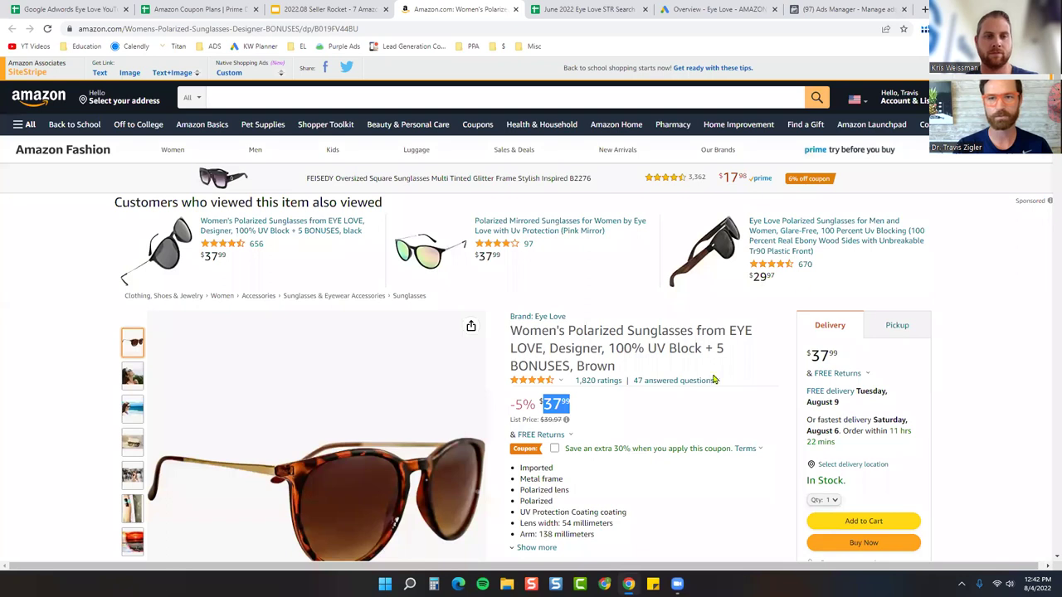
Switch to the Amazon Coupon Plans spreadsheet and load the Seller Central home page in its place
{"action": "left_click_drag", "start_coordinate": [209, 9], "coordinate": [404, 13]}
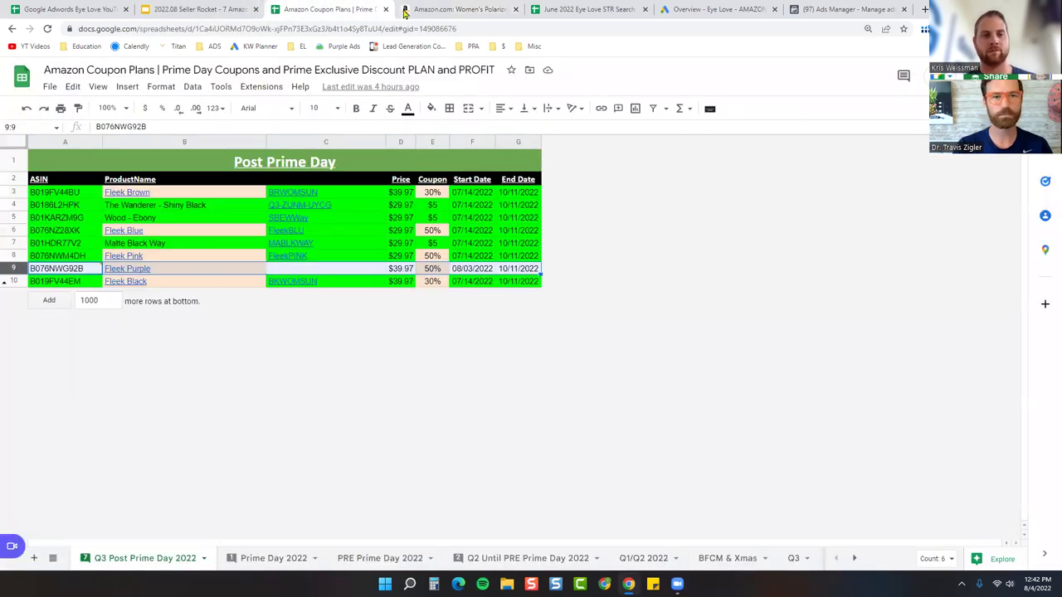
{"action": "left_click", "coordinate": [132, 231]}
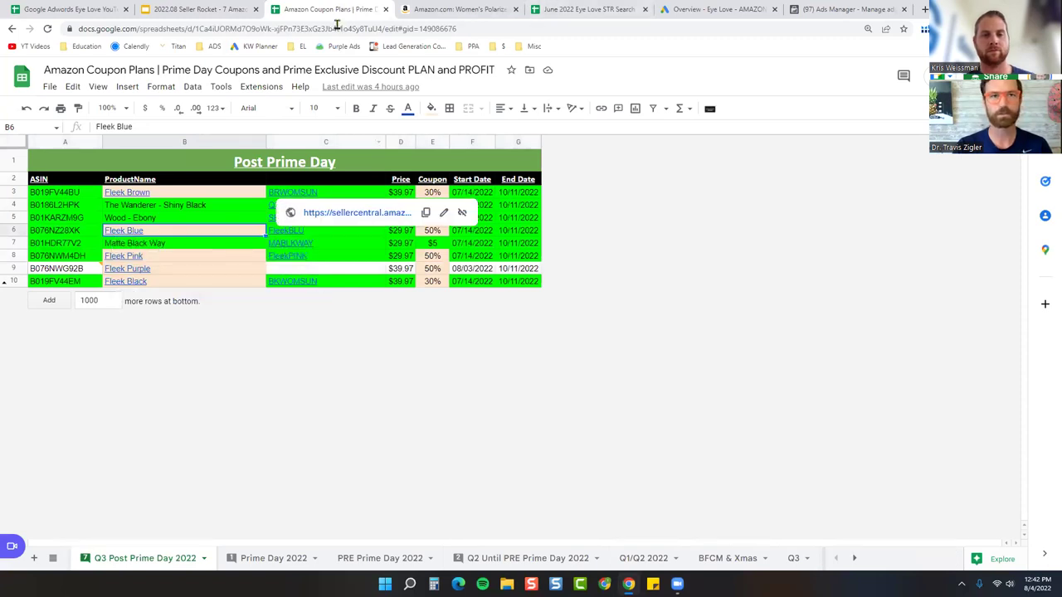
{"action": "left_click", "coordinate": [448, 29]}
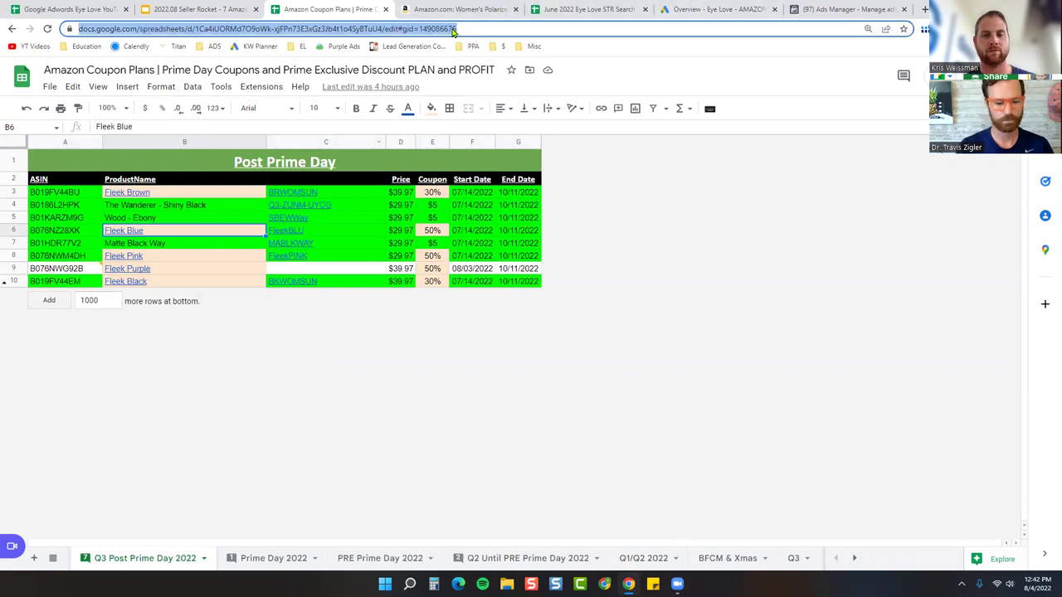
{"action": "type", "text": "seller"}
{"action": "key", "text": "Return"}
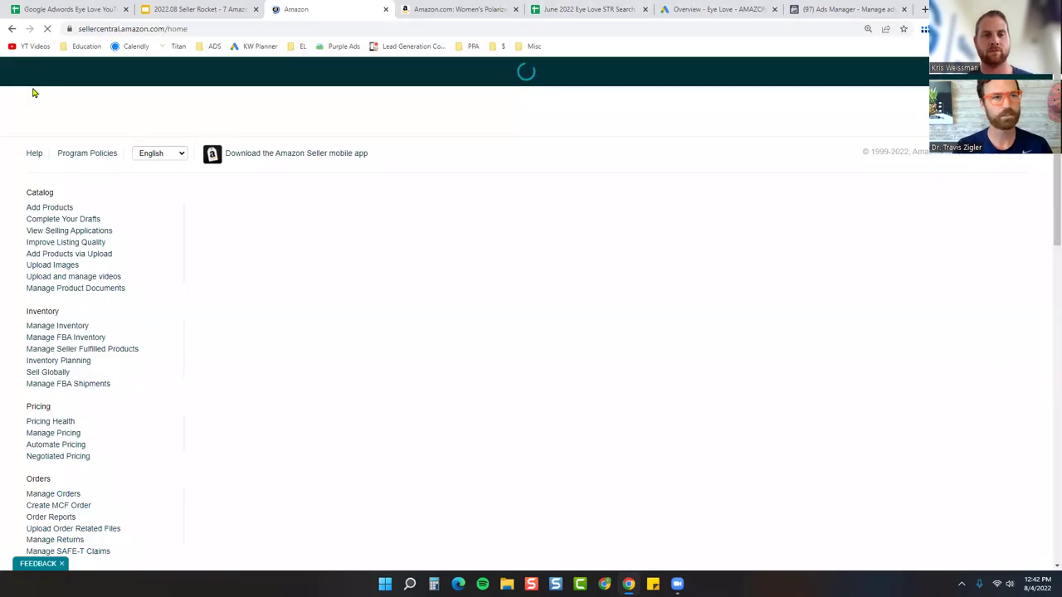
Enlarge the Seller Central page and open the advertising campaign manager
{"action": "left_click", "coordinate": [1054, 28]}
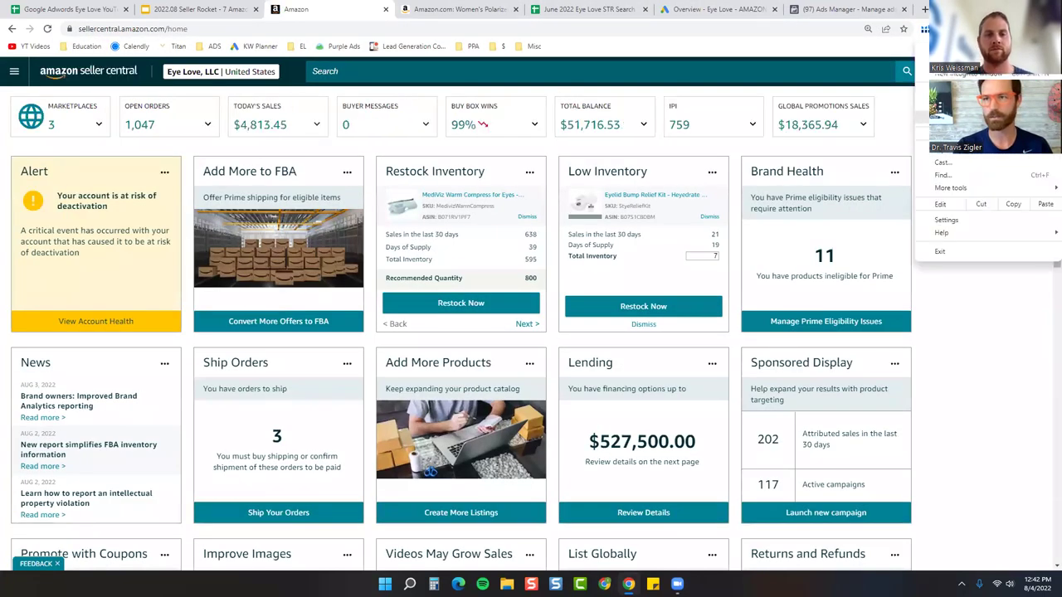
{"action": "key", "text": "ctrl+plus"}
{"action": "key", "text": "ctrl+plus"}
{"action": "left_click", "coordinate": [22, 81]}
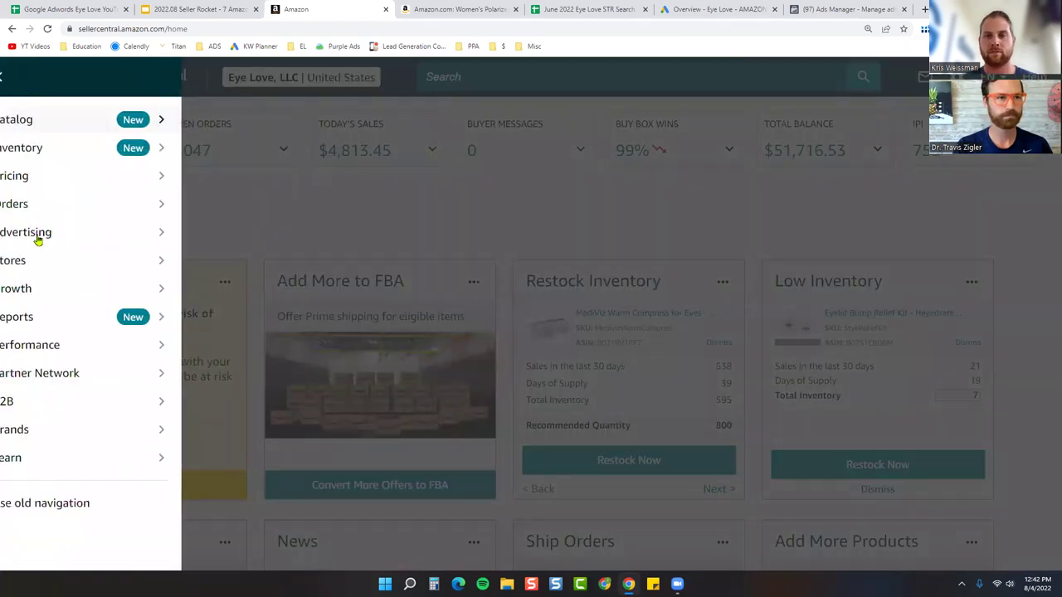
{"action": "mouse_move", "coordinate": [42, 233]}
{"action": "left_click", "coordinate": [403, 240]}
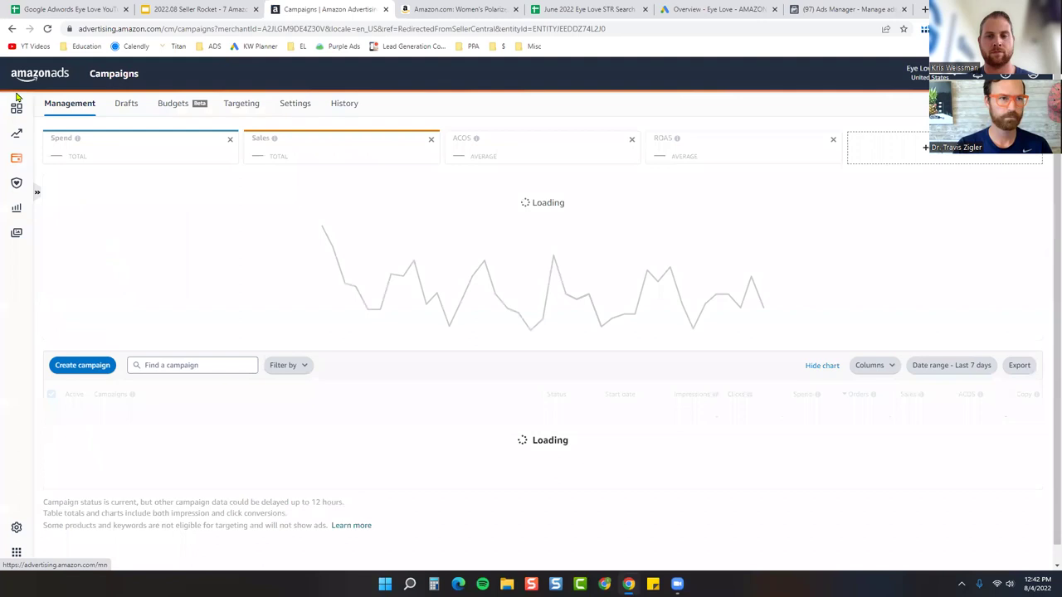
{"action": "left_click", "coordinate": [425, 9]}
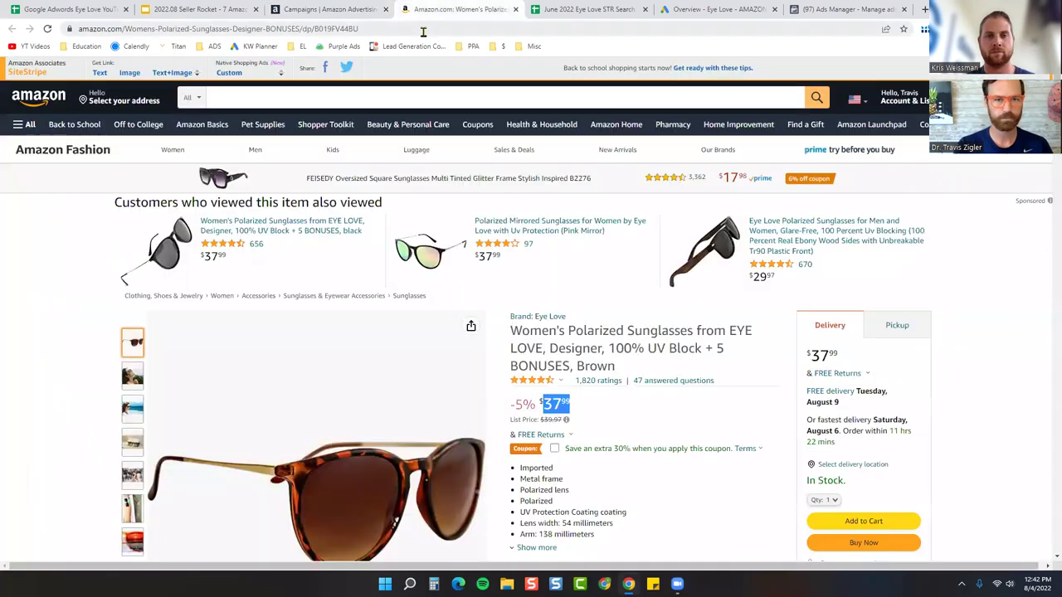
{"action": "left_click", "coordinate": [421, 29]}
{"action": "type", "text": "seller"}
{"action": "key", "text": "Return"}
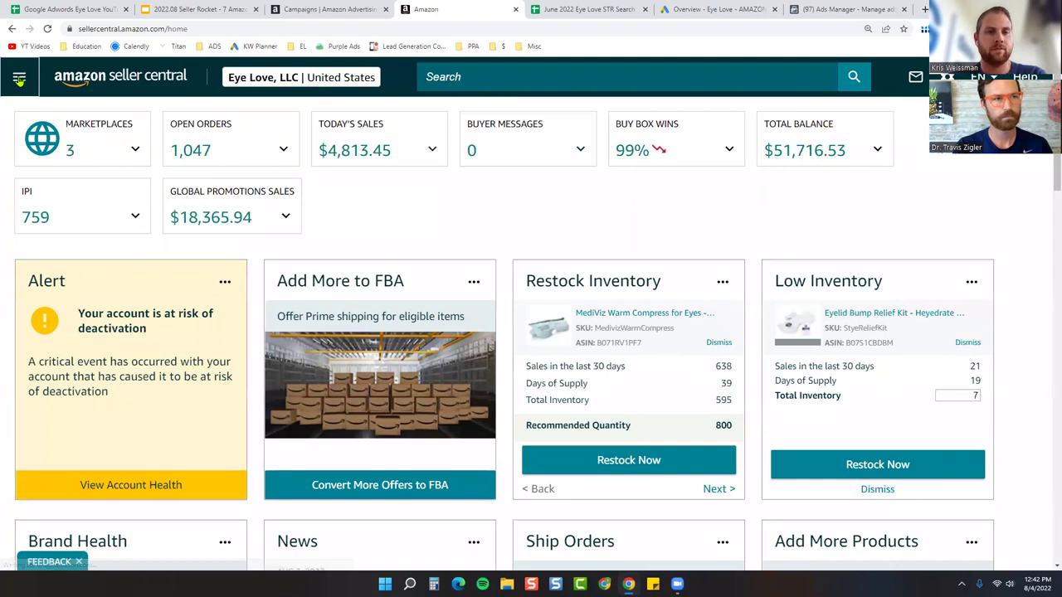
{"action": "left_click", "coordinate": [19, 78]}
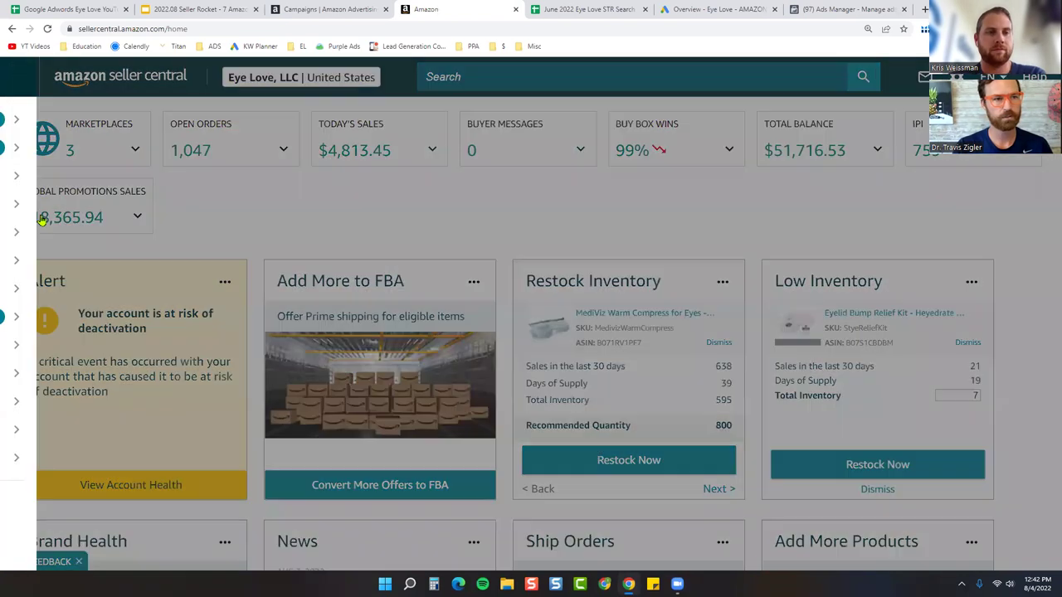
{"action": "mouse_move", "coordinate": [166, 232]}
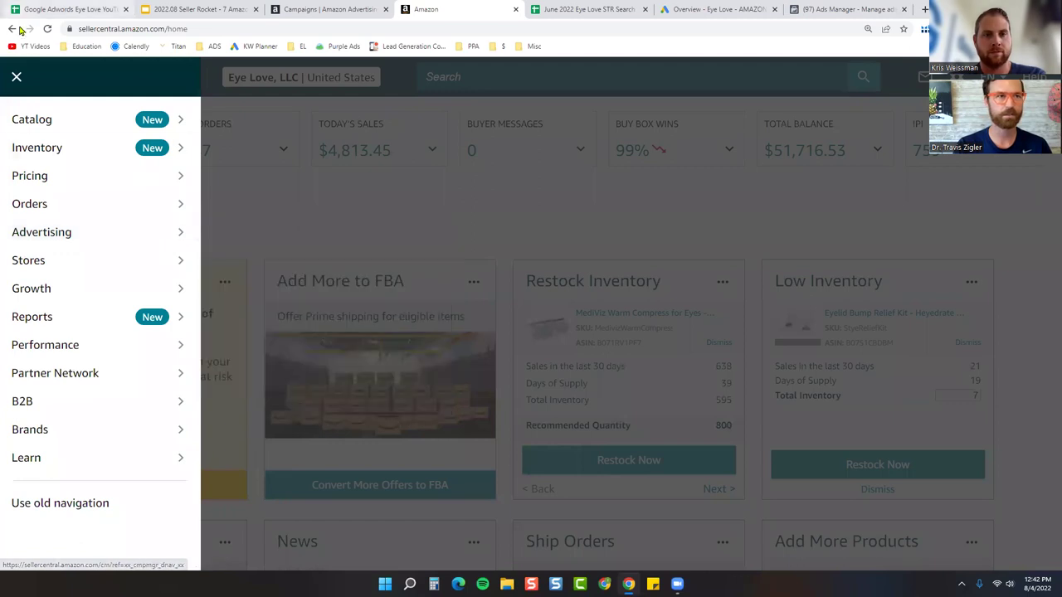
{"action": "left_click", "coordinate": [11, 29]}
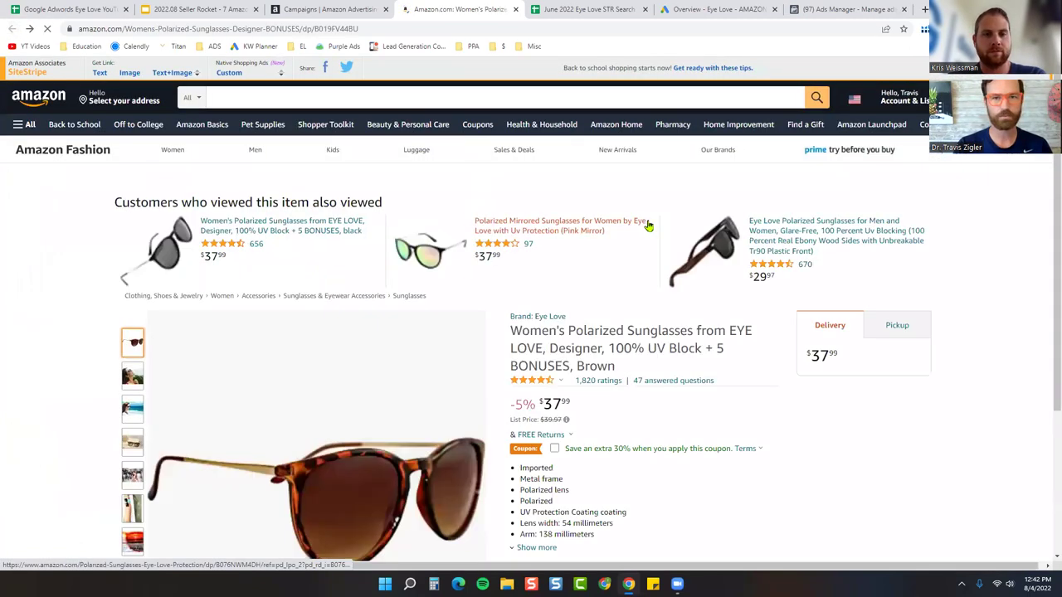
Look through the brown EYE LOVE sunglasses listing down to its related products and check the Helium 10 browser extension
{"action": "scroll", "coordinate": [646, 225], "scroll_direction": "down", "scroll_amount": 3}
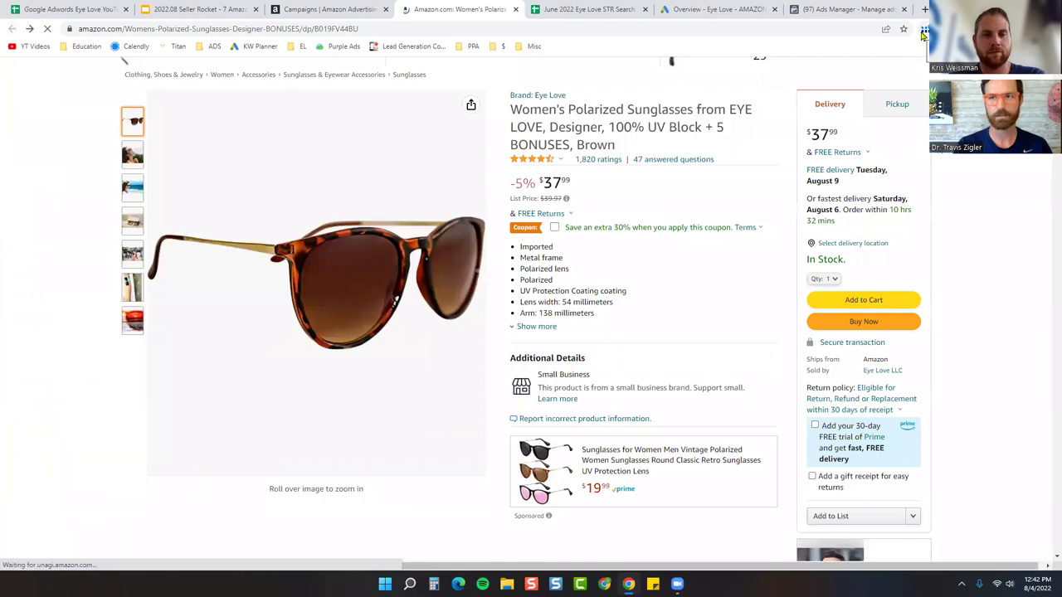
{"action": "scroll", "coordinate": [515, 308], "scroll_direction": "down", "scroll_amount": 2}
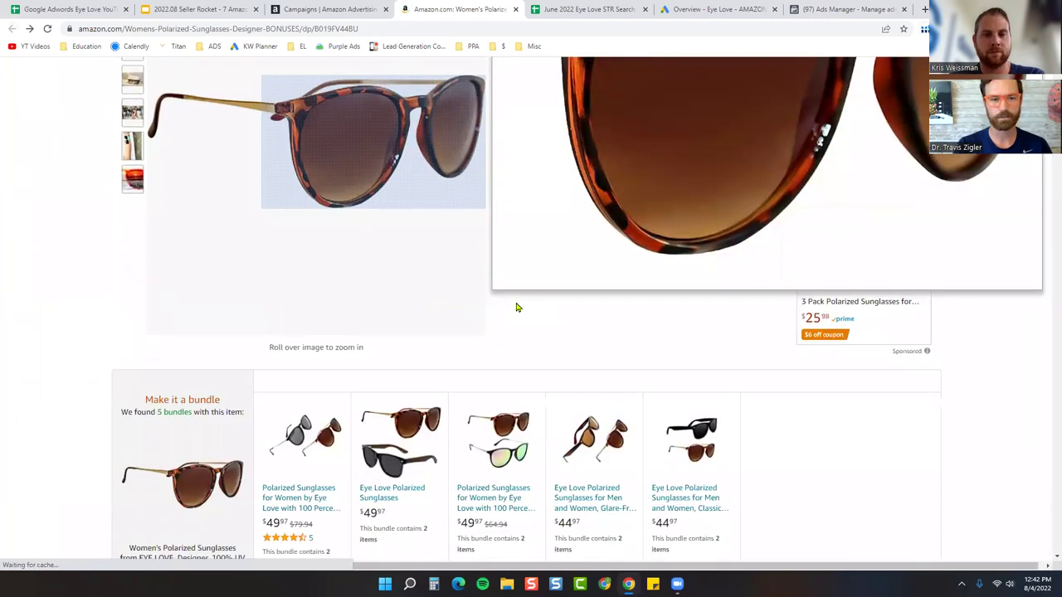
{"action": "scroll", "coordinate": [515, 308], "scroll_direction": "down", "scroll_amount": 6}
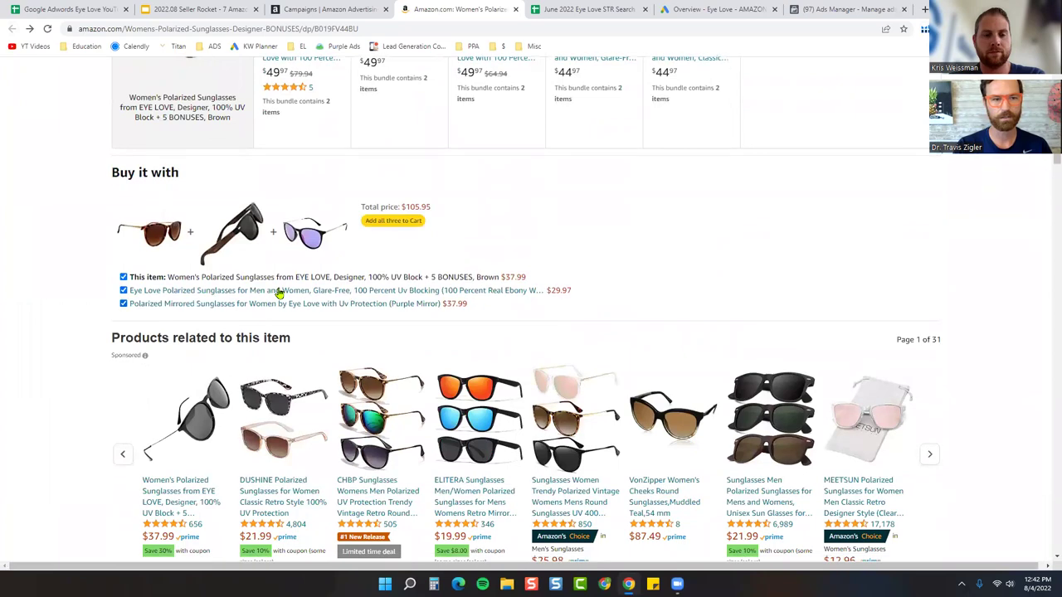
{"action": "scroll", "coordinate": [280, 293], "scroll_direction": "down", "scroll_amount": 6}
{"action": "scroll", "coordinate": [430, 332], "scroll_direction": "up", "scroll_amount": 9}
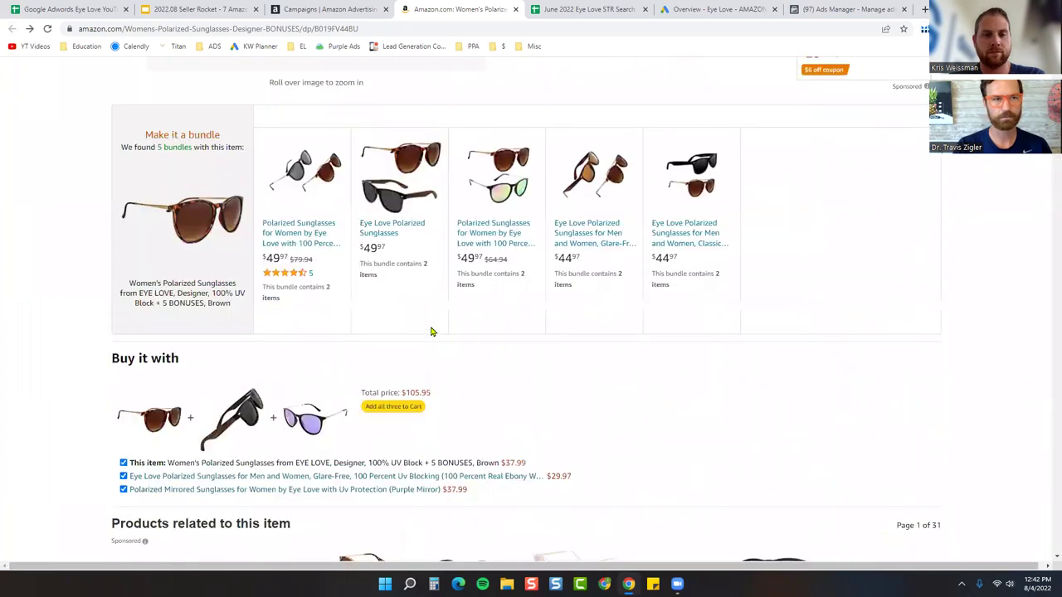
{"action": "scroll", "coordinate": [431, 332], "scroll_direction": "up", "scroll_amount": 8}
{"action": "left_click", "coordinate": [922, 30]}
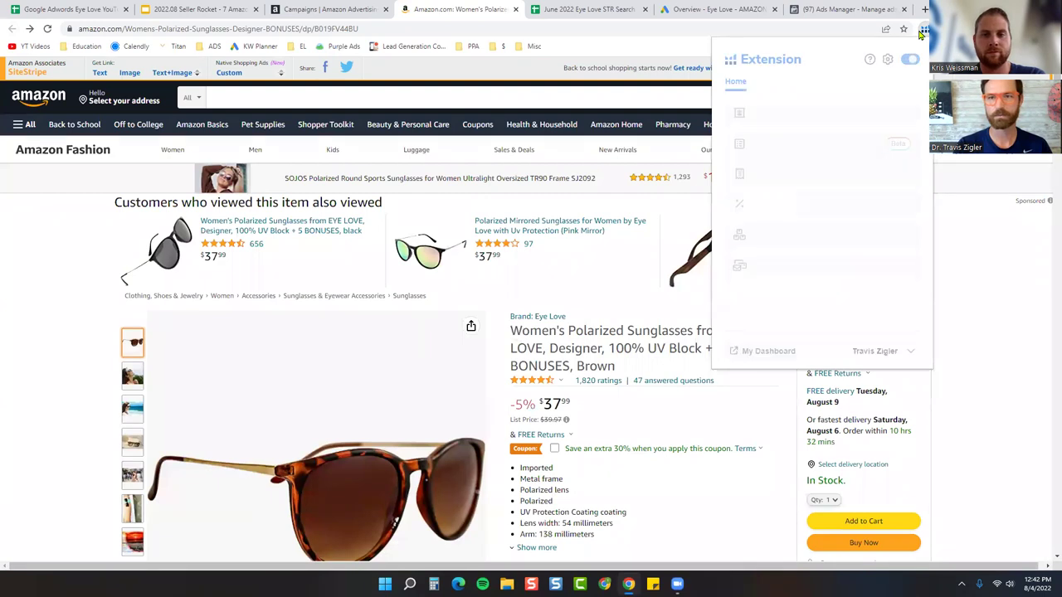
{"action": "left_click", "coordinate": [610, 158]}
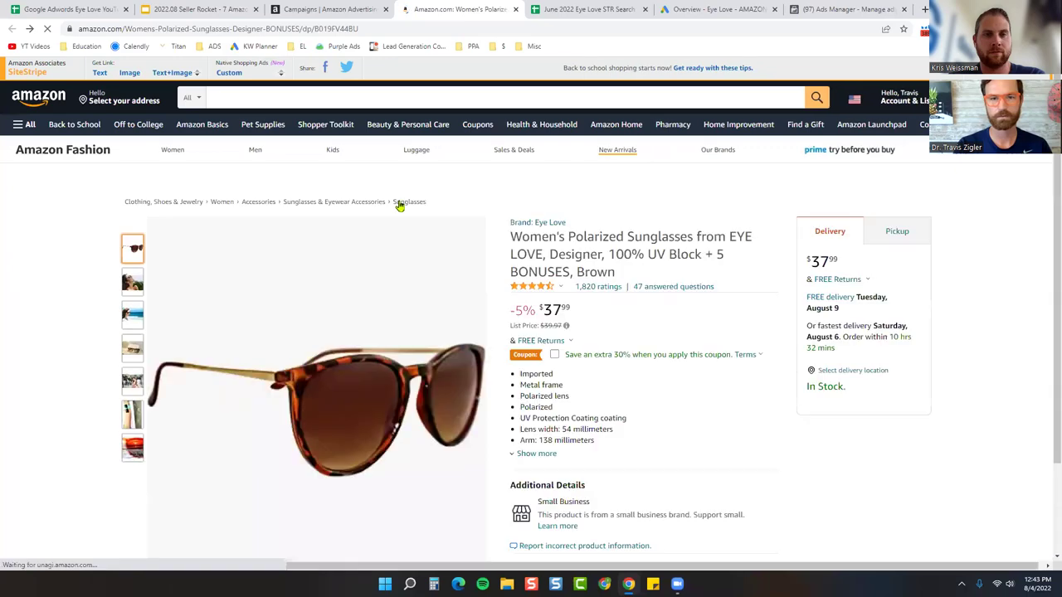
Find the Helium 10 calculators on the sunglasses listing and display the Revenue Calculator
{"action": "scroll", "coordinate": [26, 252], "scroll_direction": "down", "scroll_amount": 6}
{"action": "scroll", "coordinate": [3, 280], "scroll_direction": "down", "scroll_amount": 20}
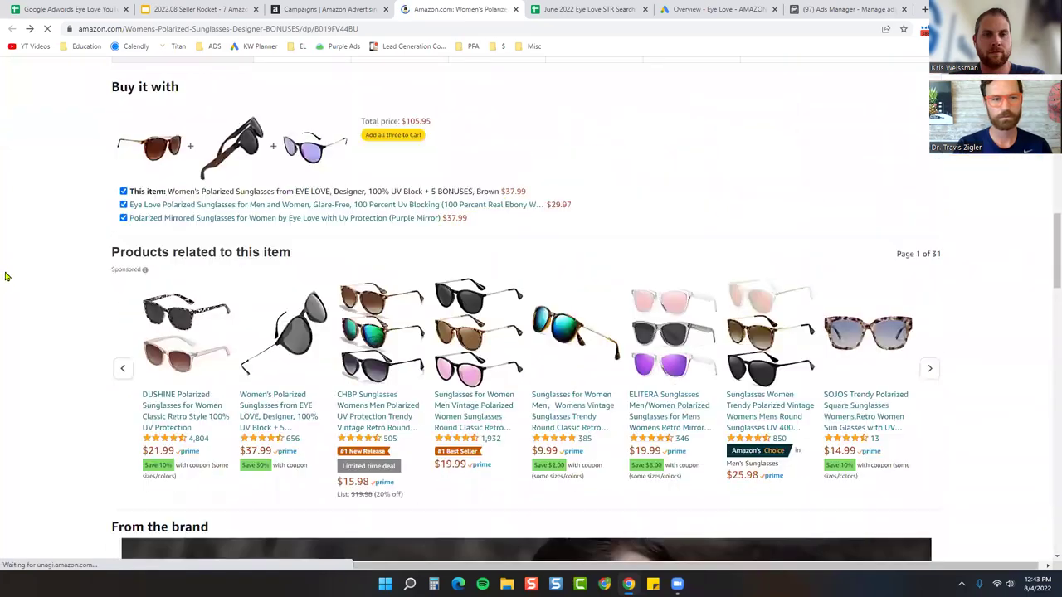
{"action": "scroll", "coordinate": [354, 300], "scroll_direction": "down", "scroll_amount": 3}
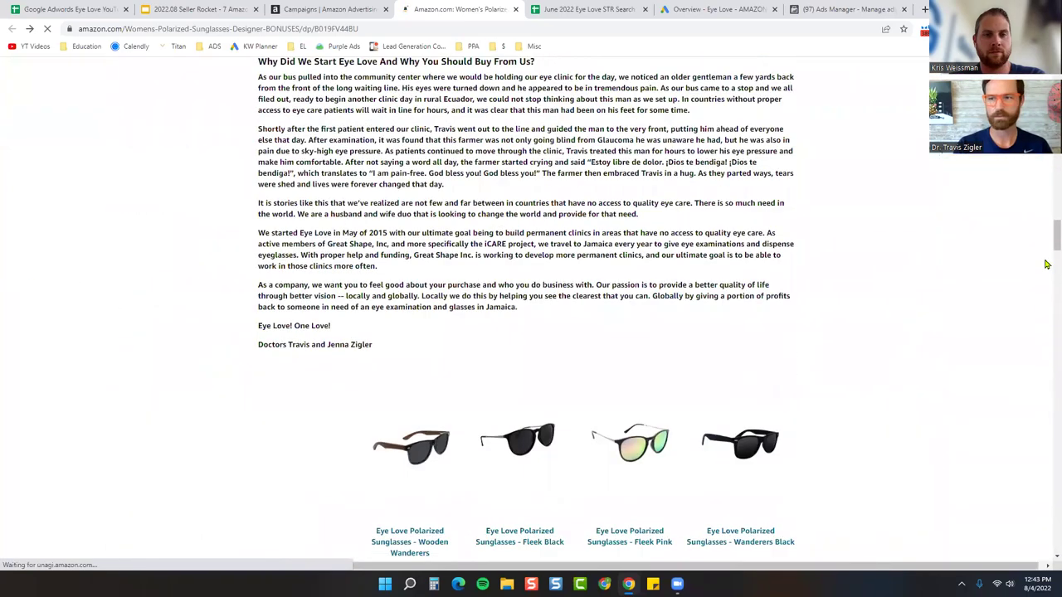
{"action": "scroll", "coordinate": [249, 207], "scroll_direction": "up", "scroll_amount": 20}
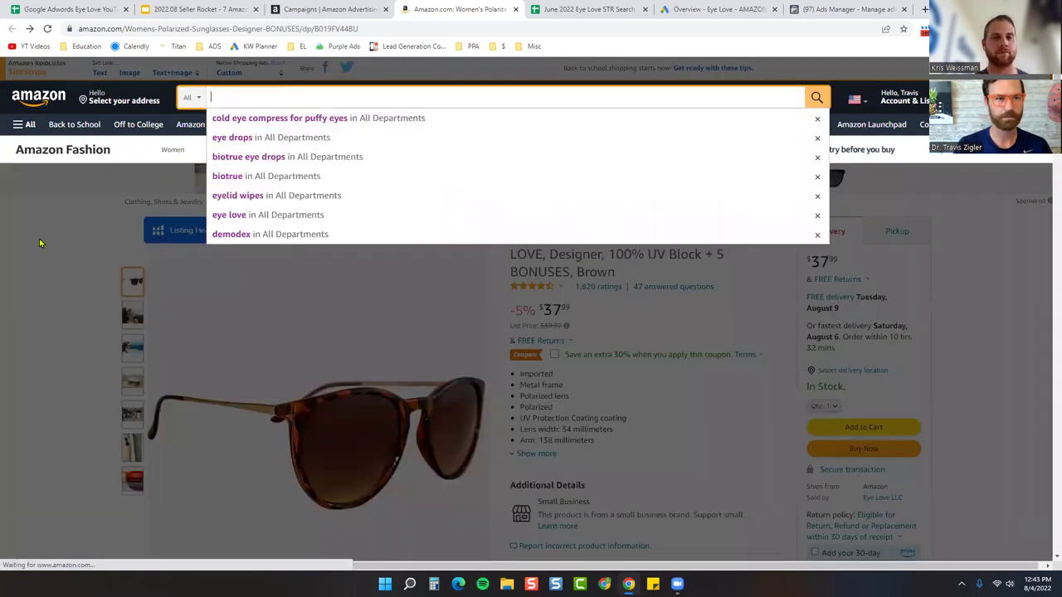
{"action": "left_click", "coordinate": [86, 272]}
{"action": "scroll", "coordinate": [85, 272], "scroll_direction": "down", "scroll_amount": 5}
{"action": "scroll", "coordinate": [85, 272], "scroll_direction": "down", "scroll_amount": 6}
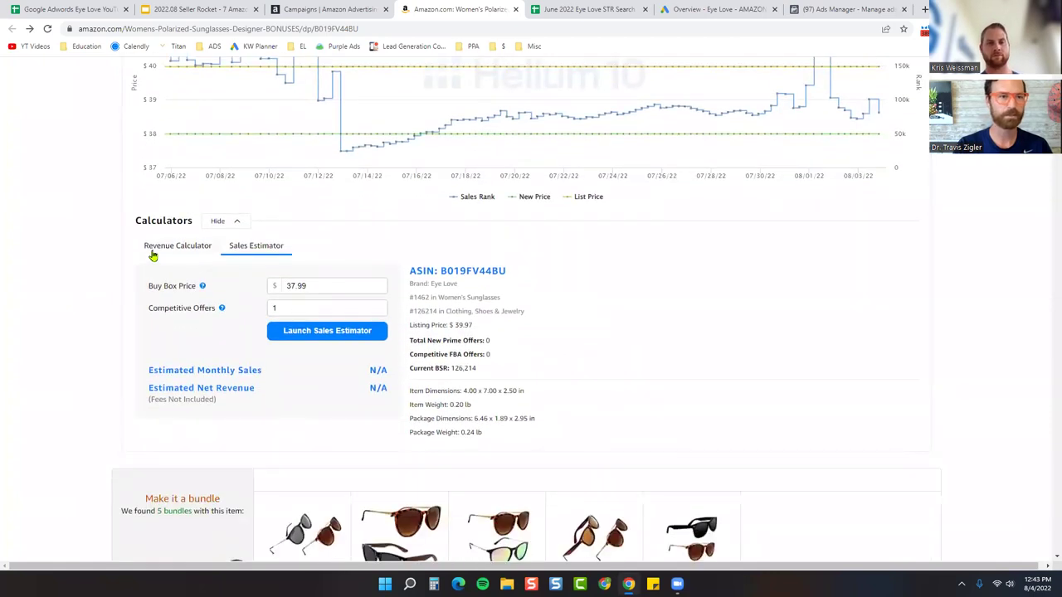
{"action": "left_click", "coordinate": [153, 253]}
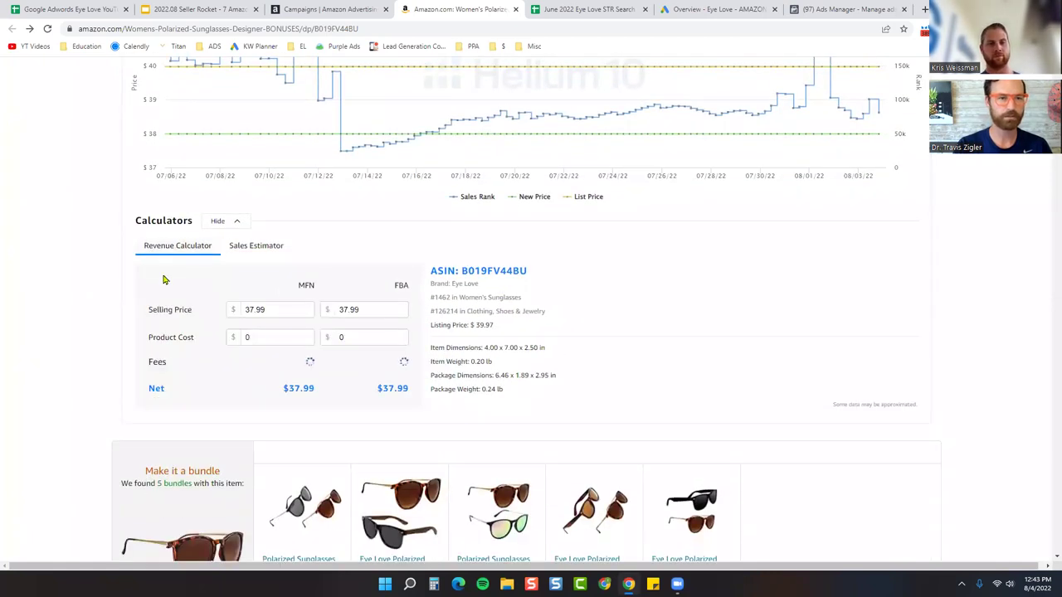
Set the FBA product cost to $5 in the Revenue Calculator and highlight the FBA net amount
{"action": "left_click", "coordinate": [361, 335]}
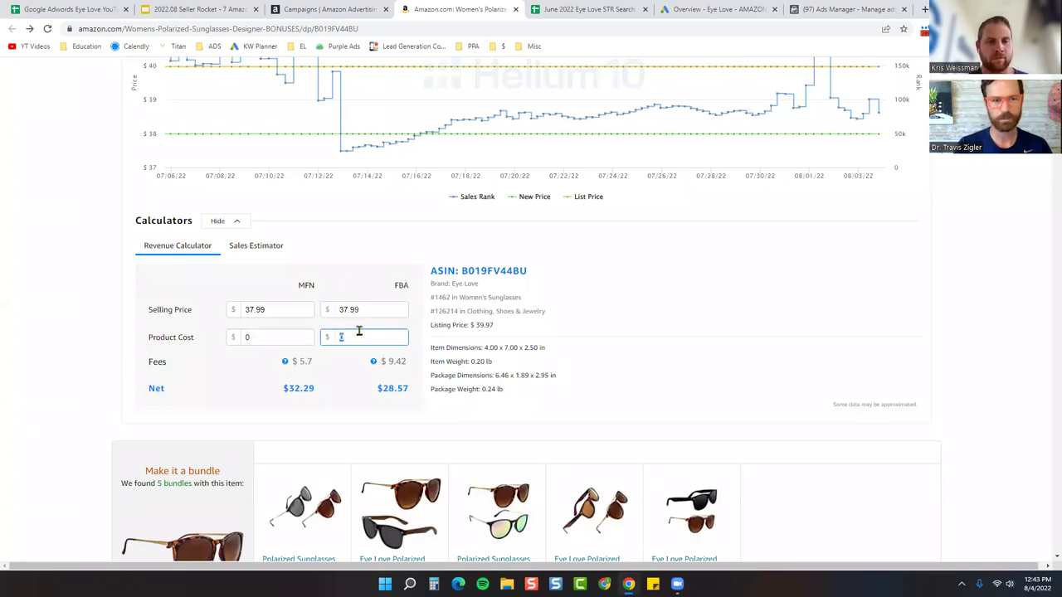
{"action": "left_click", "coordinate": [411, 368]}
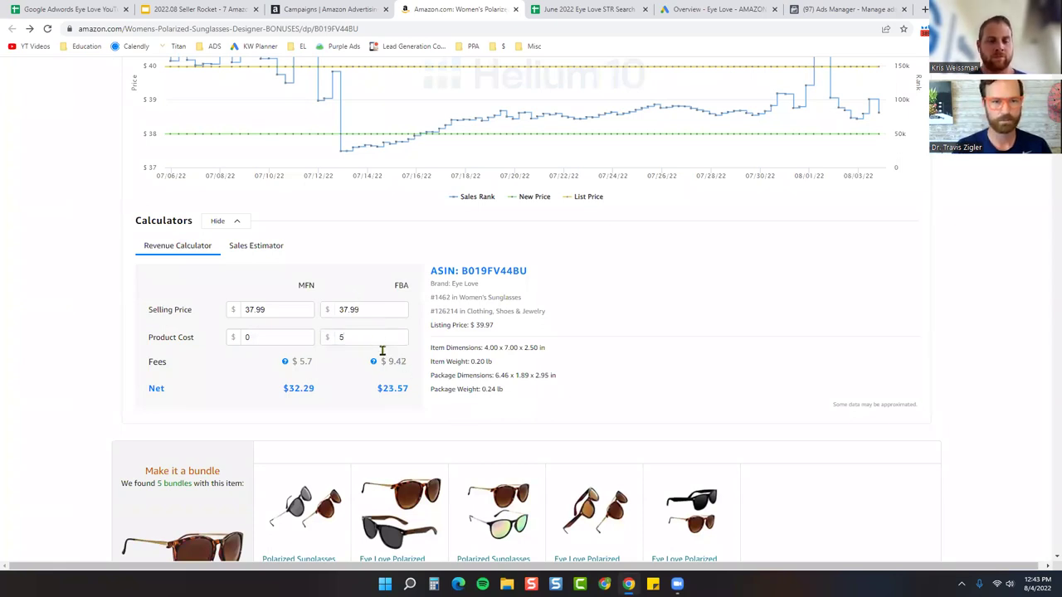
{"action": "left_click", "coordinate": [353, 338]}
{"action": "left_click_drag", "start_coordinate": [380, 388], "coordinate": [423, 405]}
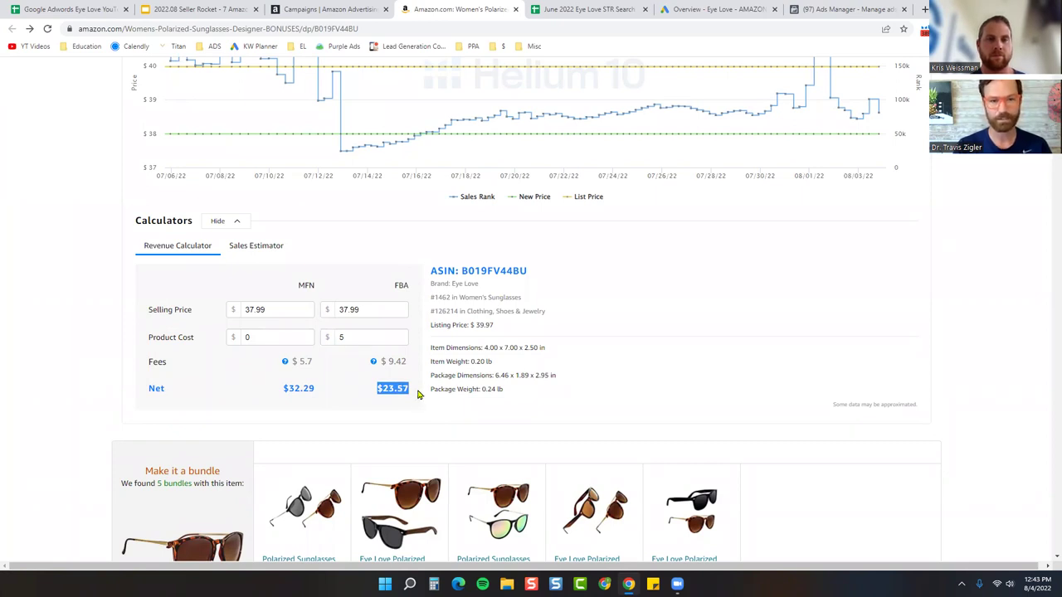
Divide 23.57 by 37.99 in the Windows Calculator to get the profit margin, highlight the first two decimals and close it
{"action": "left_click", "coordinate": [433, 584]}
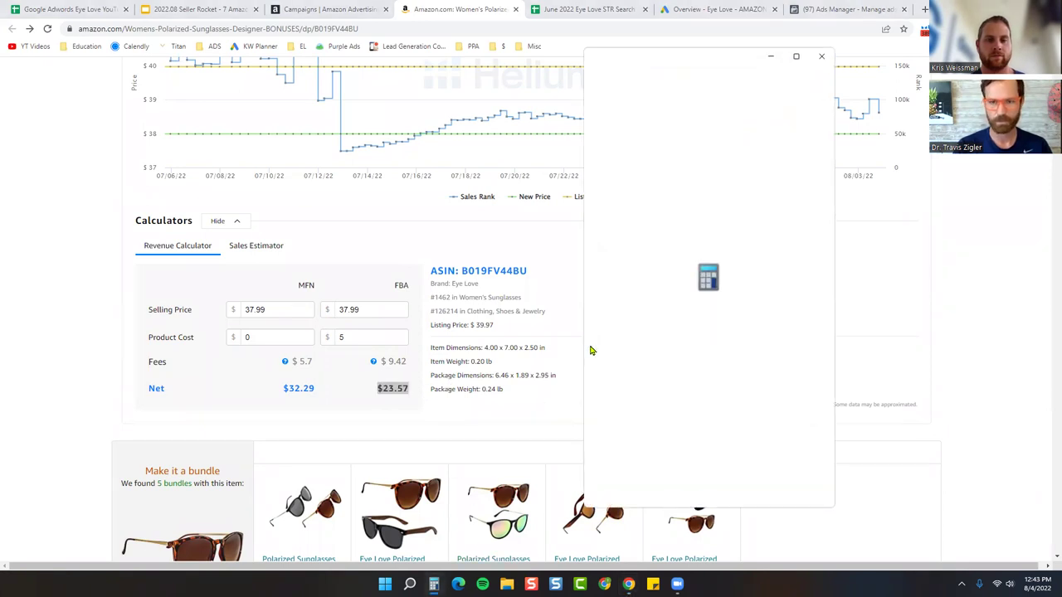
{"action": "type", "text": "23.57 ÷ "}
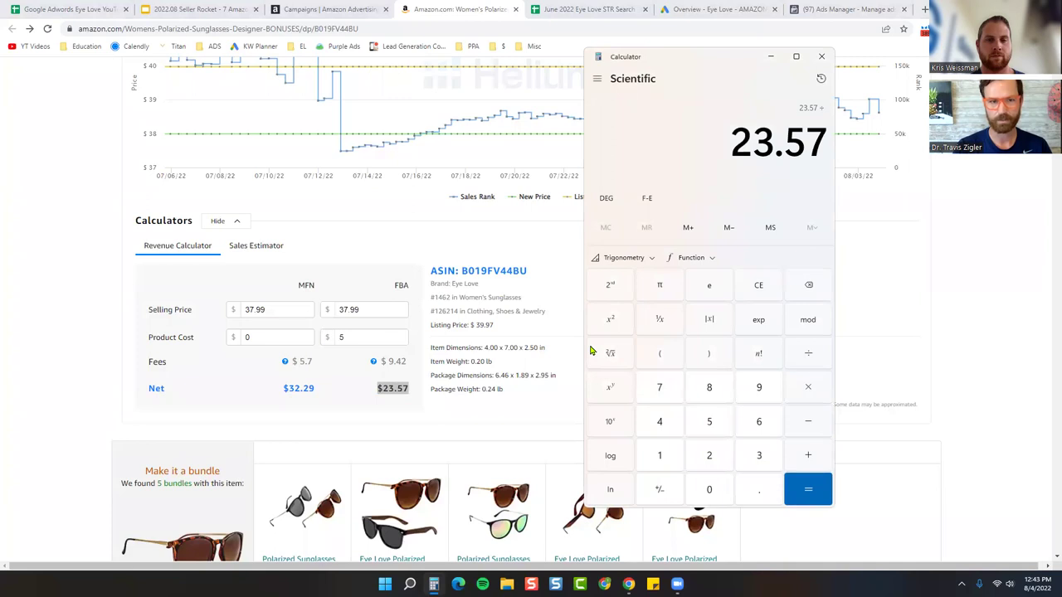
{"action": "type", "text": "37.99"}
{"action": "key", "text": "Return"}
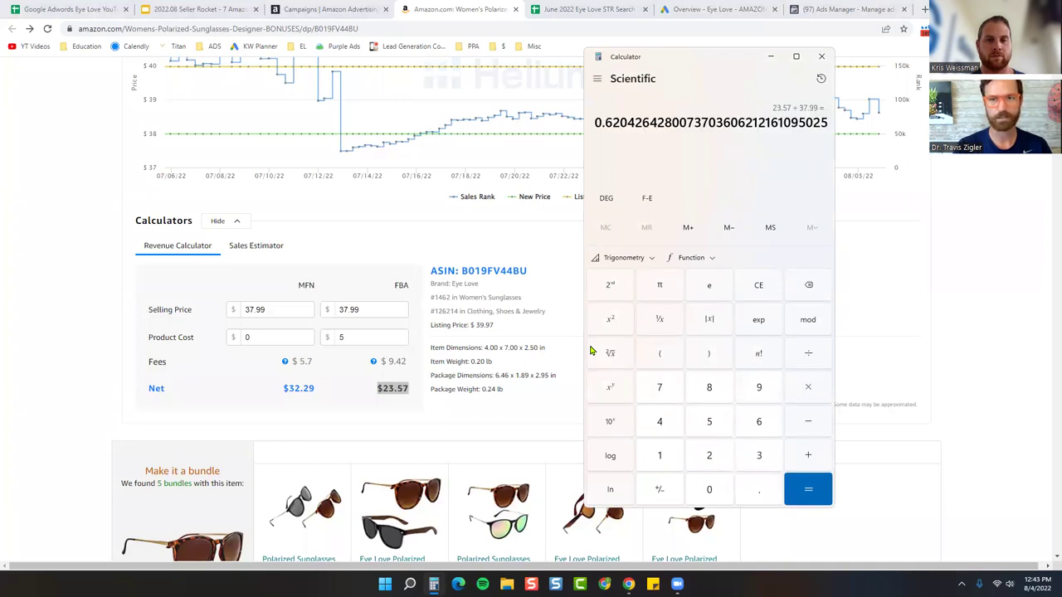
{"action": "left_click_drag", "start_coordinate": [595, 121], "coordinate": [621, 122]}
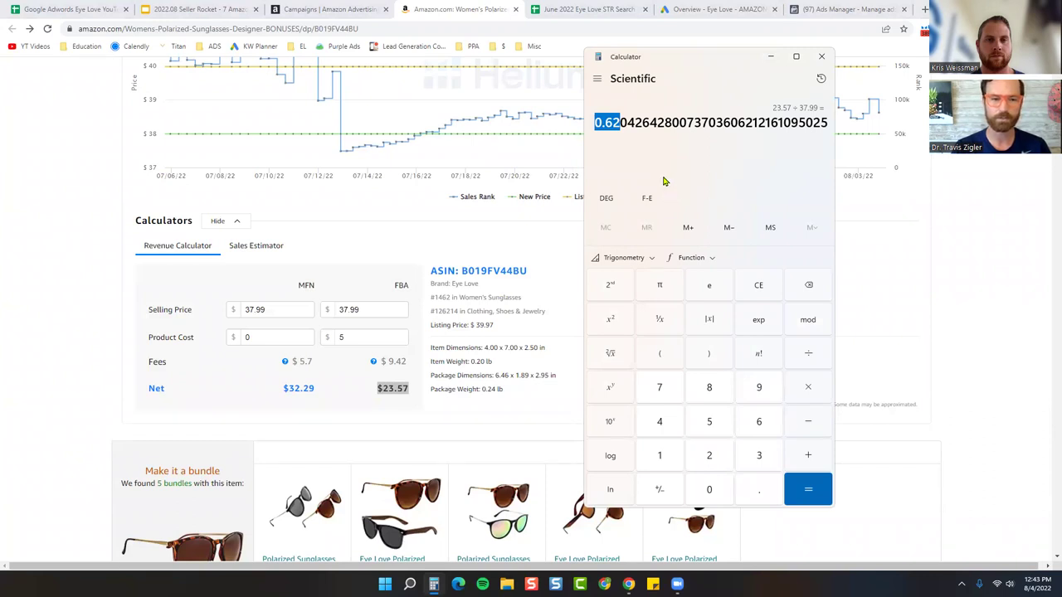
{"action": "left_click", "coordinate": [822, 56]}
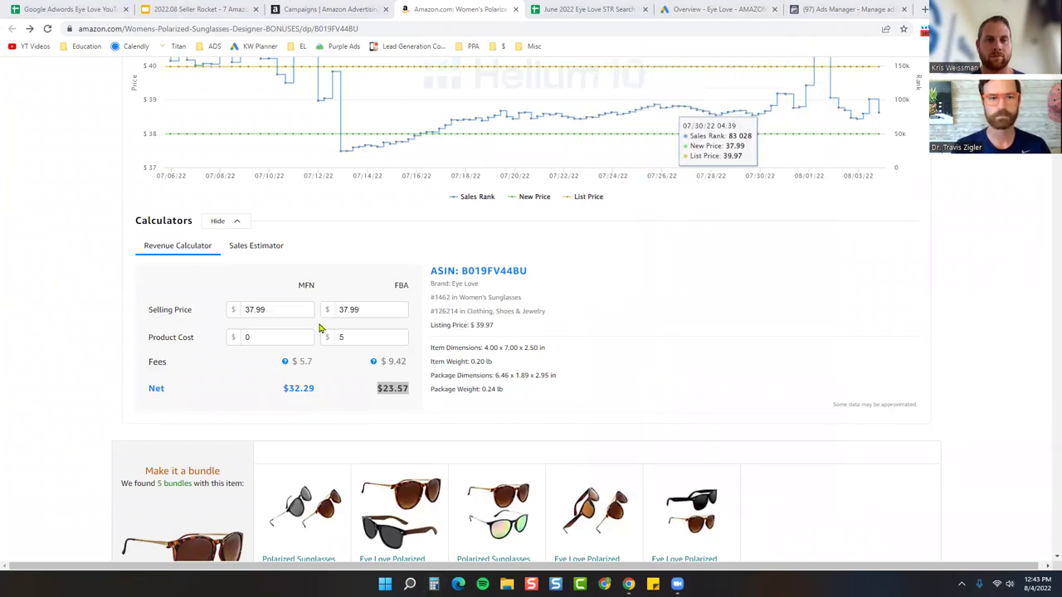
Close the sunglasses listing and open Amazon Attribution from the Amazon Ads campaigns page
{"action": "left_click", "coordinate": [515, 9]}
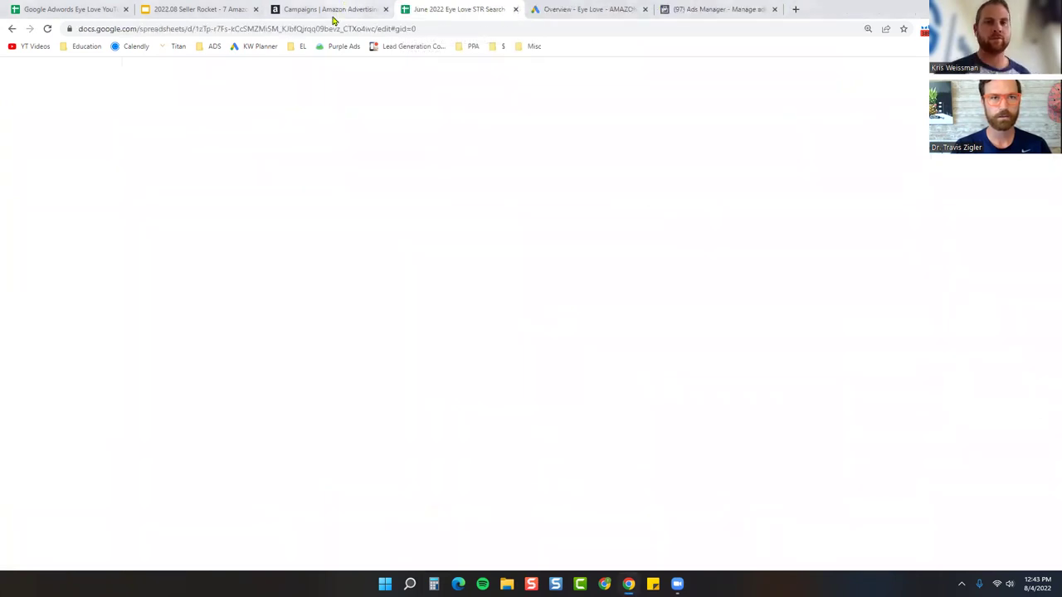
{"action": "left_click", "coordinate": [336, 9]}
{"action": "mouse_move", "coordinate": [76, 220]}
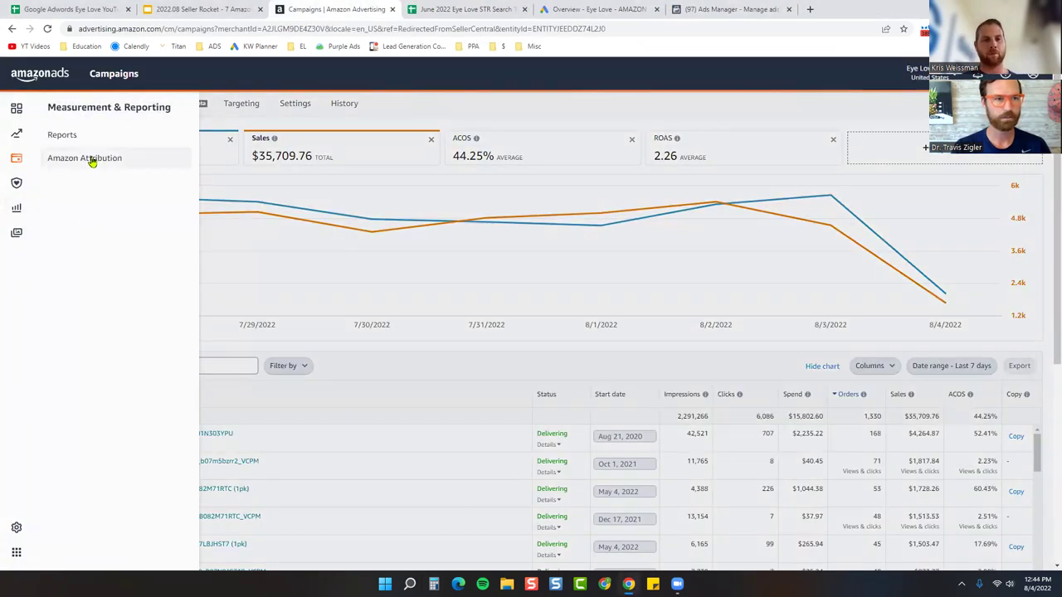
{"action": "left_click", "coordinate": [174, 158]}
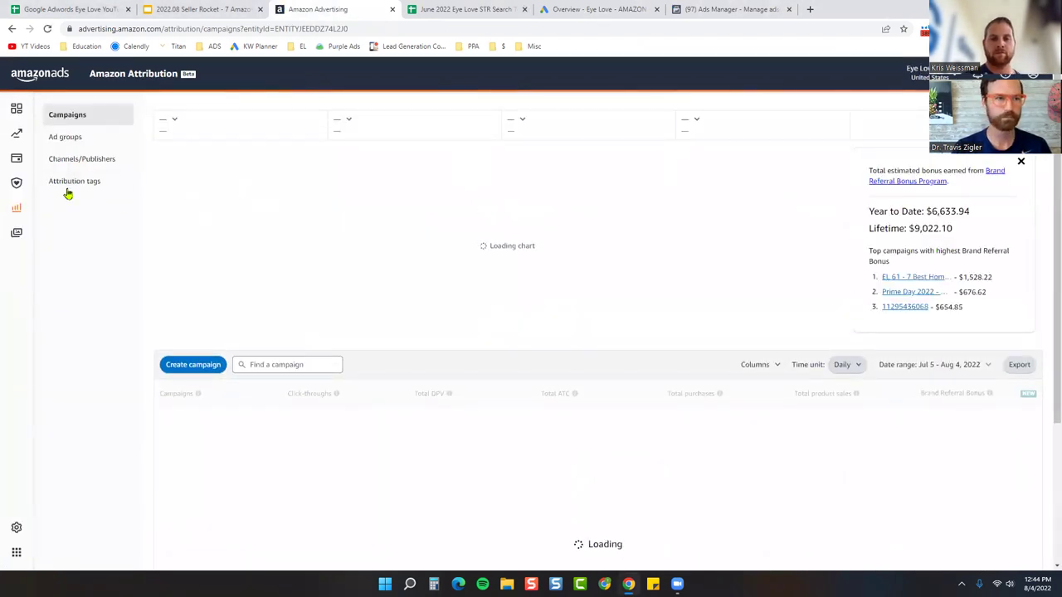
{"action": "mouse_move", "coordinate": [16, 207]}
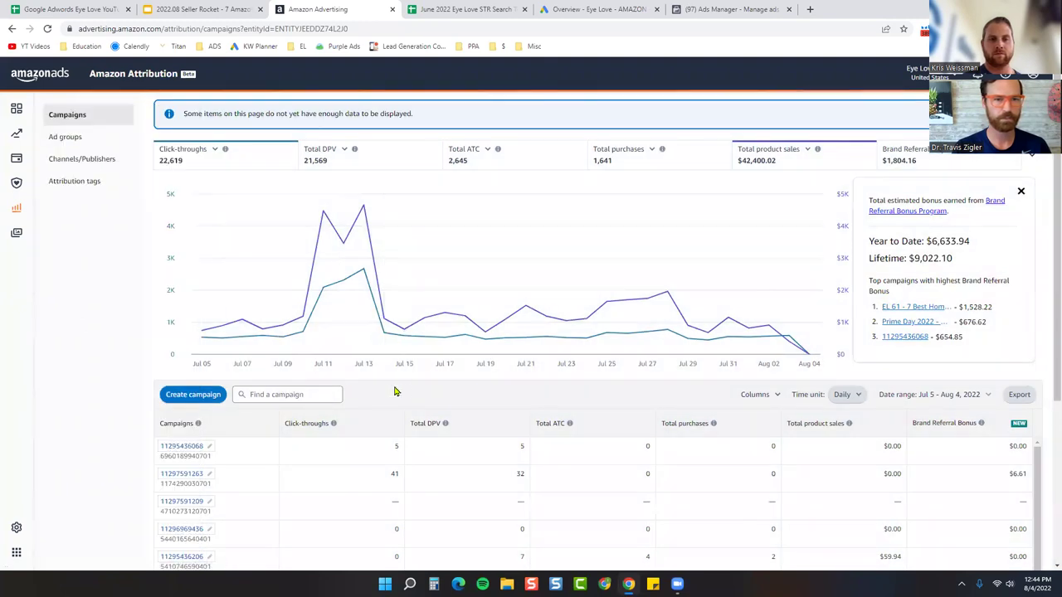
Start a new manually created Amazon Attribution campaign and copy the AA 46 campaign name from the Google tracking sheet
{"action": "left_click", "coordinate": [208, 389]}
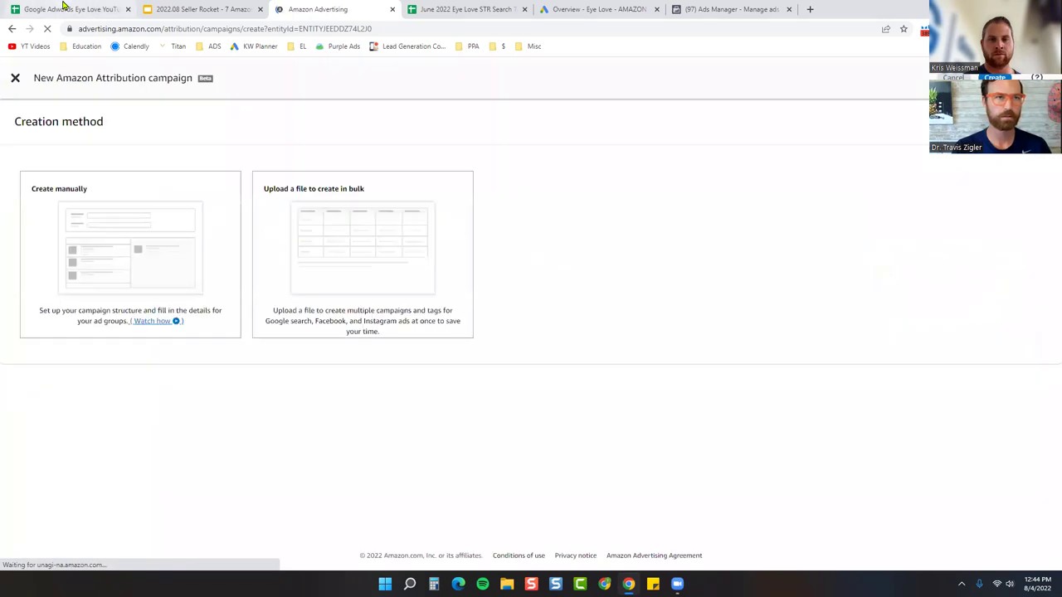
{"action": "left_click", "coordinate": [66, 8]}
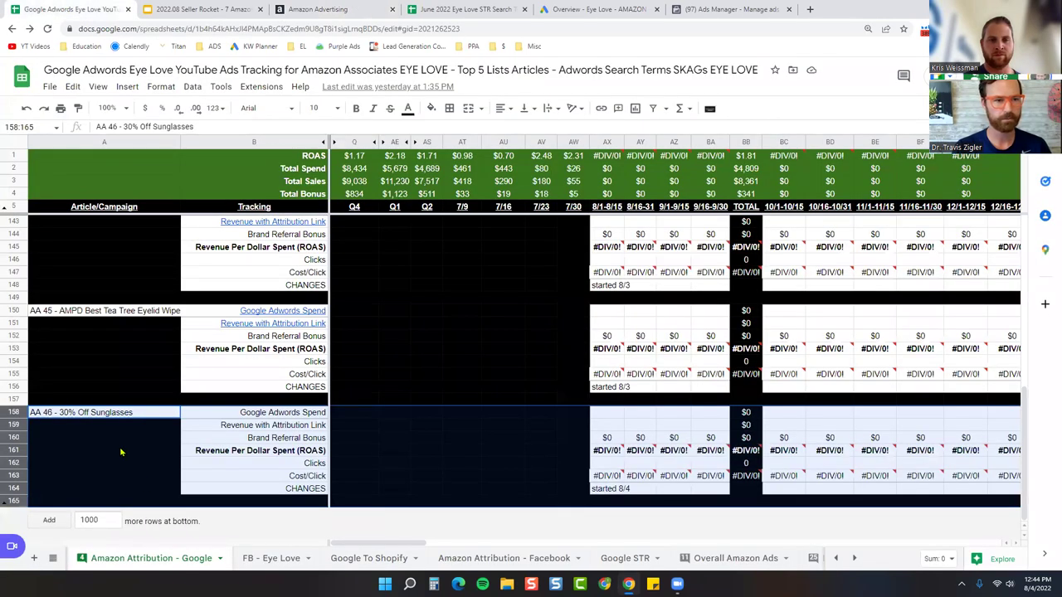
{"action": "left_click", "coordinate": [103, 415]}
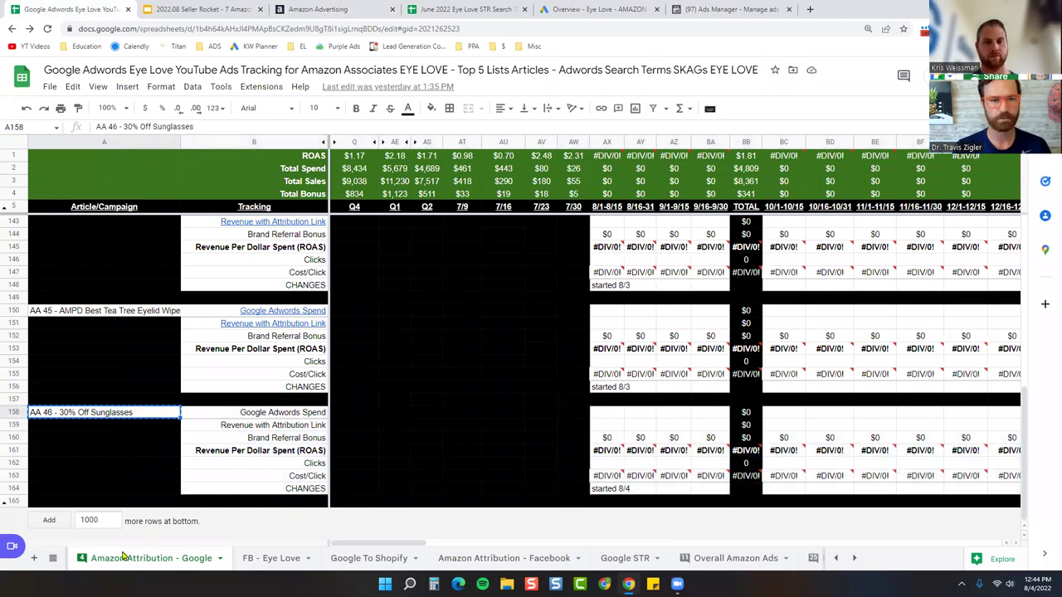
{"action": "left_click", "coordinate": [332, 9]}
{"action": "left_click", "coordinate": [133, 266]}
{"action": "scroll", "coordinate": [178, 348], "scroll_direction": "down", "scroll_amount": 1}
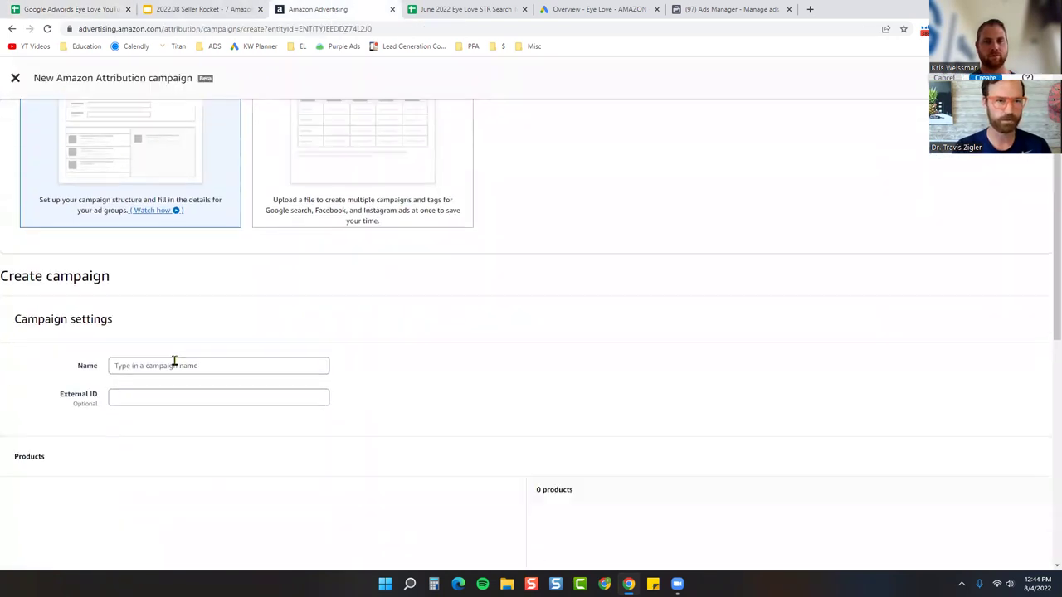
Set both the campaign name and the external ID to "AA 46 - 30% Off Sunglasses"
{"action": "left_click", "coordinate": [174, 365]}
{"action": "type", "text": "AA 46 - 30% Off Sunglasses"}
{"action": "left_click", "coordinate": [124, 396]}
{"action": "type", "text": "AA 46 - 30% Off Sunglasses"}
{"action": "scroll", "coordinate": [333, 286], "scroll_direction": "down", "scroll_amount": 2}
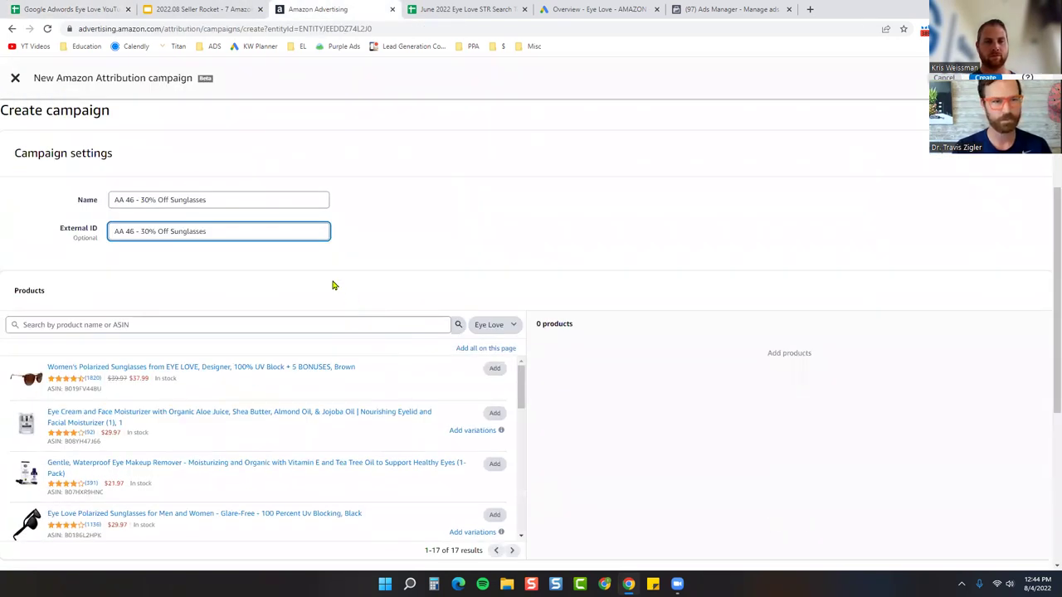
Keep Eye Love as the brand and add all of its listed products to the campaign
{"action": "scroll", "coordinate": [170, 278], "scroll_direction": "down", "scroll_amount": 1}
{"action": "scroll", "coordinate": [282, 324], "scroll_direction": "down", "scroll_amount": 10}
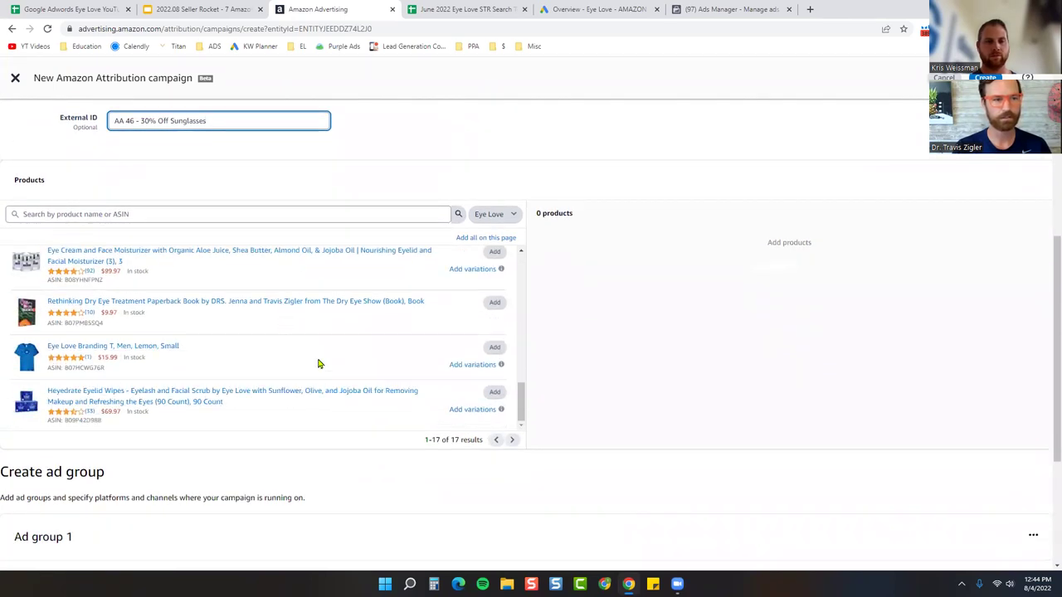
{"action": "scroll", "coordinate": [318, 363], "scroll_direction": "up", "scroll_amount": 10}
{"action": "left_click", "coordinate": [498, 214]}
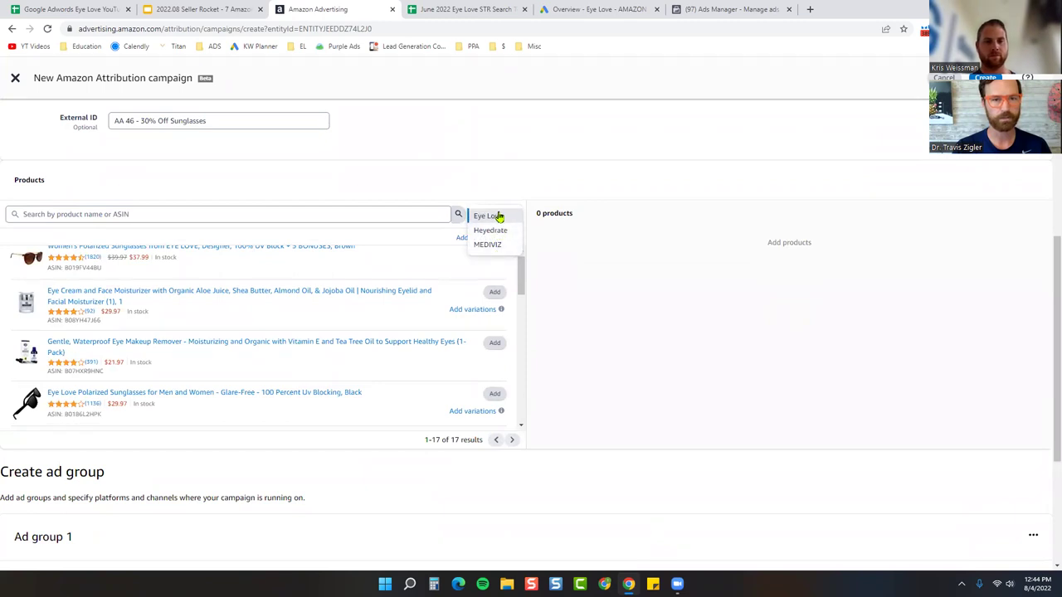
{"action": "left_click", "coordinate": [499, 216]}
{"action": "left_click", "coordinate": [479, 239]}
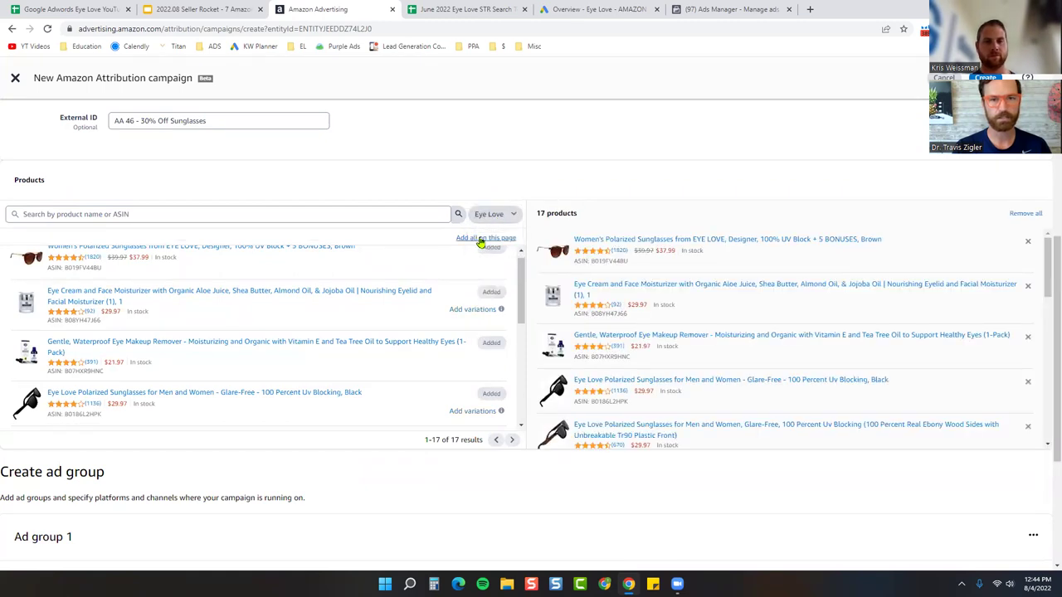
Open the Amazon listings of the brown, black, pink, blue and purple mirror women's sunglasses from the added products
{"action": "left_click", "coordinate": [593, 239]}
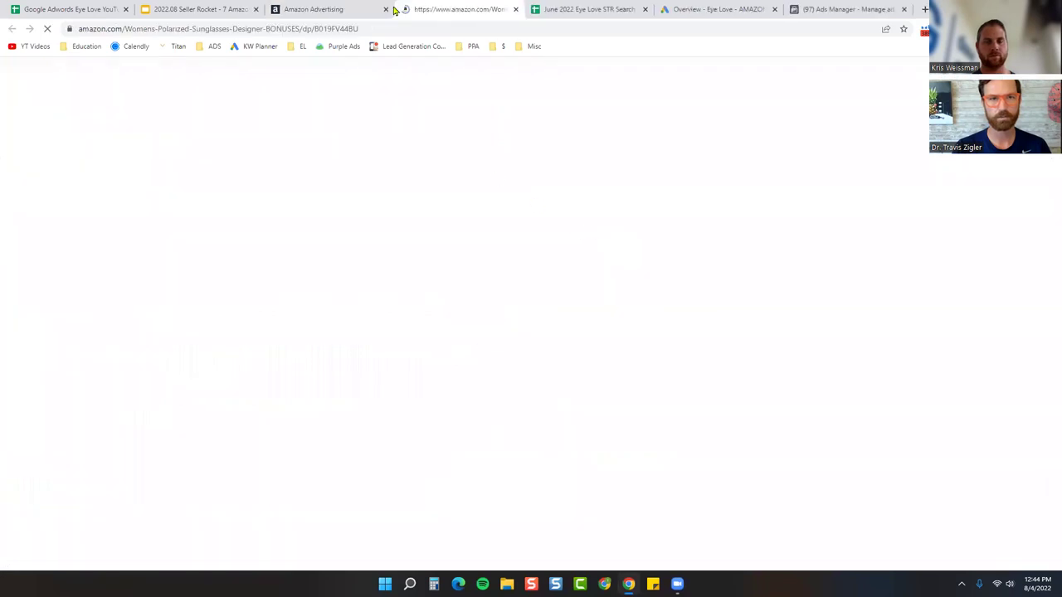
{"action": "scroll", "coordinate": [608, 348], "scroll_direction": "down", "scroll_amount": 3}
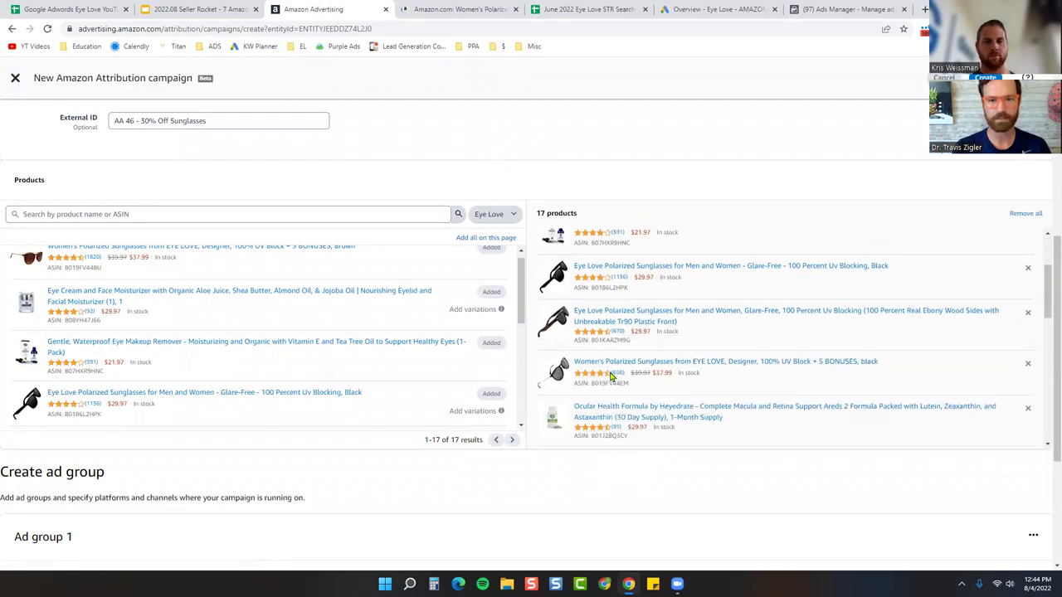
{"action": "left_click", "coordinate": [592, 260]}
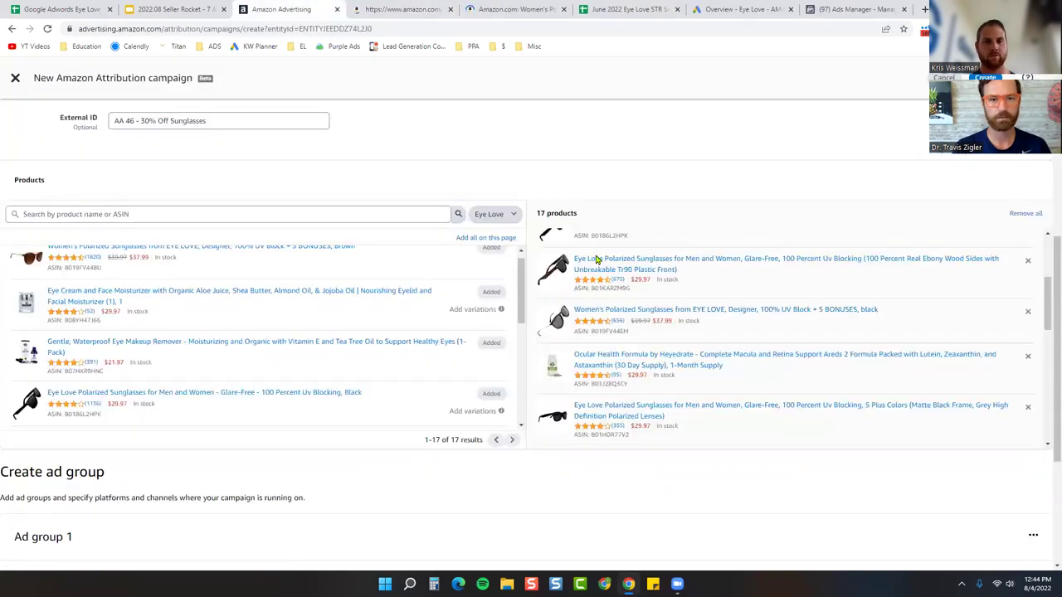
{"action": "scroll", "coordinate": [605, 299], "scroll_direction": "down", "scroll_amount": 2}
{"action": "left_click", "coordinate": [620, 335]}
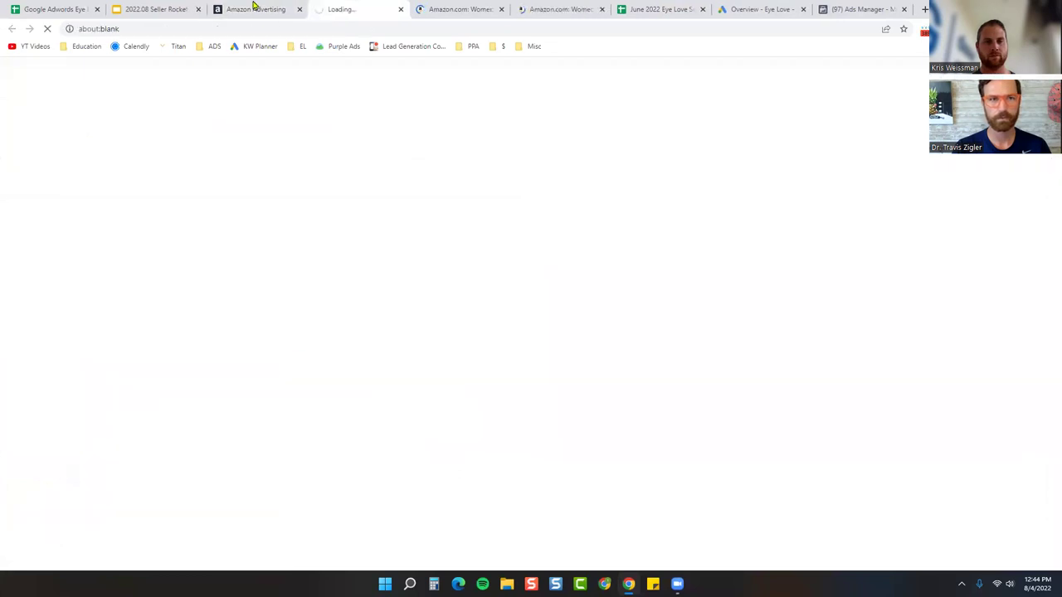
{"action": "left_click", "coordinate": [597, 380]}
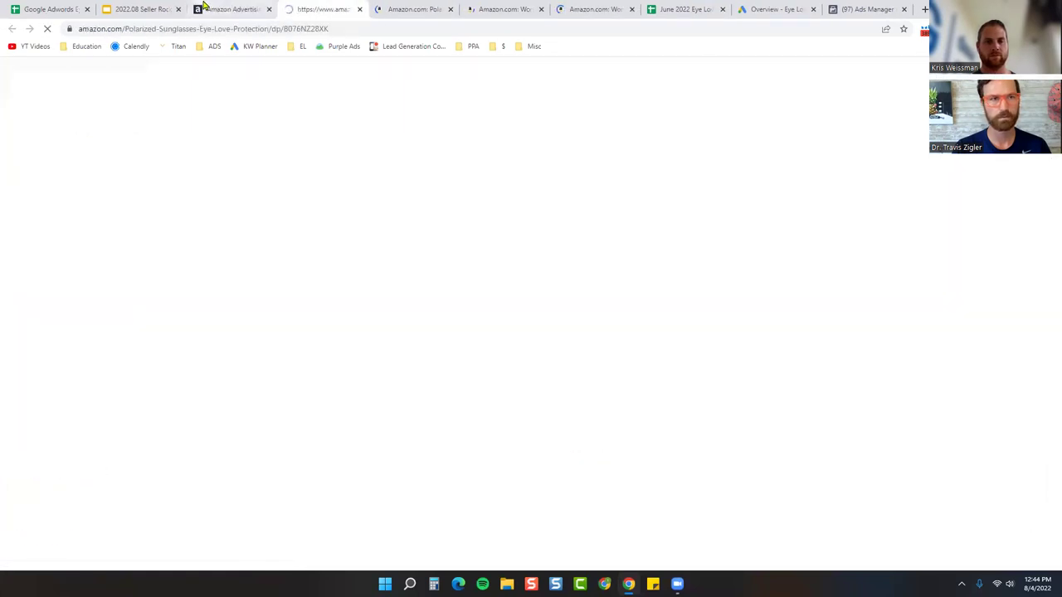
{"action": "scroll", "coordinate": [631, 339], "scroll_direction": "down", "scroll_amount": 2}
{"action": "scroll", "coordinate": [621, 338], "scroll_direction": "down", "scroll_amount": 1}
{"action": "scroll", "coordinate": [614, 316], "scroll_direction": "up", "scroll_amount": 1}
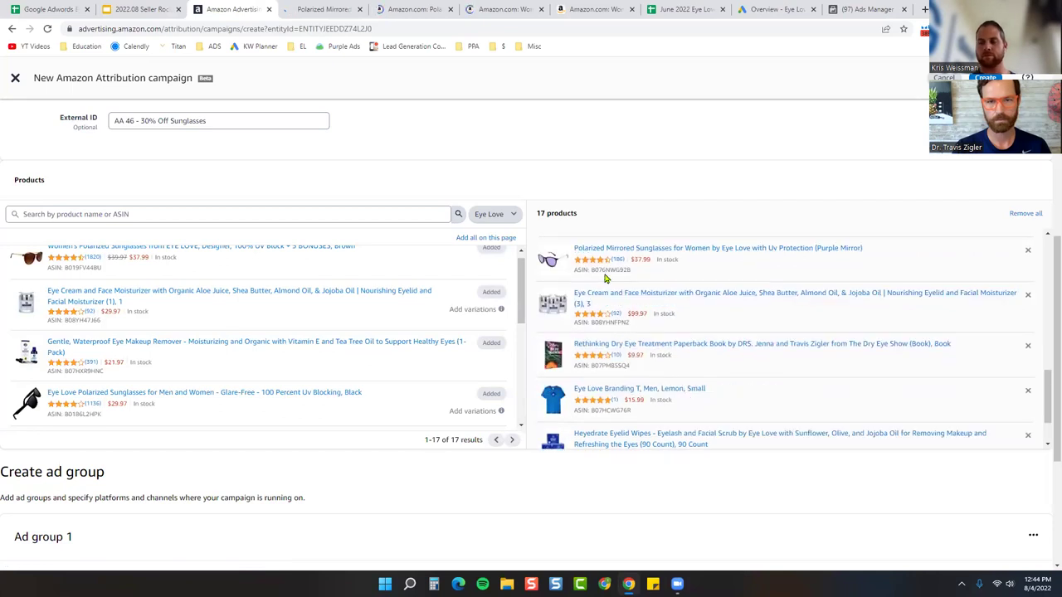
{"action": "left_click", "coordinate": [606, 249]}
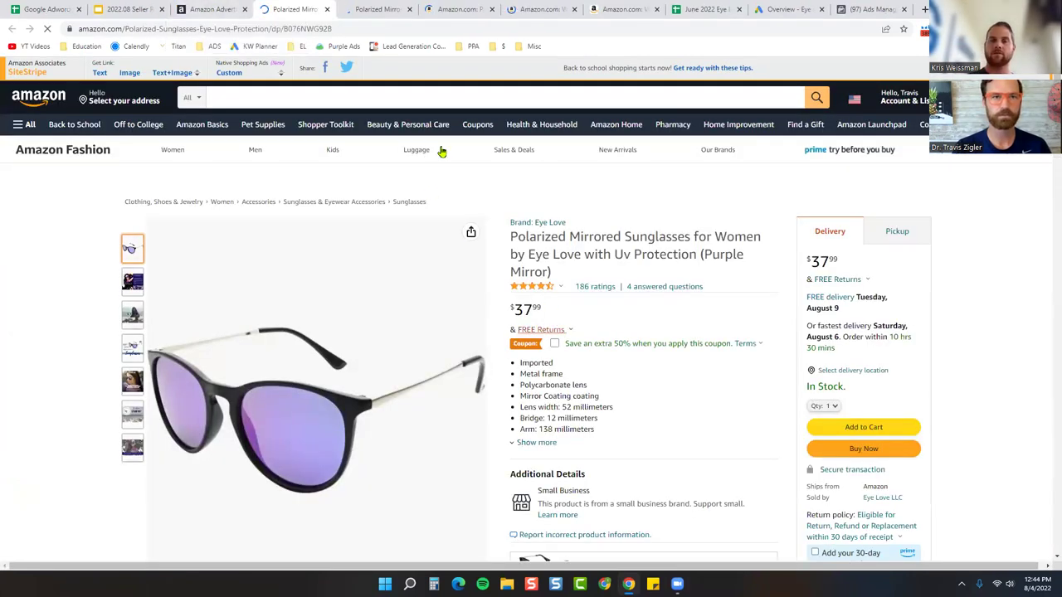
Look through the opened sunglasses listings, copy the brown pair's listing URL and return to the attribution campaign
{"action": "left_click", "coordinate": [370, 8]}
{"action": "left_click", "coordinate": [457, 8]}
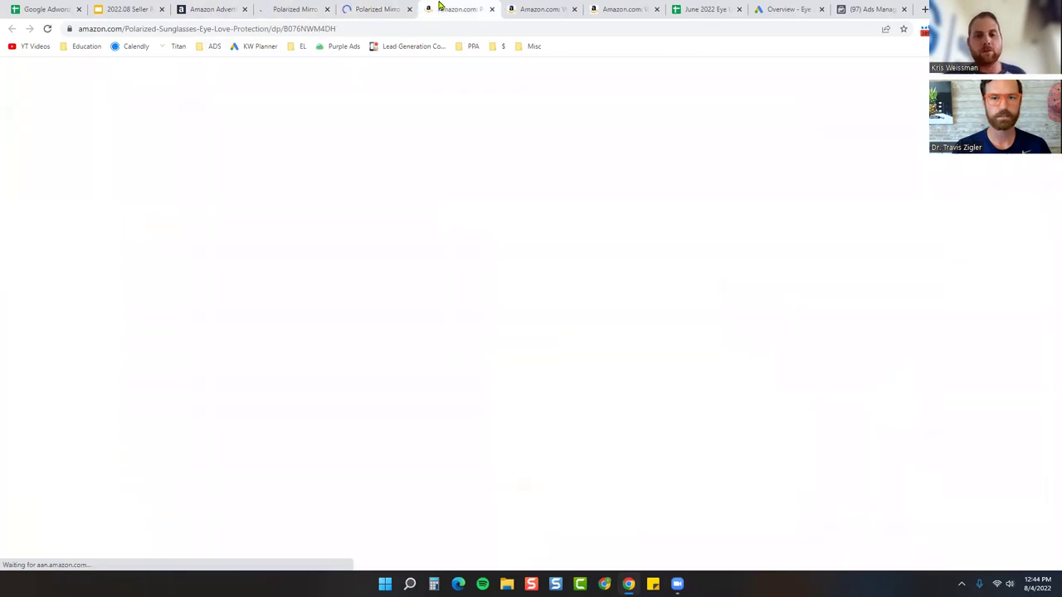
{"action": "left_click", "coordinate": [515, 9]}
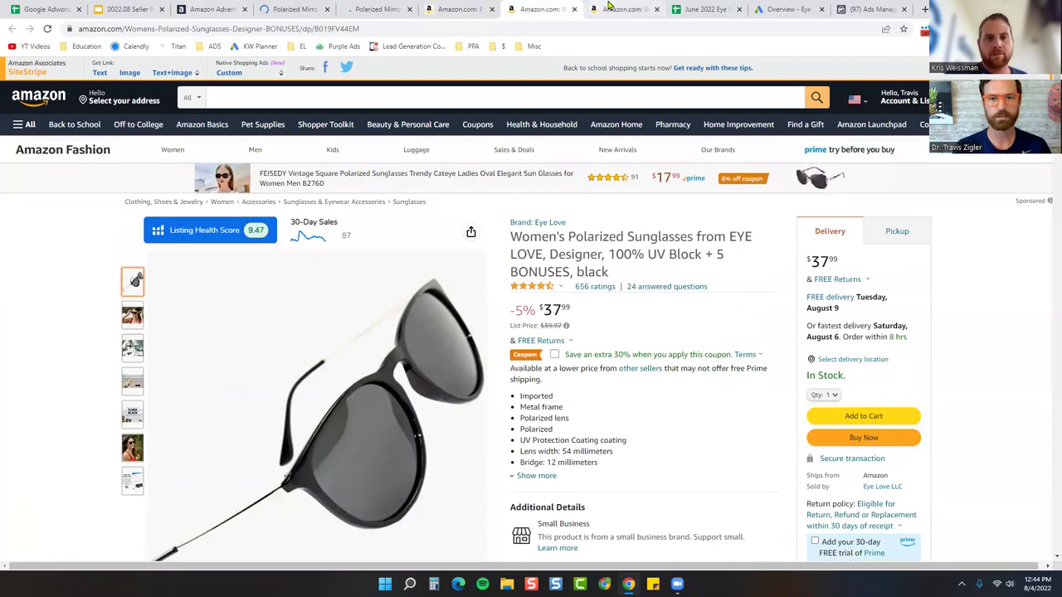
{"action": "left_click", "coordinate": [610, 8]}
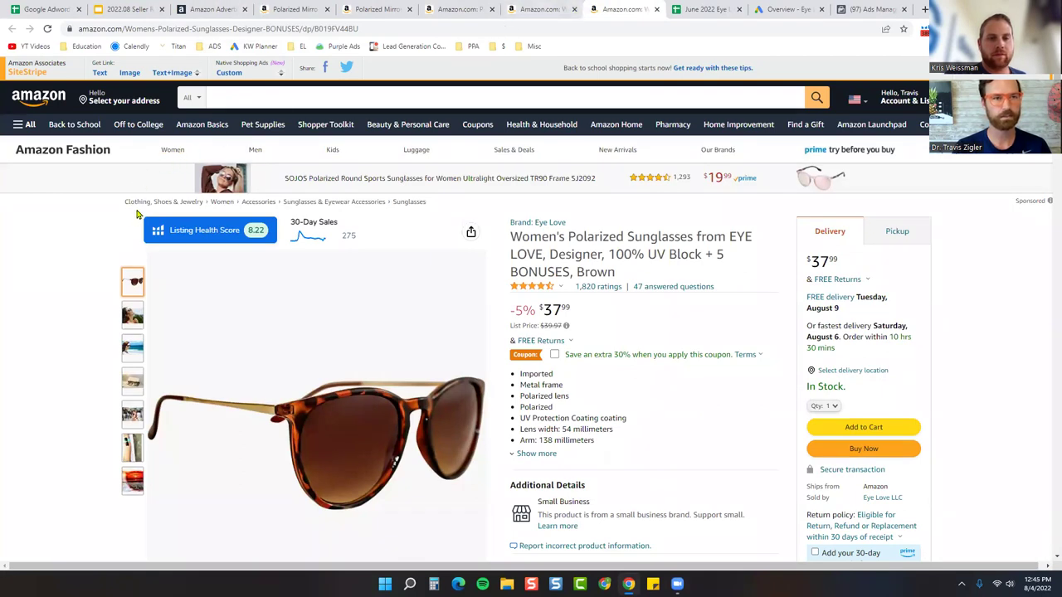
{"action": "left_click", "coordinate": [221, 29]}
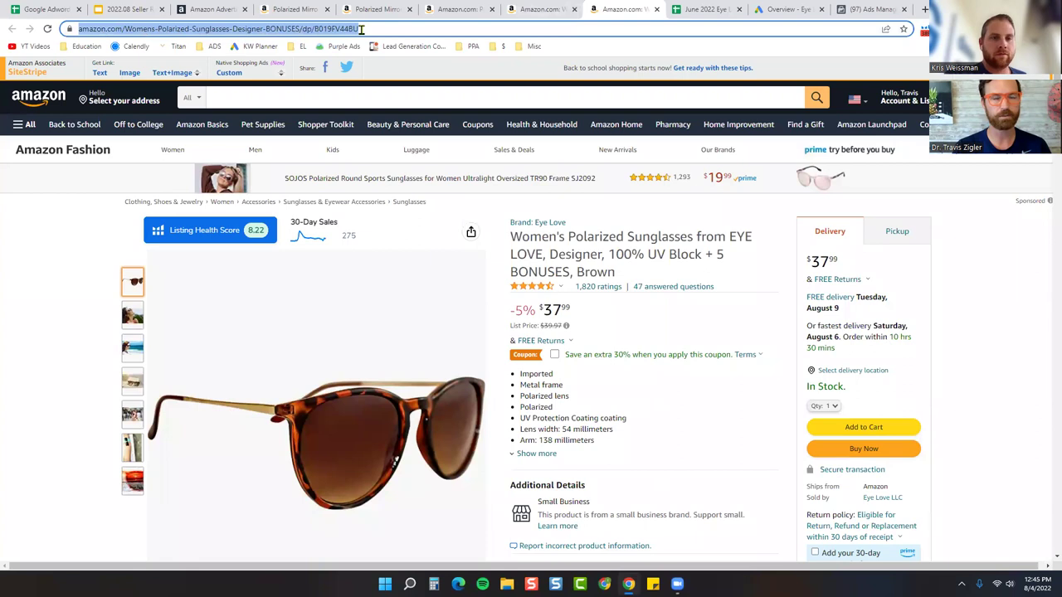
{"action": "left_click", "coordinate": [196, 8]}
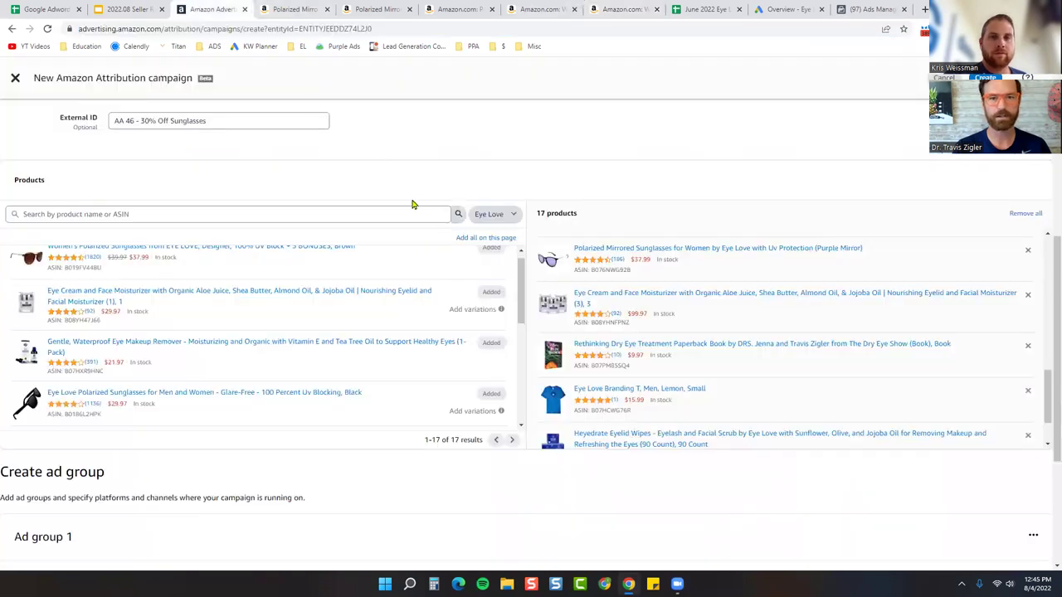
Name the first ad group "Fleek Brown" and choose Google Adwords as its publisher
{"action": "scroll", "coordinate": [130, 382], "scroll_direction": "down", "scroll_amount": 1}
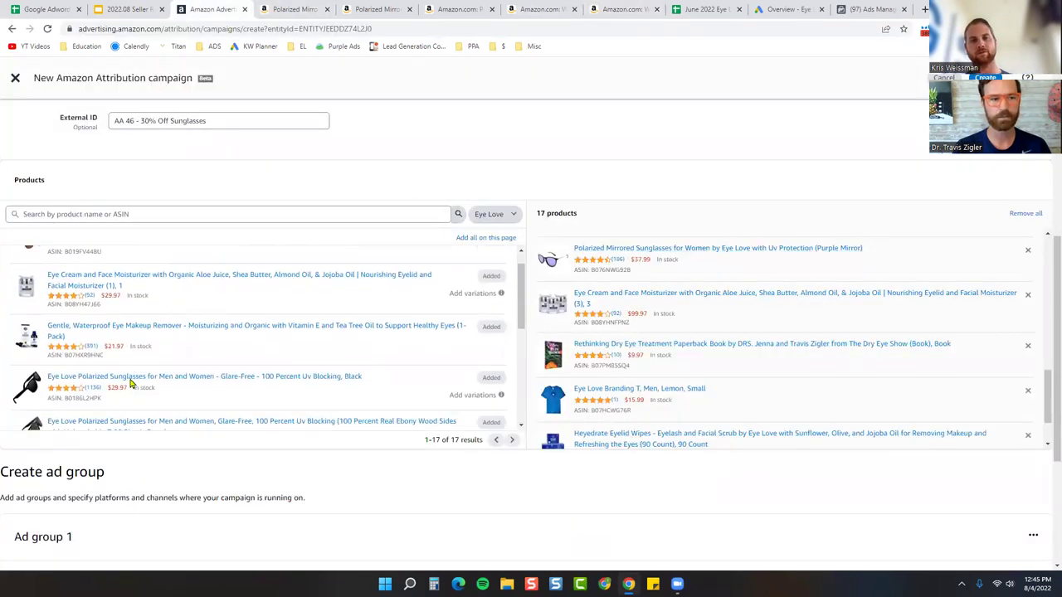
{"action": "scroll", "coordinate": [131, 382], "scroll_direction": "down", "scroll_amount": 5}
{"action": "scroll", "coordinate": [315, 374], "scroll_direction": "up", "scroll_amount": 4}
{"action": "scroll", "coordinate": [454, 285], "scroll_direction": "up", "scroll_amount": 1}
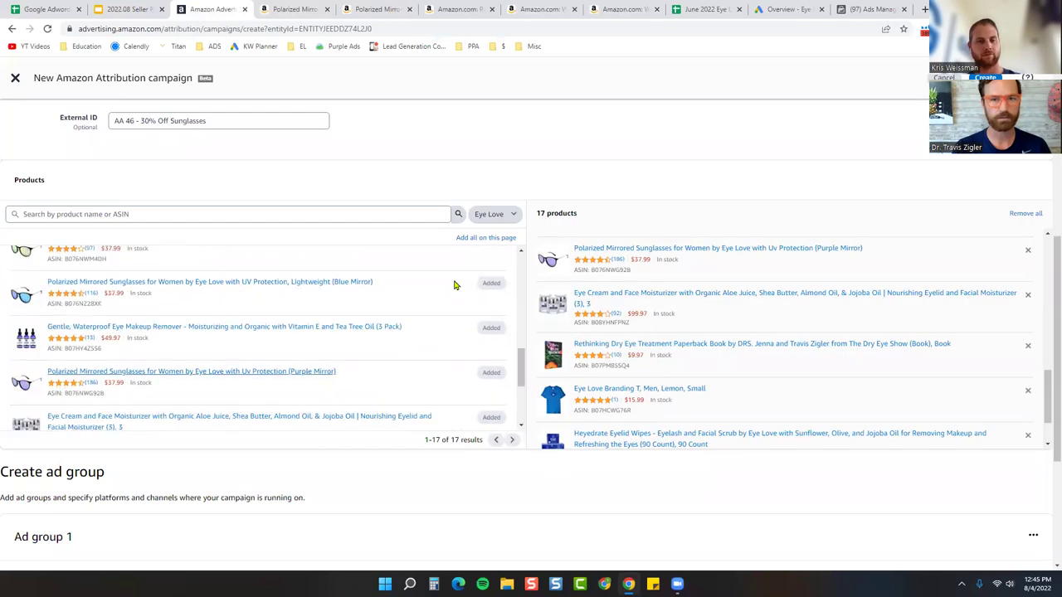
{"action": "scroll", "coordinate": [327, 441], "scroll_direction": "down", "scroll_amount": 3}
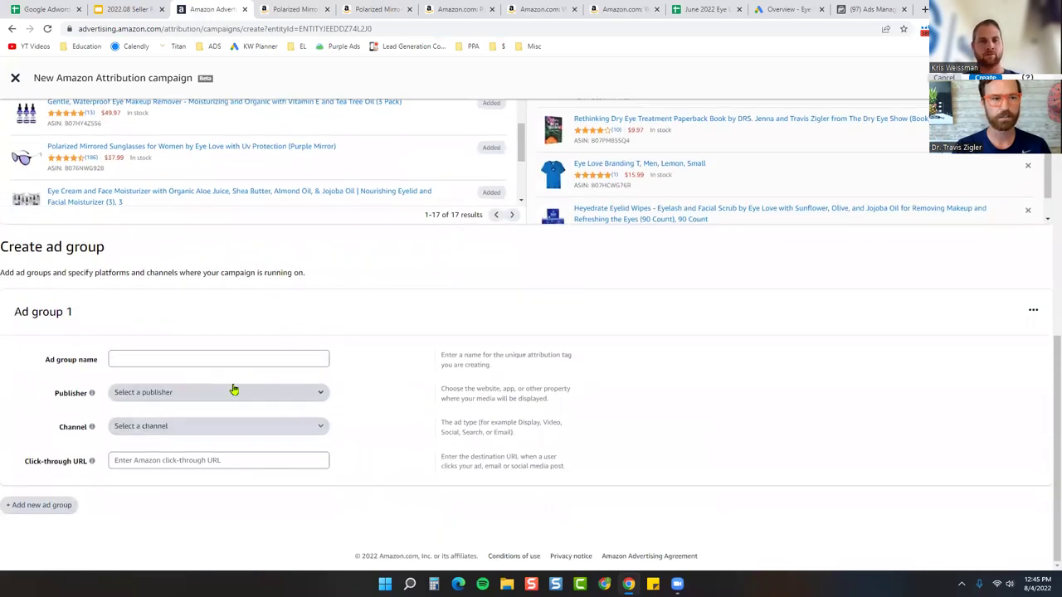
{"action": "left_click", "coordinate": [244, 355]}
{"action": "type", "text": "Fe"}
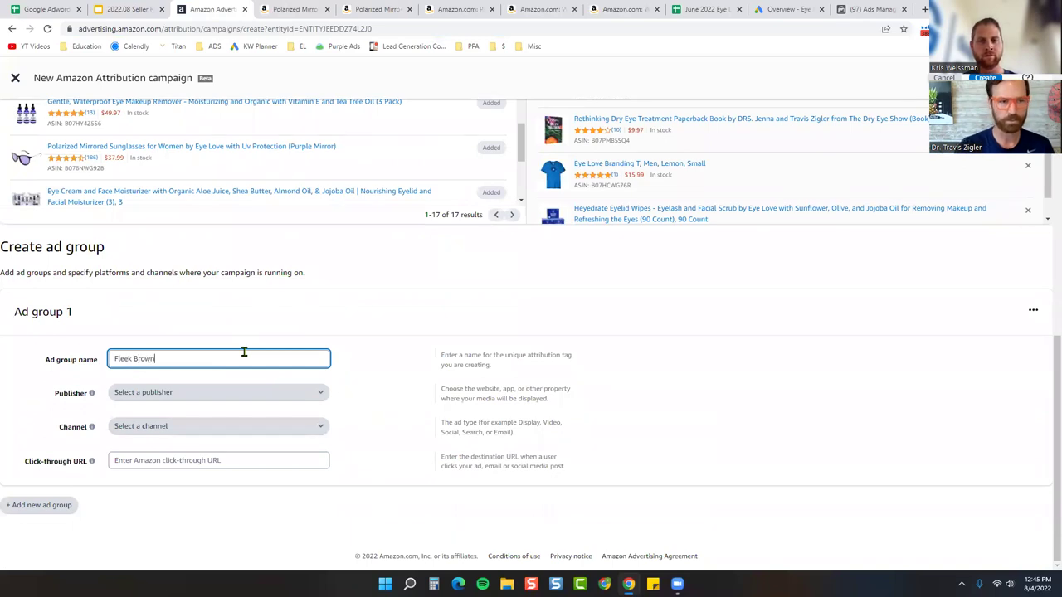
{"action": "left_click", "coordinate": [212, 399]}
{"action": "type", "text": "g"}
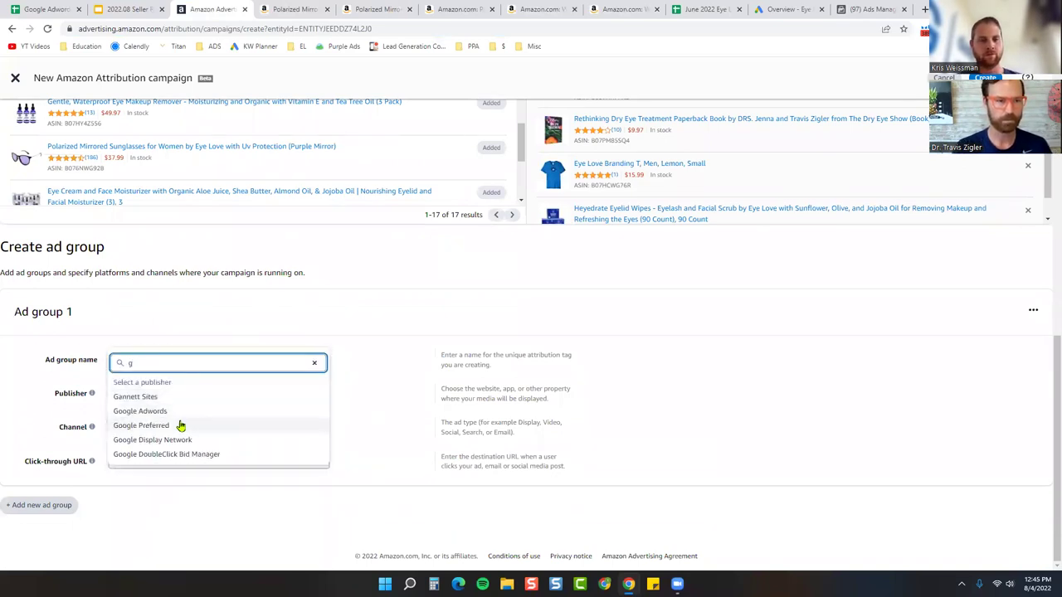
{"action": "left_click", "coordinate": [175, 414]}
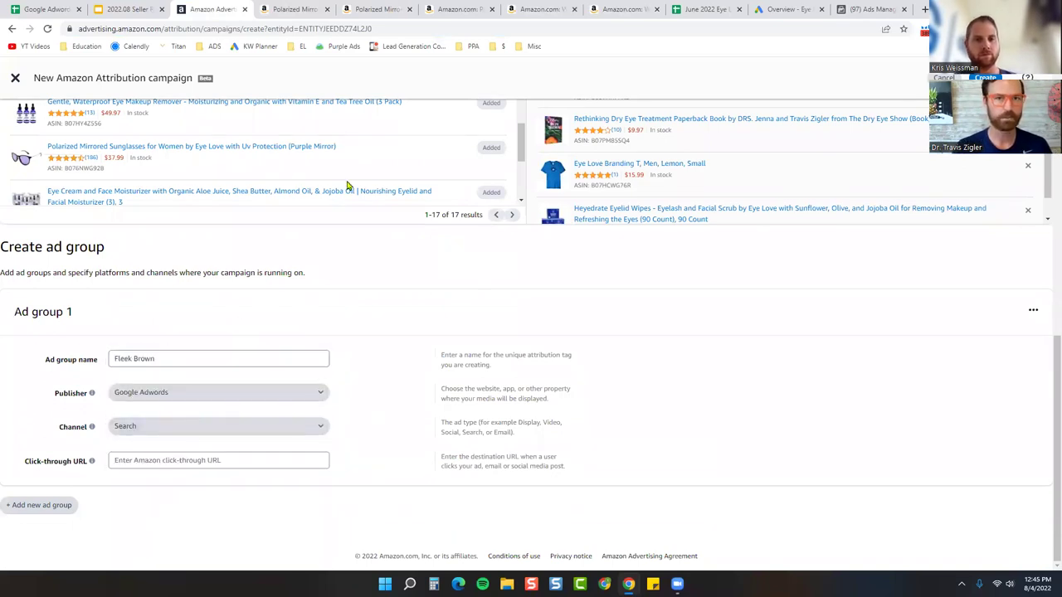
Paste the brown sunglasses listing's URL as the click-through URL of the Fleek Brown ad group
{"action": "left_click", "coordinate": [591, 9]}
{"action": "left_click", "coordinate": [212, 9]}
{"action": "left_click", "coordinate": [193, 461]}
{"action": "key", "text": "ctrl+v"}
Add a second ad group, close the brown listing and copy the black sunglasses listing's URL
{"action": "left_click", "coordinate": [64, 505]}
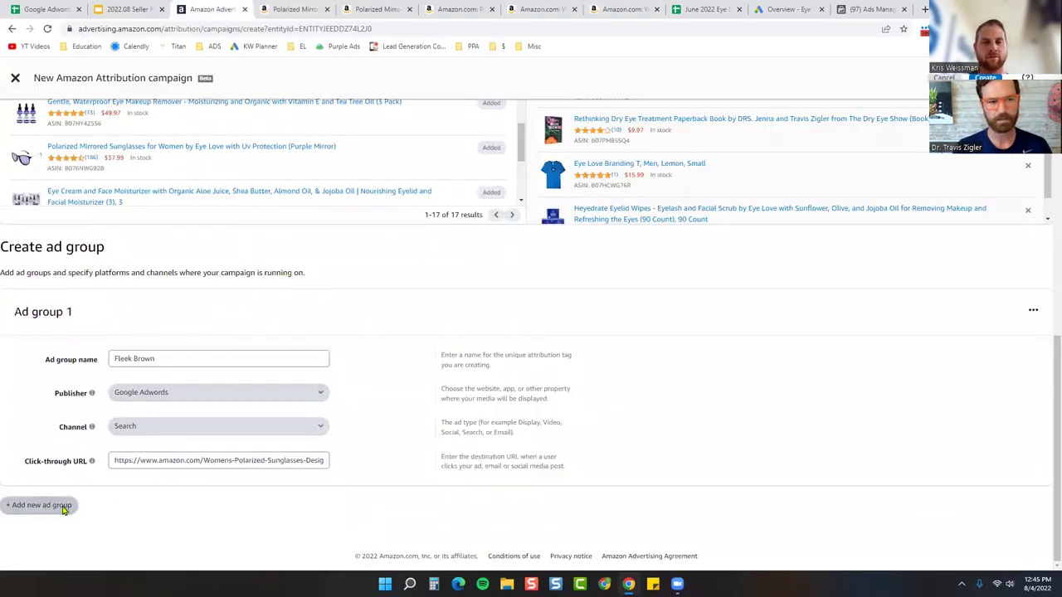
{"action": "left_click", "coordinate": [644, 8]}
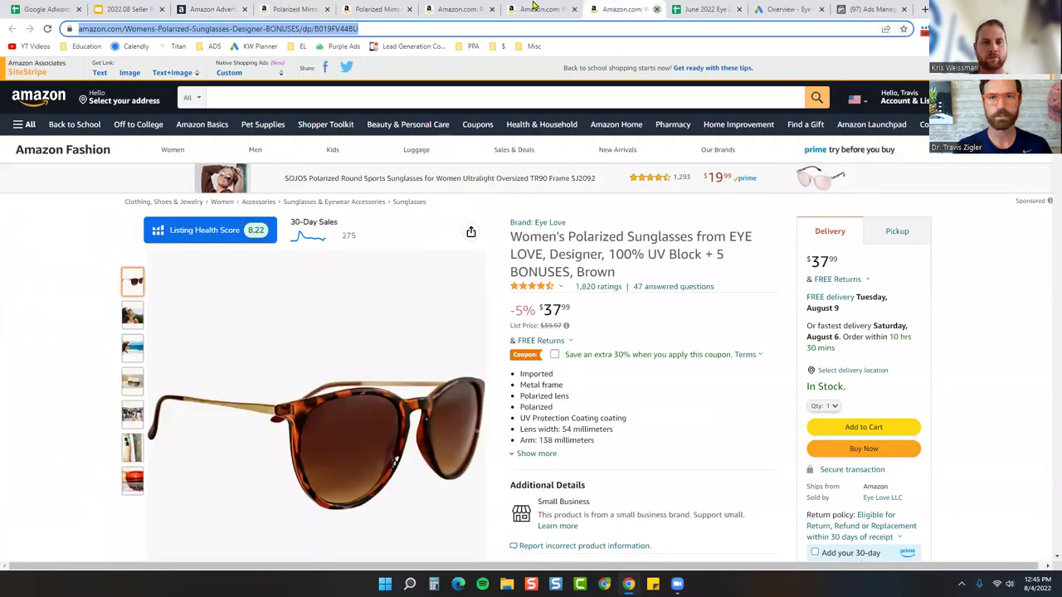
{"action": "left_click", "coordinate": [656, 9]}
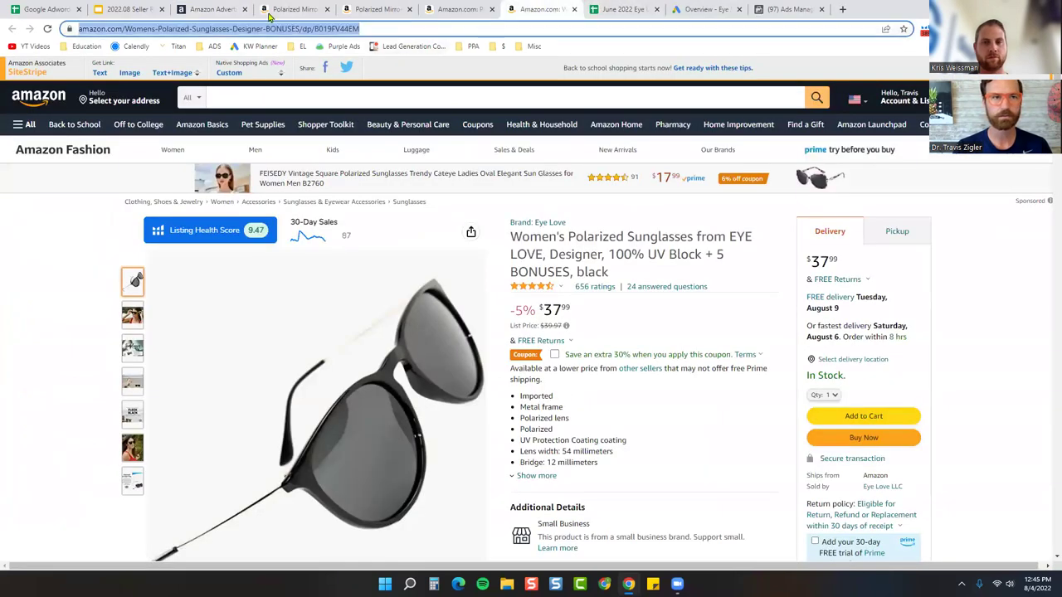
{"action": "left_click", "coordinate": [211, 9]}
Fill in the second ad group as "Fleek Black" with publisher Google Adwords and the black sunglasses listing's click-through URL
{"action": "scroll", "coordinate": [178, 384], "scroll_direction": "down", "scroll_amount": 3}
{"action": "left_click", "coordinate": [177, 358]}
{"action": "type", "text": "Fleek Black"}
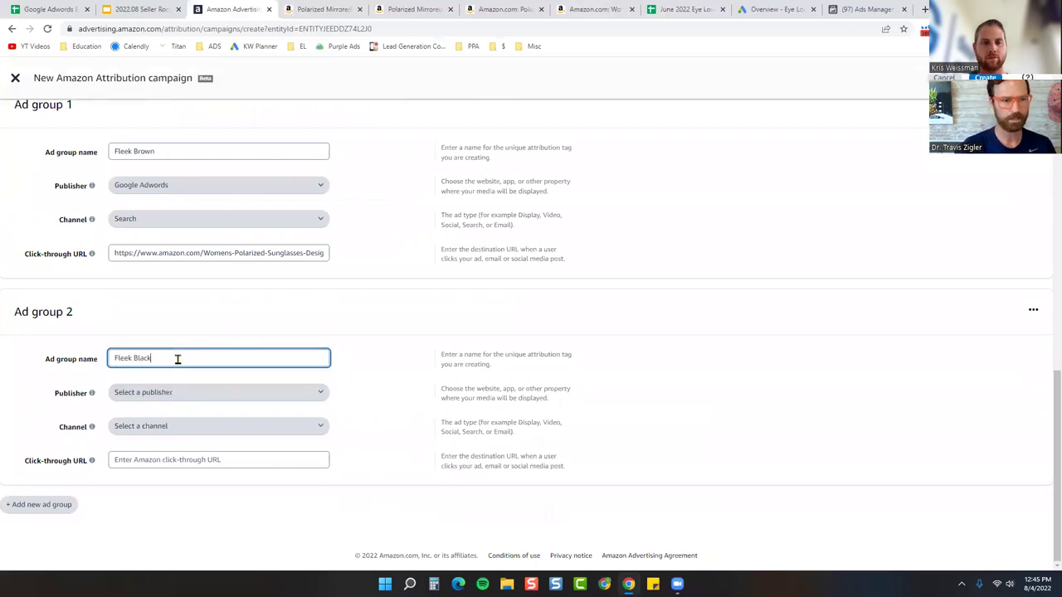
{"action": "left_click", "coordinate": [171, 394]}
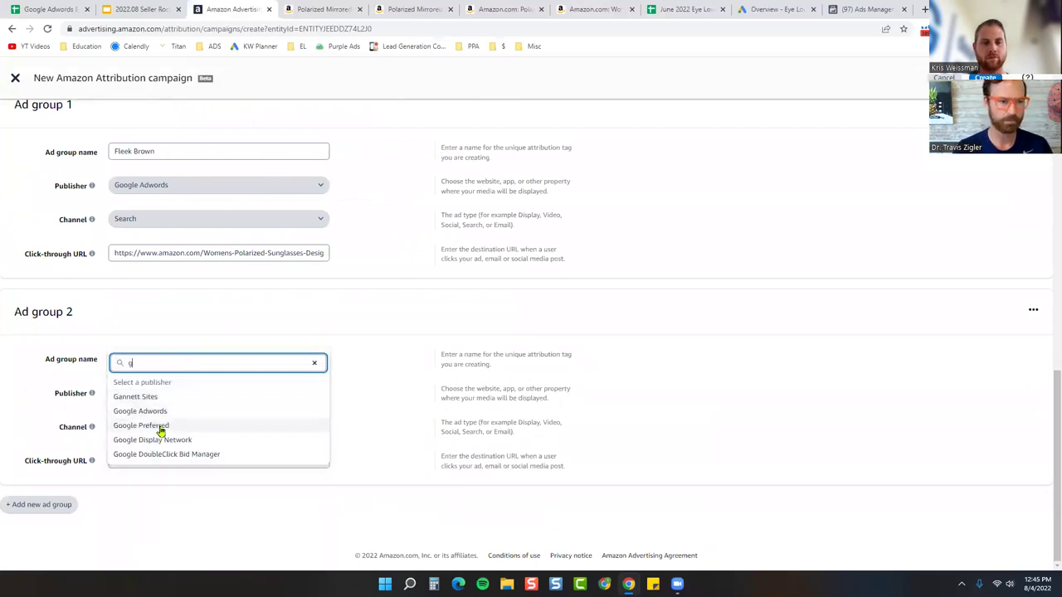
{"action": "left_click", "coordinate": [166, 411]}
{"action": "left_click", "coordinate": [137, 459]}
{"action": "key", "text": "ctrl+v"}
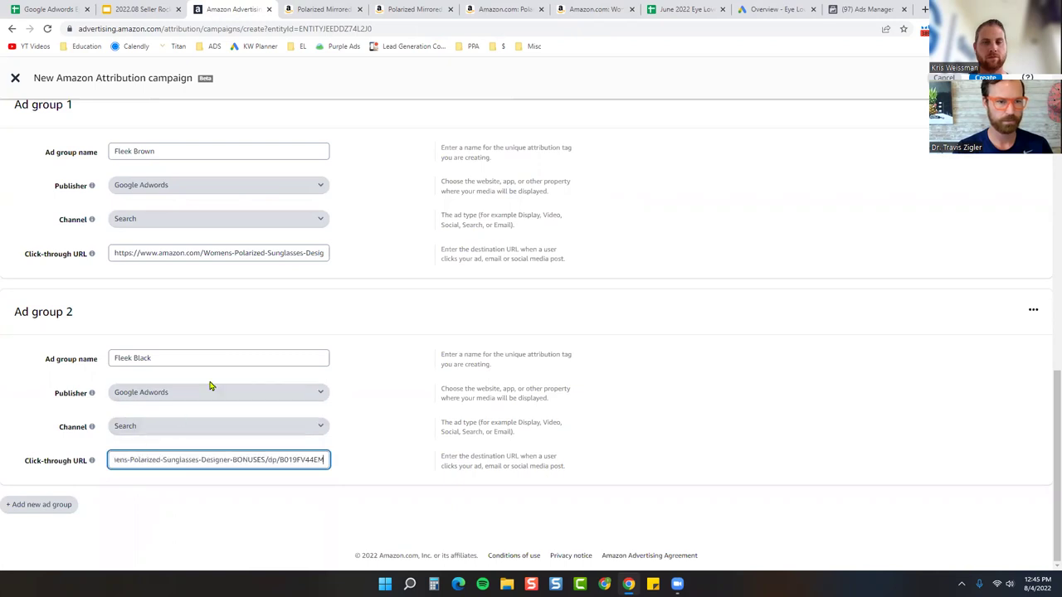
Add a third ad group, close the black sunglasses listing and copy the pink mirror sunglasses listing's URL
{"action": "left_click", "coordinate": [47, 504]}
{"action": "left_click", "coordinate": [615, 10]}
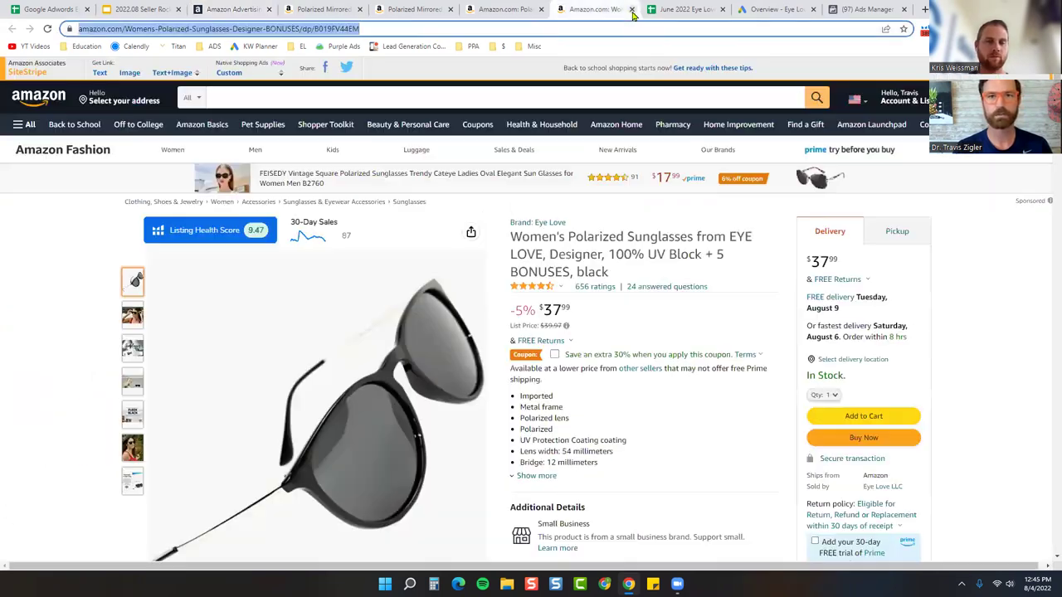
{"action": "key", "text": "ctrl+w"}
{"action": "left_click", "coordinate": [509, 9]}
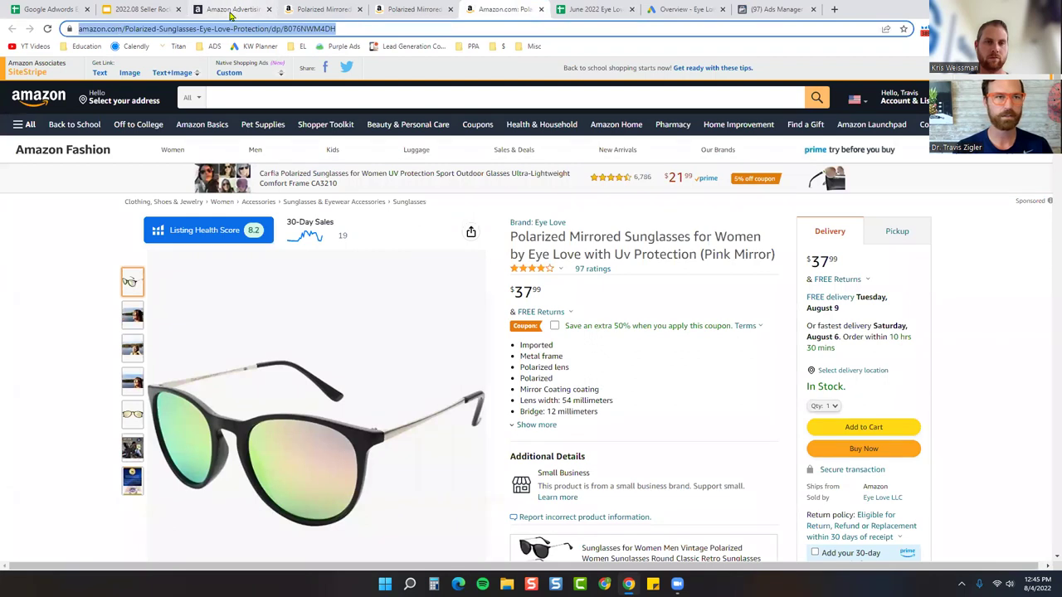
Fill in the third ad group as "Fleek Pink" with publisher Google Adwords and the pink mirror listing's click-through URL
{"action": "left_click", "coordinate": [232, 9]}
{"action": "scroll", "coordinate": [119, 398], "scroll_direction": "down", "scroll_amount": 3}
{"action": "left_click", "coordinate": [198, 362]}
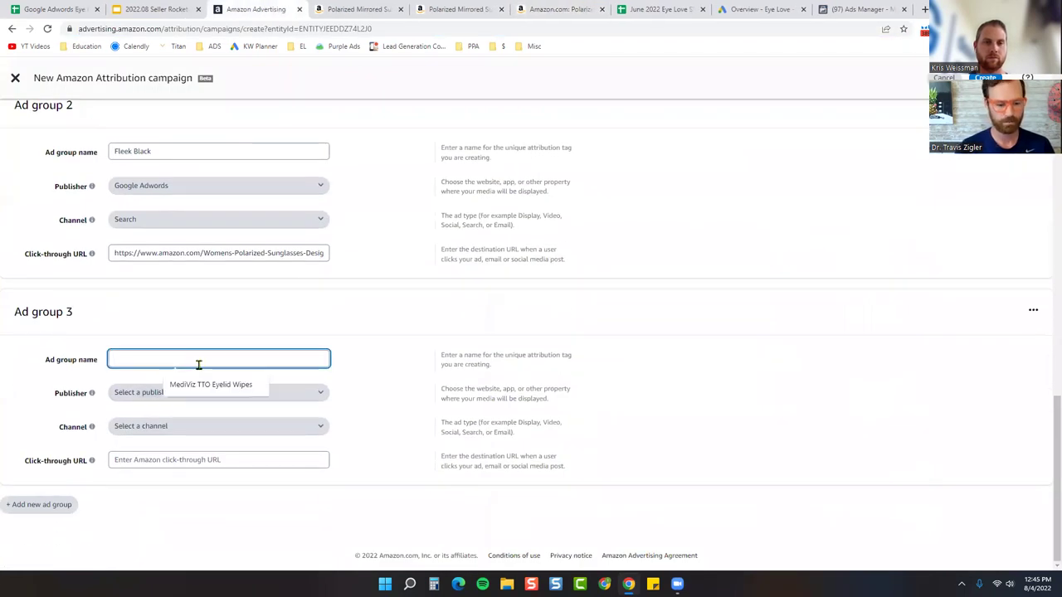
{"action": "type", "text": "Fleek Pink"}
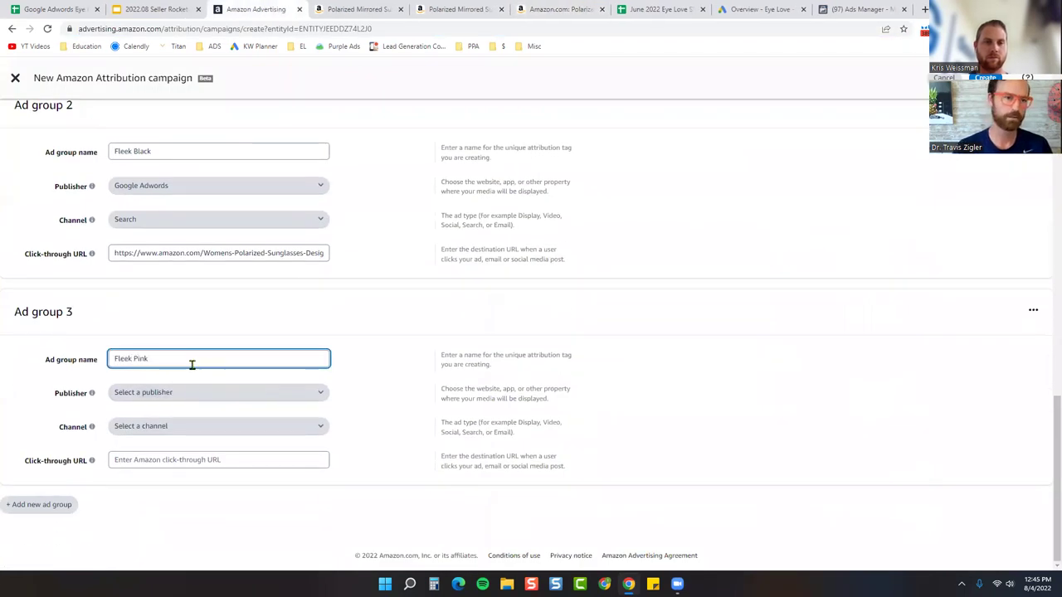
{"action": "left_click", "coordinate": [187, 394]}
{"action": "left_click", "coordinate": [187, 411]}
{"action": "left_click", "coordinate": [183, 456]}
{"action": "type", "text": "https://www.amazon.com/Polarized-Sunglasses-Eye-Love-Protection/dp/B076NWM4DH"}
Add a fourth ad group, close the pink mirror listing and copy the blue mirror sunglasses listing's URL
{"action": "left_click", "coordinate": [46, 504]}
{"action": "left_click", "coordinate": [572, 9]}
{"action": "left_click", "coordinate": [602, 9]}
{"action": "left_click", "coordinate": [439, 9]}
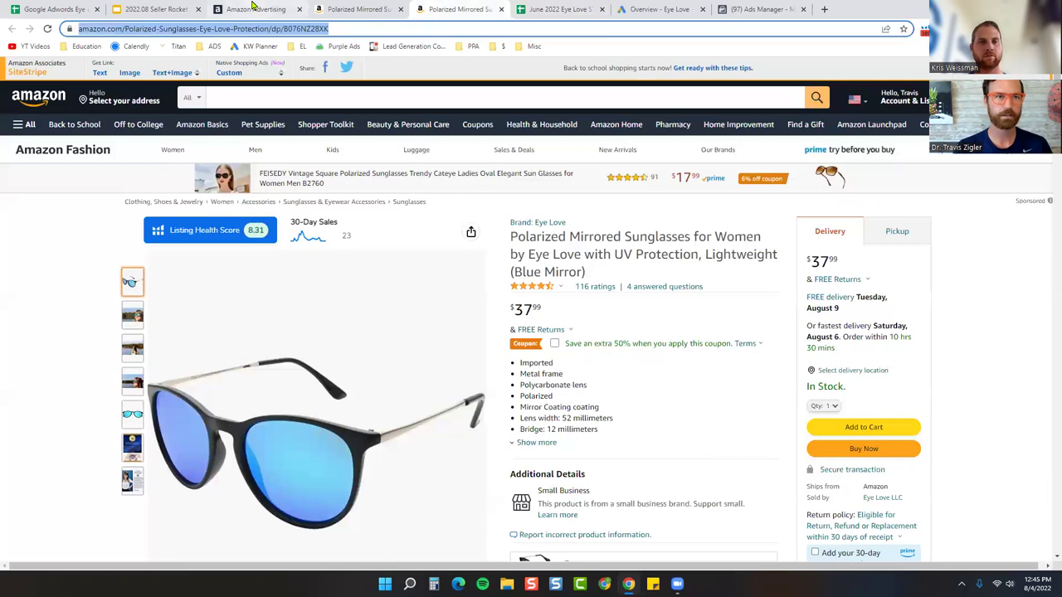
Fill in the fourth ad group as "Fleek Blue" with publisher Google Adwords and the blue mirror listing's click-through URL
{"action": "left_click", "coordinate": [253, 9]}
{"action": "scroll", "coordinate": [201, 398], "scroll_direction": "down", "scroll_amount": 3}
{"action": "left_click", "coordinate": [202, 359]}
{"action": "type", "text": "Flee"}
{"action": "left_click", "coordinate": [193, 394]}
{"action": "type", "text": "g"}
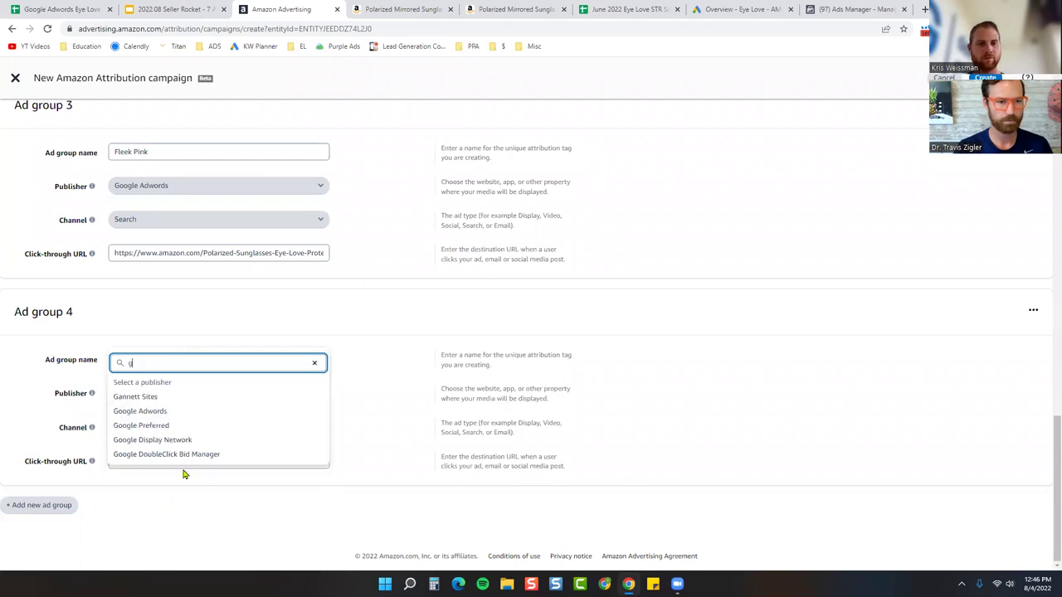
{"action": "left_click", "coordinate": [180, 411]}
{"action": "left_click", "coordinate": [157, 458]}
{"action": "key", "text": "ctrl+v"}
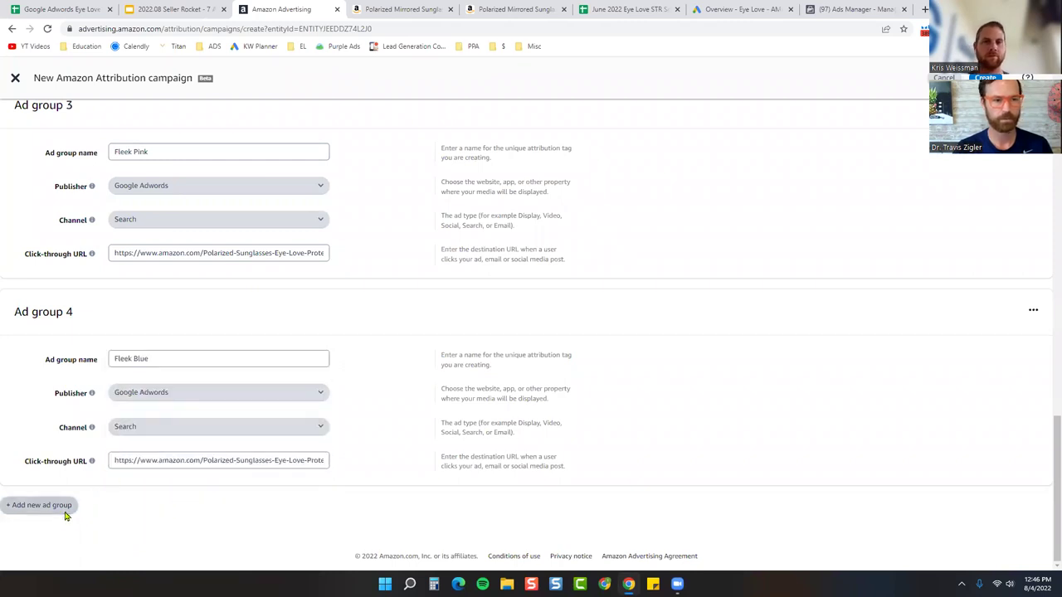
Add a fifth ad group, close the blue mirror listing and copy the remaining purple sunglasses listing's URL
{"action": "left_click", "coordinate": [39, 505]}
{"action": "left_click", "coordinate": [559, 9]}
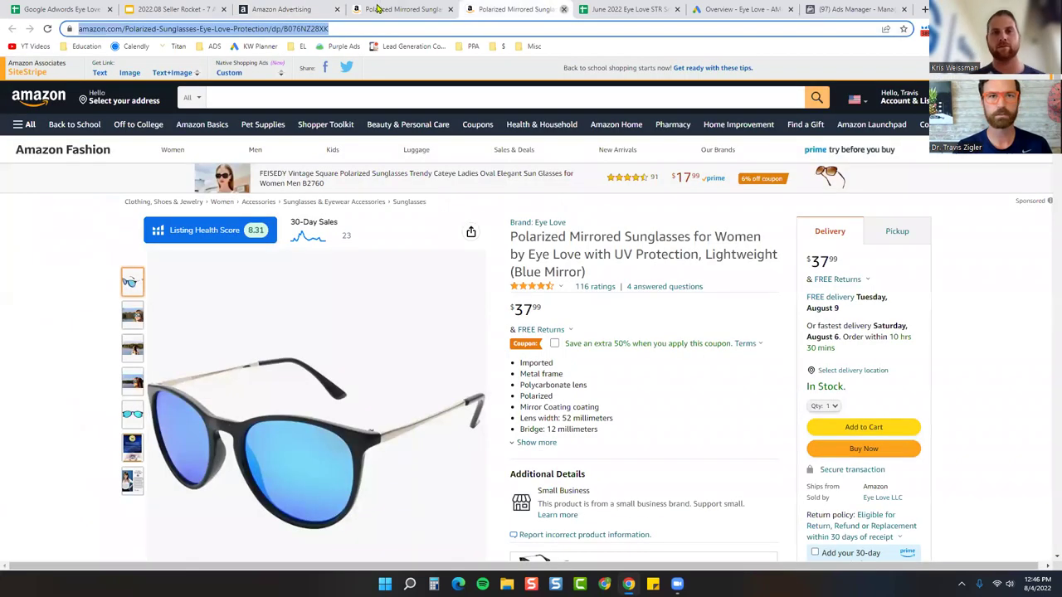
{"action": "left_click", "coordinate": [563, 9]}
Fill in the fifth ad group as "Fleek Purple" with publisher Google Adwords and the purple listing's click-through URL, and create the attribution campaign
{"action": "left_click", "coordinate": [319, 9]}
{"action": "scroll", "coordinate": [332, 291], "scroll_direction": "down", "scroll_amount": 3}
{"action": "left_click", "coordinate": [124, 357]}
{"action": "type", "text": "Fleek Purple"}
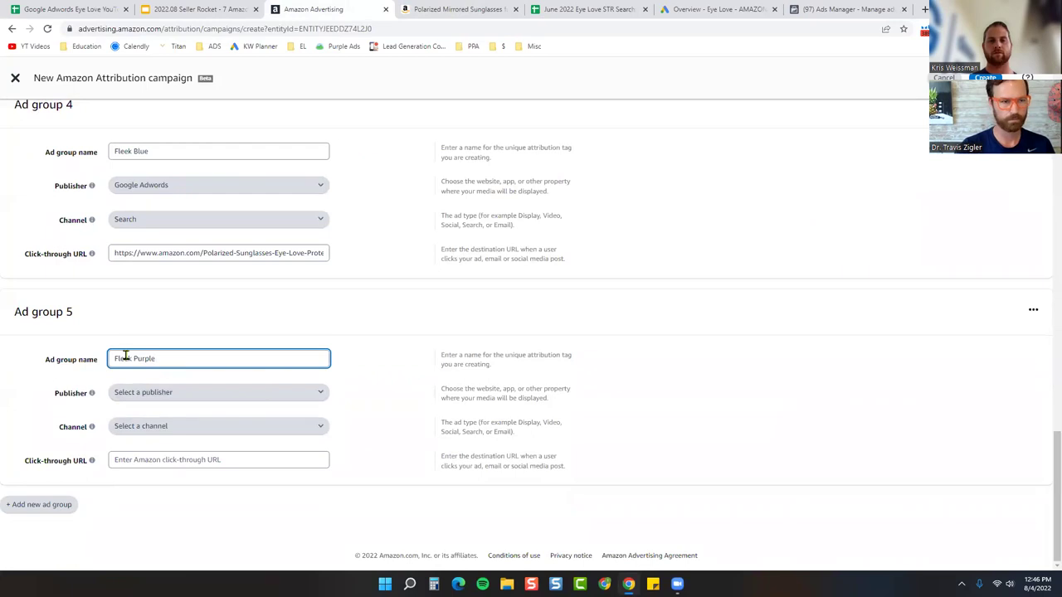
{"action": "left_click", "coordinate": [122, 396]}
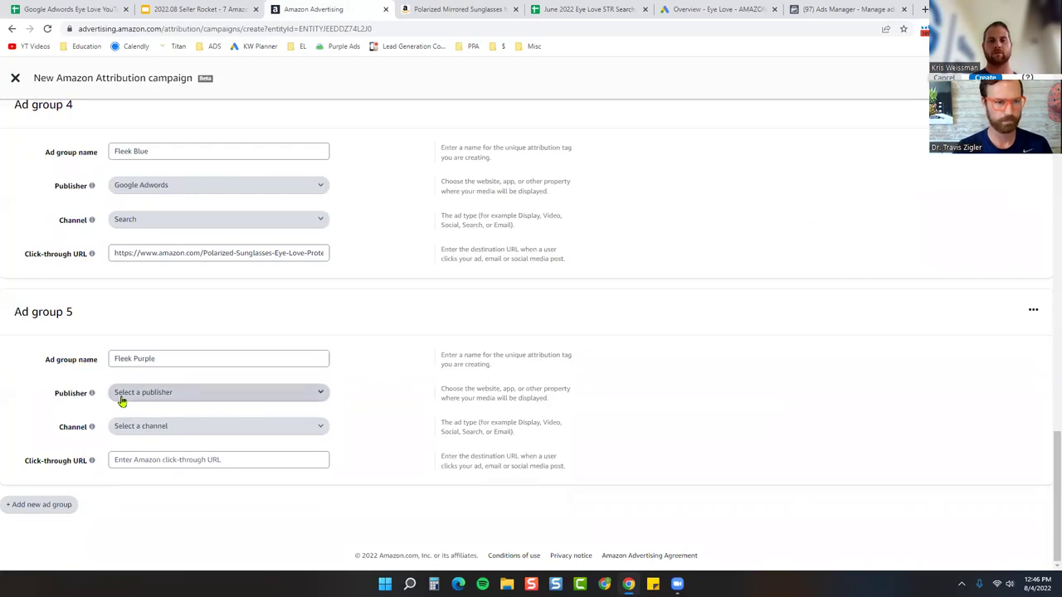
{"action": "type", "text": "g"}
{"action": "left_click", "coordinate": [140, 411]}
{"action": "left_click", "coordinate": [135, 456]}
{"action": "type", "text": "https://www.amazon.com/Polarized-Sunglasses-Eye-Love-Protection/dp/B076NWG928"}
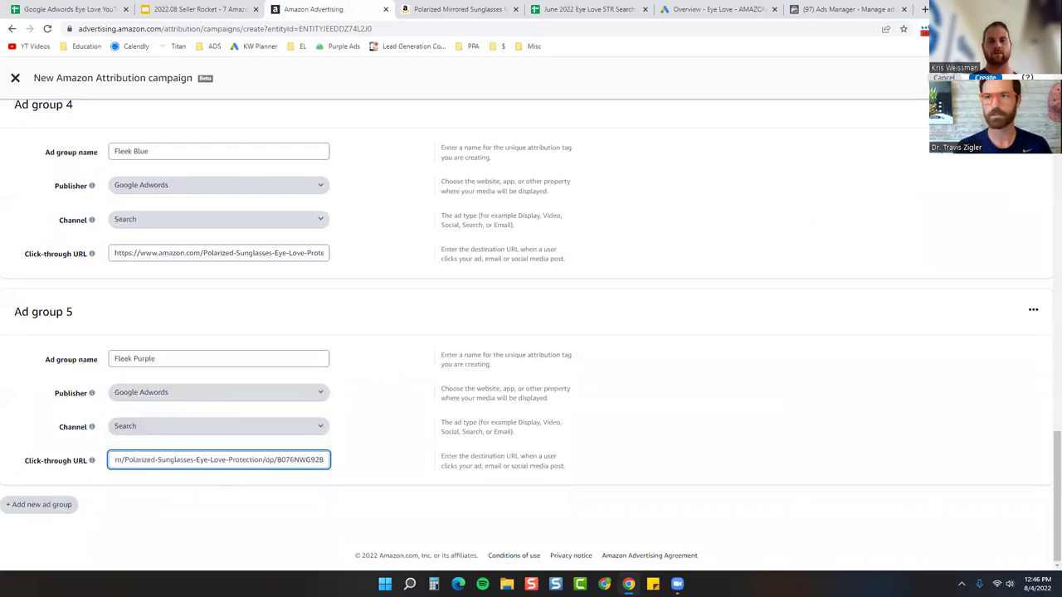
{"action": "key", "text": "Return"}
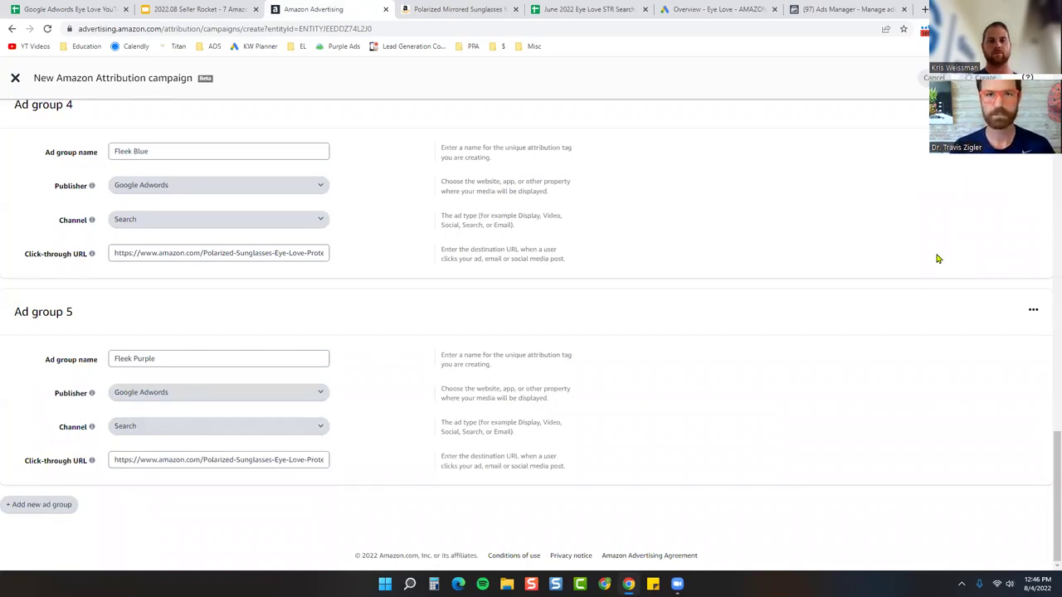
Switch to the Google Ads overview and place its browser tab directly after the Amazon Advertising tab
{"action": "left_click_drag", "start_coordinate": [728, 9], "coordinate": [462, 13]}
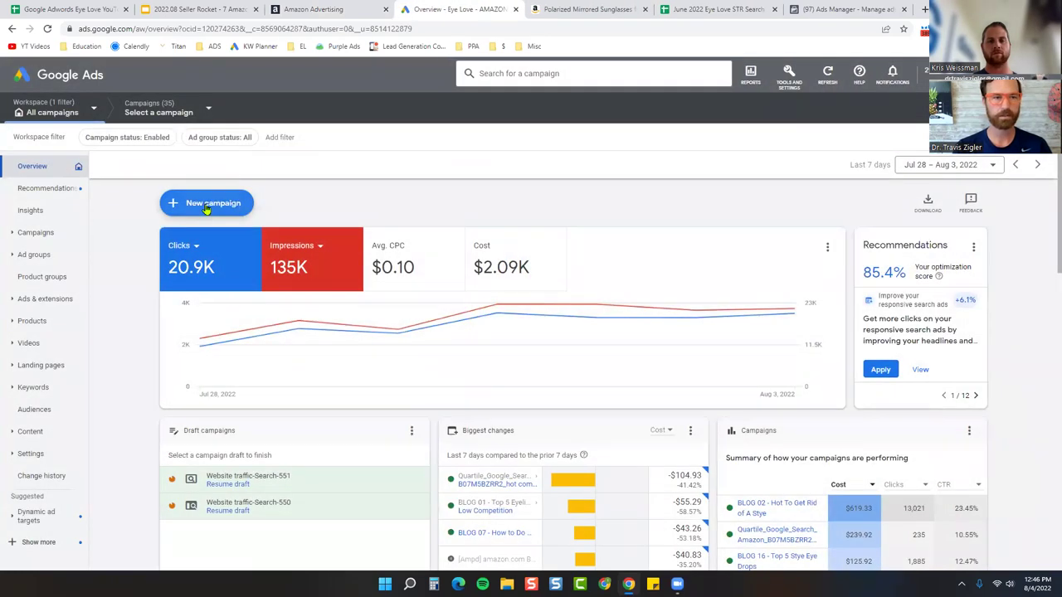
{"action": "left_click", "coordinate": [217, 209]}
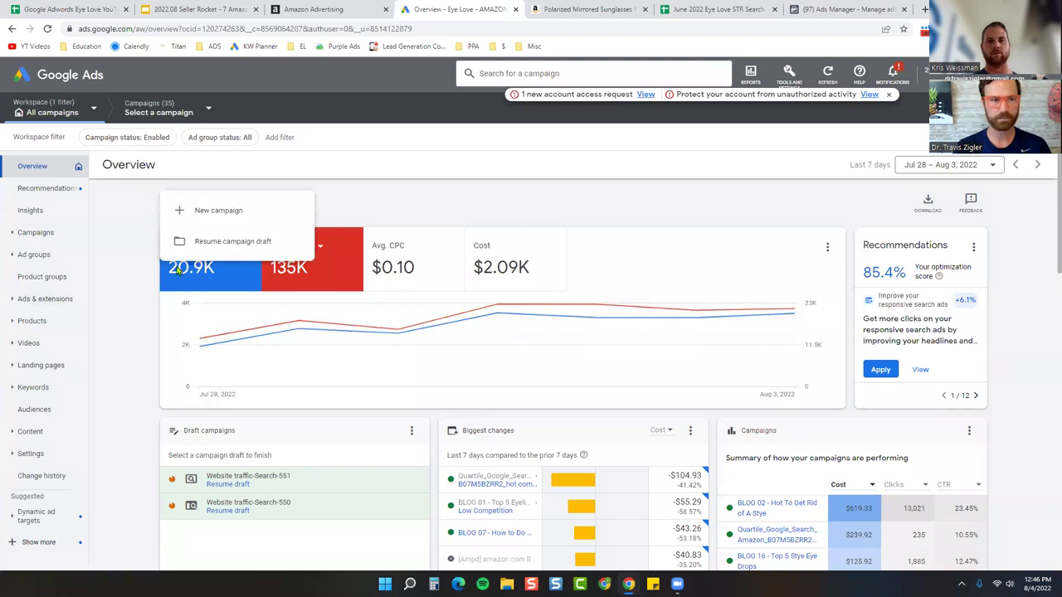
{"action": "left_click", "coordinate": [143, 254]}
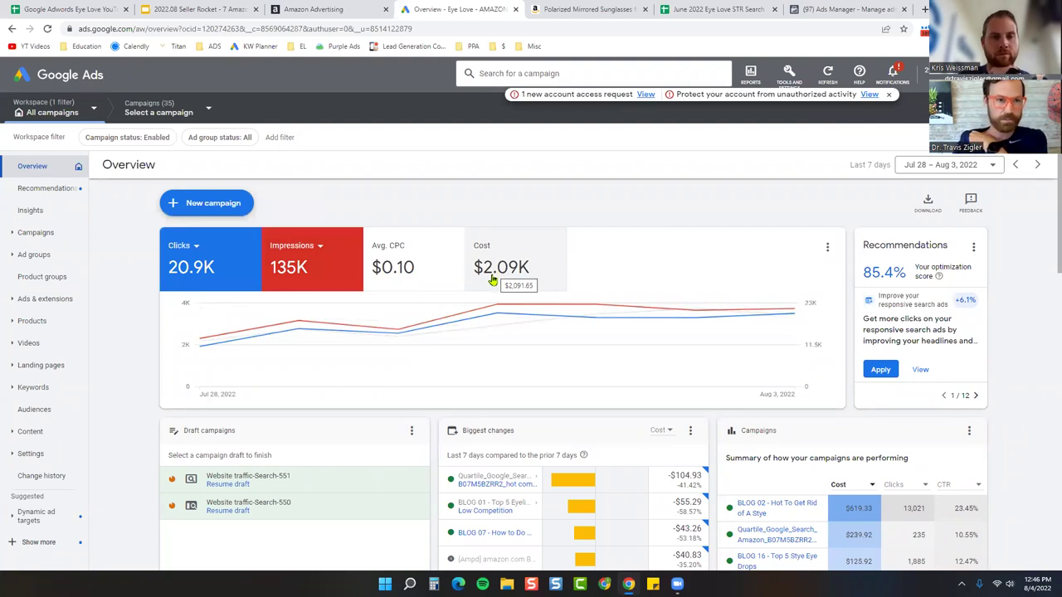
{"action": "left_click", "coordinate": [978, 165]}
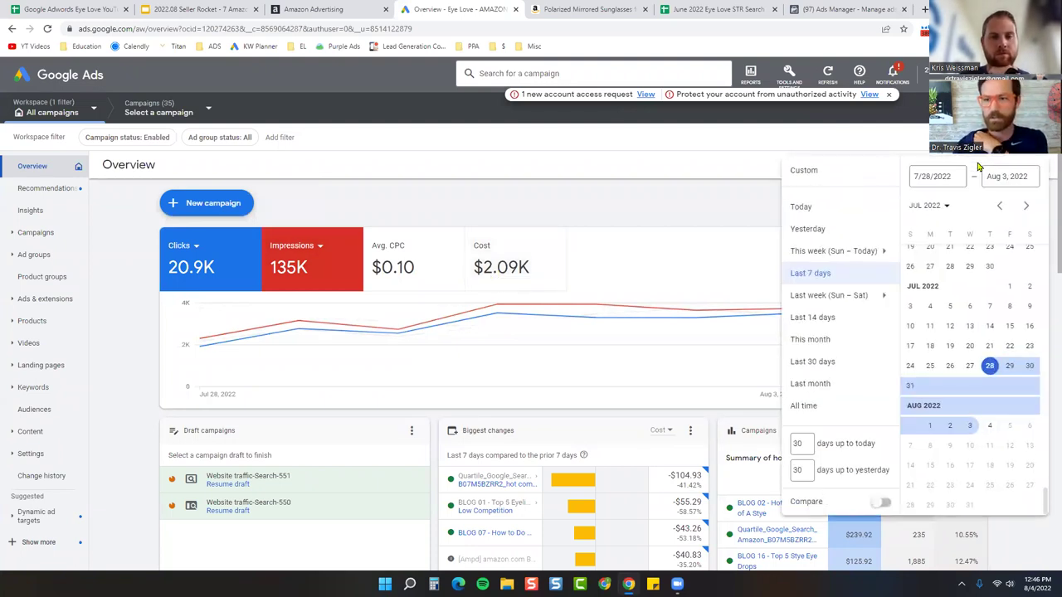
{"action": "left_click", "coordinate": [197, 205]}
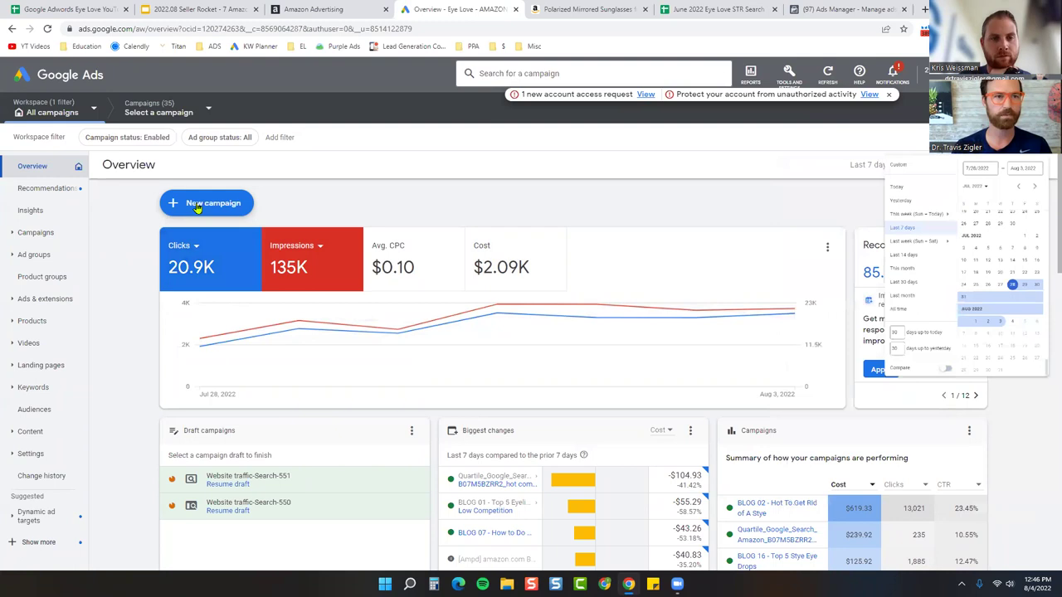
Start a new Google Ads campaign with the Website traffic objective and the Search campaign type
{"action": "left_click", "coordinate": [195, 209]}
{"action": "left_click", "coordinate": [196, 211]}
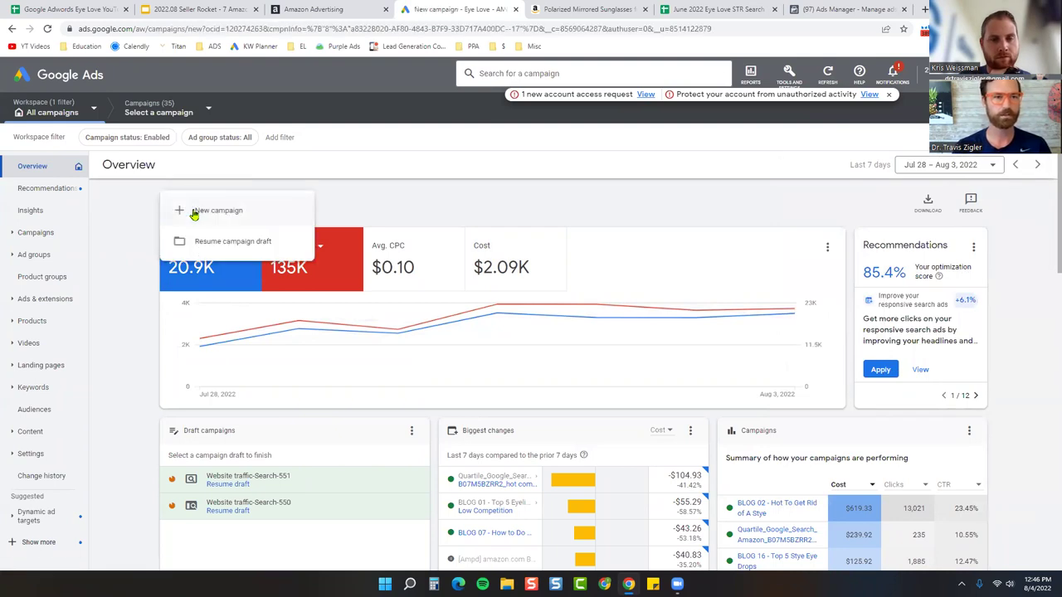
{"action": "left_click", "coordinate": [613, 241]}
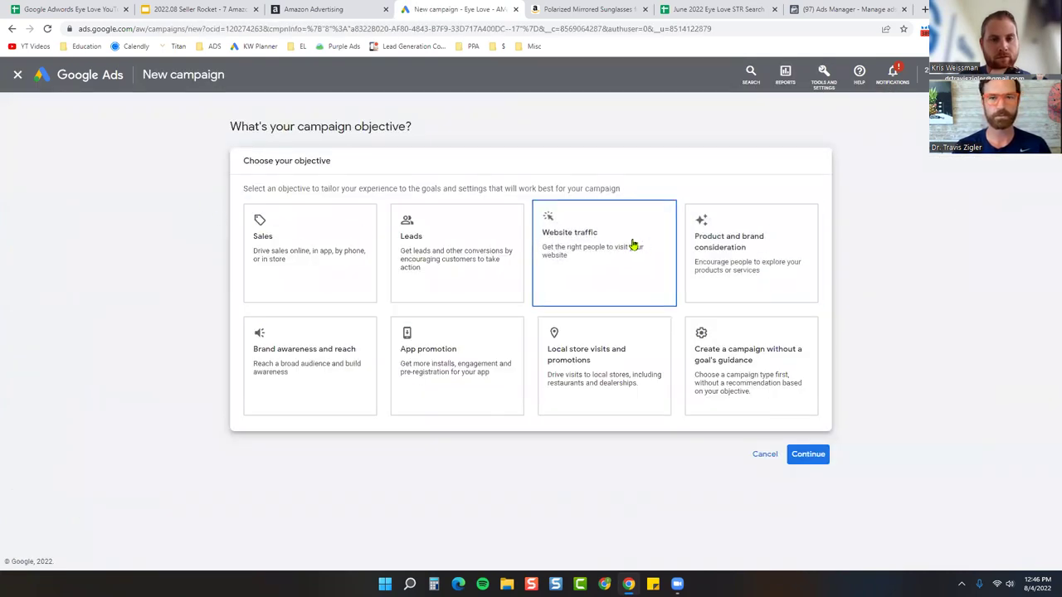
{"action": "left_click", "coordinate": [805, 506]}
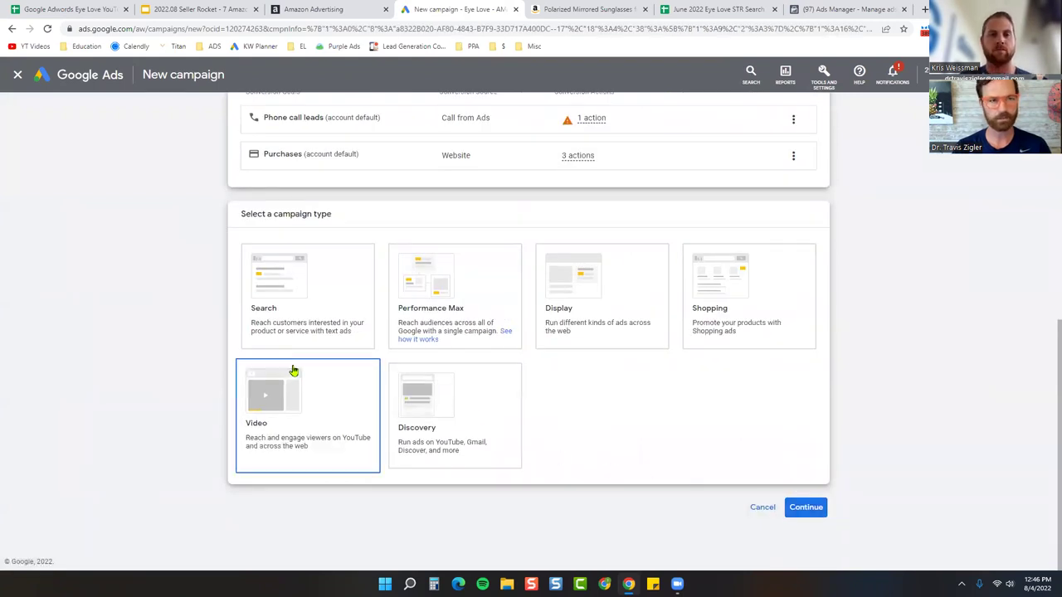
{"action": "left_click", "coordinate": [283, 313]}
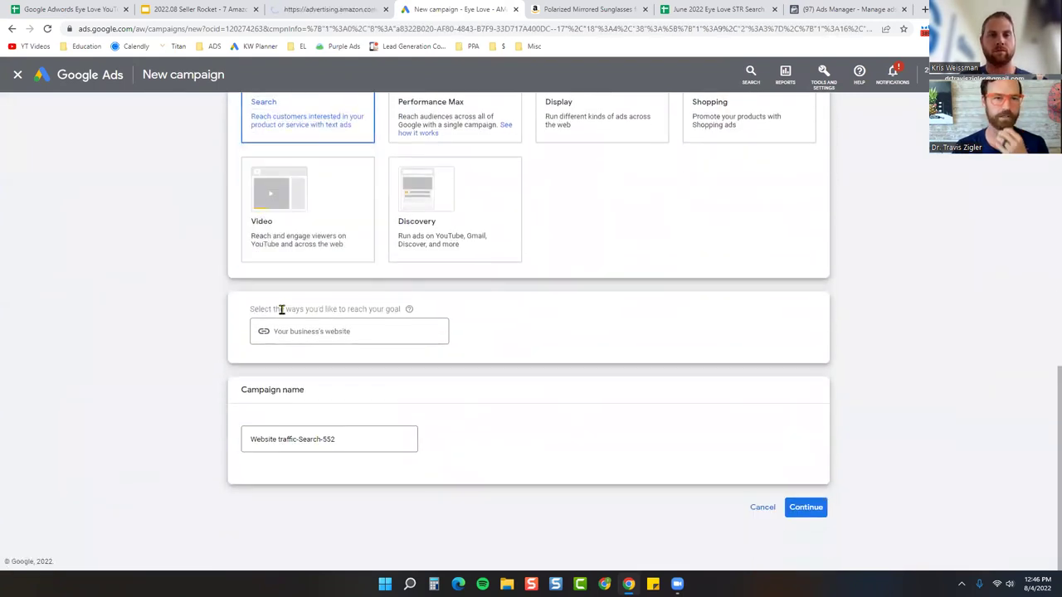
Copy the campaign name from the tracking sheet, name the Google Ads campaign "AA 46 - 30% Off Sunglasses" and continue to budget and bidding
{"action": "left_click", "coordinate": [66, 9]}
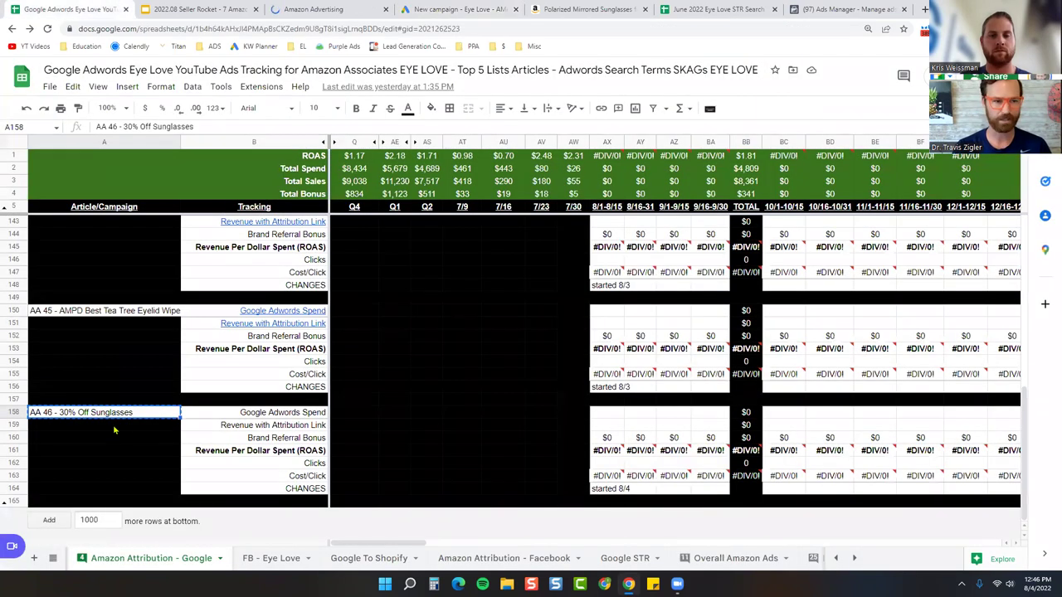
{"action": "left_click", "coordinate": [444, 9]}
{"action": "triple_click", "coordinate": [331, 426]}
{"action": "type", "text": "AA 46 - 30% Off Sunglasses"}
{"action": "scroll", "coordinate": [763, 183], "scroll_direction": "up", "scroll_amount": 1}
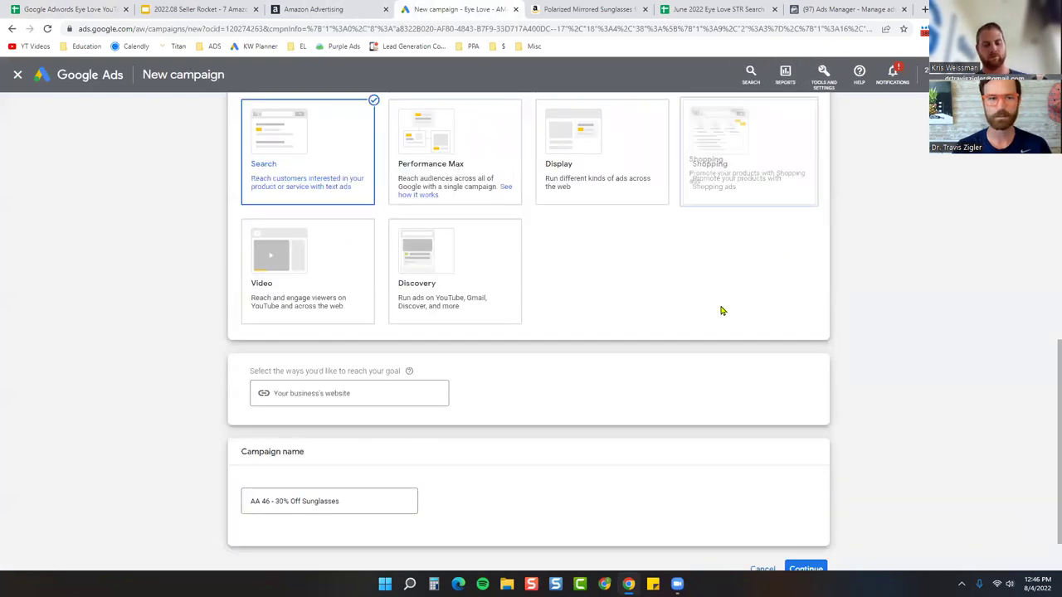
{"action": "scroll", "coordinate": [386, 491], "scroll_direction": "down", "scroll_amount": 1}
{"action": "left_click", "coordinate": [806, 505]}
{"action": "left_click", "coordinate": [672, 431]}
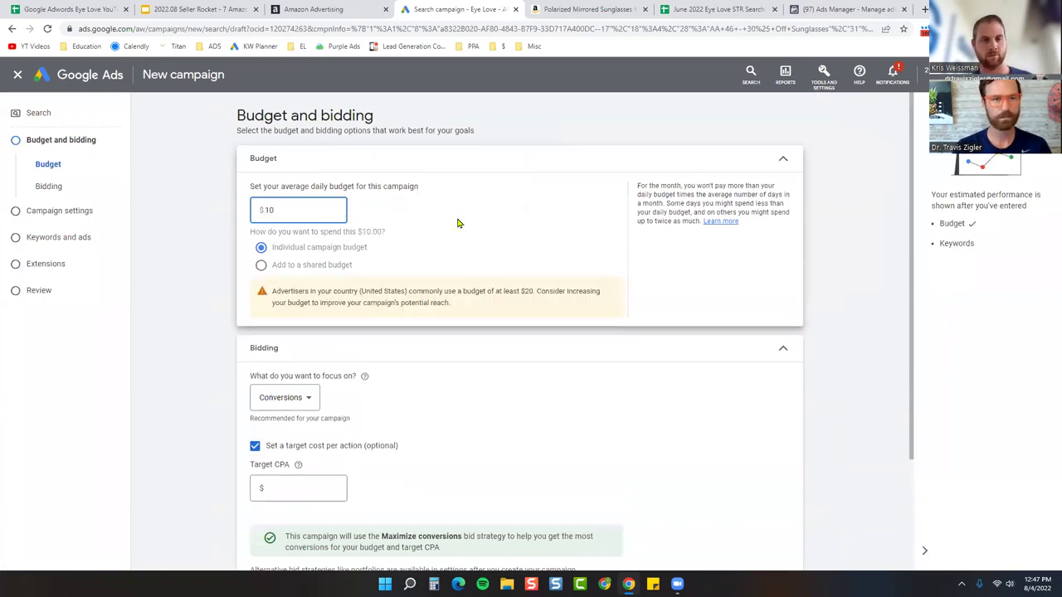
Set the average daily budget to $10 and the bidding focus to Clicks without a bid limit, and continue to the campaign settings
{"action": "left_click", "coordinate": [585, 264]}
{"action": "scroll", "coordinate": [390, 361], "scroll_direction": "down", "scroll_amount": 2}
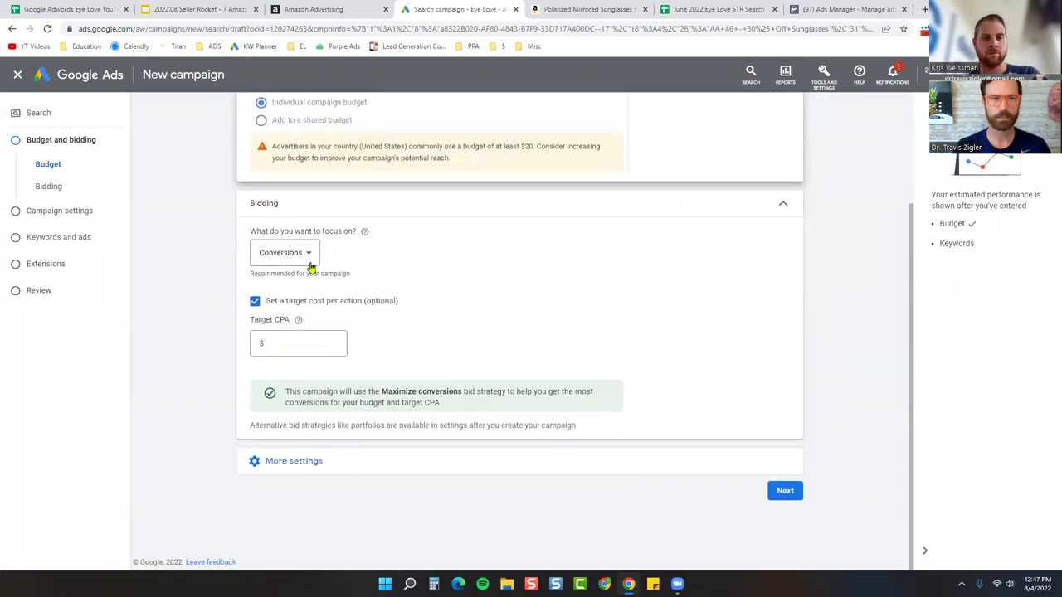
{"action": "scroll", "coordinate": [297, 261], "scroll_direction": "up", "scroll_amount": 2}
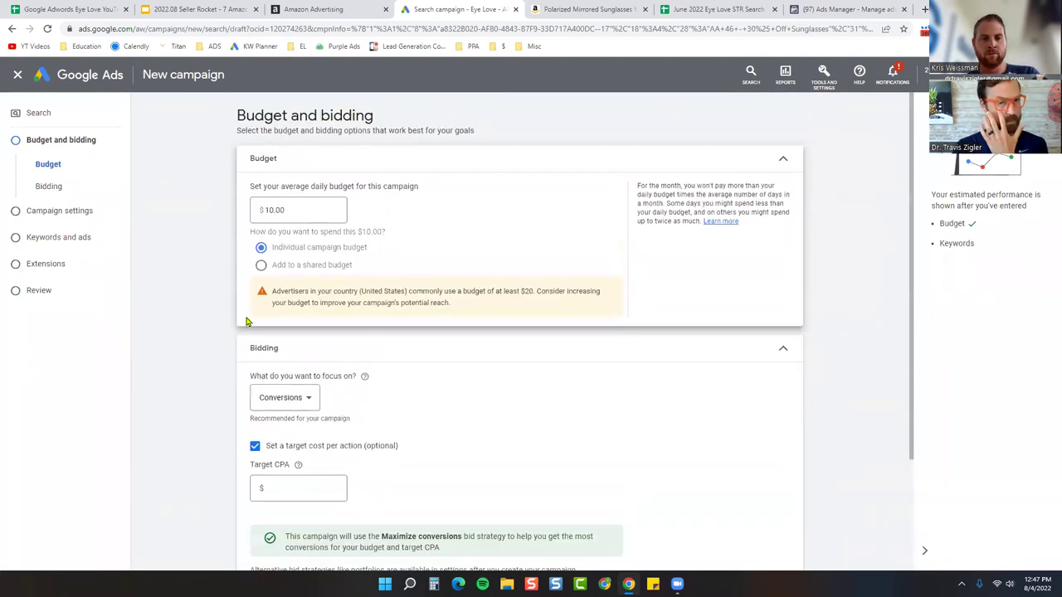
{"action": "left_click", "coordinate": [280, 398]}
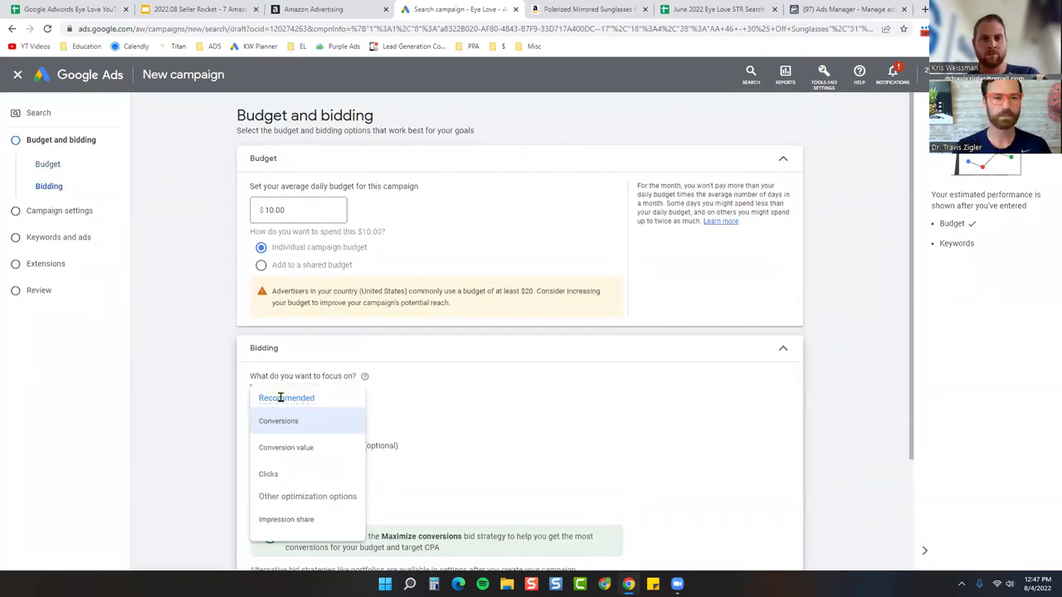
{"action": "left_click", "coordinate": [279, 474]}
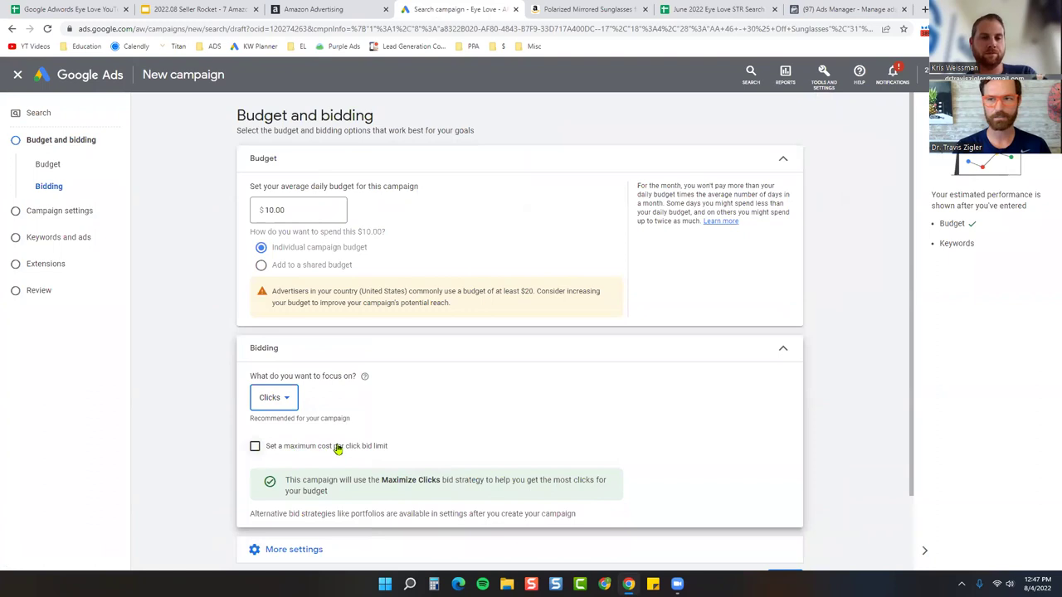
{"action": "scroll", "coordinate": [865, 394], "scroll_direction": "down", "scroll_amount": 1}
{"action": "scroll", "coordinate": [865, 393], "scroll_direction": "down", "scroll_amount": 2}
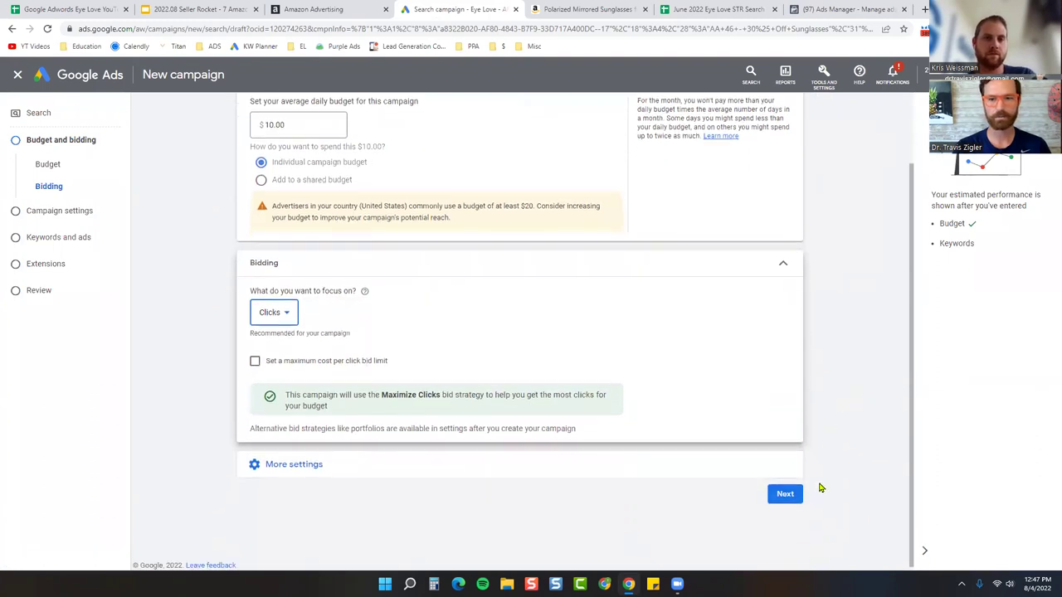
{"action": "left_click", "coordinate": [784, 493]}
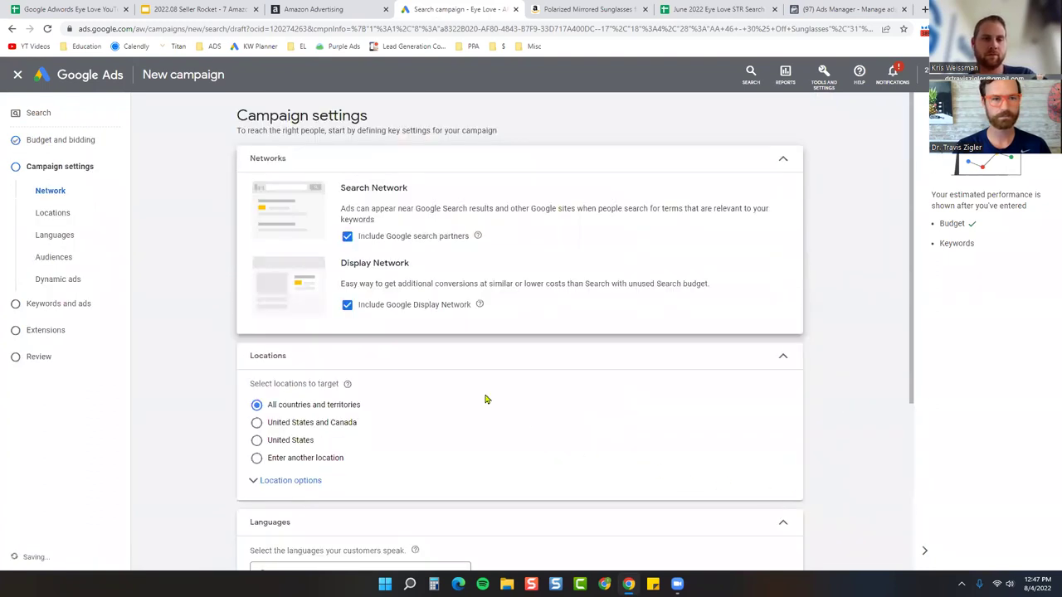
Exclude both Google search partners and the Google Display Network from the campaign's networks
{"action": "left_click", "coordinate": [348, 237]}
{"action": "left_click", "coordinate": [348, 237]}
{"action": "left_click", "coordinate": [346, 306]}
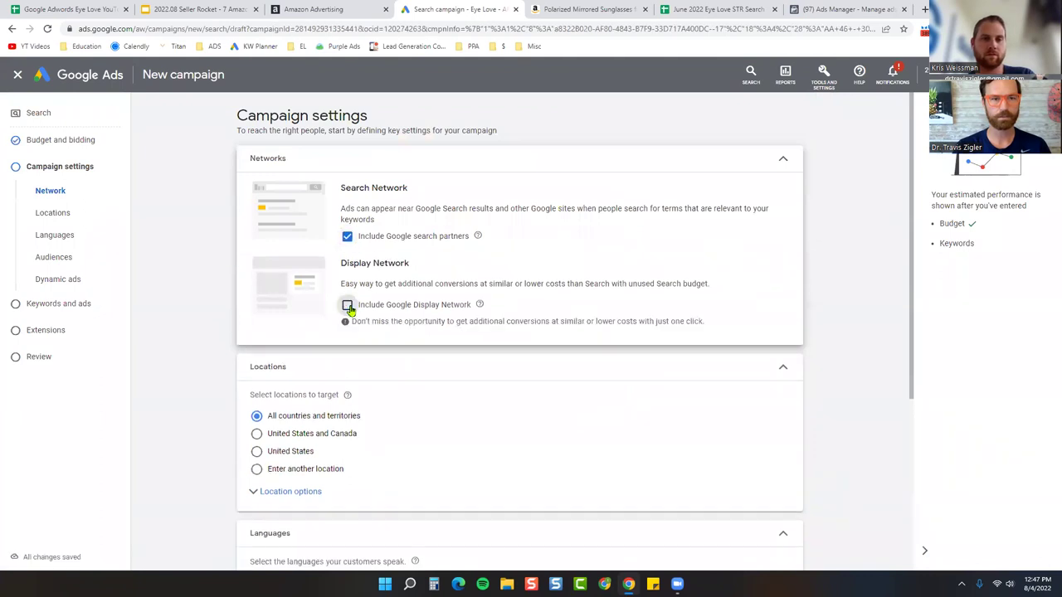
{"action": "left_click", "coordinate": [346, 304]}
{"action": "left_click", "coordinate": [347, 236]}
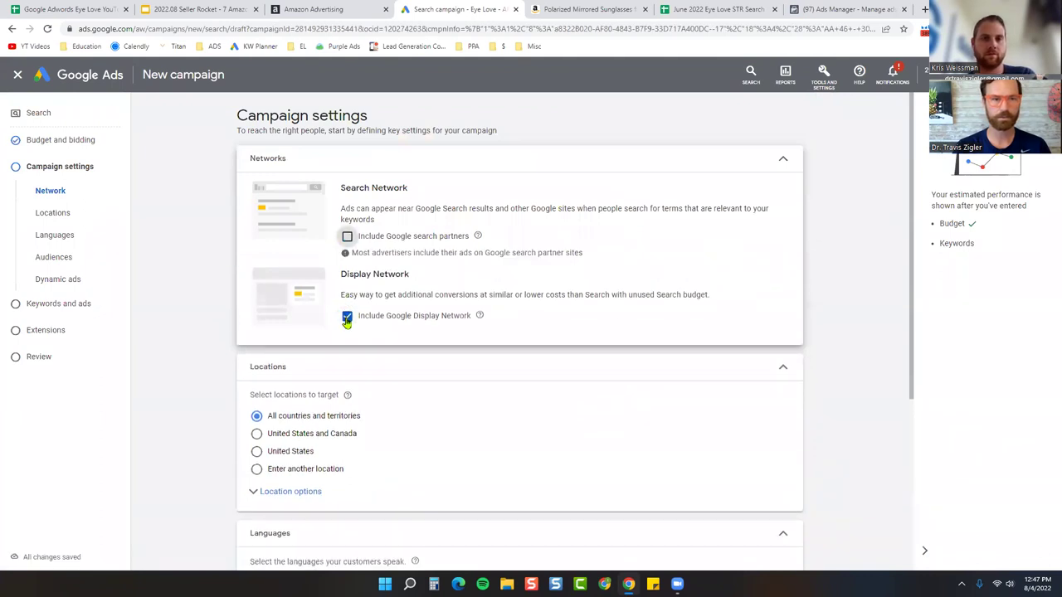
{"action": "left_click", "coordinate": [347, 316]}
Target the United States, keep English as the language and continue to keywords and ads
{"action": "left_click", "coordinate": [314, 462]}
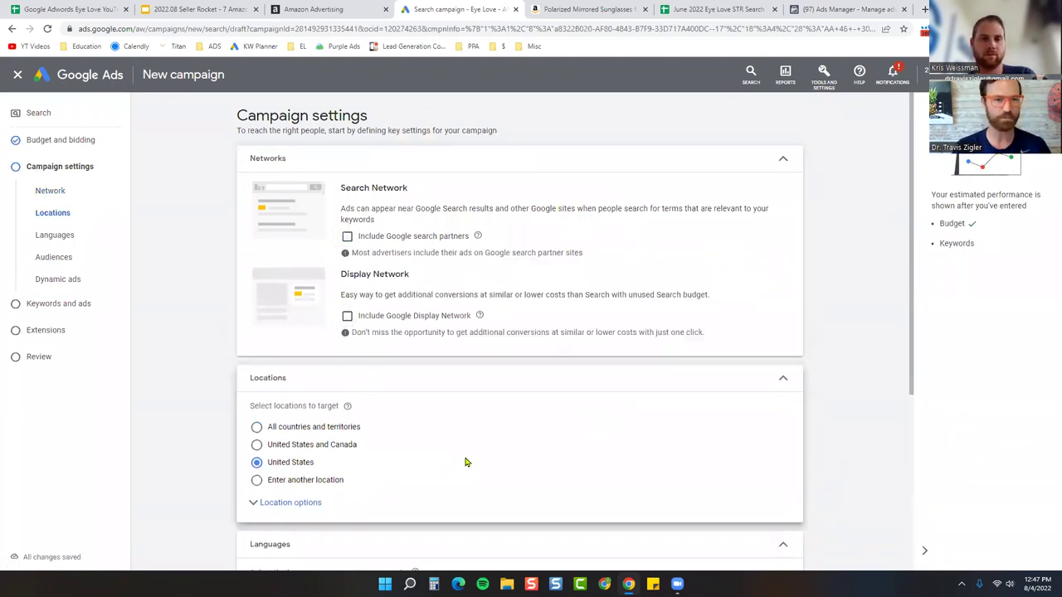
{"action": "scroll", "coordinate": [206, 441], "scroll_direction": "down", "scroll_amount": 4}
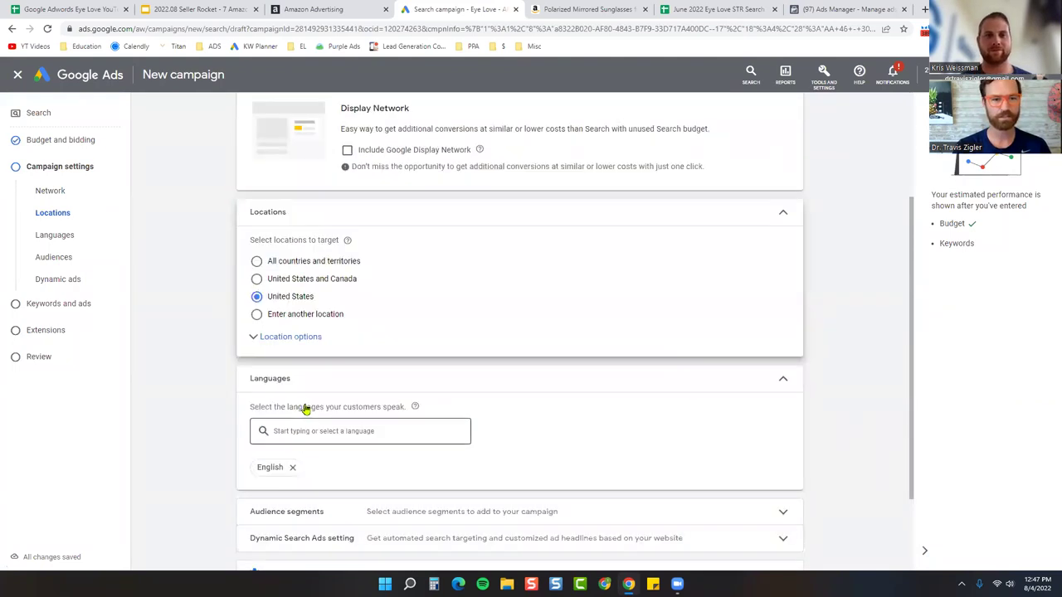
{"action": "left_click", "coordinate": [772, 490]}
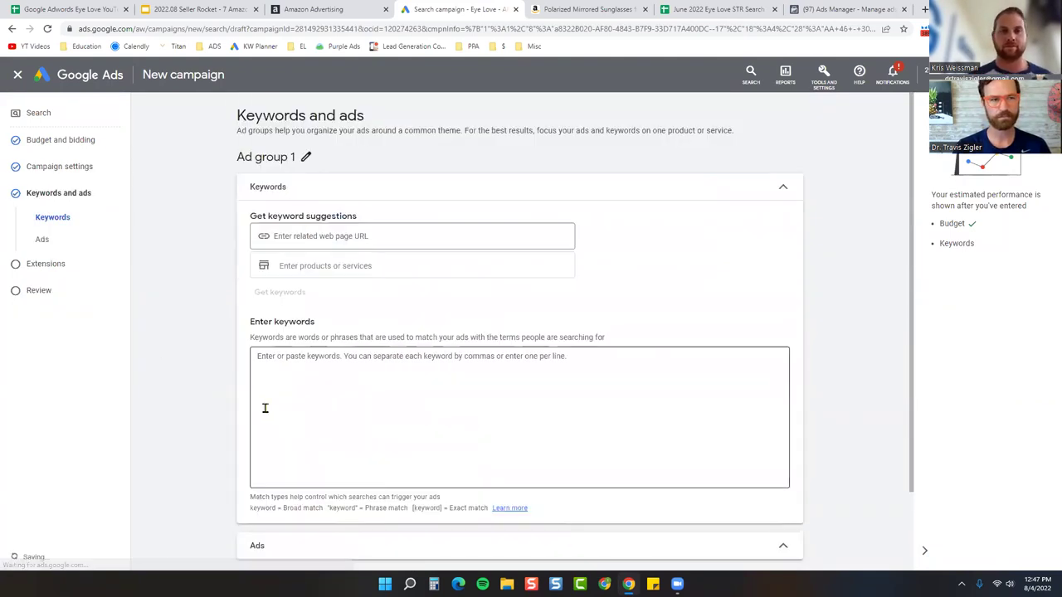
Enter sunglasses as both an exact match keyword, [sunglasses], and a phrase match keyword, "sunglasses", for Ad group 1
{"action": "left_click", "coordinate": [364, 372]}
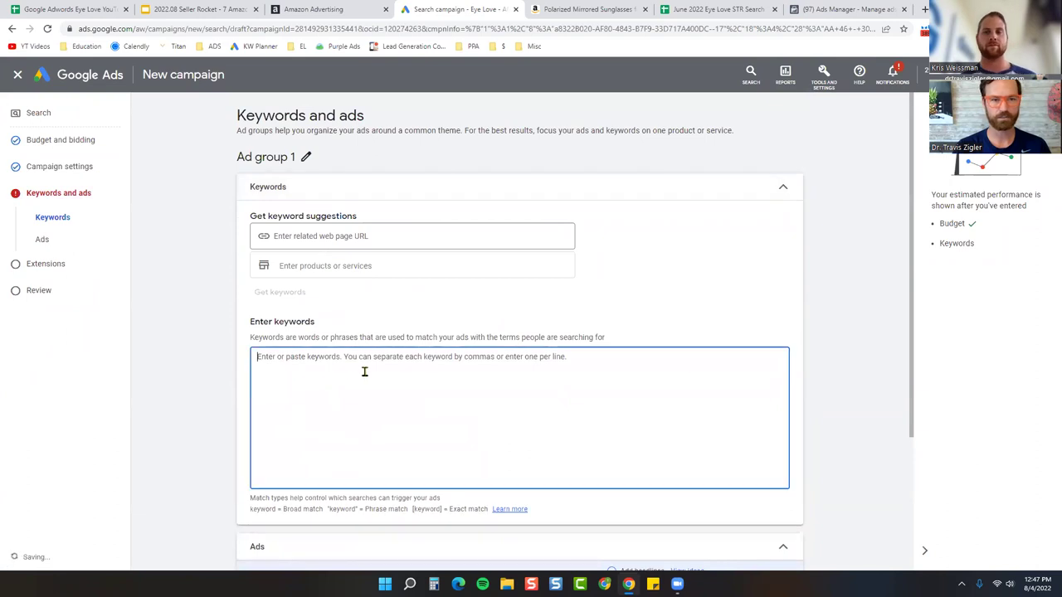
{"action": "type", "text": "["}
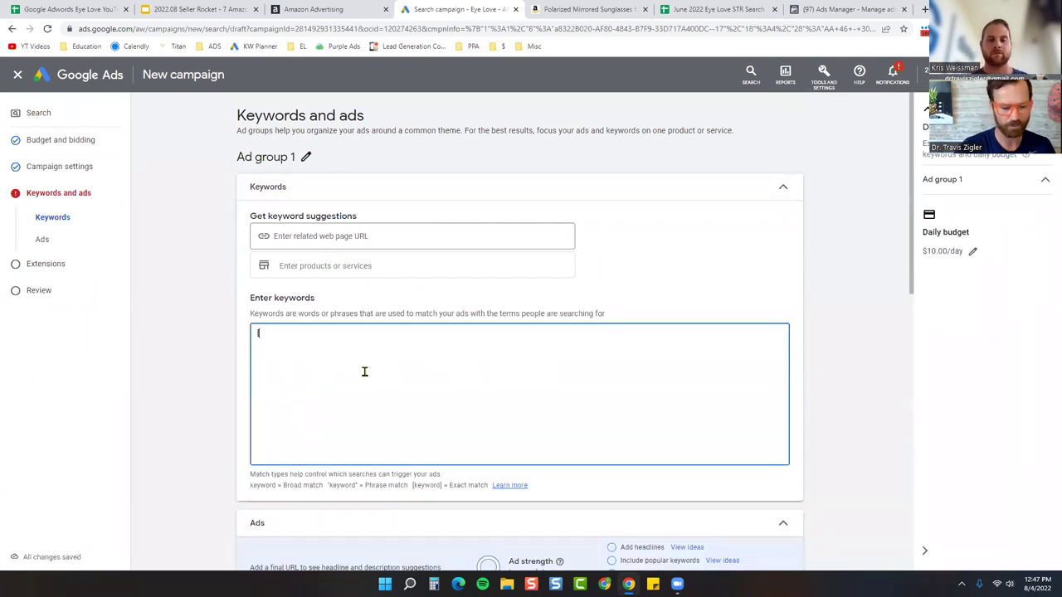
{"action": "type", "text": "sunglasses"}
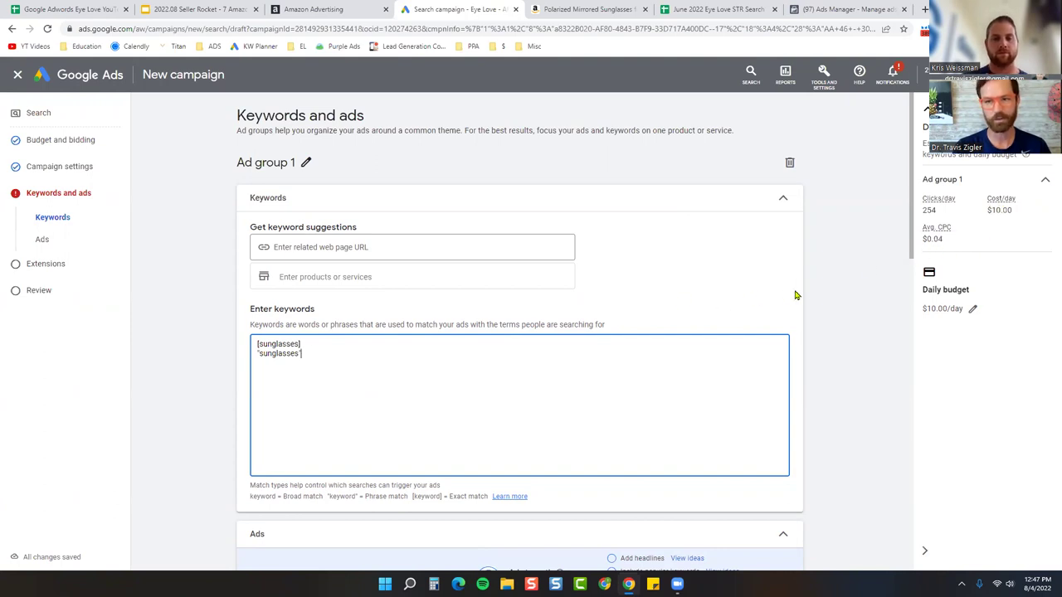
Copy the Fleek Brown attribution tag from Amazon Attribution and paste it as the Google ad's final URL
{"action": "scroll", "coordinate": [795, 295], "scroll_direction": "down", "scroll_amount": 3}
{"action": "scroll", "coordinate": [803, 295], "scroll_direction": "down", "scroll_amount": 3}
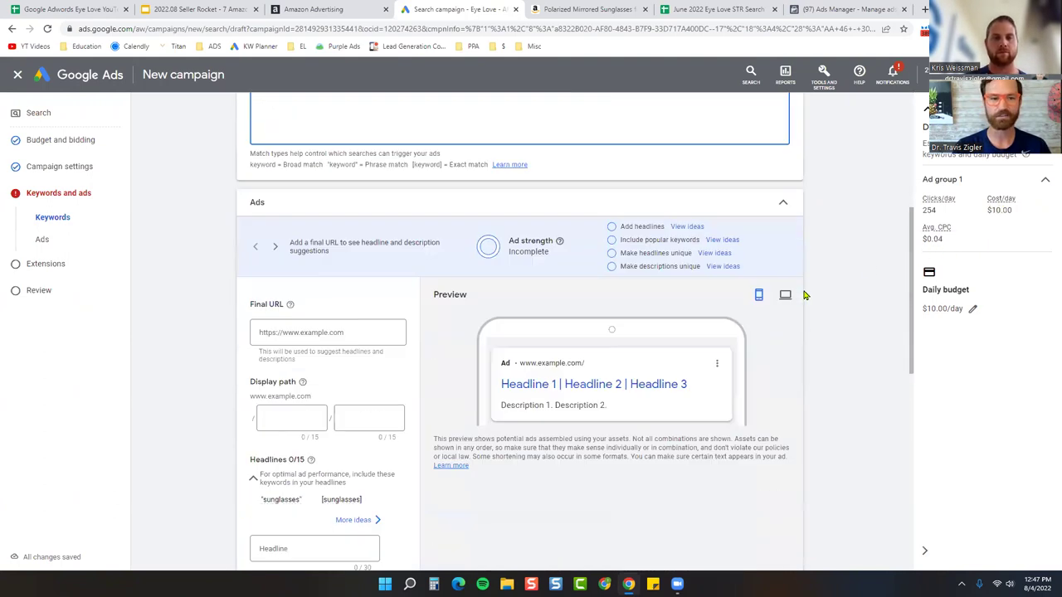
{"action": "left_click", "coordinate": [265, 224]}
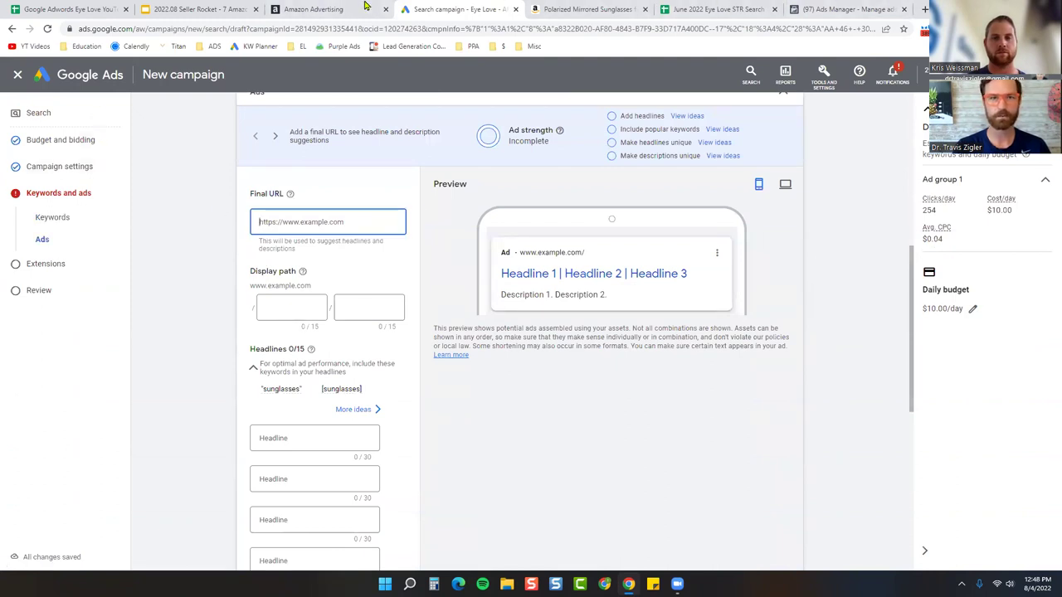
{"action": "left_click", "coordinate": [324, 9]}
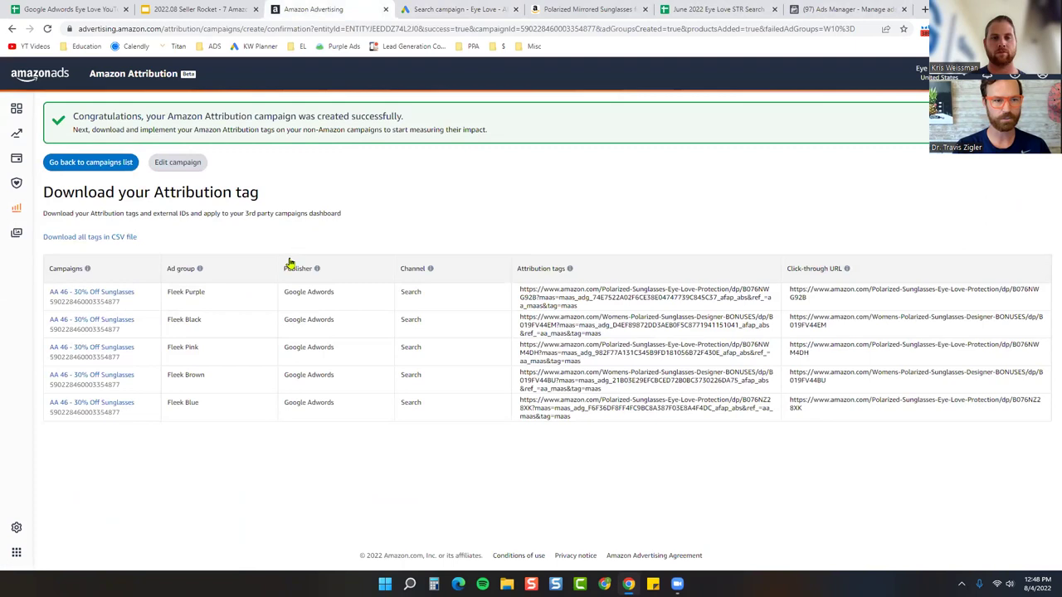
{"action": "triple_click", "coordinate": [562, 377]}
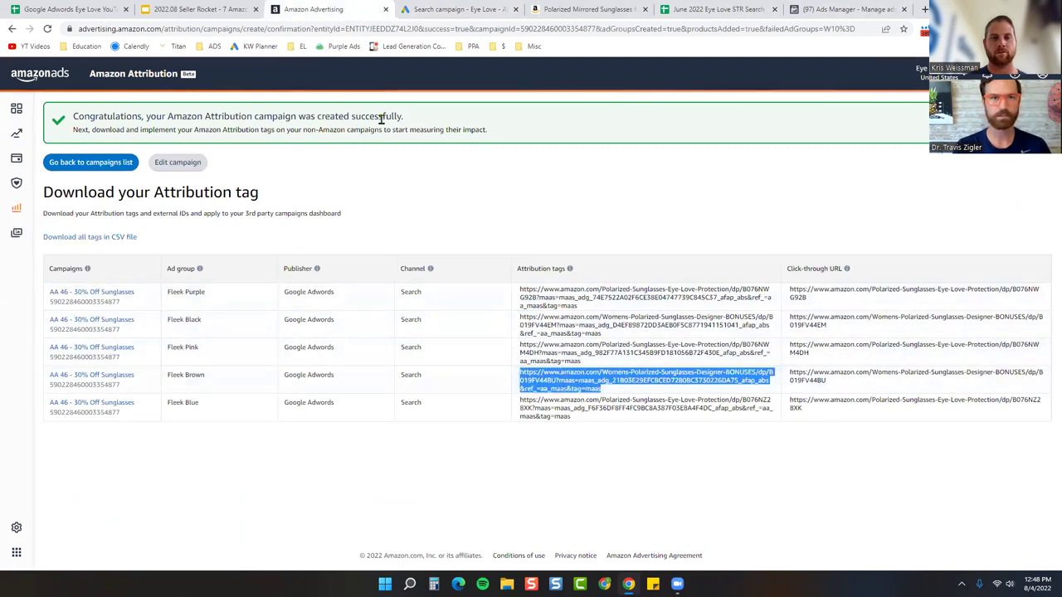
{"action": "left_click", "coordinate": [434, 8]}
{"action": "key", "text": "ctrl+v"}
Fill in the ad's display path with "Sale on" and "Sunglasses"
{"action": "left_click", "coordinate": [292, 312]}
{"action": "type", "text": "s"}
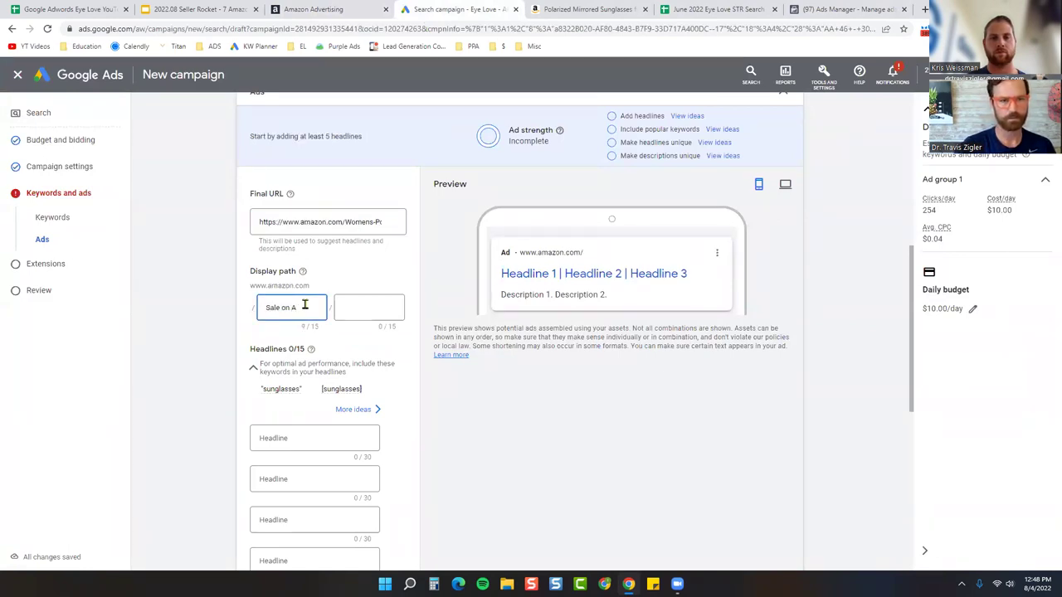
{"action": "key", "text": "Tab"}
{"action": "type", "text": "Sunglasses"}
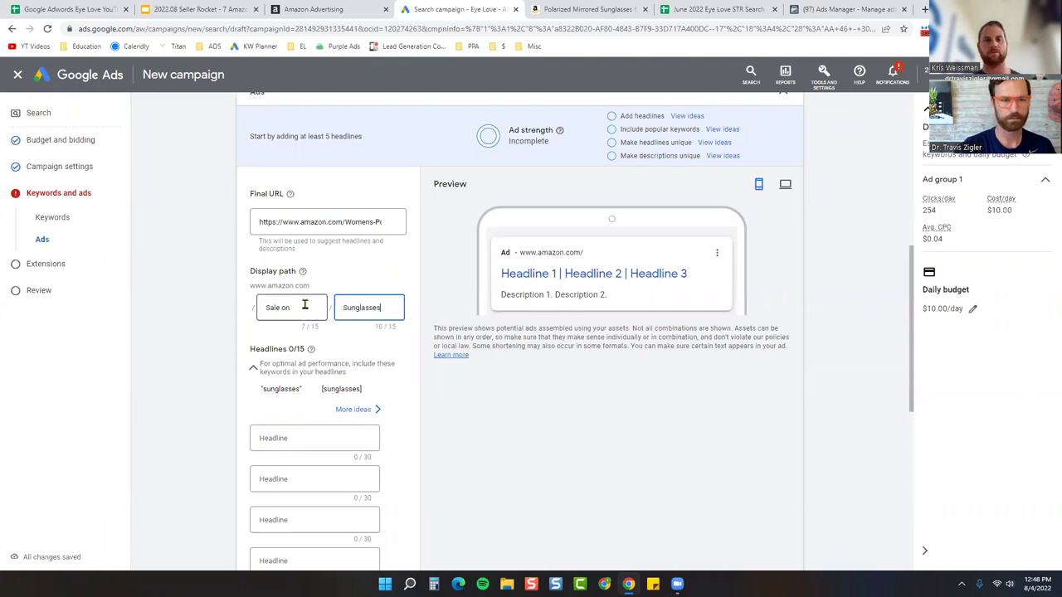
Add the headlines "30% Off Sunglasses on Amazon", pinned to position 1, and "Hurry Before This Deal is Gone"
{"action": "scroll", "coordinate": [302, 308], "scroll_direction": "down", "scroll_amount": 2}
{"action": "left_click", "coordinate": [298, 274]}
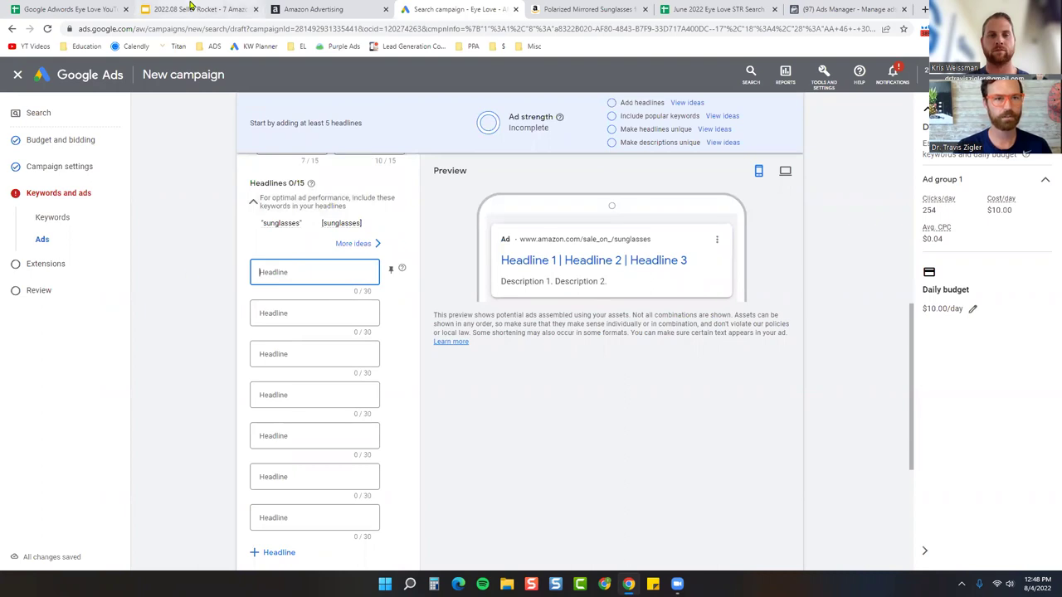
{"action": "type", "text": "30% Off Sunglasses on Amazon"}
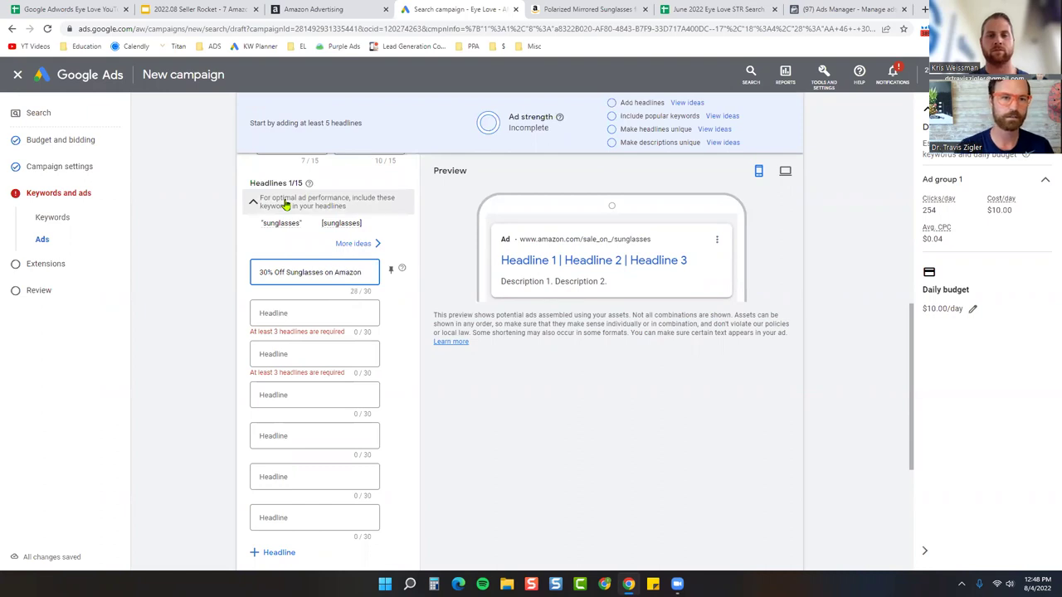
{"action": "left_click", "coordinate": [290, 312]}
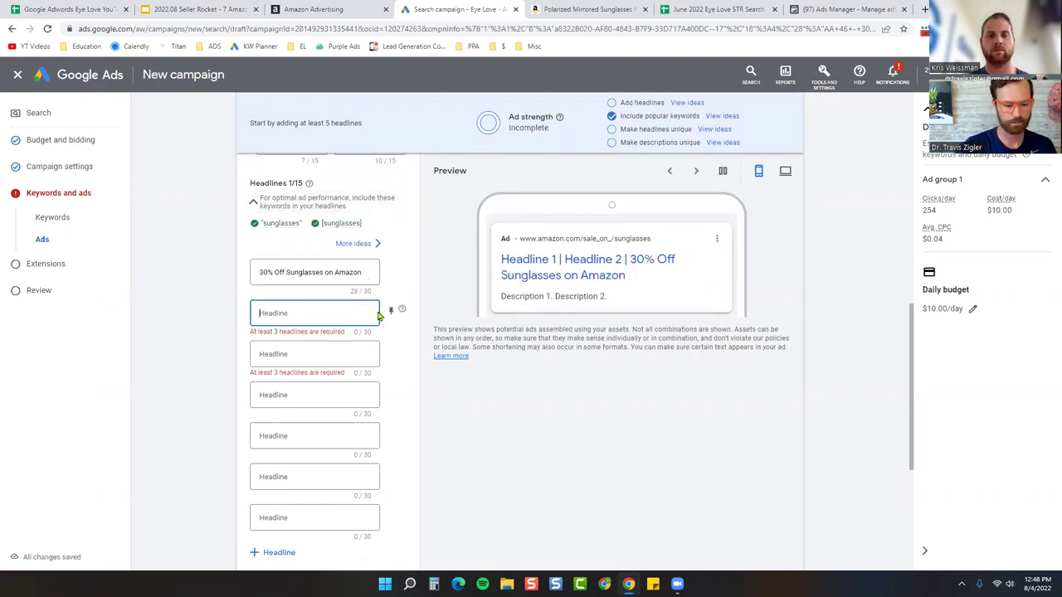
{"action": "type", "text": "Hut"}
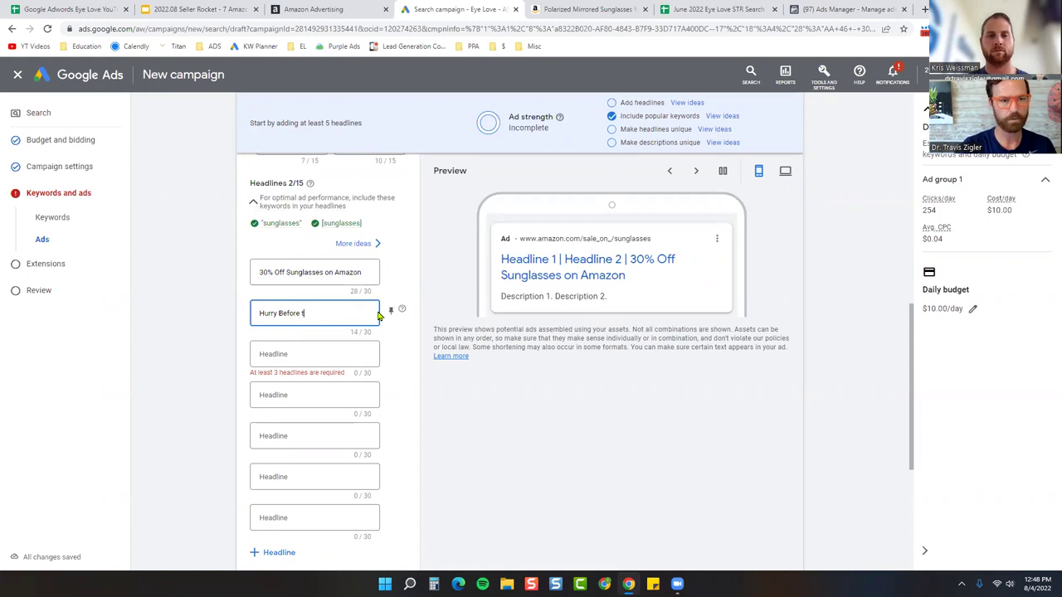
{"action": "type", "text": "ry Before This Deal is Gone"}
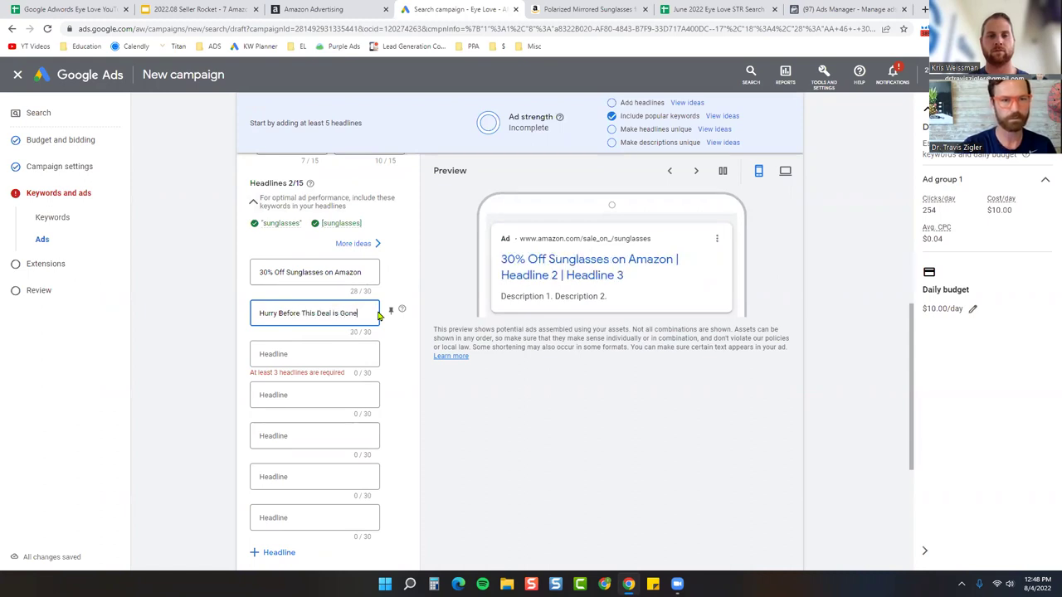
{"action": "left_click", "coordinate": [390, 270]}
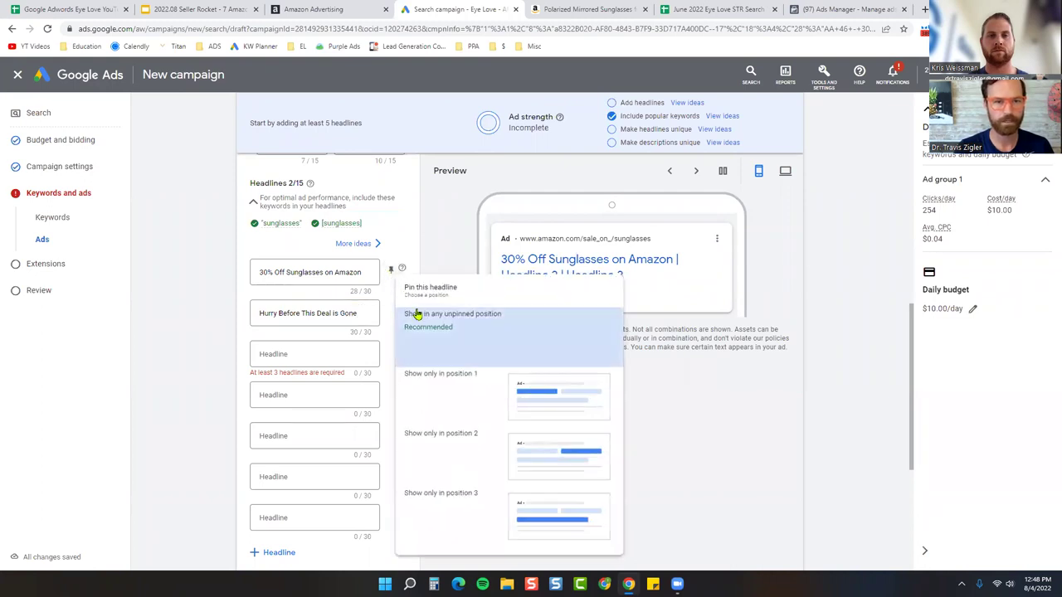
{"action": "left_click", "coordinate": [455, 398]}
Add three more headlines: "Thousands of Reviews", "Best Seller on Amazon" and "Polarized Sunglasses"
{"action": "left_click", "coordinate": [286, 352]}
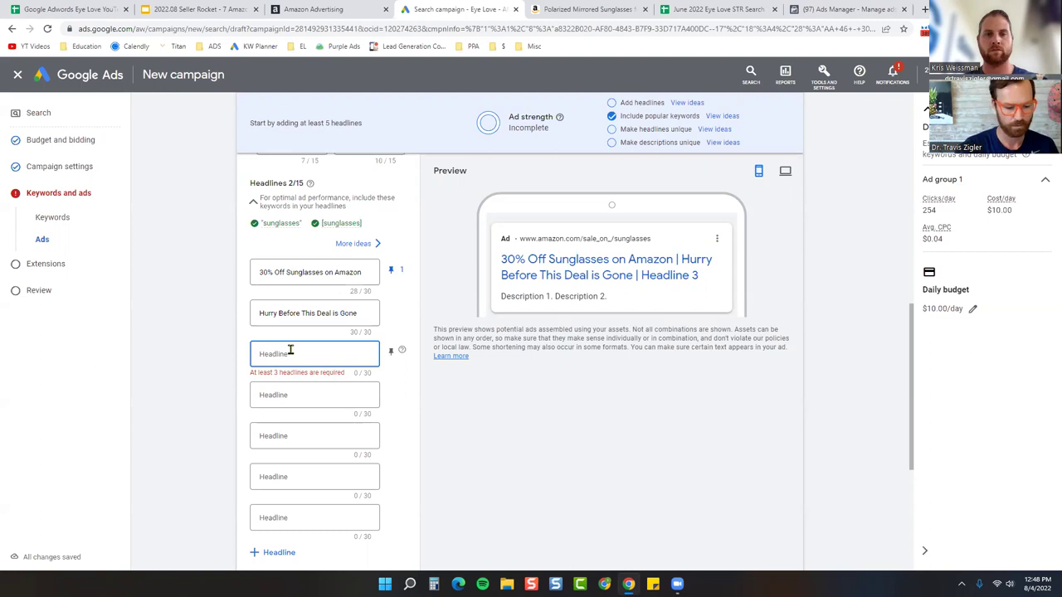
{"action": "type", "text": "Thousands of Reviews"}
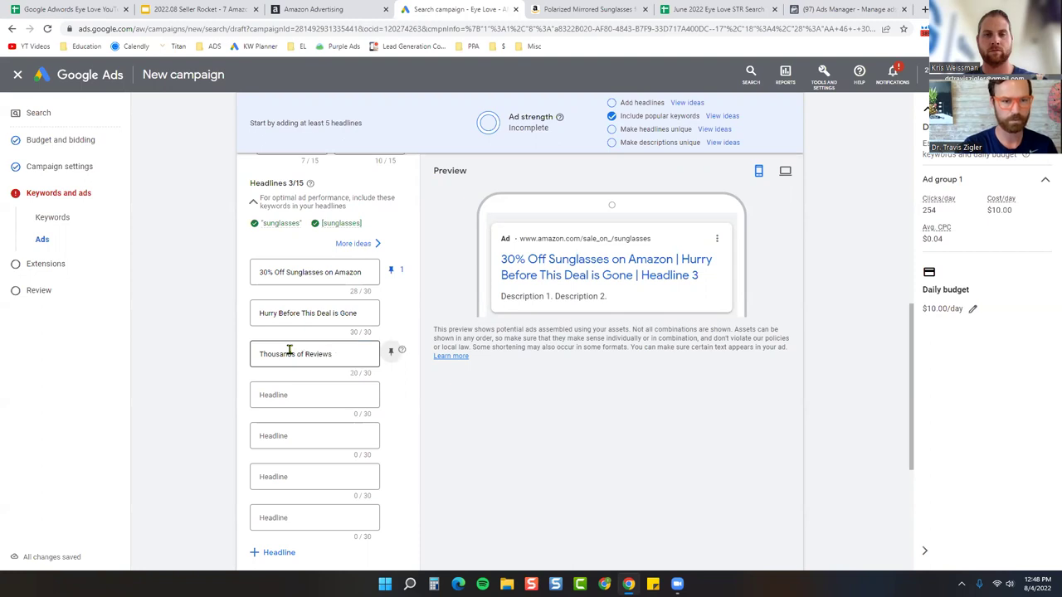
{"action": "key", "text": "Tab"}
{"action": "type", "text": "Be"}
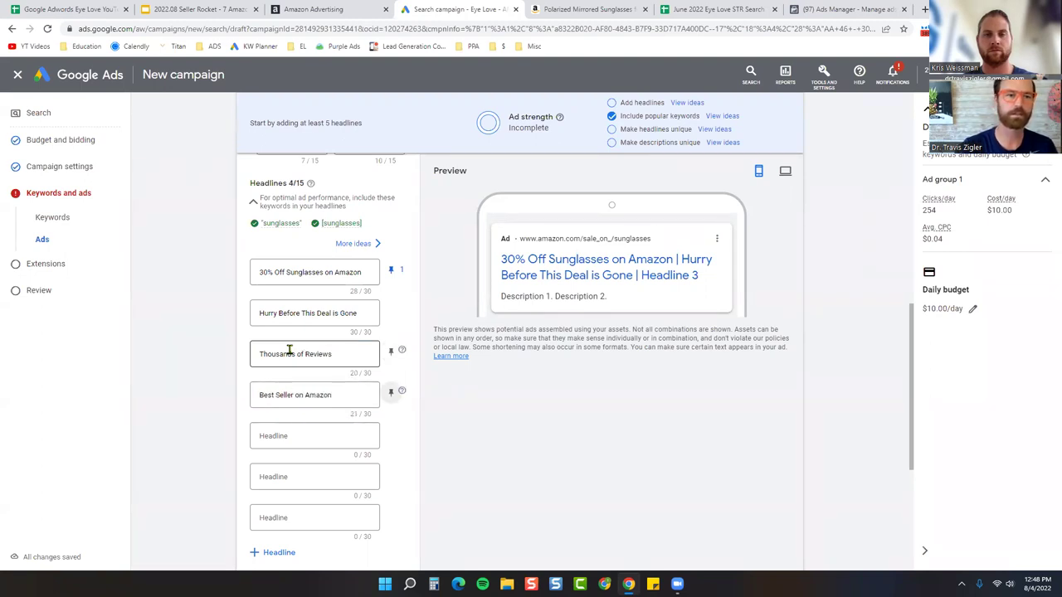
{"action": "left_click", "coordinate": [290, 436]}
{"action": "scroll", "coordinate": [315, 410], "scroll_direction": "down", "scroll_amount": 2}
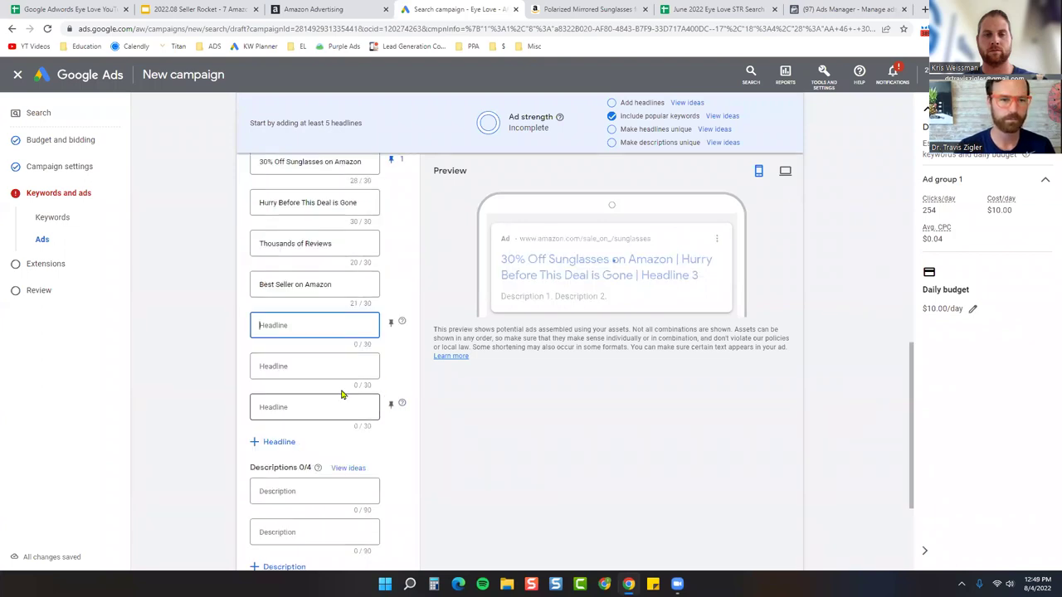
{"action": "type", "text": "Polarized Sunglasses"}
Write the descriptions "Eye Love has 30-50% off Sunglasses for a limited time on Amazon." and "Hurry before this deal is over."
{"action": "scroll", "coordinate": [315, 365], "scroll_direction": "down", "scroll_amount": 2}
{"action": "left_click", "coordinate": [296, 381]}
{"action": "type", "text": "Eye Love "}
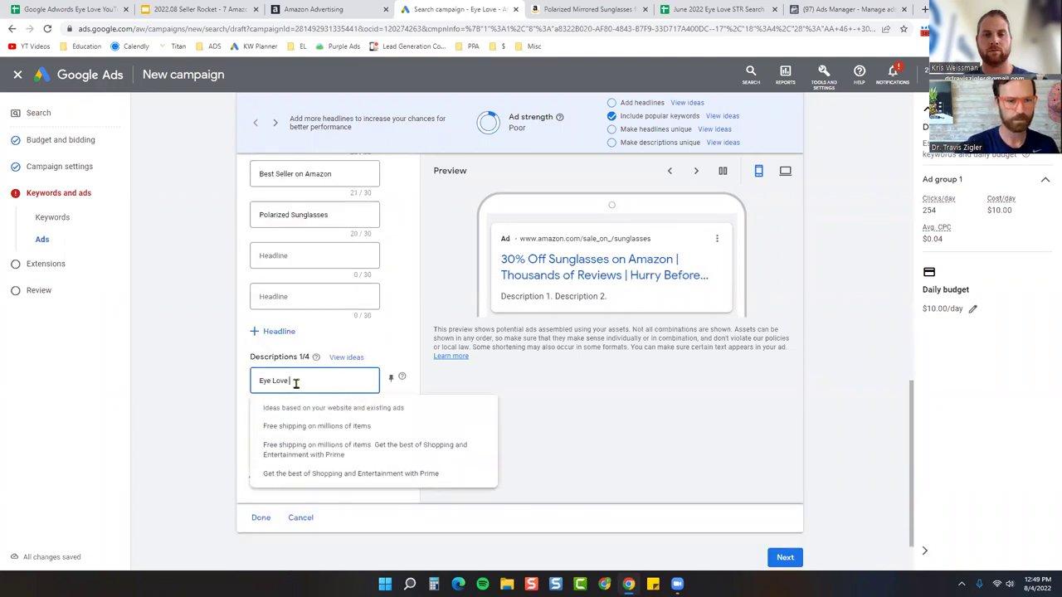
{"action": "type", "text": "has 30-50% off Sun"}
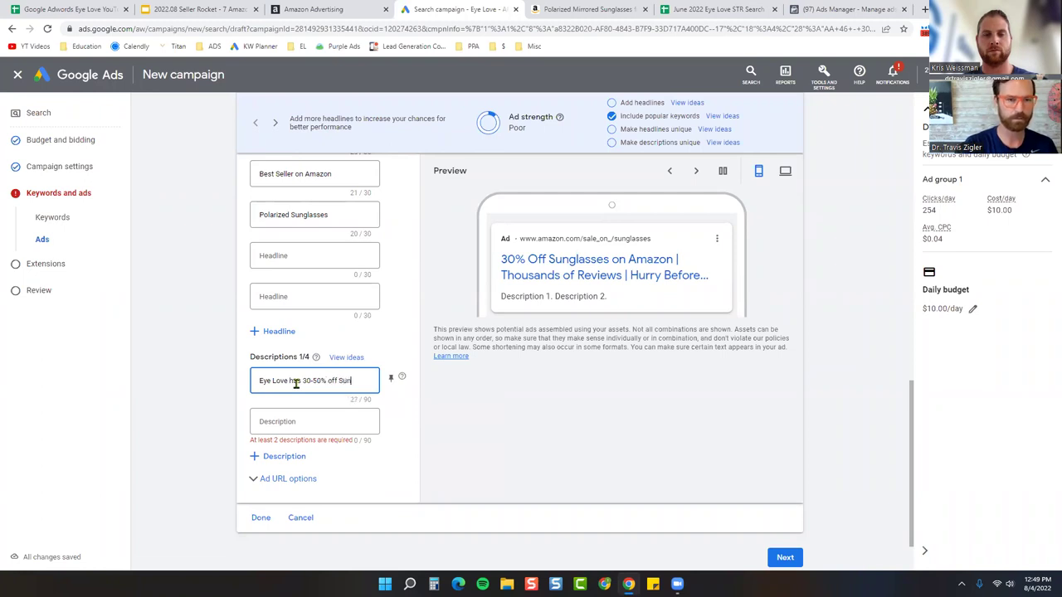
{"action": "type", "text": "glasses for a limite"}
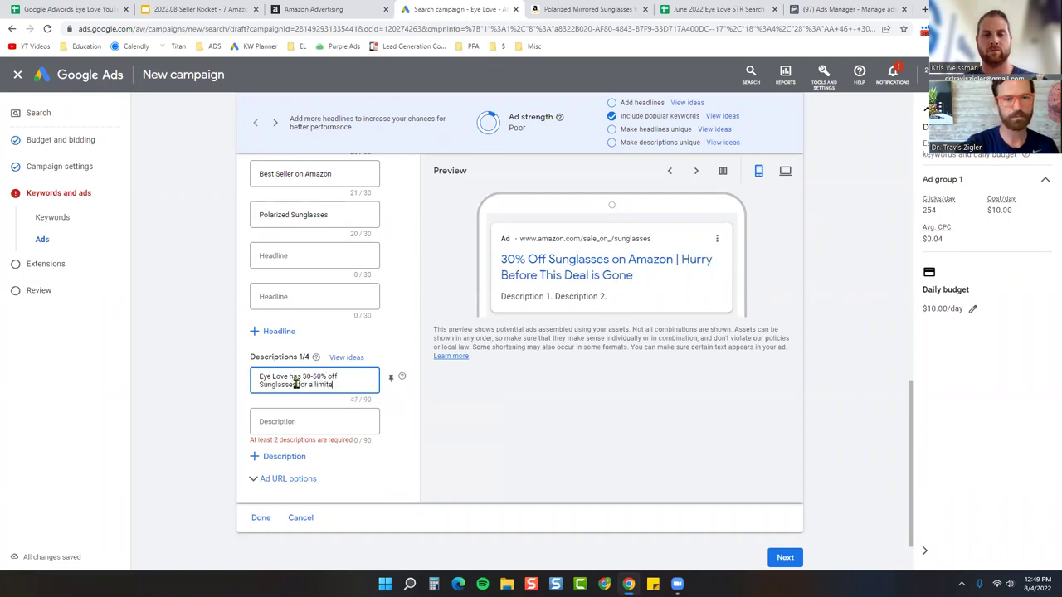
{"action": "type", "text": "d time on"}
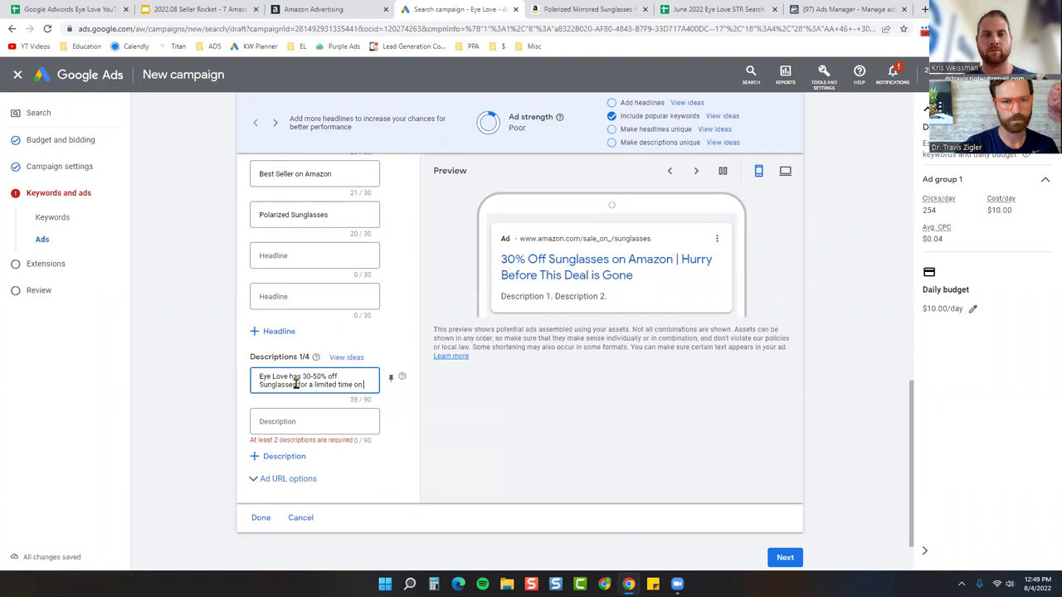
{"action": "type", "text": " Amazon."}
{"action": "key", "text": "Tab"}
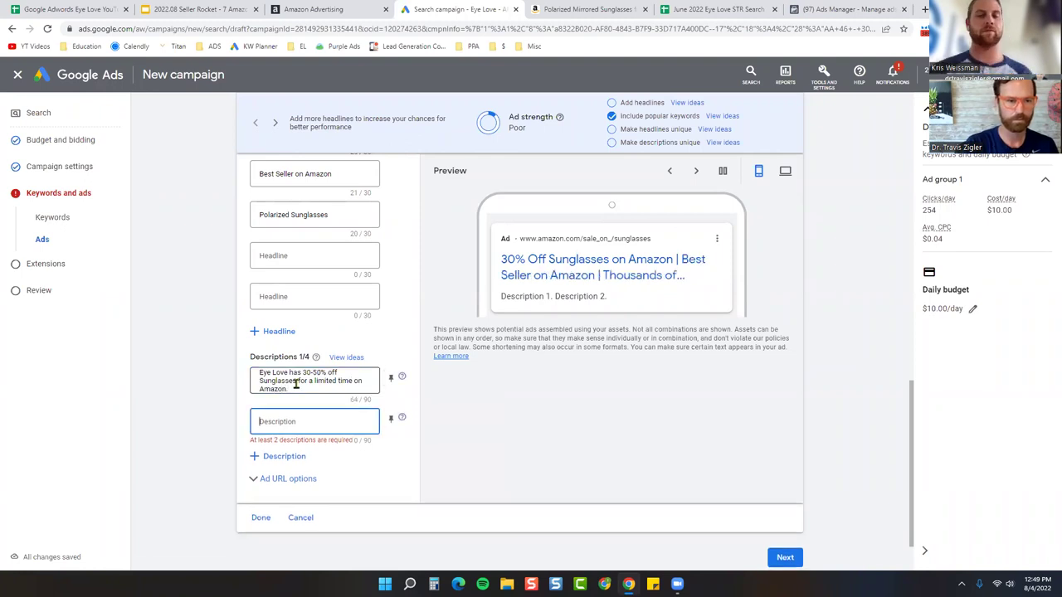
{"action": "type", "text": "Hurry before this deal is over."}
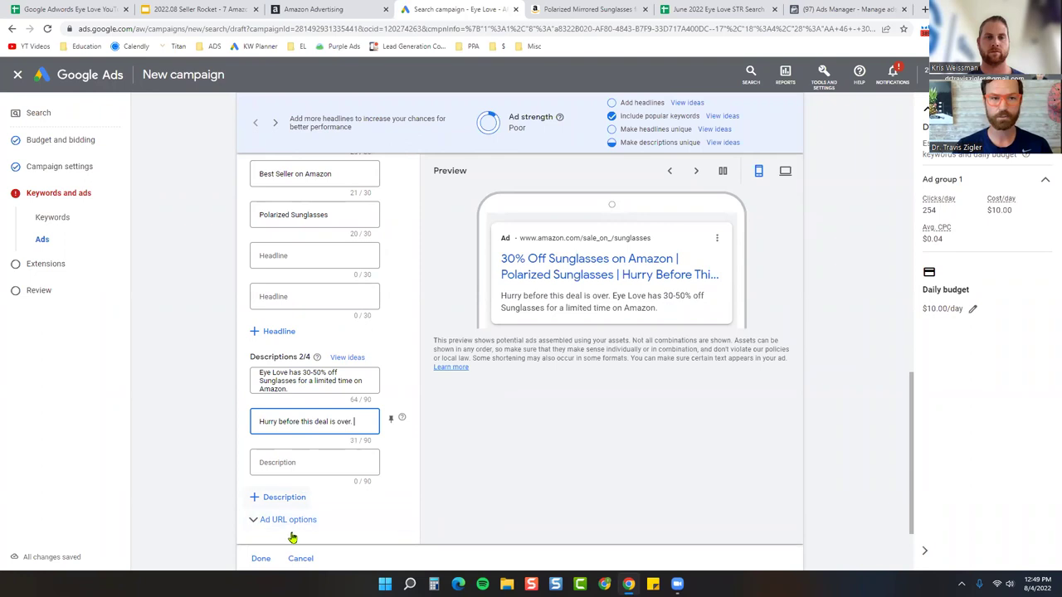
Finish the responsive search ad and continue to the campaign's extensions
{"action": "scroll", "coordinate": [486, 357], "scroll_direction": "down", "scroll_amount": 2}
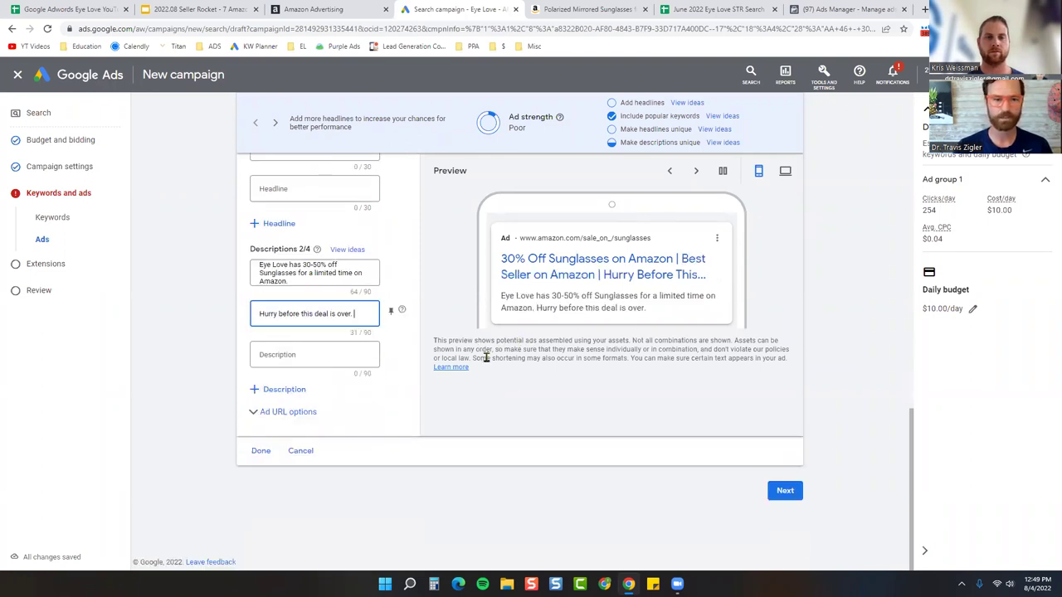
{"action": "left_click", "coordinate": [261, 451]}
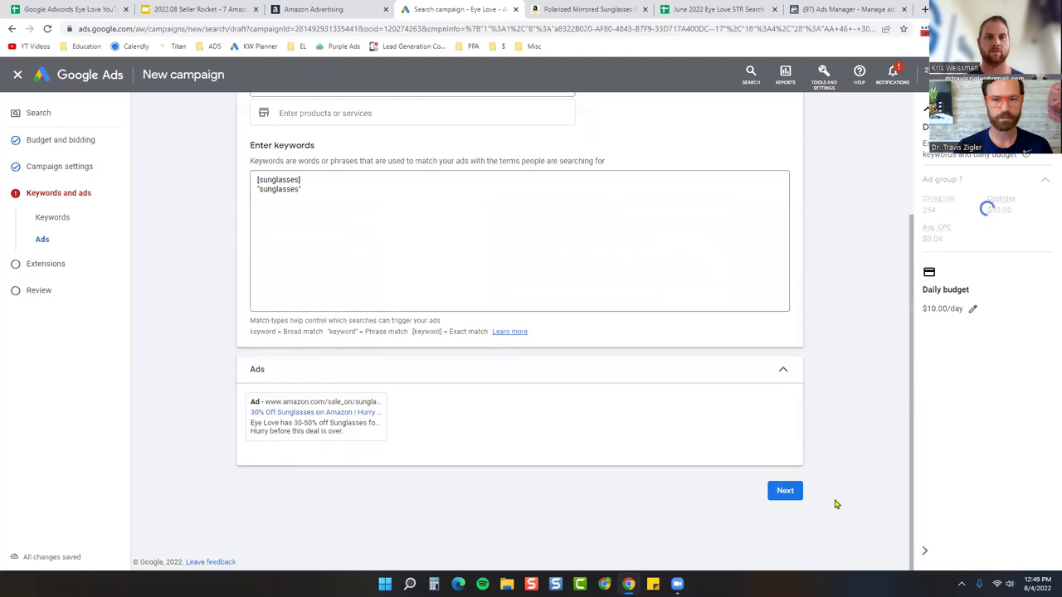
{"action": "left_click", "coordinate": [785, 491]}
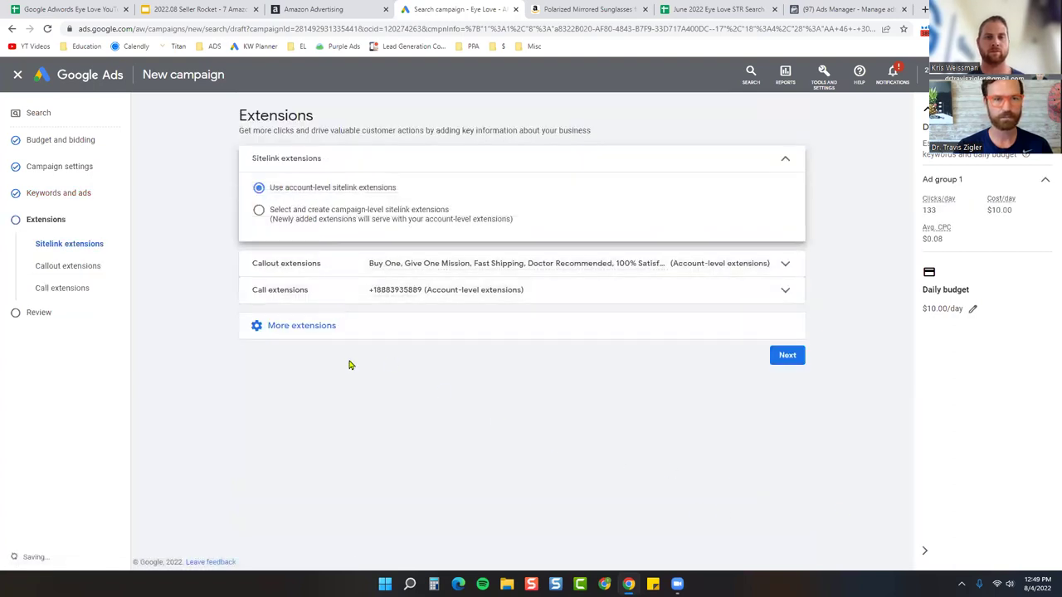
Switch to campaign-level sitelink extensions and create a new one with the text "30% Off Brown Suns"
{"action": "left_click", "coordinate": [297, 214]}
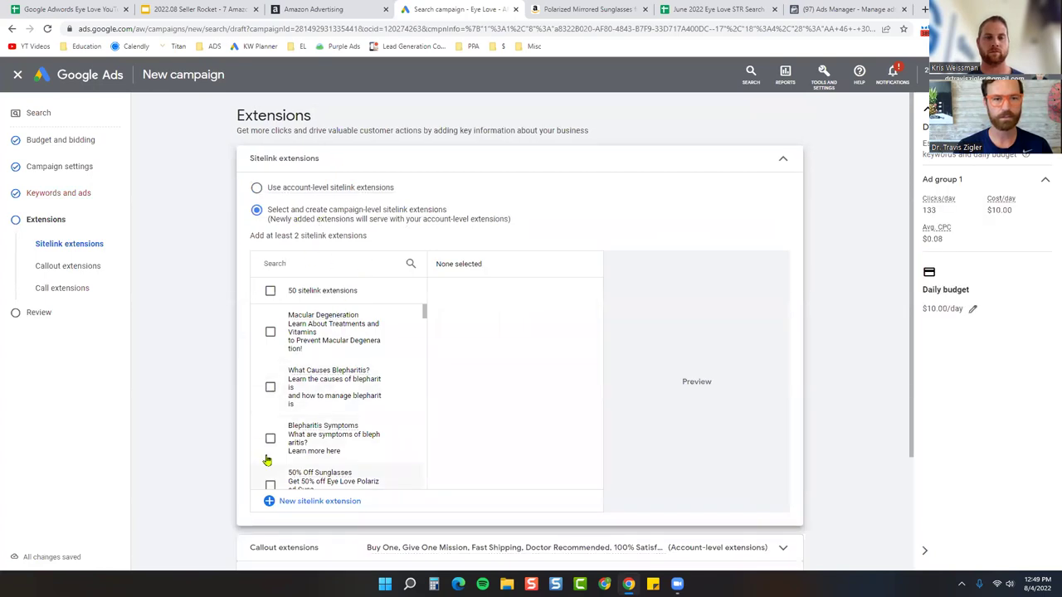
{"action": "left_click", "coordinate": [303, 501]}
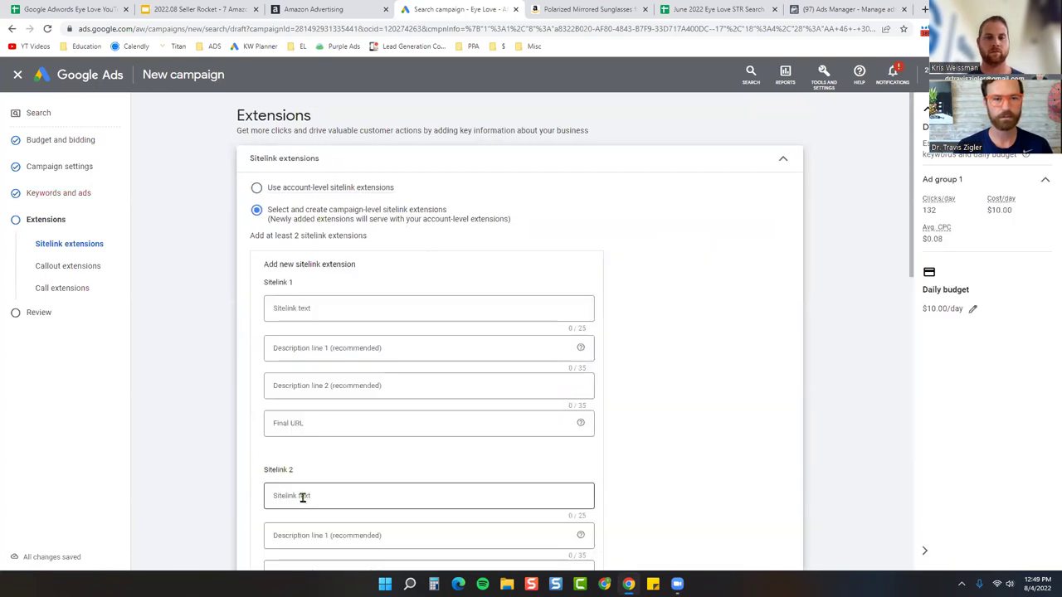
{"action": "left_click", "coordinate": [306, 307]}
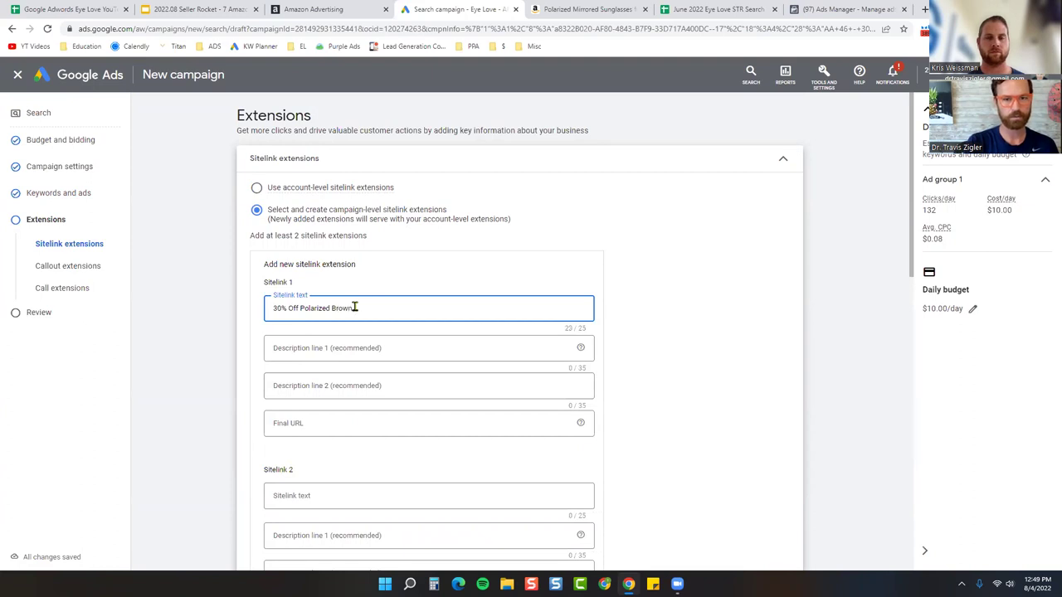
{"action": "double_click", "coordinate": [313, 308]}
{"action": "key", "text": "BackSpace"}
Fill in the first sitelink's description lines with "30% Off Polarized Sunglasses" and "on Amazon"
{"action": "left_click", "coordinate": [420, 348]}
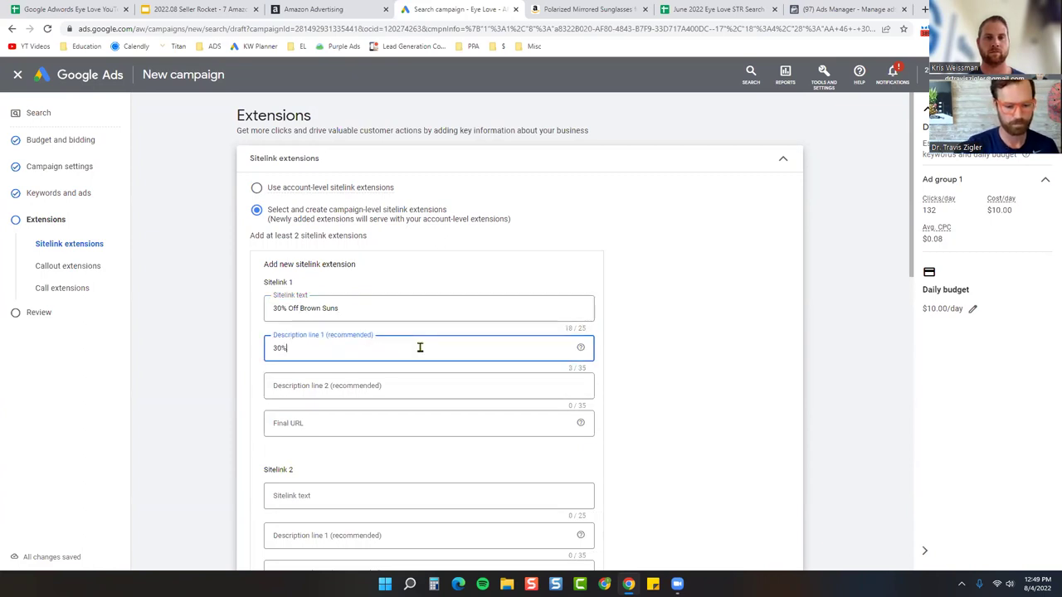
{"action": "type", "text": "30% Off Polarized Sunglasses"}
{"action": "key", "text": "Tab"}
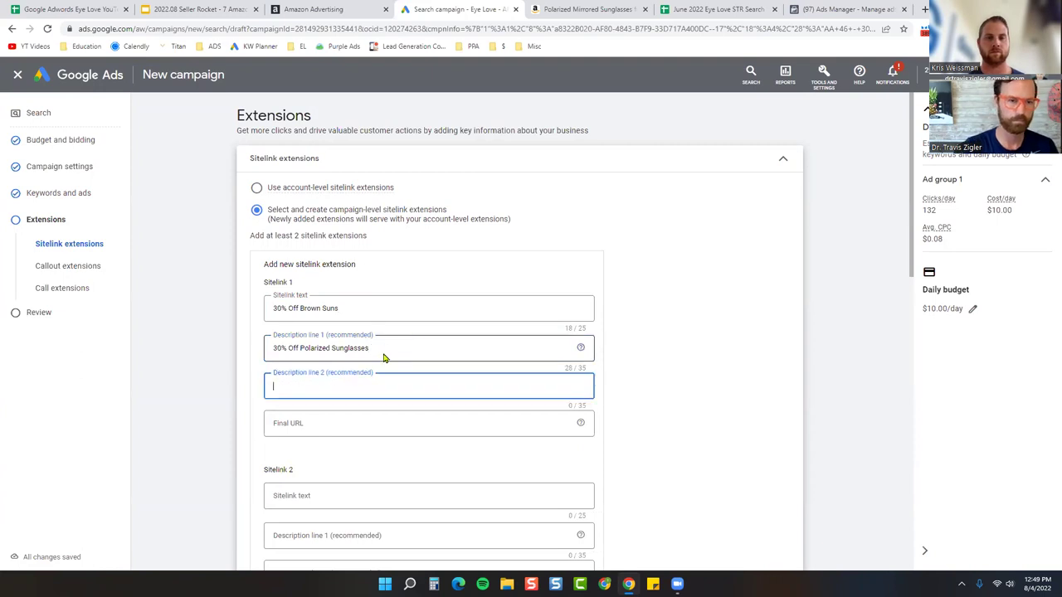
{"action": "type", "text": "on Amazon"}
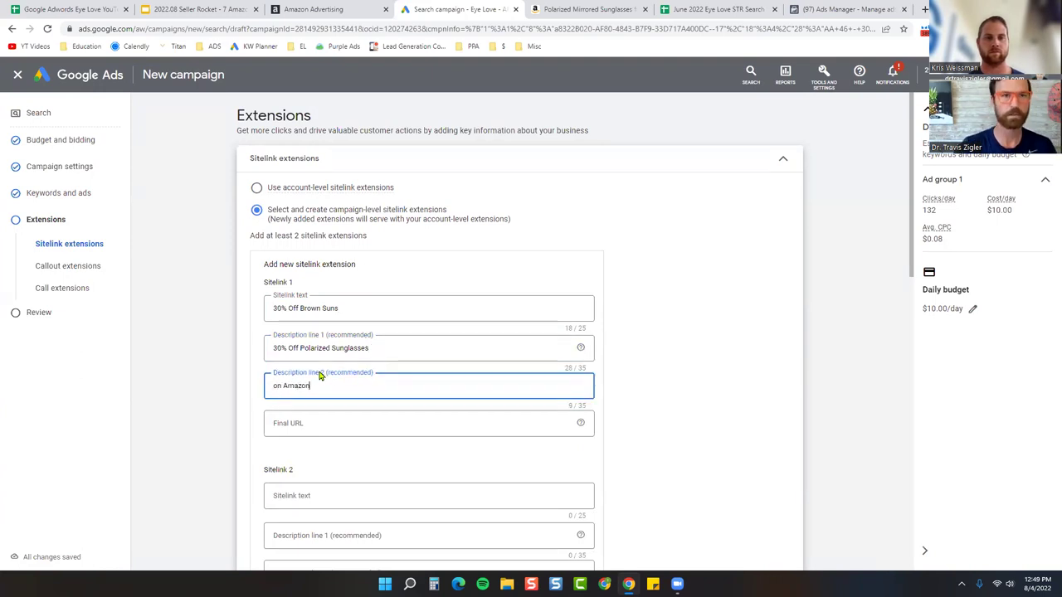
Paste the Fleek Brown attribution tag as the first sitelink's final URL and move on to the second sitelink's text
{"action": "key", "text": "ctrl+shift+Tab"}
{"action": "key", "text": "ctrl+Tab"}
{"action": "left_click", "coordinate": [379, 427]}
{"action": "type", "text": "https://www.amazon.com/Womens-Polarized-Sunglasses-Designer-BONUSES/dp/B019FV44BU?maas=maas_adg_21B03E29EFCBCED72B0BC3730226DA75_afap_abs&ref_=aa_maas&tag=maas"}
{"action": "scroll", "coordinate": [175, 423], "scroll_direction": "down", "scroll_amount": 2}
{"action": "left_click", "coordinate": [322, 330]}
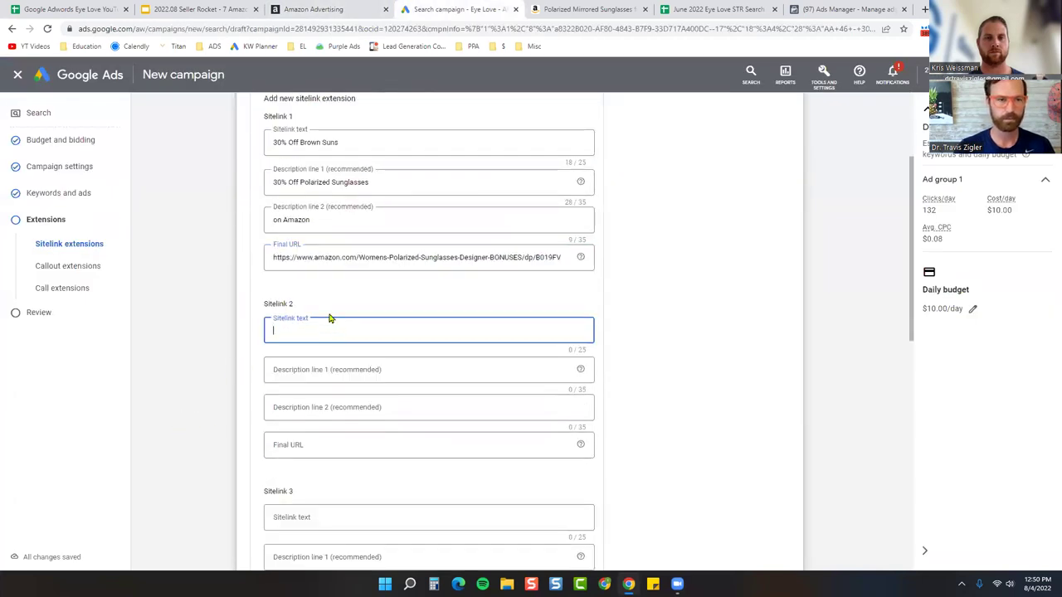
Set the second sitelink's text to "50% Off Purple Suns" and its first description line to "50% Off Purple Mirror Sunglasses"
{"action": "triple_click", "coordinate": [332, 142]}
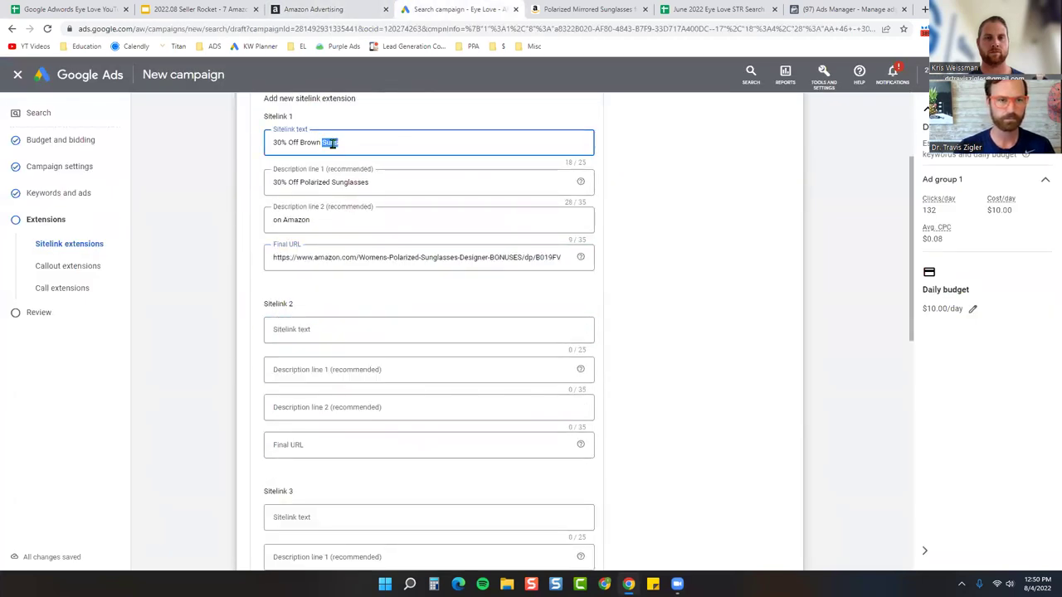
{"action": "left_click", "coordinate": [329, 331]}
{"action": "type", "text": "50% Off Purple Suns on"}
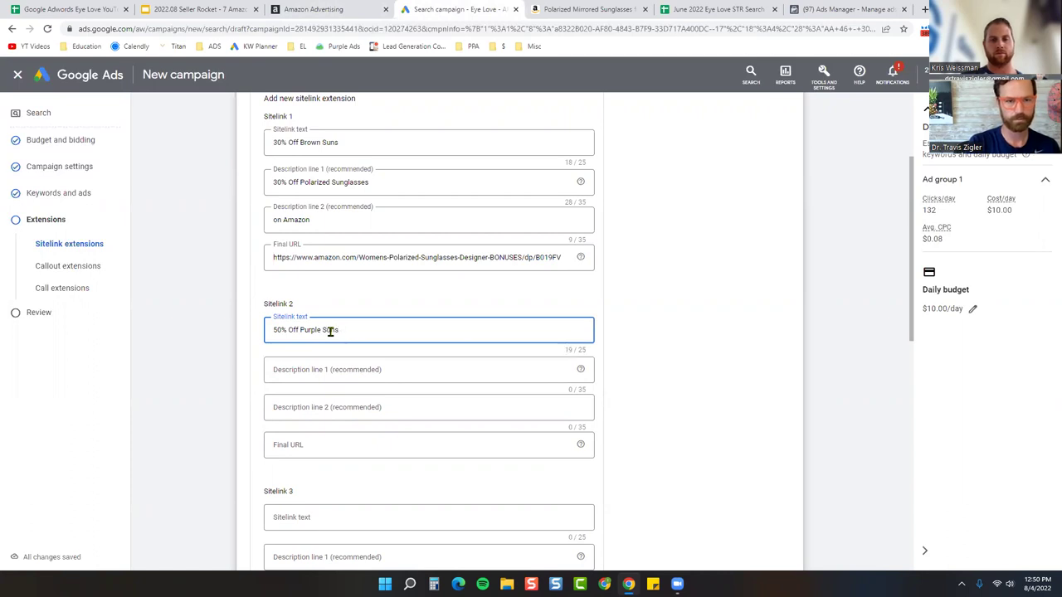
{"action": "left_click", "coordinate": [315, 369]}
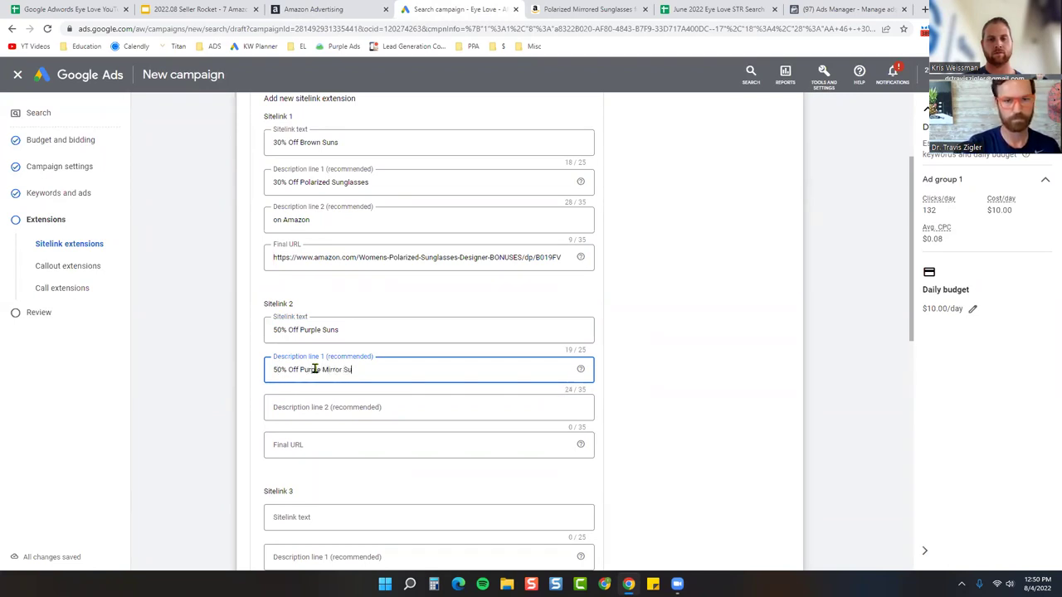
Copy the Fleek Purple attribution tag into the second sitelink's final URL and set its second description line to "On Amazon Today"
{"action": "left_click", "coordinate": [332, 8]}
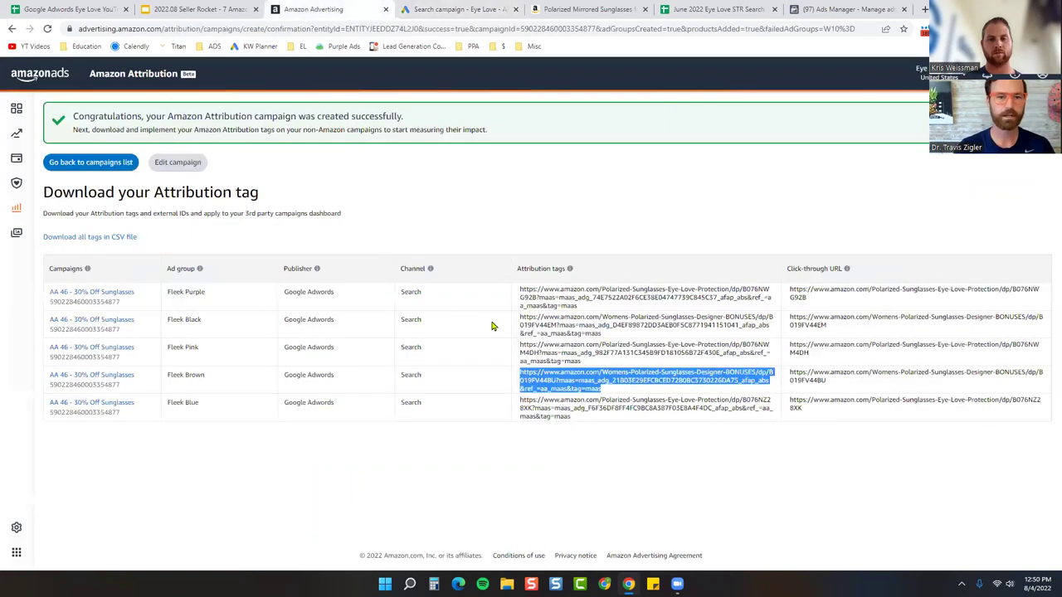
{"action": "double_click", "coordinate": [632, 297]}
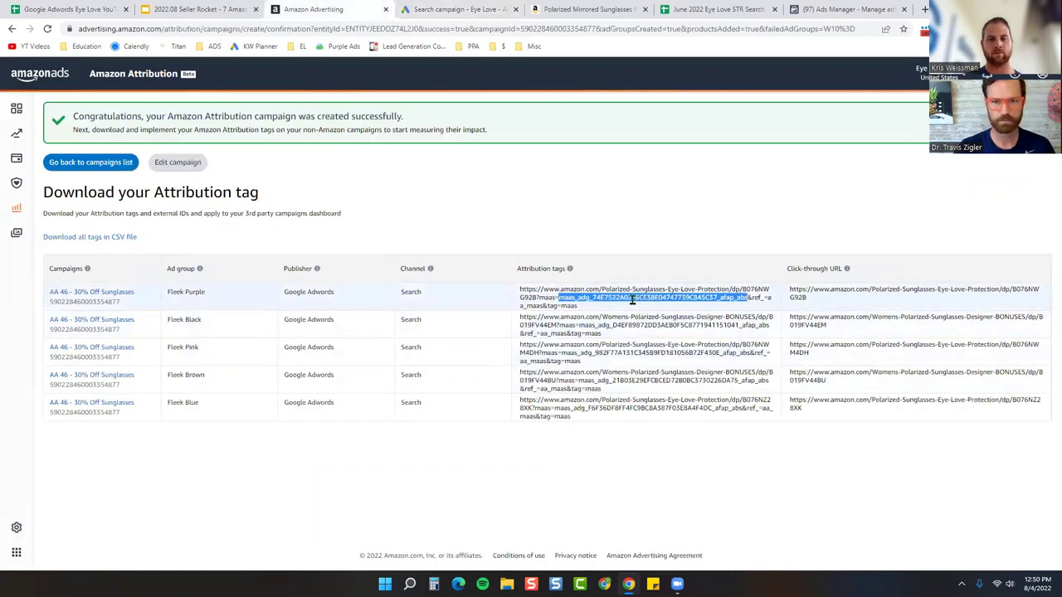
{"action": "triple_click", "coordinate": [626, 292]}
{"action": "left_click", "coordinate": [461, 9]}
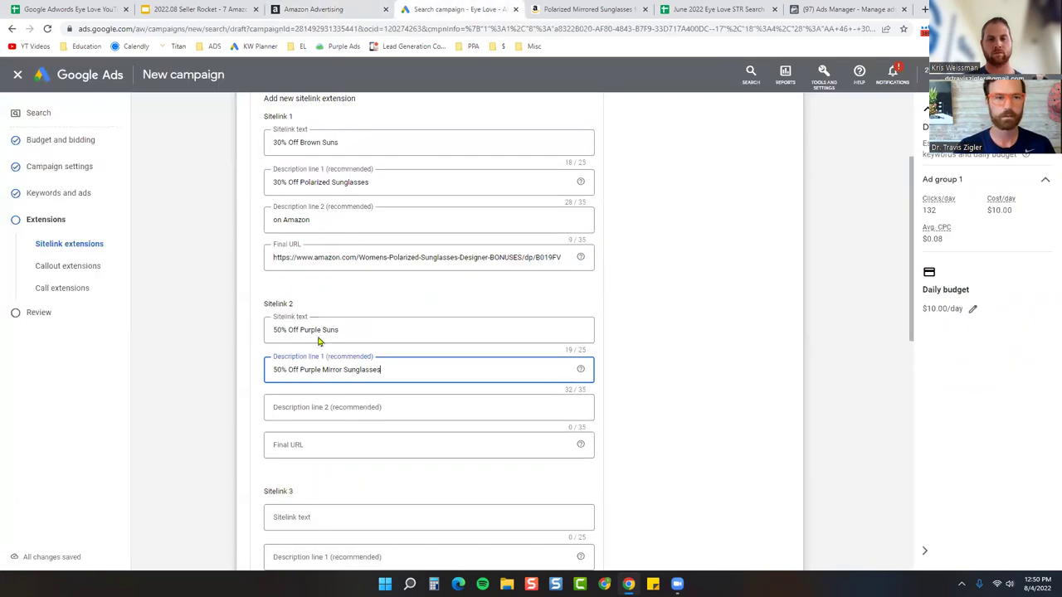
{"action": "left_click", "coordinate": [320, 450]}
{"action": "key", "text": "ctrl+v"}
{"action": "left_click", "coordinate": [338, 407]}
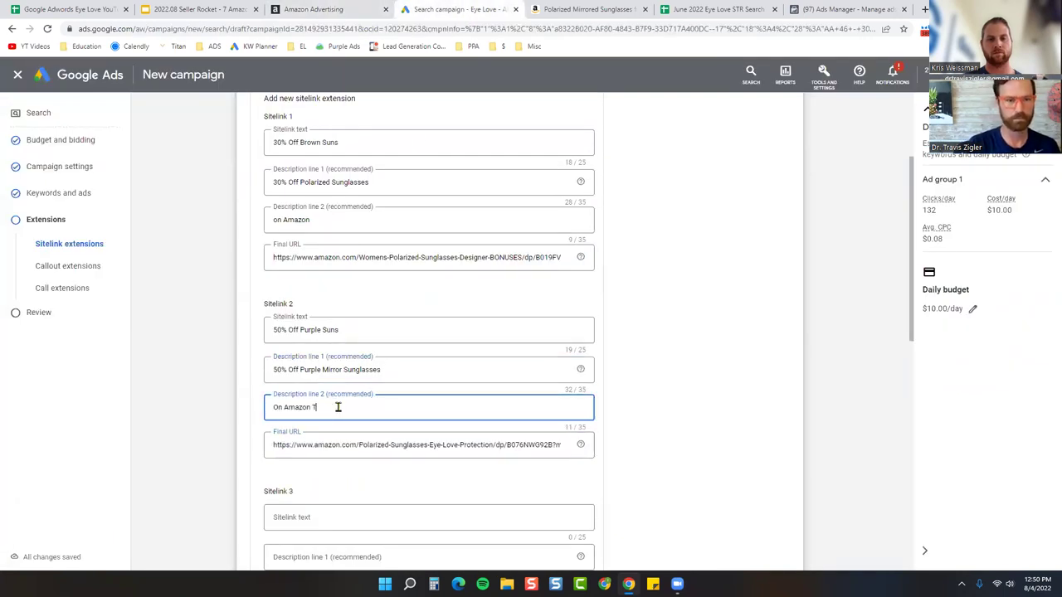
{"action": "scroll", "coordinate": [322, 386], "scroll_direction": "down", "scroll_amount": 1}
Reuse the second sitelink's text for the third sitelink, changing it to "50% Off Pink Sunglasses"
{"action": "left_click", "coordinate": [316, 405]}
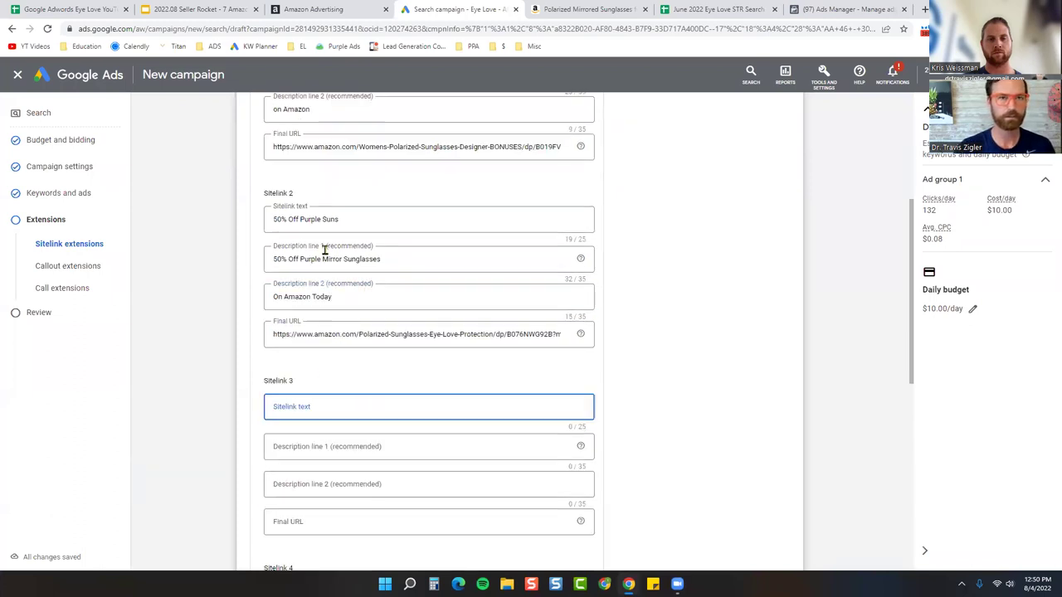
{"action": "triple_click", "coordinate": [328, 219]}
{"action": "key", "text": "ctrl+c"}
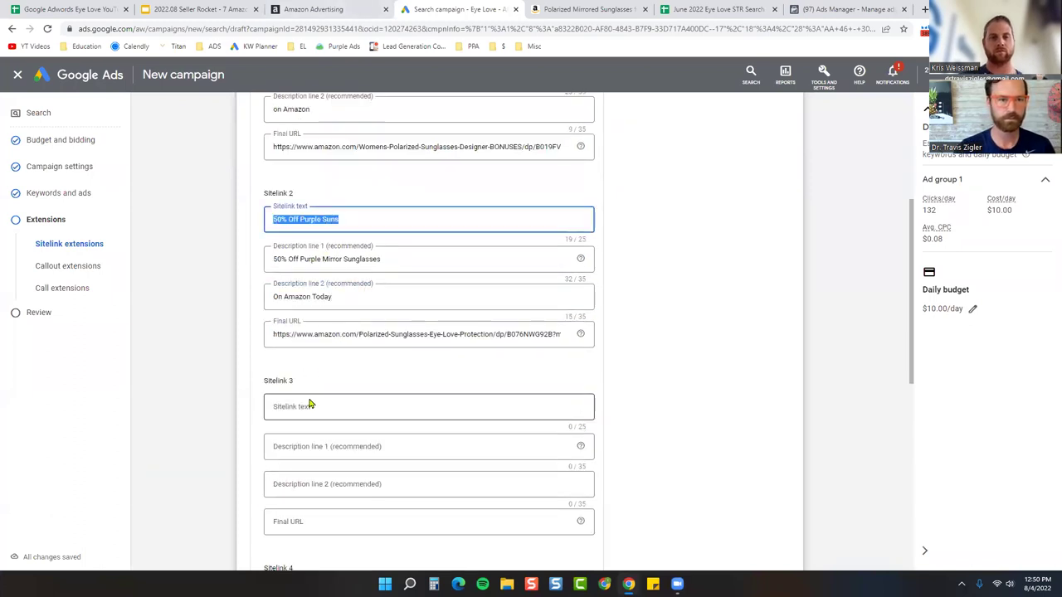
{"action": "left_click", "coordinate": [308, 406]}
{"action": "key", "text": "ctrl+v"}
{"action": "double_click", "coordinate": [313, 406]}
{"action": "type", "text": "Pink"}
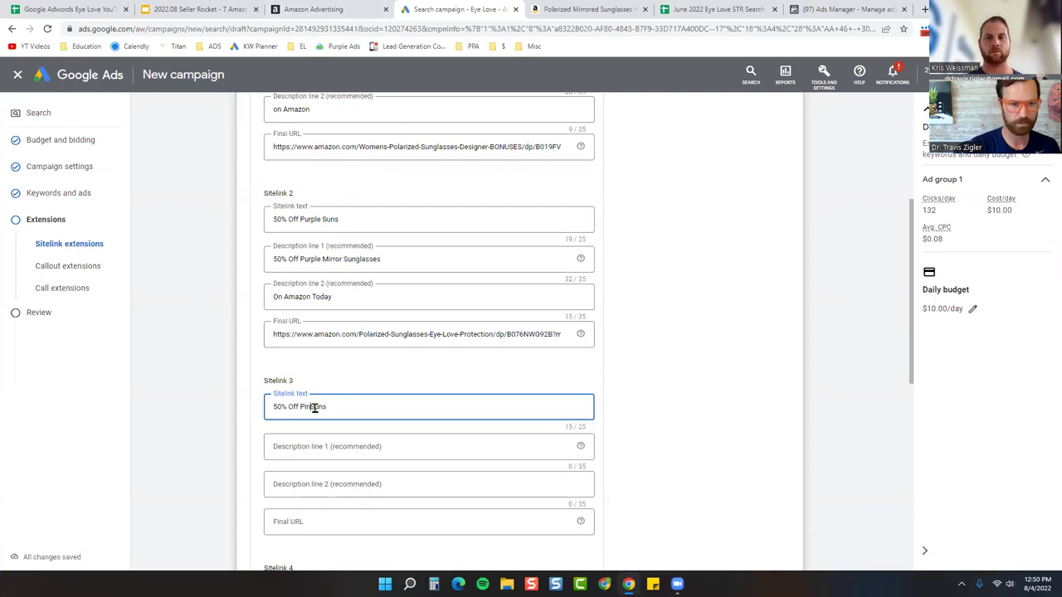
{"action": "left_click", "coordinate": [375, 411]}
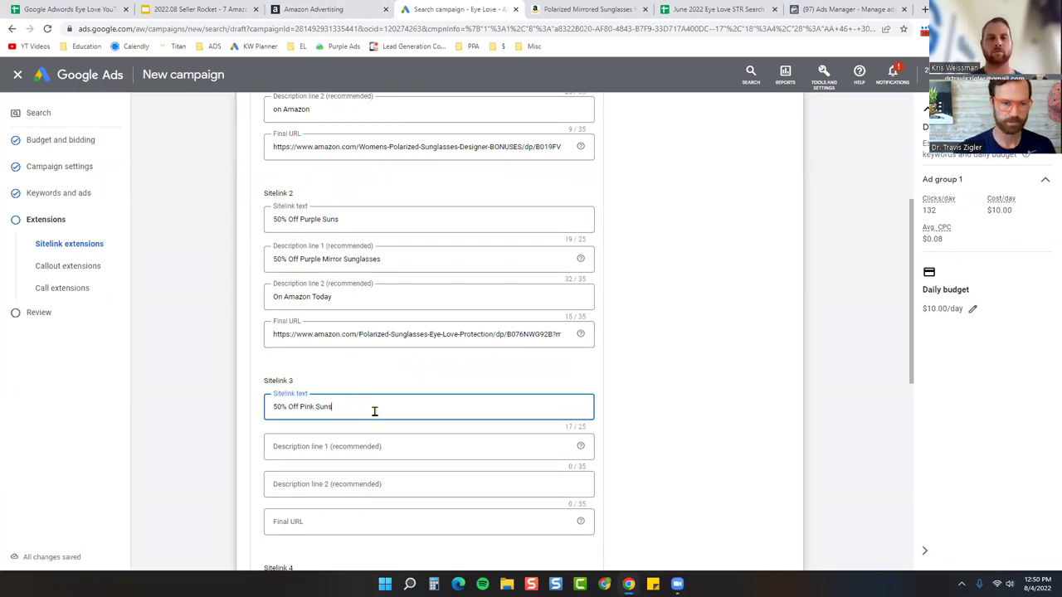
{"action": "type", "text": "glasses"}
Change the second sitelink's text to "50% Off Purple Sunglasses" and the first sitelink's text to "30% Off Brown Sunglasses"
{"action": "left_click", "coordinate": [408, 223]}
{"action": "key", "text": "BackSpace"}
{"action": "type", "text": "glass"}
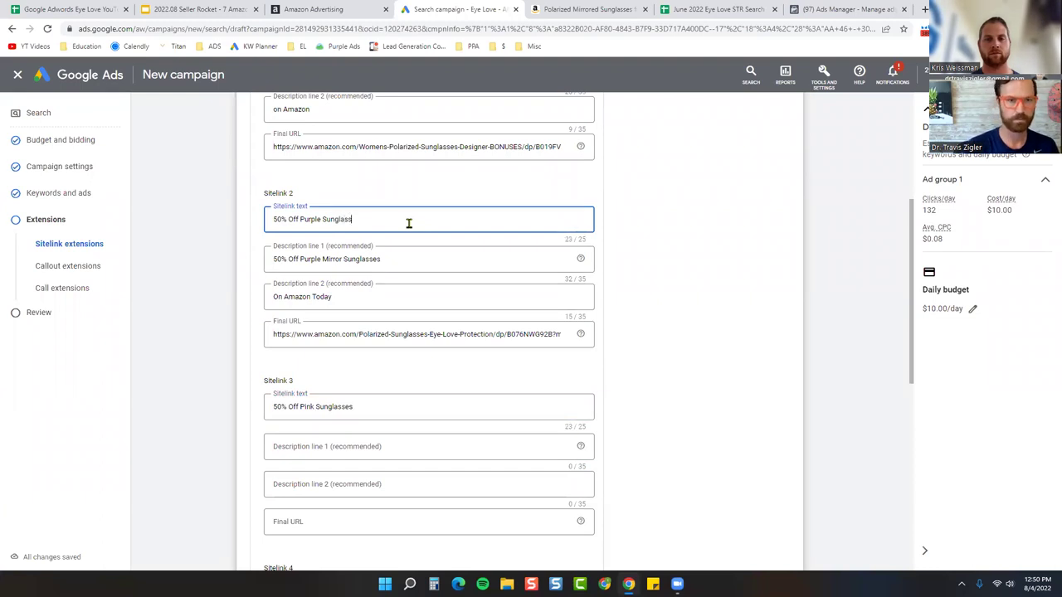
{"action": "type", "text": "es"}
{"action": "scroll", "coordinate": [410, 226], "scroll_direction": "up", "scroll_amount": 2}
{"action": "double_click", "coordinate": [332, 199]}
{"action": "type", "text": "Su"}
{"action": "scroll", "coordinate": [333, 201], "scroll_direction": "down", "scroll_amount": 3}
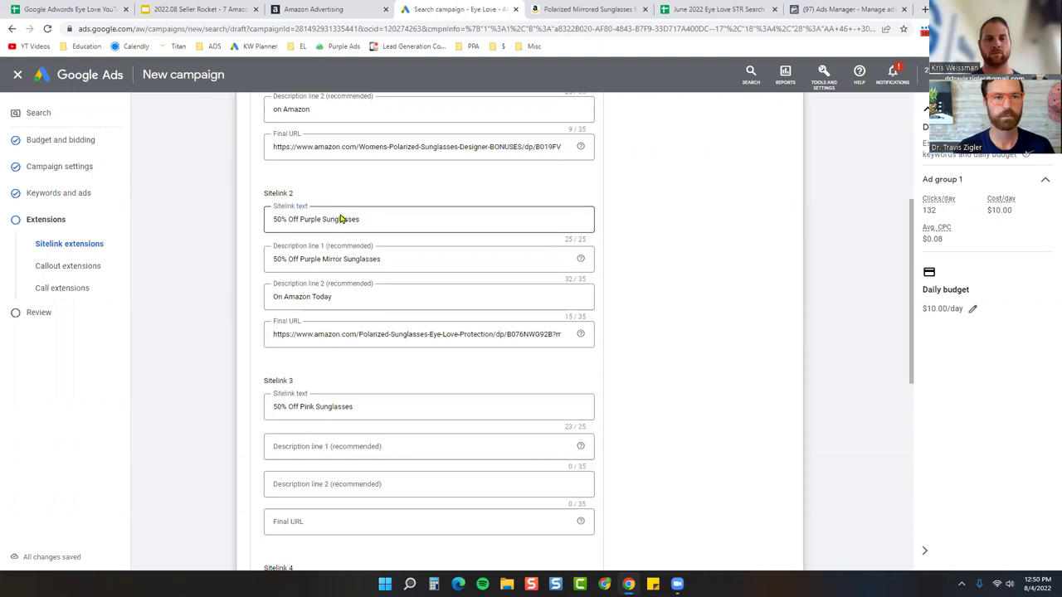
Copy the Fleek Pink attribution tag from Amazon Attribution into the third sitelink's final URL
{"action": "left_click", "coordinate": [328, 9]}
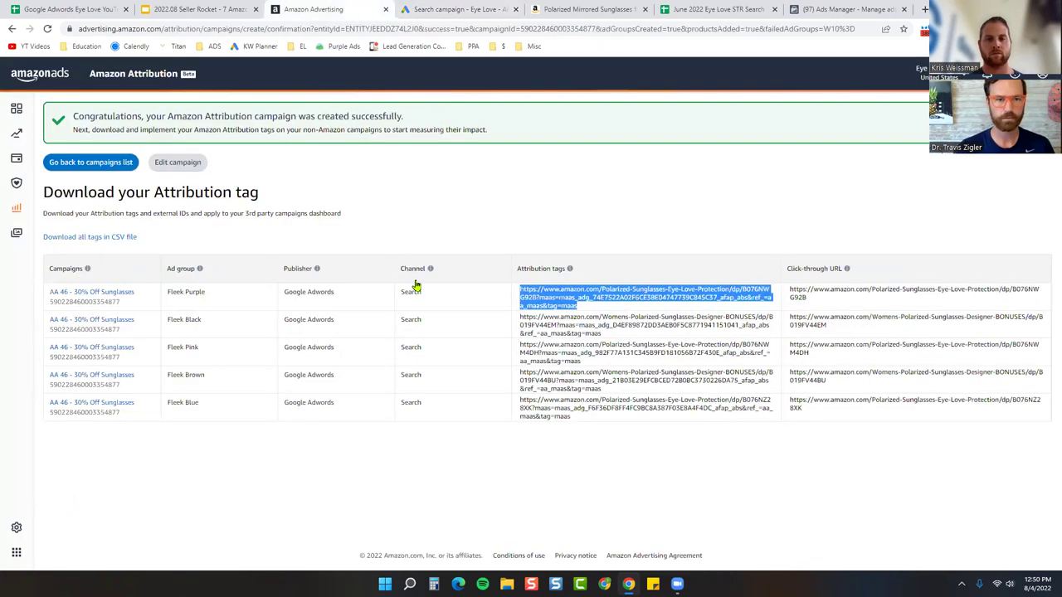
{"action": "triple_click", "coordinate": [546, 353]}
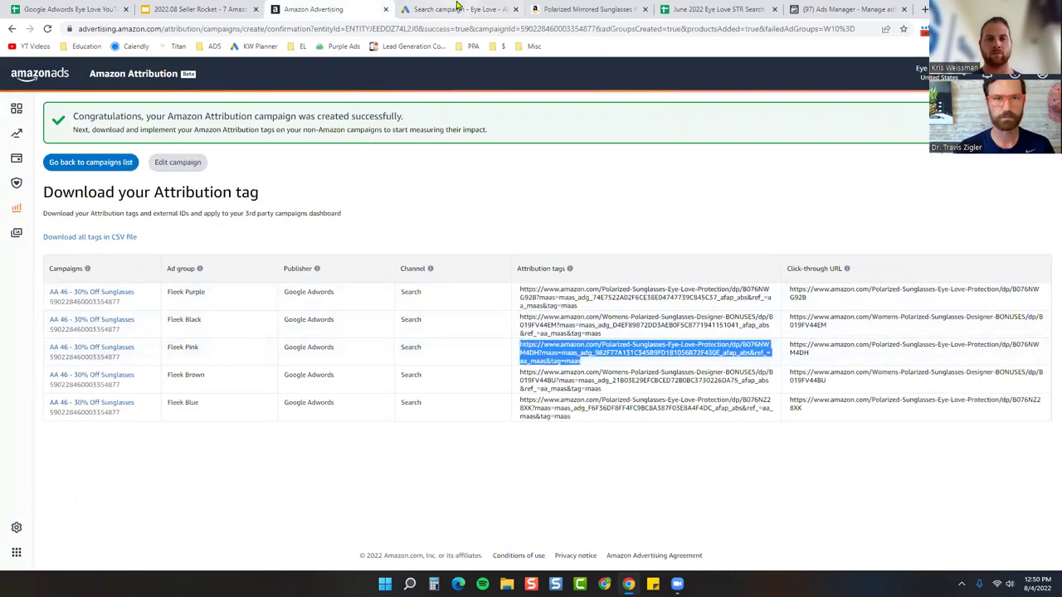
{"action": "key", "text": "ctrl+c"}
{"action": "key", "text": "ctrl+Tab"}
{"action": "left_click", "coordinate": [312, 411]}
{"action": "key", "text": "ctrl+v"}
Fill in the third sitelink's description lines with "50% Off Pink Polarized Sunglasses" and "on Amazon Today"
{"action": "left_click", "coordinate": [322, 296]}
{"action": "triple_click", "coordinate": [323, 296]}
{"action": "key", "text": "ctrl+c"}
{"action": "left_click", "coordinate": [307, 337]}
{"action": "key", "text": "ctrl+v"}
{"action": "left_click", "coordinate": [316, 336]}
{"action": "type", "text": "Polarized"}
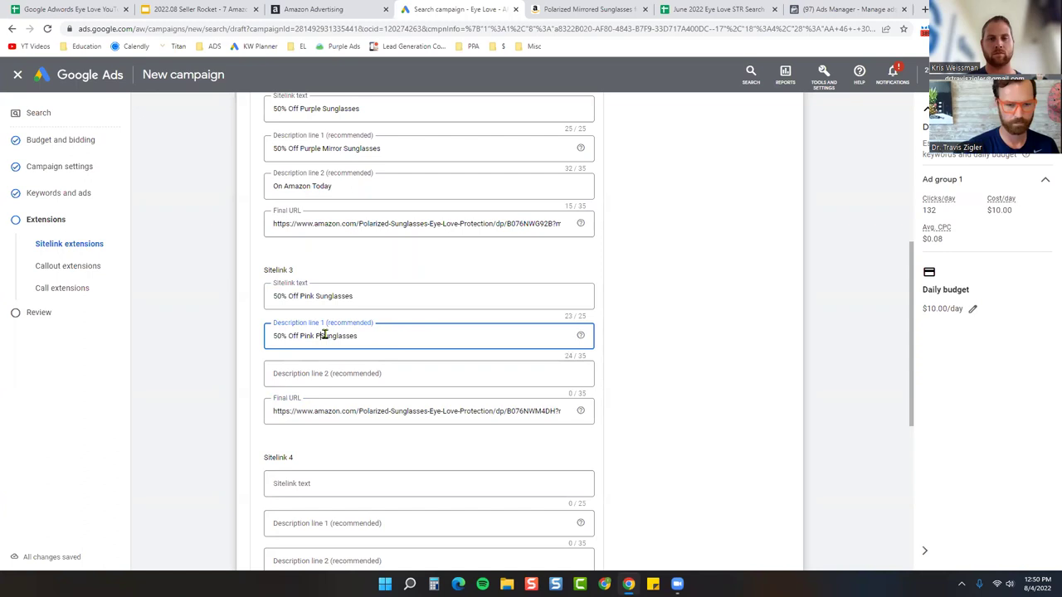
{"action": "key", "text": "Tab"}
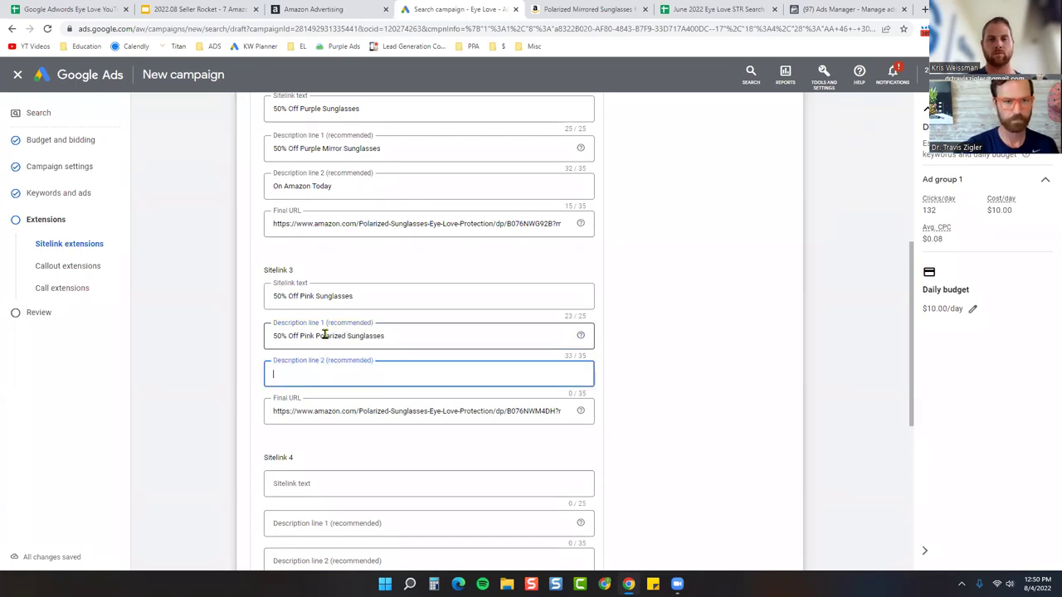
{"action": "type", "text": "on Amazon Today"}
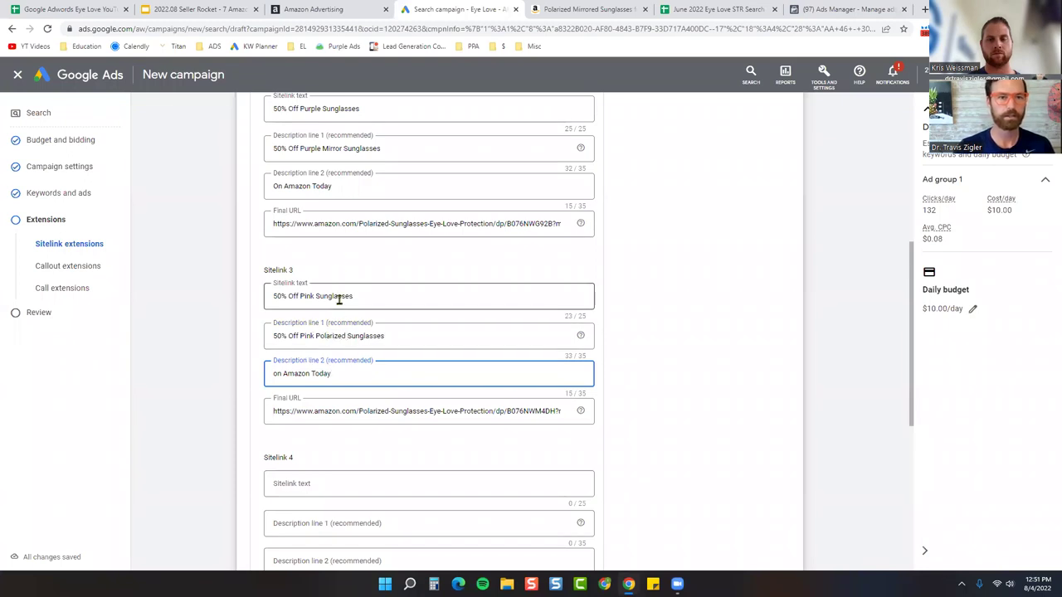
{"action": "scroll", "coordinate": [313, 287], "scroll_direction": "up", "scroll_amount": 3}
{"action": "scroll", "coordinate": [315, 287], "scroll_direction": "down", "scroll_amount": 3}
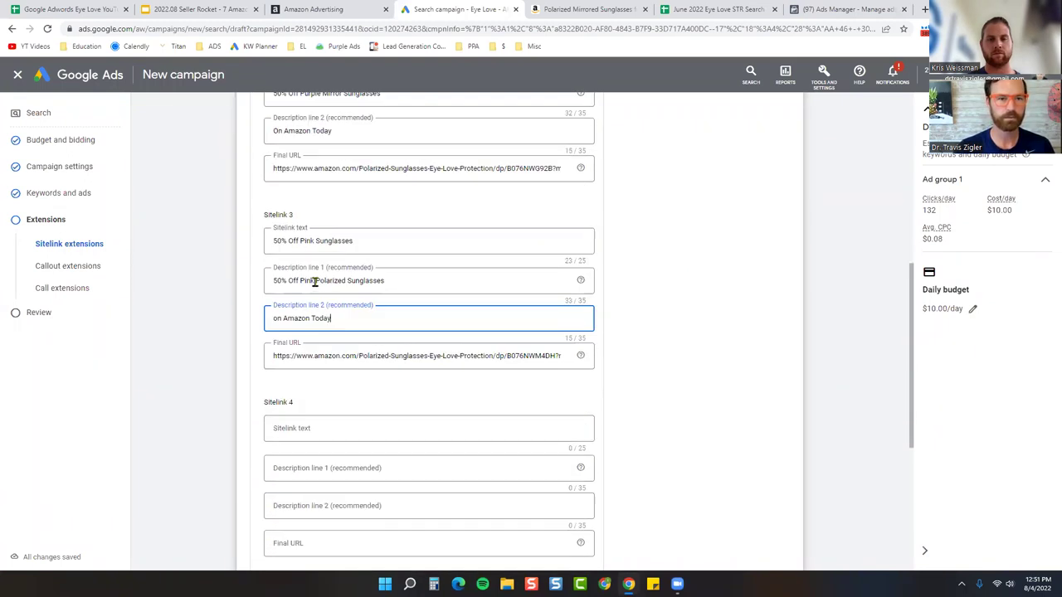
Reuse the third sitelink's text for the fourth sitelink, changing it to "50% Off Blue Sunglasses"
{"action": "triple_click", "coordinate": [326, 240]}
{"action": "left_click", "coordinate": [312, 427]}
{"action": "key", "text": "ctrl+v"}
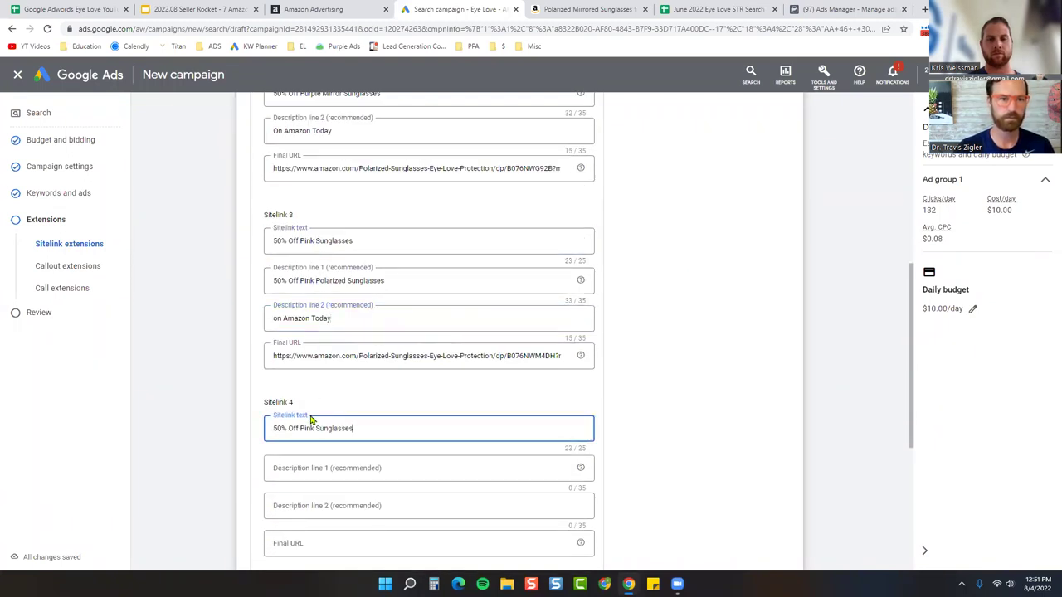
{"action": "double_click", "coordinate": [307, 429]}
{"action": "type", "text": "Blue"}
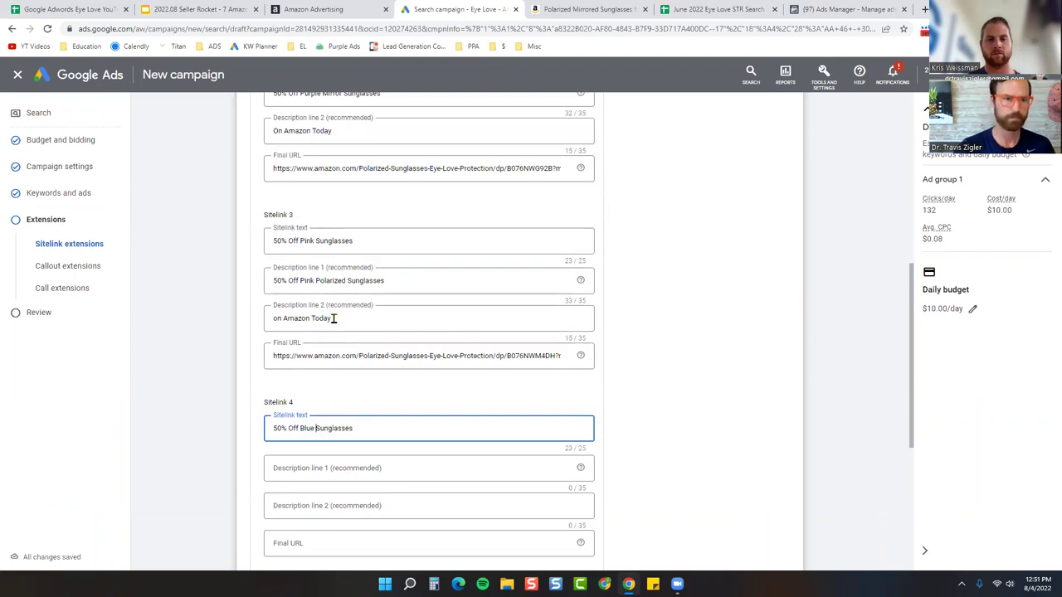
Copy the third sitelink's description lines to the fourth, making the first line "50% Off Blue Polarized Sunglasses" and keeping "on Amazon Today"
{"action": "triple_click", "coordinate": [331, 285]}
{"action": "left_click", "coordinate": [318, 456]}
{"action": "key", "text": "ctrl+v"}
{"action": "triple_click", "coordinate": [318, 318]}
{"action": "left_click", "coordinate": [303, 502]}
{"action": "key", "text": "ctrl+v"}
{"action": "double_click", "coordinate": [307, 468]}
{"action": "type", "text": "Blue"}
Copy the Fleek Blue attribution tag into the fourth sitelink's final URL and save the new sitelinks
{"action": "left_click", "coordinate": [314, 9]}
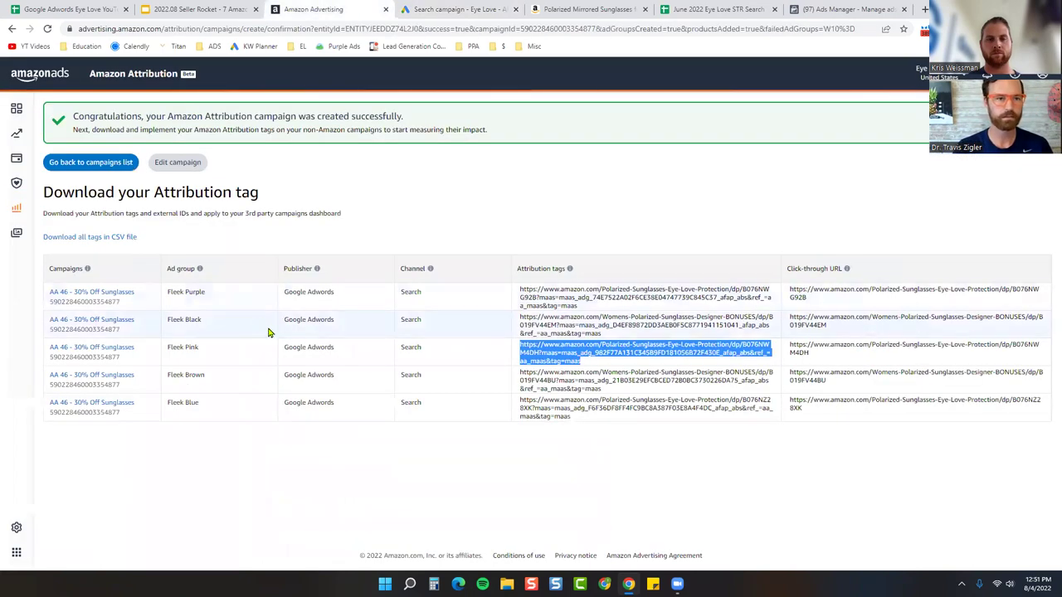
{"action": "left_click_drag", "start_coordinate": [581, 417], "coordinate": [519, 396]}
{"action": "key", "text": "ctrl+c"}
{"action": "left_click", "coordinate": [456, 9]}
{"action": "scroll", "coordinate": [317, 465], "scroll_direction": "down", "scroll_amount": 3}
{"action": "left_click", "coordinate": [315, 323]}
{"action": "key", "text": "ctrl+v"}
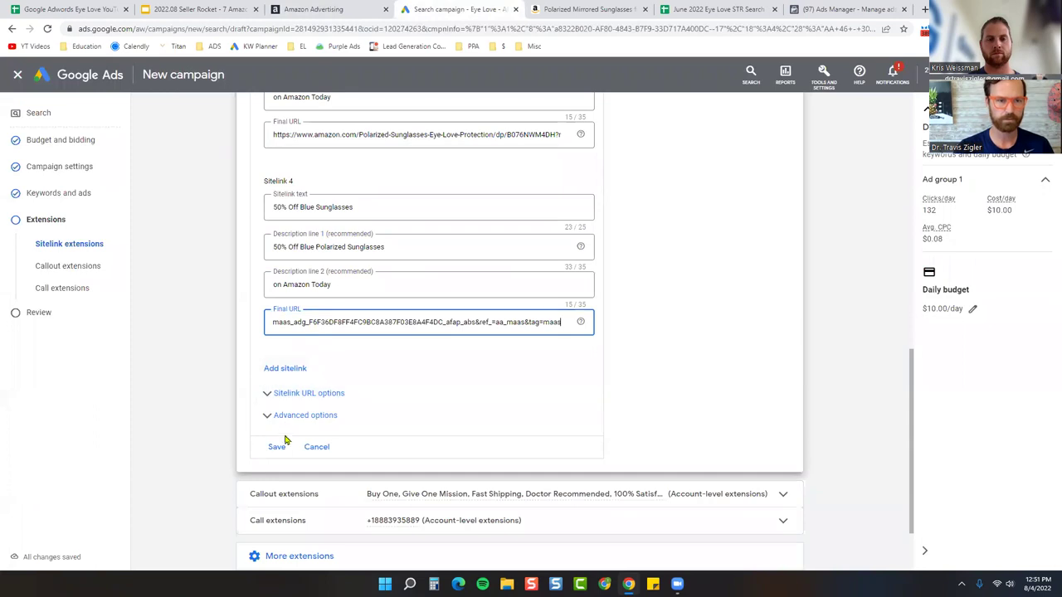
{"action": "left_click", "coordinate": [277, 446]}
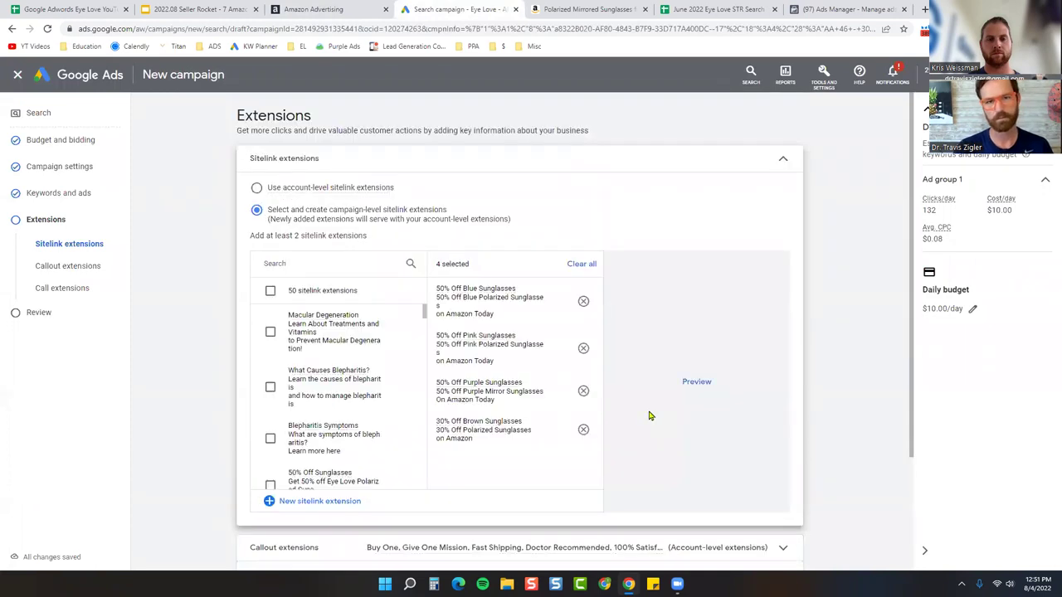
Preview how the new sitelinks look in the ad and close the preview
{"action": "left_click", "coordinate": [695, 383]}
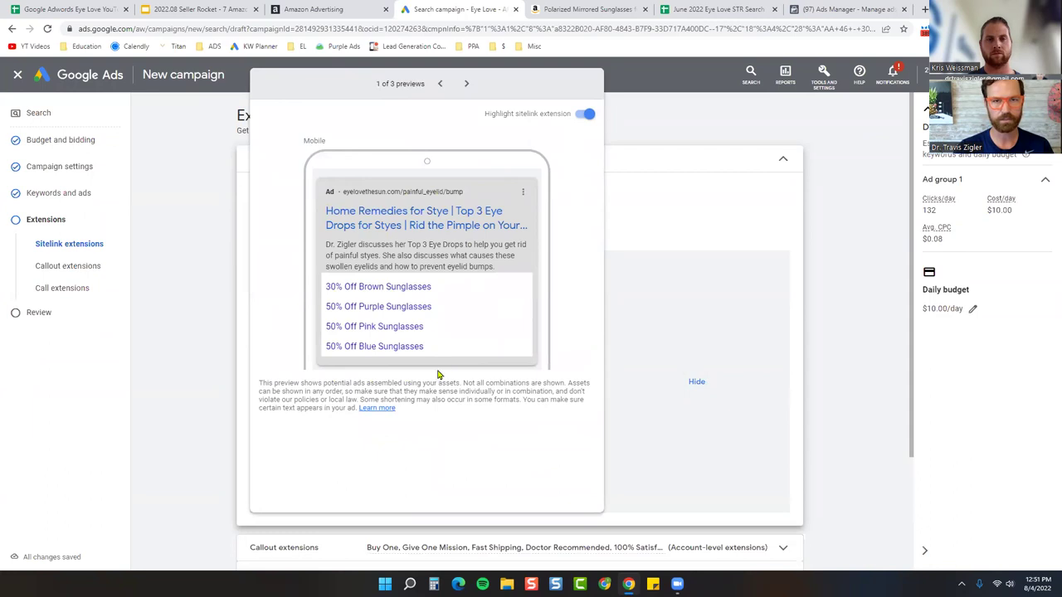
{"action": "left_click", "coordinate": [780, 135]}
Continue to the campaign review, check the settings summary and publish the campaign
{"action": "scroll", "coordinate": [215, 411], "scroll_direction": "down", "scroll_amount": 2}
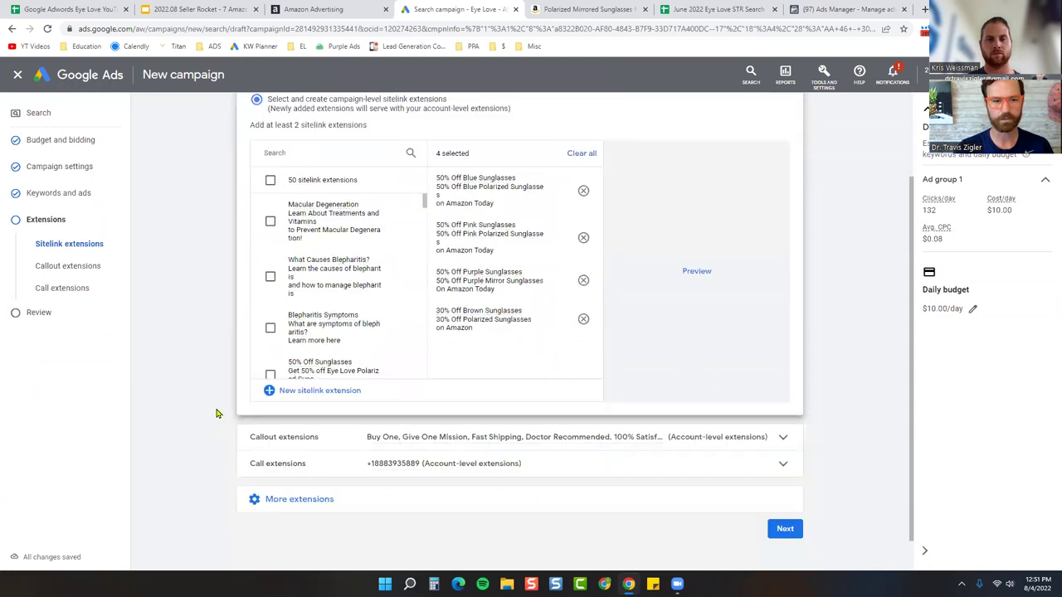
{"action": "left_click", "coordinate": [784, 491]}
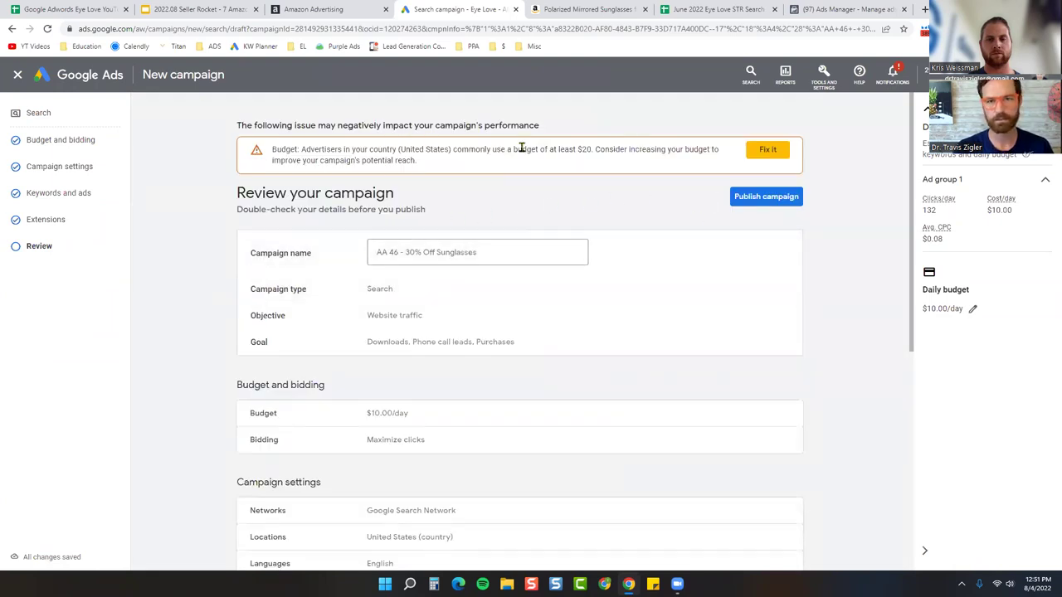
{"action": "scroll", "coordinate": [639, 277], "scroll_direction": "down", "scroll_amount": 5}
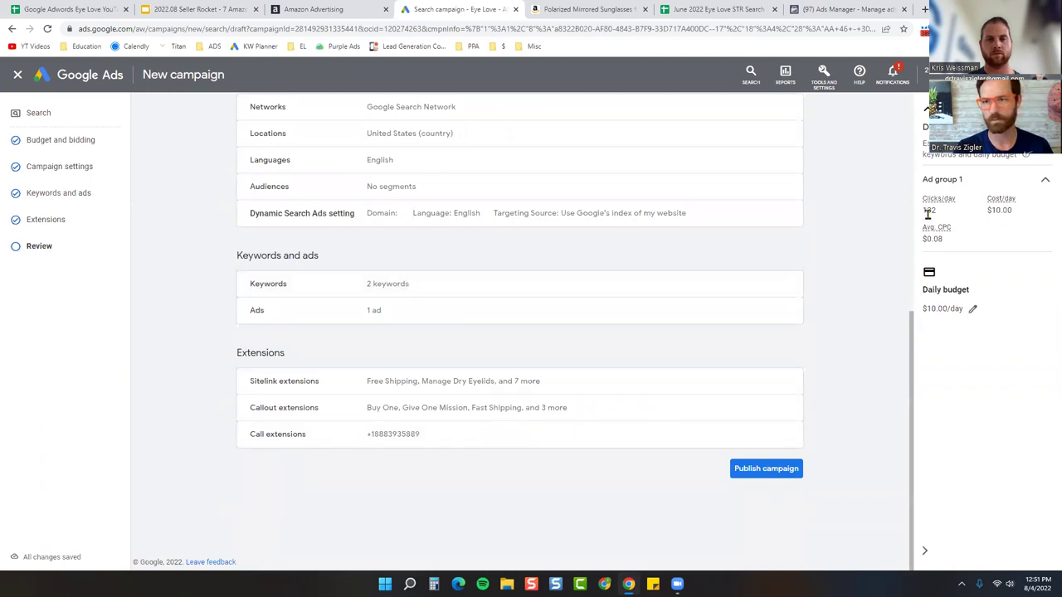
{"action": "left_click", "coordinate": [767, 474]}
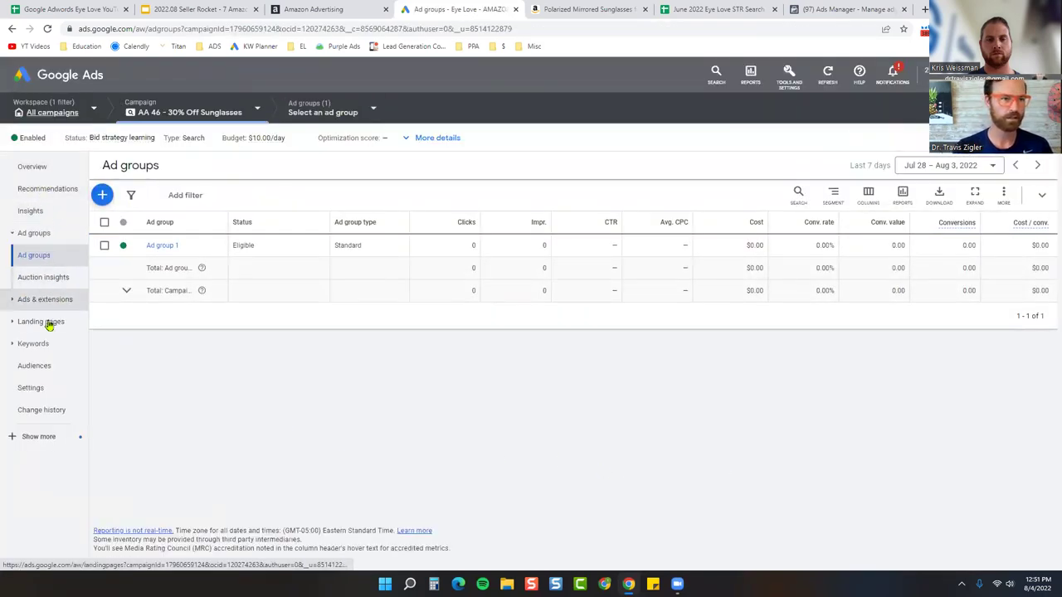
Link the "Google Adwords Spend" cell of AA 46 - 30% Off Sunglasses in the tracking spreadsheet to the campaign's search keywords page
{"action": "left_click", "coordinate": [33, 344]}
{"action": "left_click", "coordinate": [373, 31]}
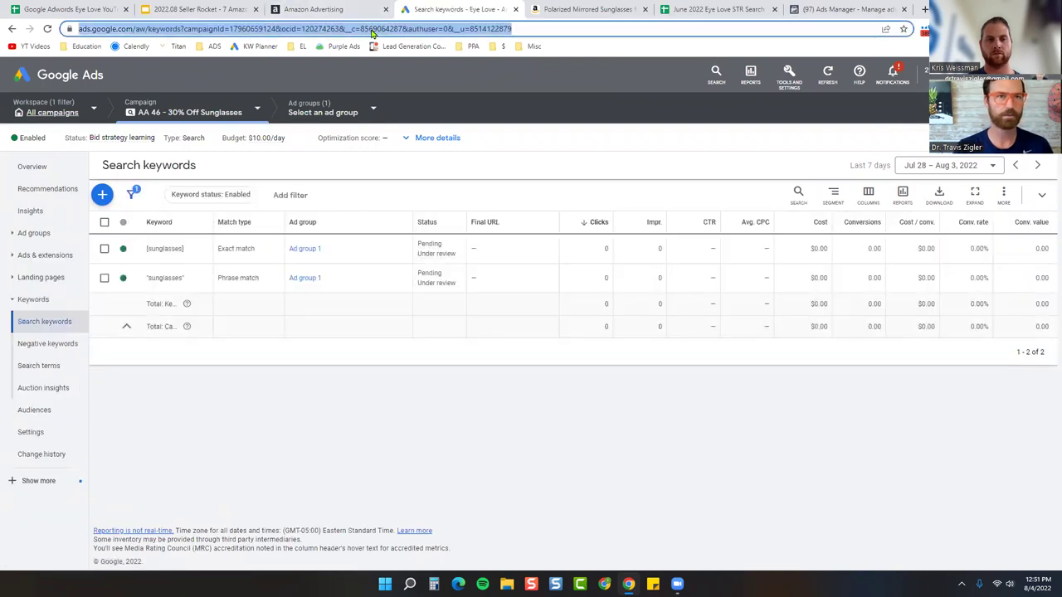
{"action": "left_click", "coordinate": [66, 9]}
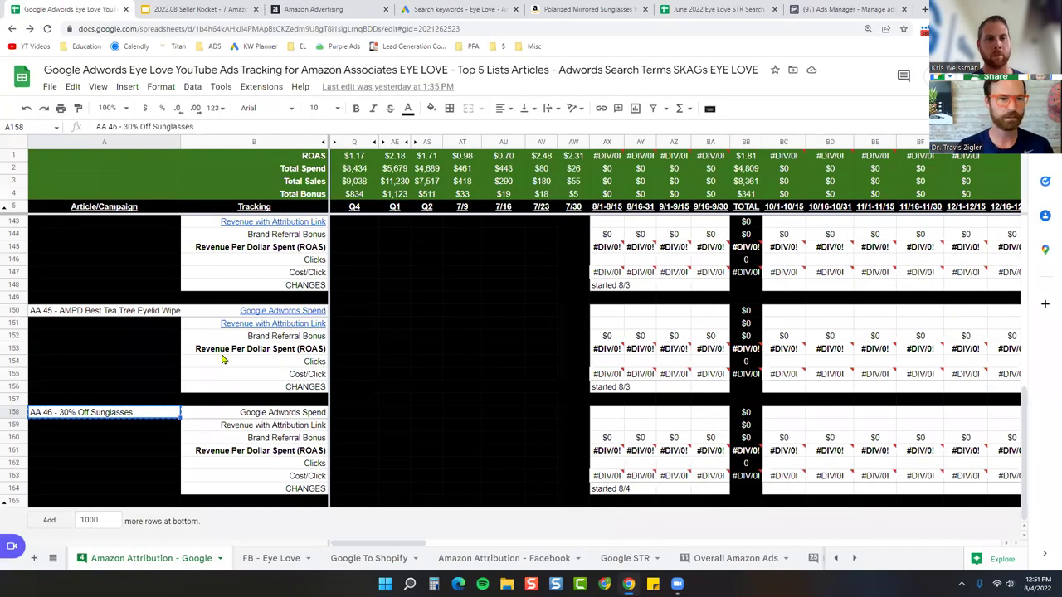
{"action": "left_click", "coordinate": [258, 402]}
{"action": "left_click", "coordinate": [261, 414]}
{"action": "key", "text": "ctrl+k"}
{"action": "key", "text": "ctrl+v"}
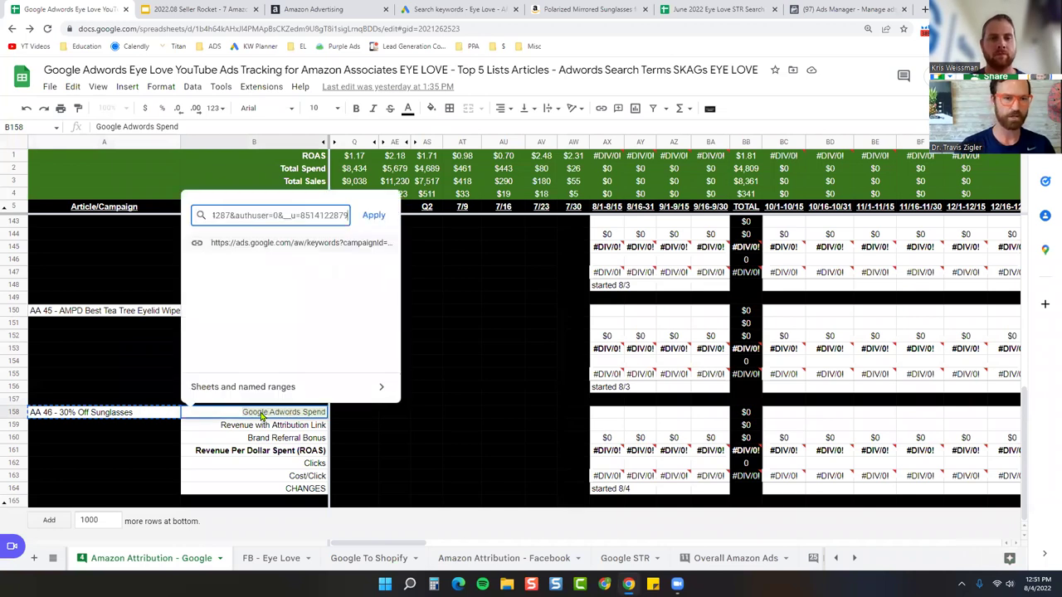
{"action": "key", "text": "Return"}
Link the "Revenue with Attribution Link" cell of AA 46 - 30% Off Sunglasses to its Amazon Attribution campaign's ad groups page
{"action": "left_click", "coordinate": [313, 9]}
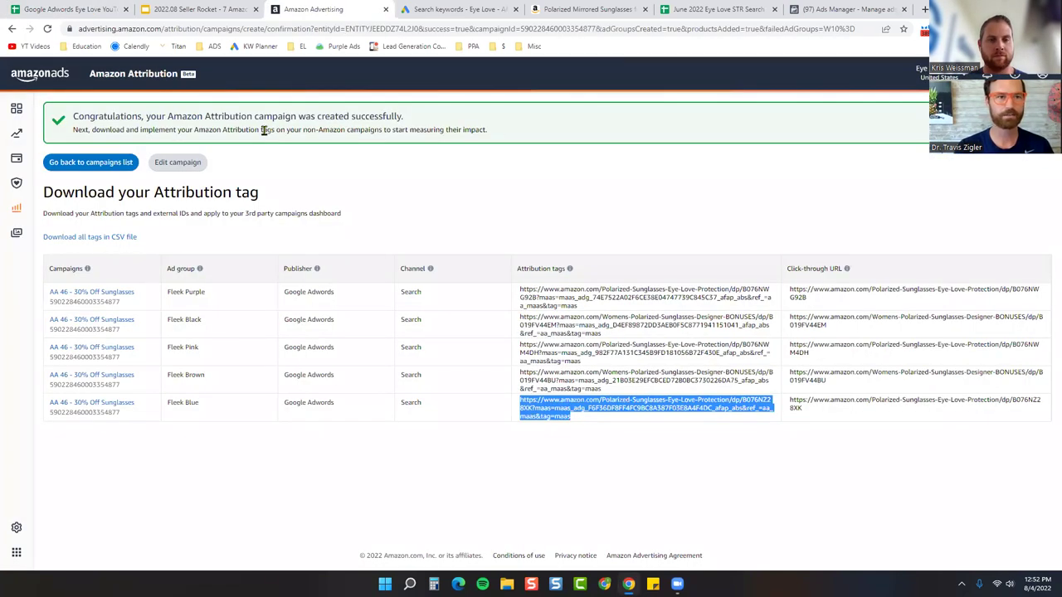
{"action": "left_click", "coordinate": [120, 165]}
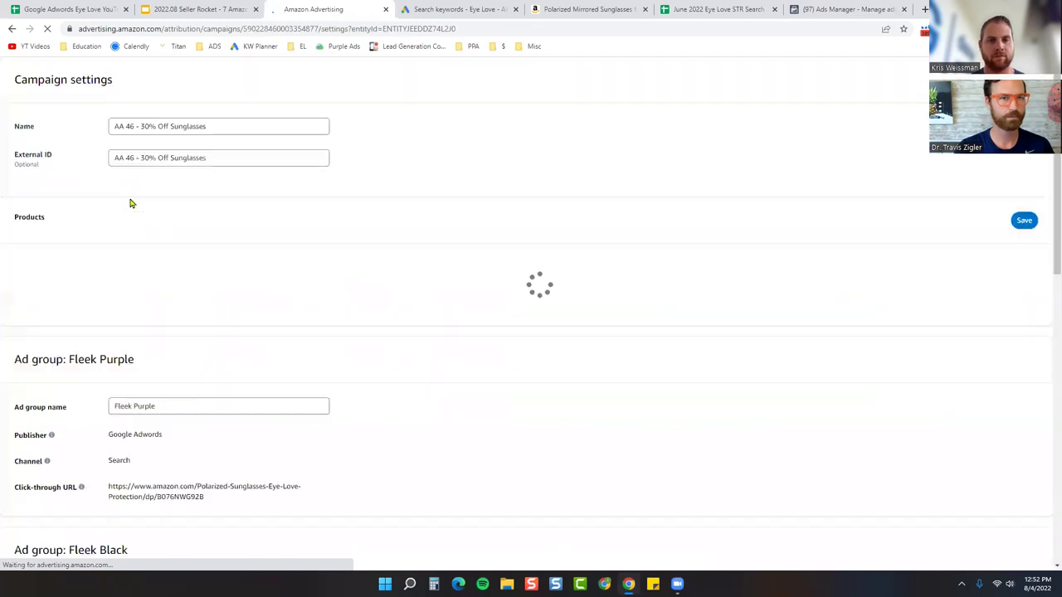
{"action": "left_click", "coordinate": [89, 153]}
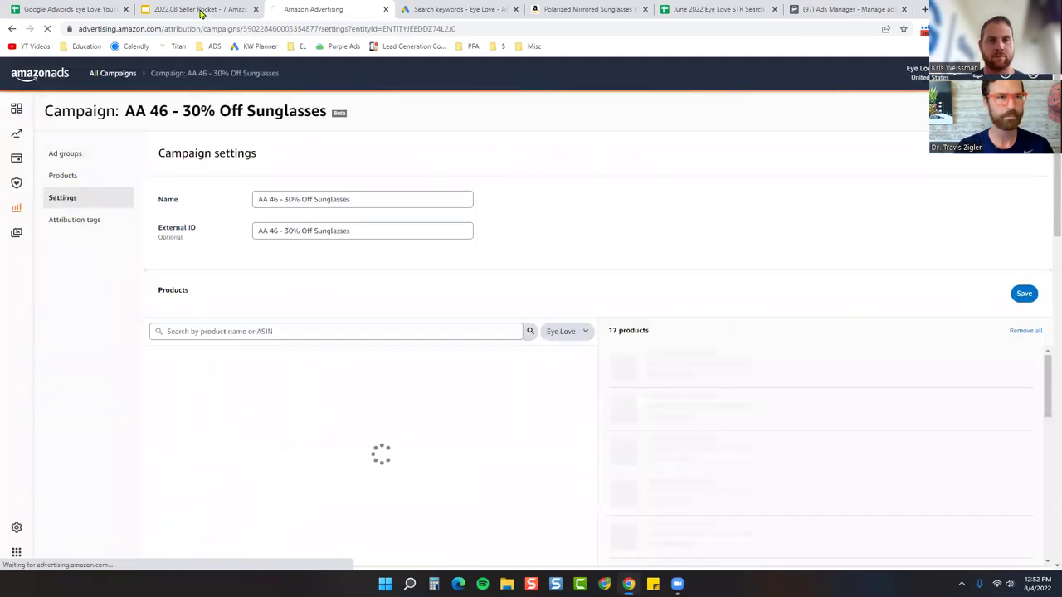
{"action": "left_click", "coordinate": [208, 33]}
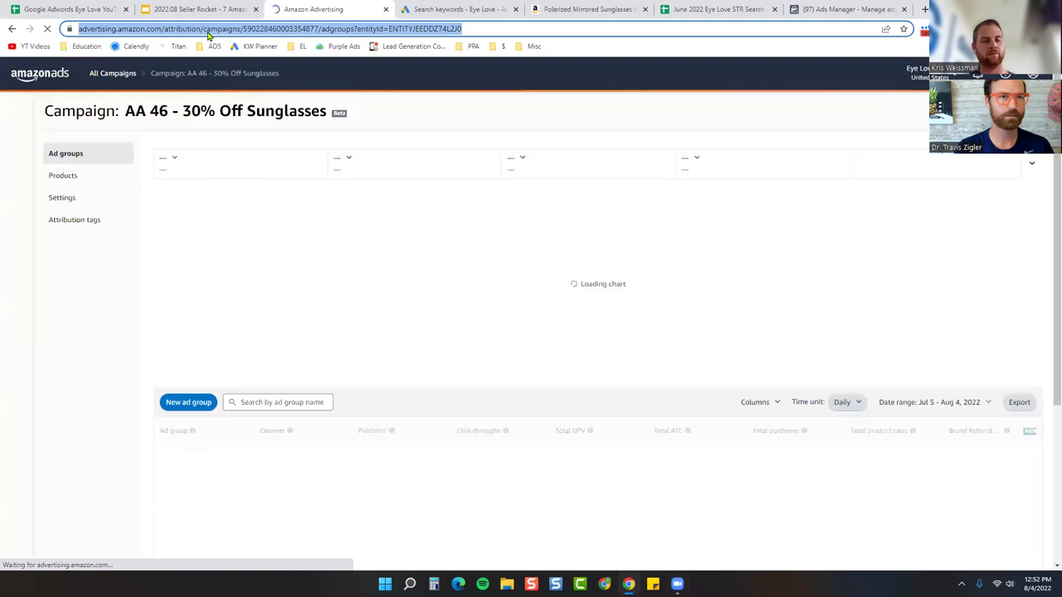
{"action": "left_click", "coordinate": [99, 9]}
{"action": "left_click", "coordinate": [235, 424]}
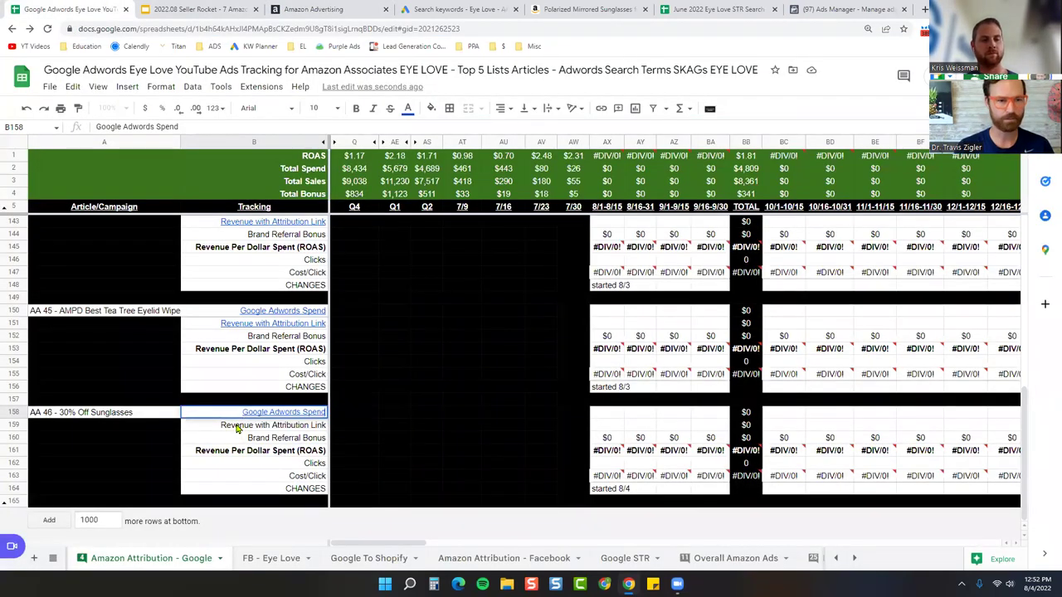
{"action": "double_click", "coordinate": [236, 424]}
{"action": "key", "text": "Escape"}
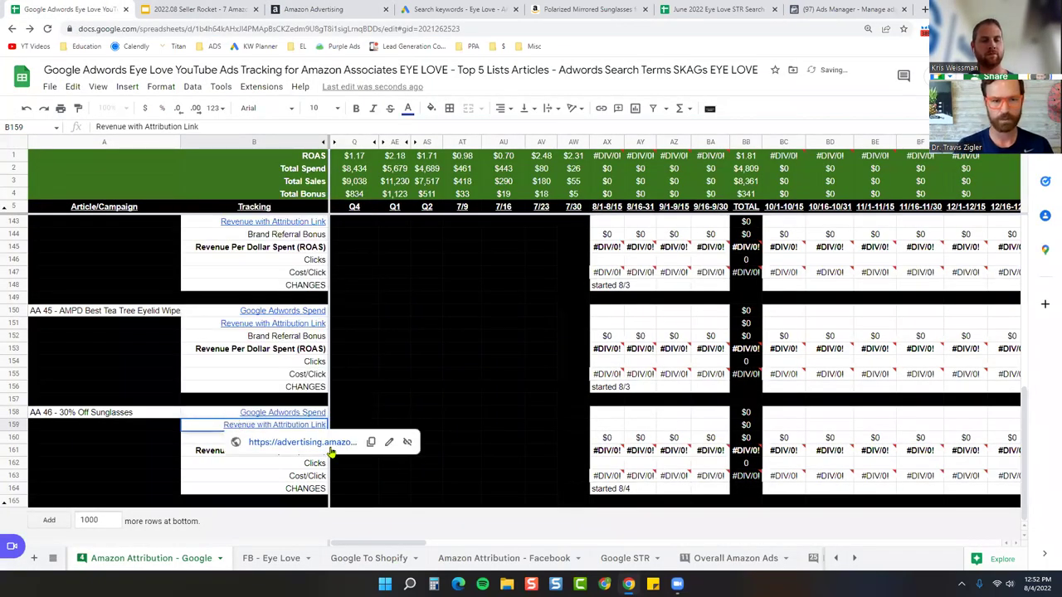
{"action": "left_click", "coordinate": [608, 489]}
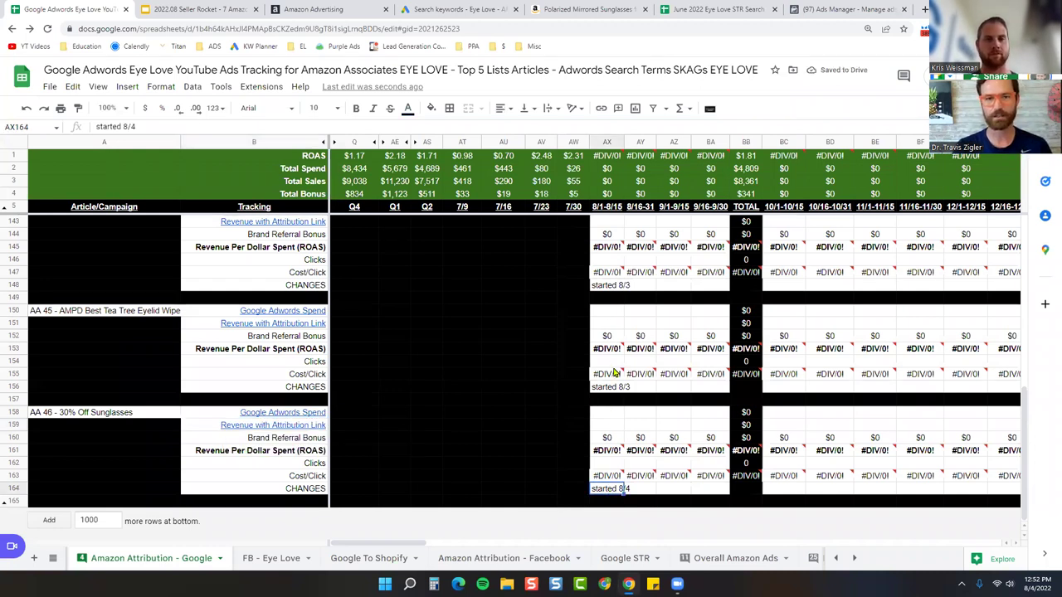
Go to the FB - Eye Love sheet and copy the campaign name "AA 47 - 30-50% Off Sunglasses"
{"action": "scroll", "coordinate": [614, 373], "scroll_direction": "up", "scroll_amount": 5}
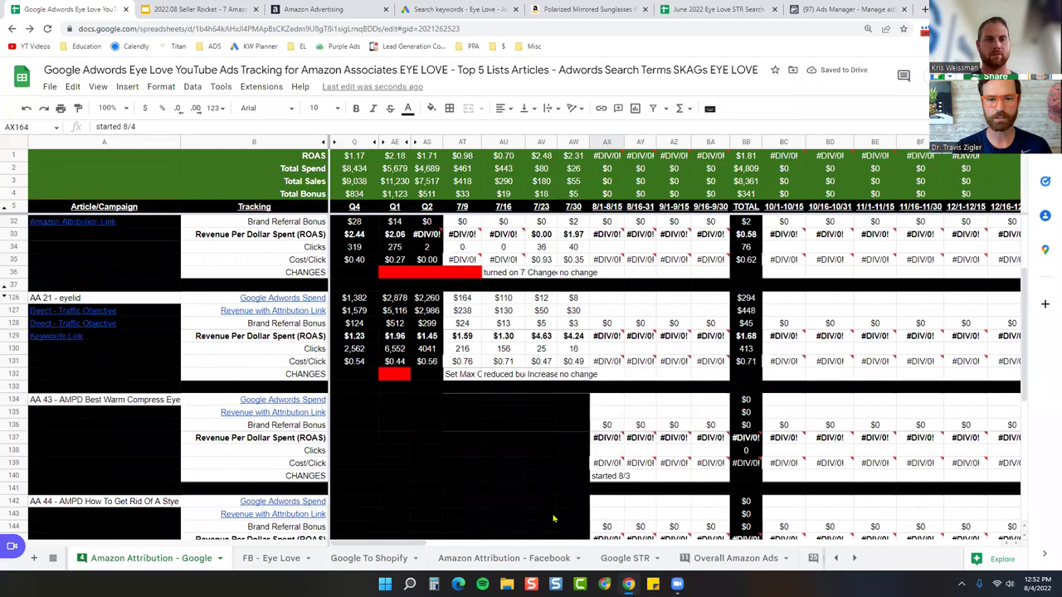
{"action": "scroll", "coordinate": [554, 519], "scroll_direction": "down", "scroll_amount": 10}
{"action": "left_click", "coordinate": [52, 559]}
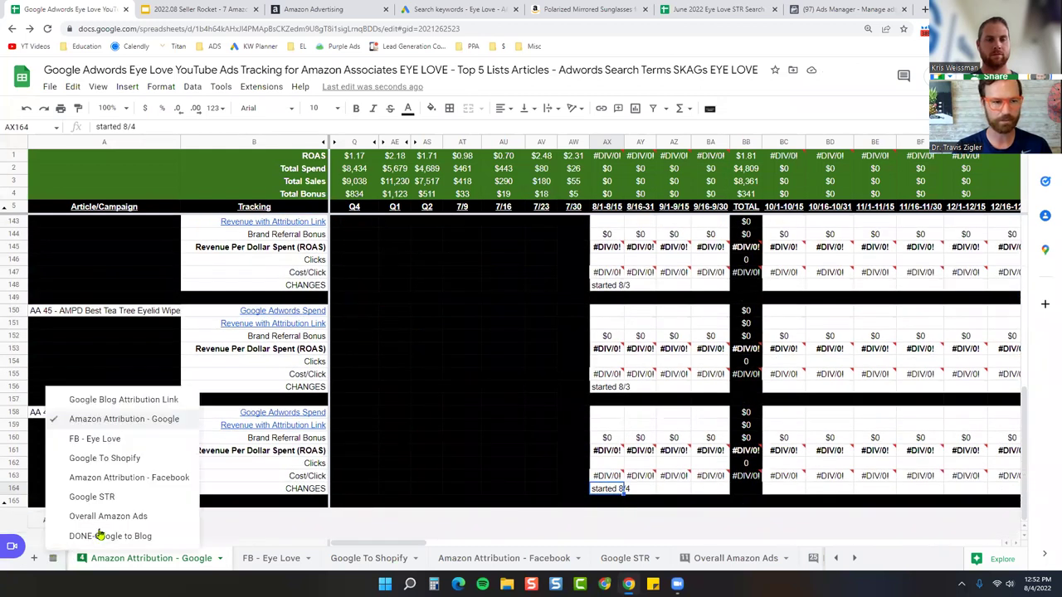
{"action": "left_click", "coordinate": [133, 438]}
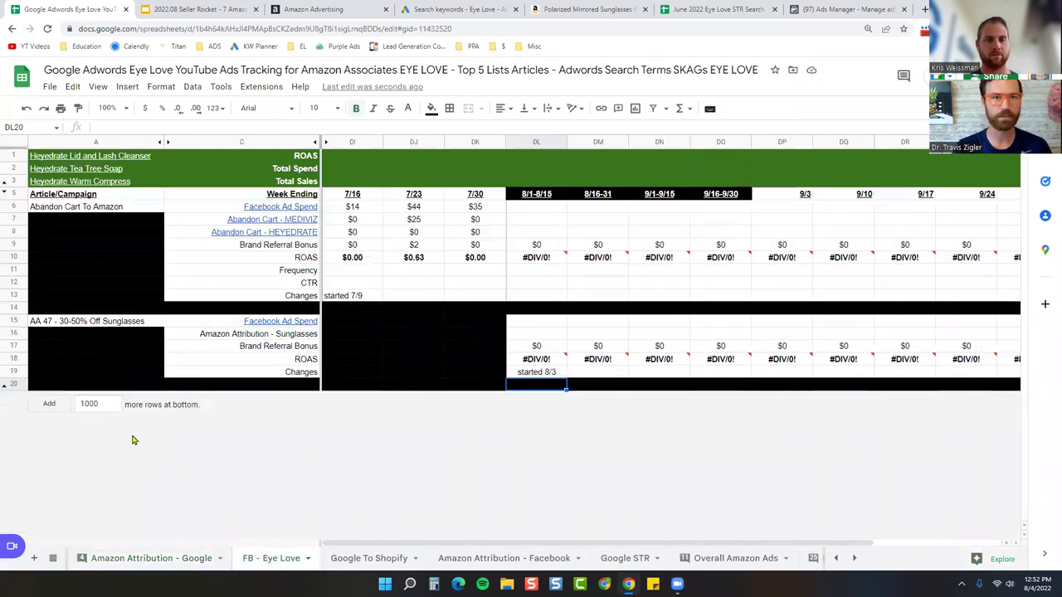
{"action": "left_click", "coordinate": [48, 323]}
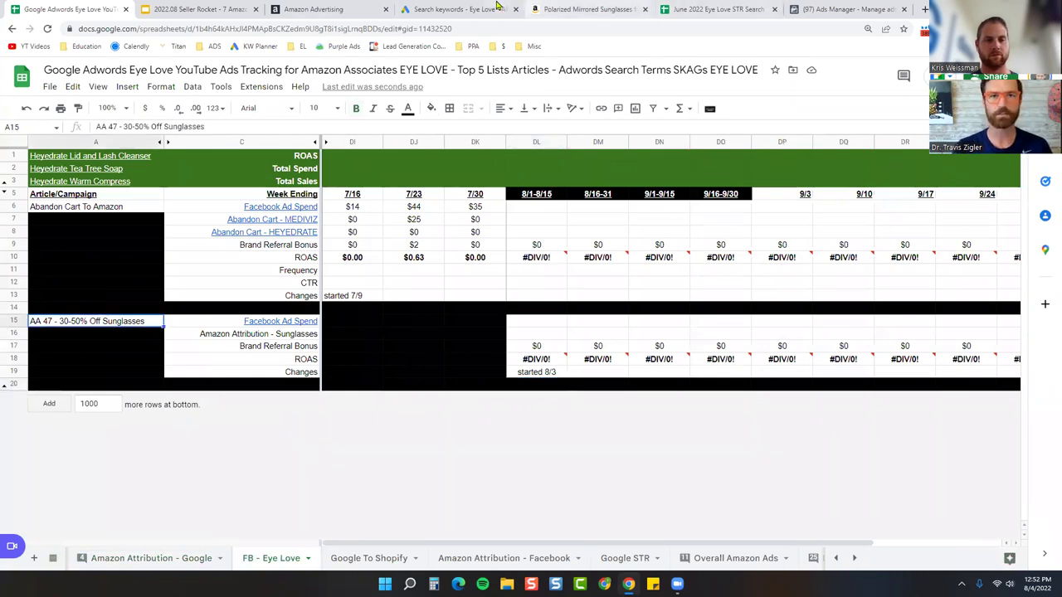
Close the Google Ads keywords, purple sunglasses product and June 2022 search term report pages, keeping Facebook Ads Manager open
{"action": "left_click", "coordinate": [521, 9]}
{"action": "left_click", "coordinate": [535, 9]}
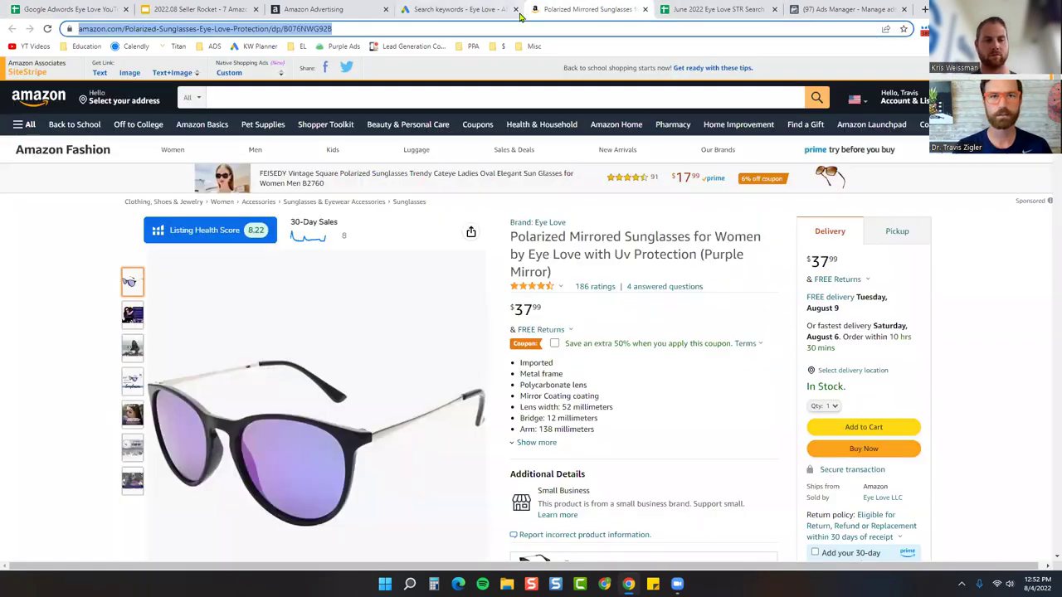
{"action": "middle_click", "coordinate": [459, 12]}
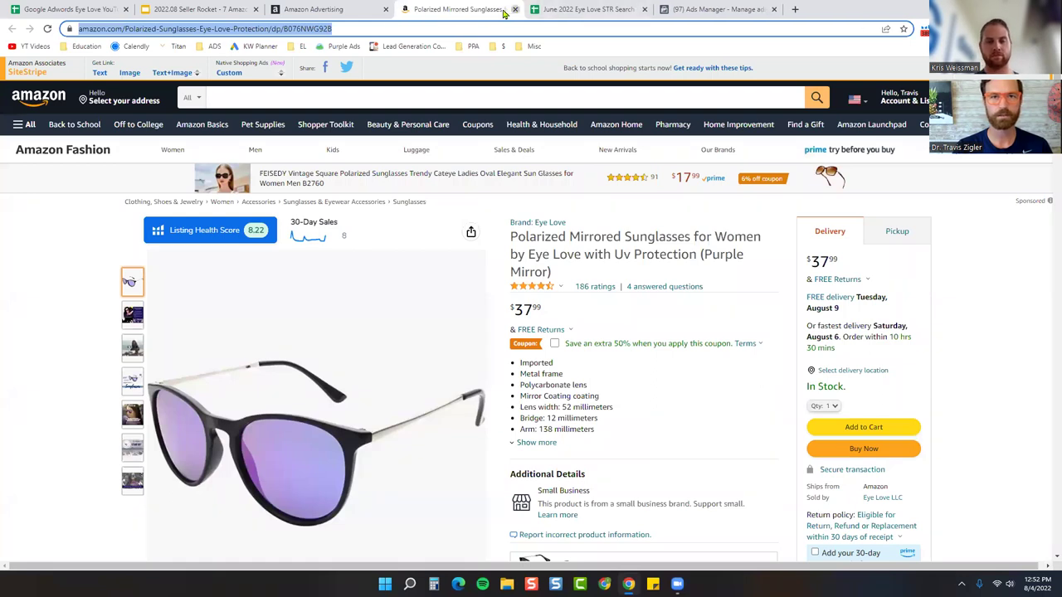
{"action": "middle_click", "coordinate": [470, 11]}
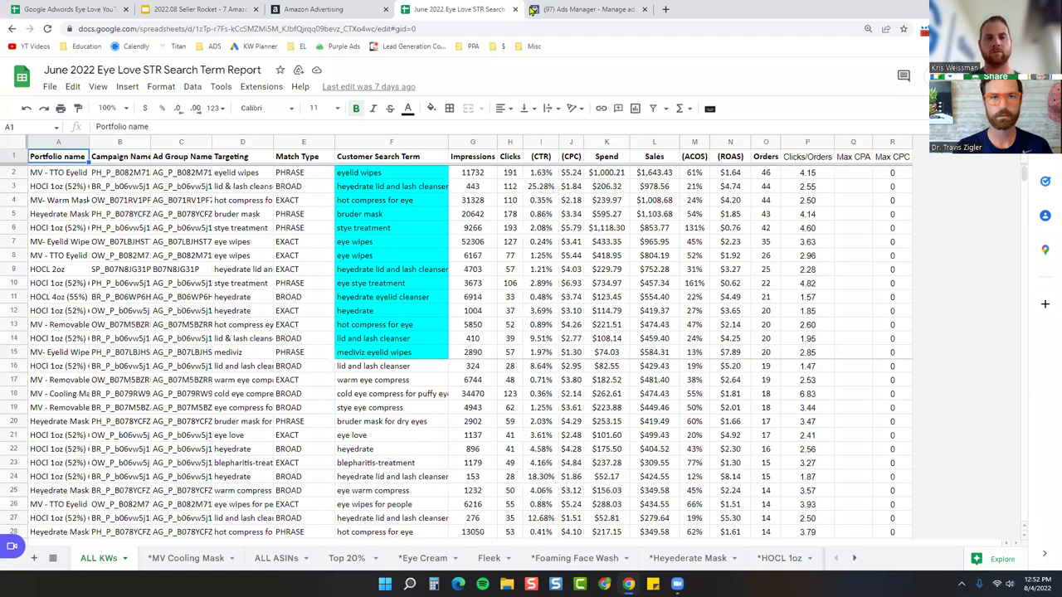
{"action": "left_click", "coordinate": [579, 8]}
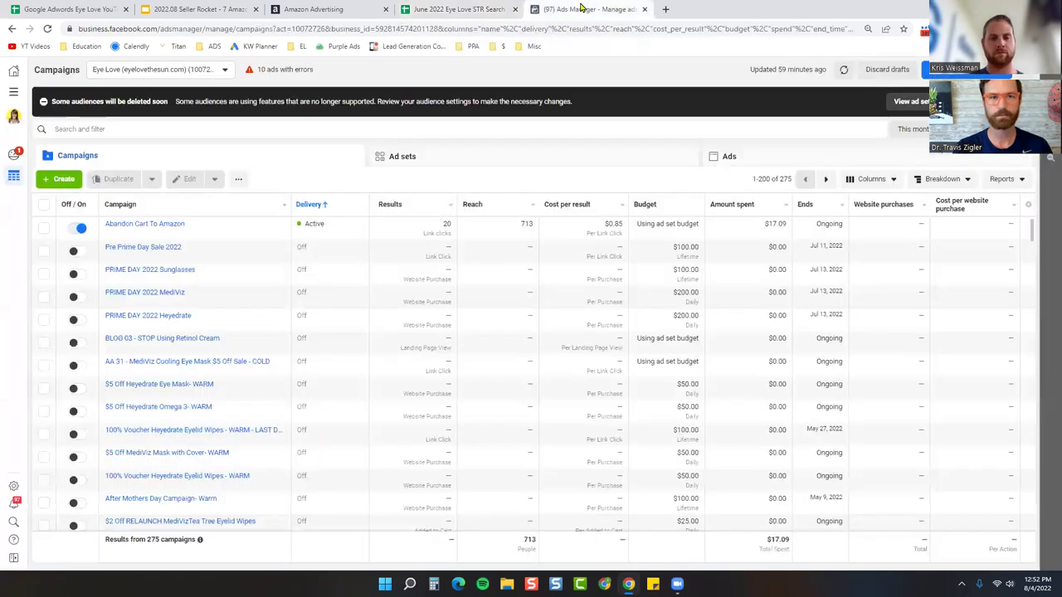
{"action": "left_click_drag", "start_coordinate": [502, 9], "coordinate": [646, 10]}
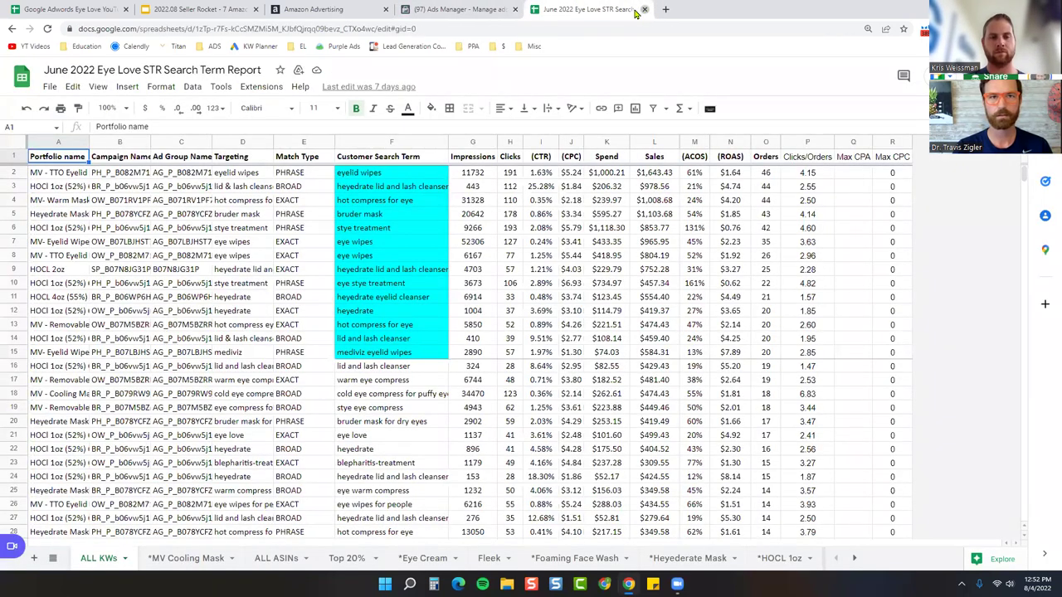
{"action": "left_click", "coordinate": [636, 10]}
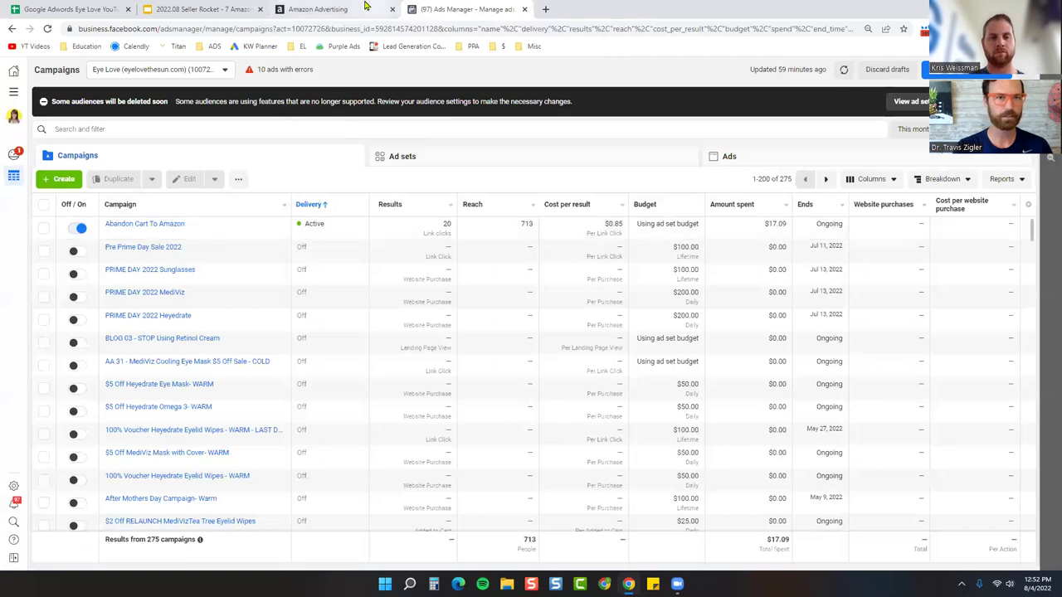
Return to all Amazon Attribution campaigns and start creating a new campaign, checking the AA 47 name in the tracking spreadsheet
{"action": "left_click", "coordinate": [365, 7]}
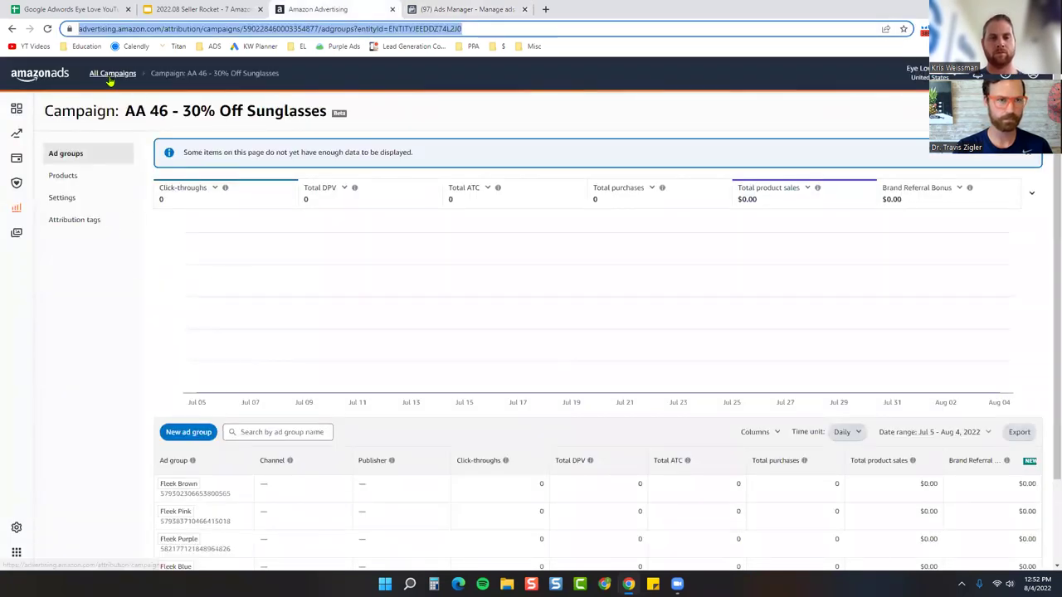
{"action": "left_click", "coordinate": [113, 72]}
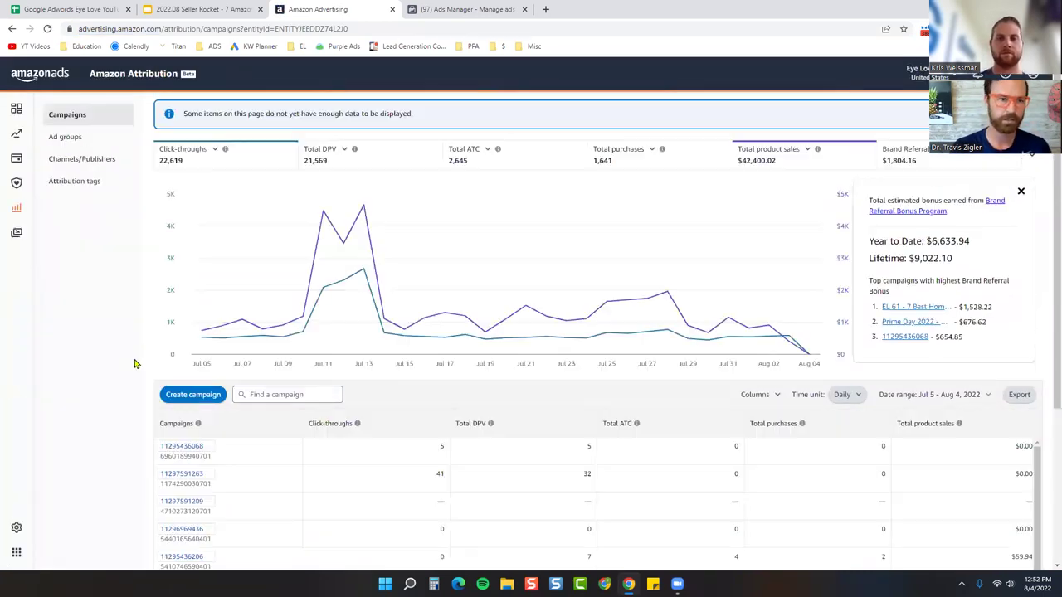
{"action": "left_click", "coordinate": [179, 397]}
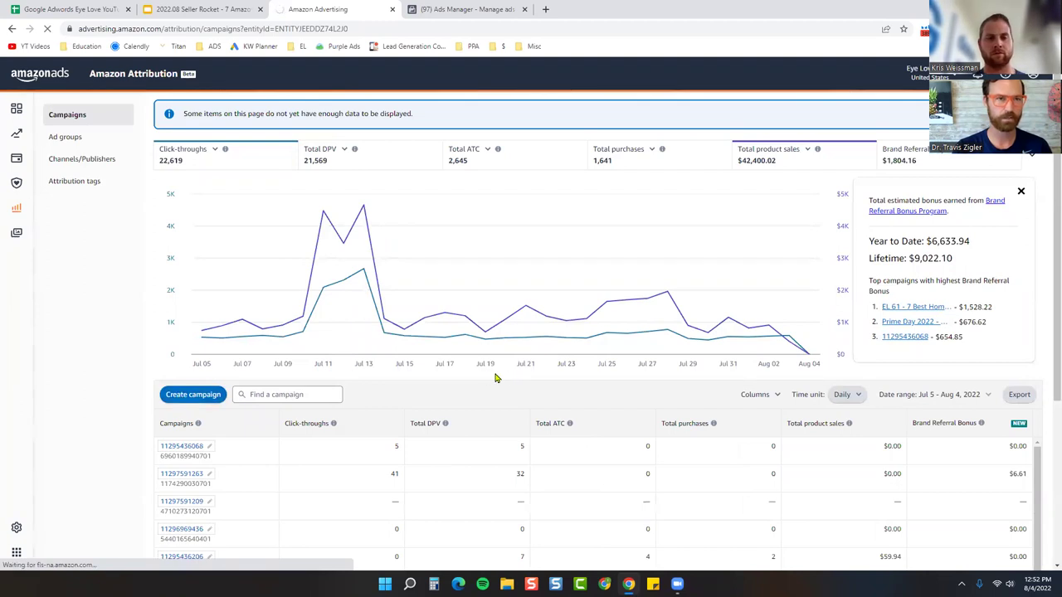
{"action": "left_click", "coordinate": [99, 9]}
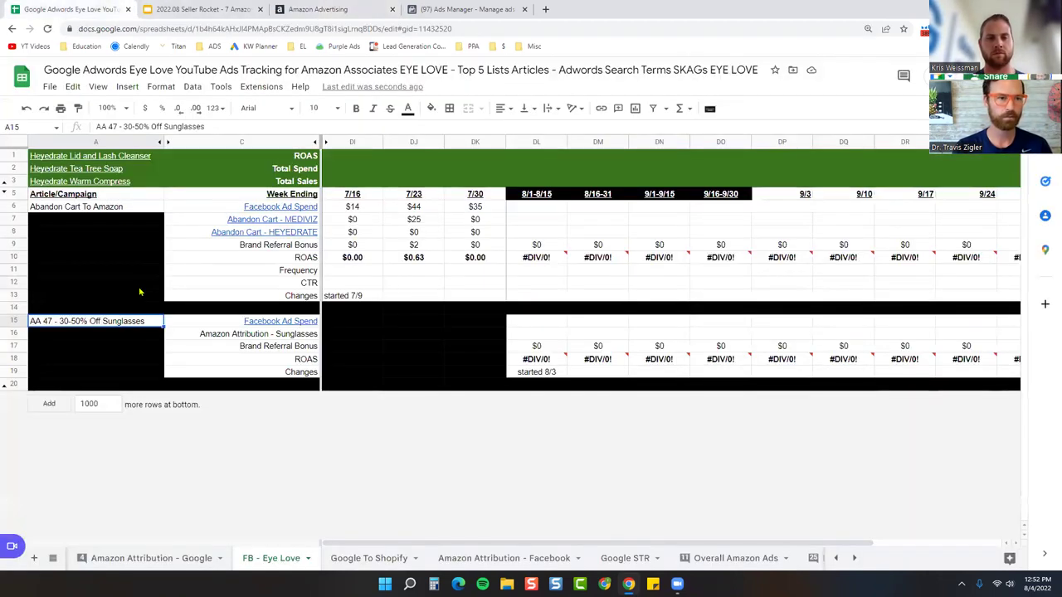
{"action": "left_click", "coordinate": [319, 10]}
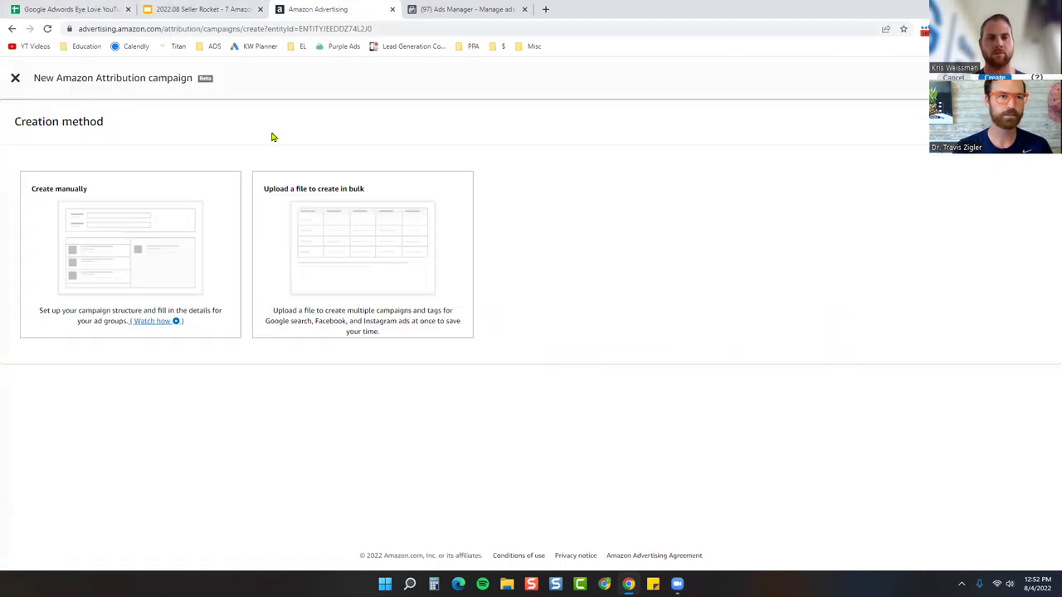
Choose manual creation, enter AA 47 - 30-50% Off Sunglasses as the campaign name and external ID, and add all listed Eye Love products
{"action": "left_click", "coordinate": [153, 249]}
{"action": "left_click", "coordinate": [175, 473]}
{"action": "left_click", "coordinate": [184, 413]}
{"action": "scroll", "coordinate": [184, 414], "scroll_direction": "down", "scroll_amount": 1}
{"action": "left_click", "coordinate": [166, 494]}
{"action": "left_click", "coordinate": [190, 477]}
{"action": "scroll", "coordinate": [412, 351], "scroll_direction": "down", "scroll_amount": 3}
{"action": "left_click", "coordinate": [497, 349]}
Open the Amazon product pages of the brown and black women's designer sunglasses from the added products list
{"action": "scroll", "coordinate": [548, 315], "scroll_direction": "down", "scroll_amount": 3}
{"action": "scroll", "coordinate": [603, 188], "scroll_direction": "up", "scroll_amount": 1}
{"action": "left_click", "coordinate": [604, 184]}
{"action": "key", "text": "ctrl+shift+Tab"}
{"action": "scroll", "coordinate": [632, 287], "scroll_direction": "down", "scroll_amount": 2}
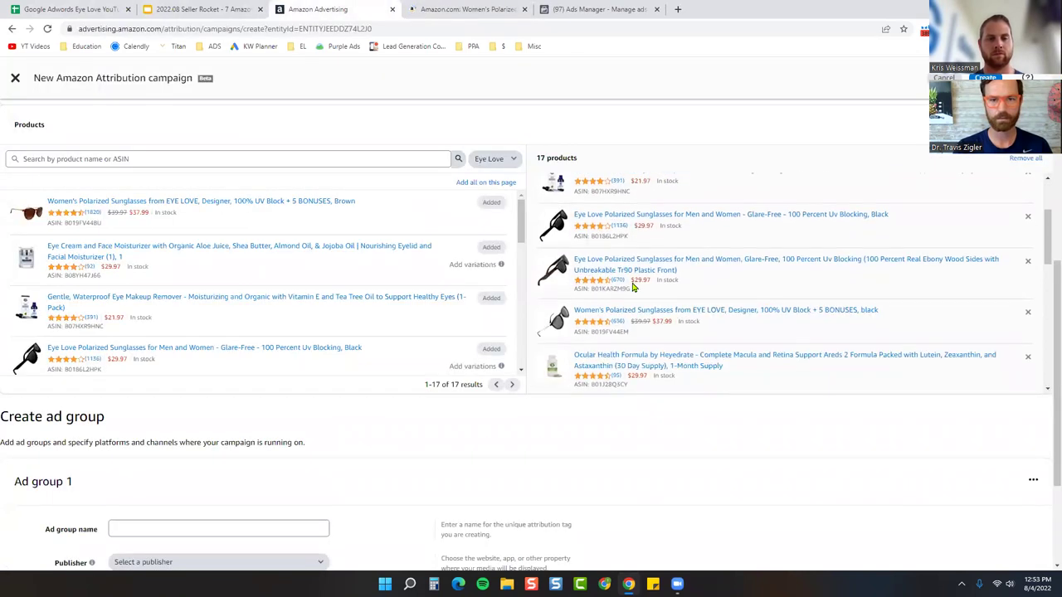
{"action": "scroll", "coordinate": [630, 282], "scroll_direction": "down", "scroll_amount": 1}
{"action": "left_click", "coordinate": [626, 259]}
{"action": "key", "text": "ctrl+shift+Tab"}
Open the Amazon product pages of the pink, blue and purple mirrored sunglasses from the added products list
{"action": "scroll", "coordinate": [676, 301], "scroll_direction": "down", "scroll_amount": 1}
{"action": "scroll", "coordinate": [677, 301], "scroll_direction": "down", "scroll_amount": 2}
{"action": "left_click", "coordinate": [617, 225]}
{"action": "left_click", "coordinate": [363, 5]}
{"action": "left_click", "coordinate": [647, 271]}
{"action": "left_click", "coordinate": [308, 7]}
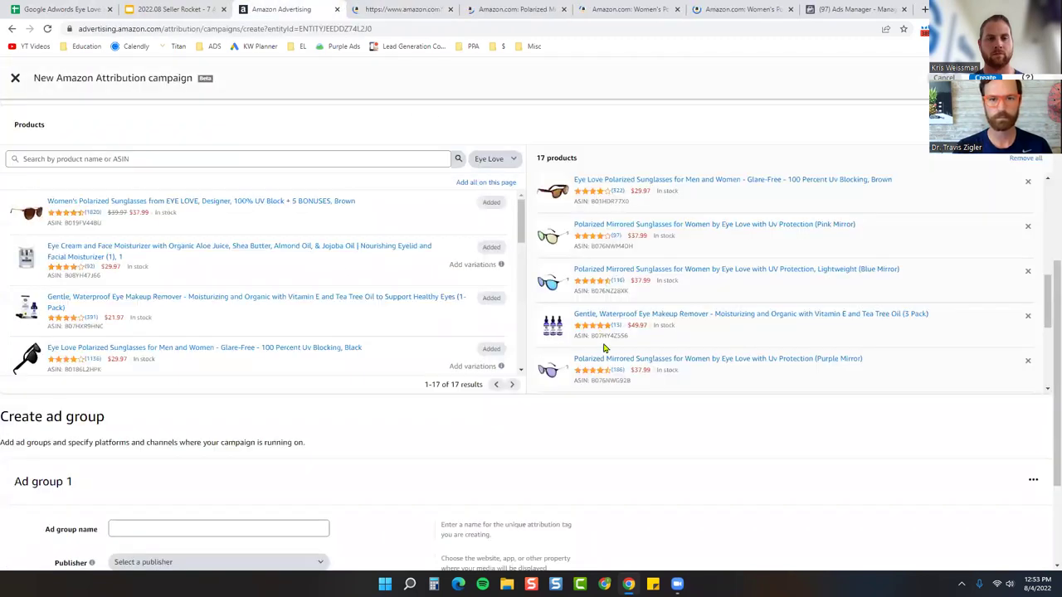
{"action": "left_click", "coordinate": [618, 359]}
{"action": "left_click", "coordinate": [236, 8]}
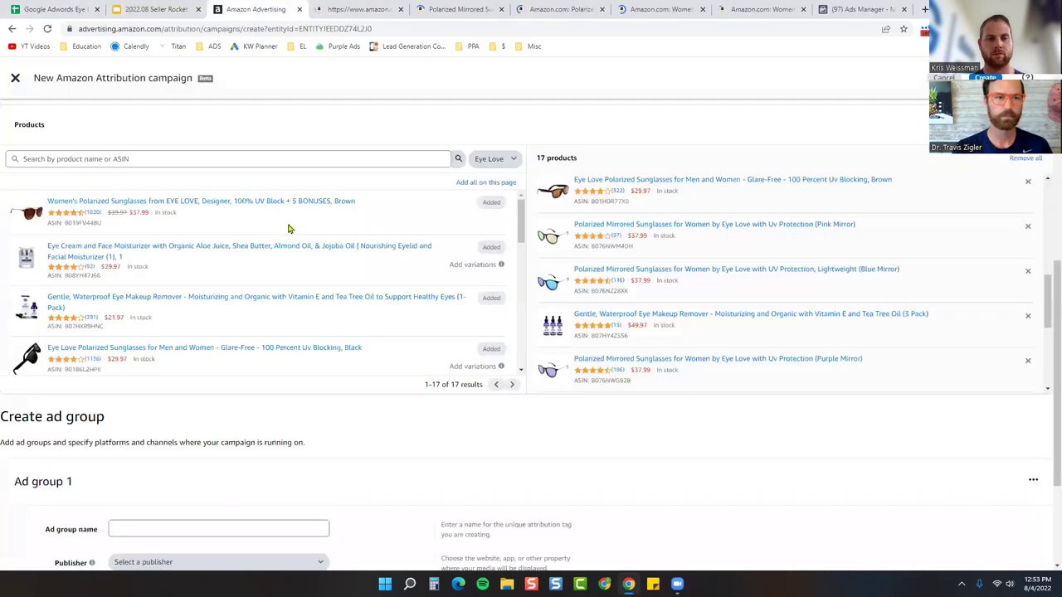
Fill in Ad group 1 as Fleek Brown with publisher Facebook, channel Social and the brown sunglasses' product URL as click-through URL
{"action": "scroll", "coordinate": [336, 410], "scroll_direction": "down", "scroll_amount": 2}
{"action": "left_click", "coordinate": [237, 357]}
{"action": "type", "text": "Fleek Brown"}
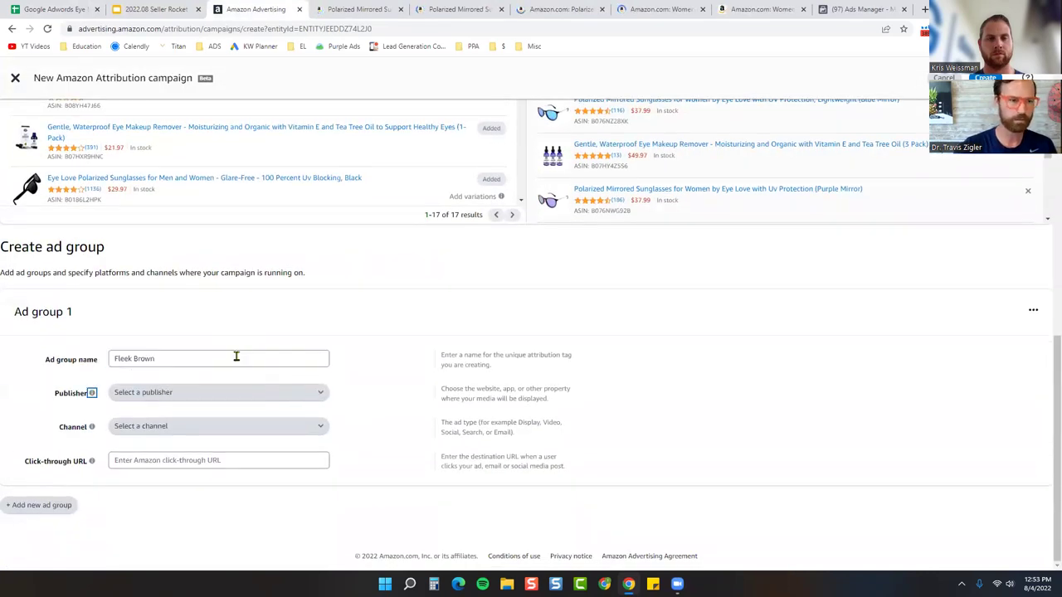
{"action": "left_click", "coordinate": [227, 393]}
{"action": "type", "text": "f"}
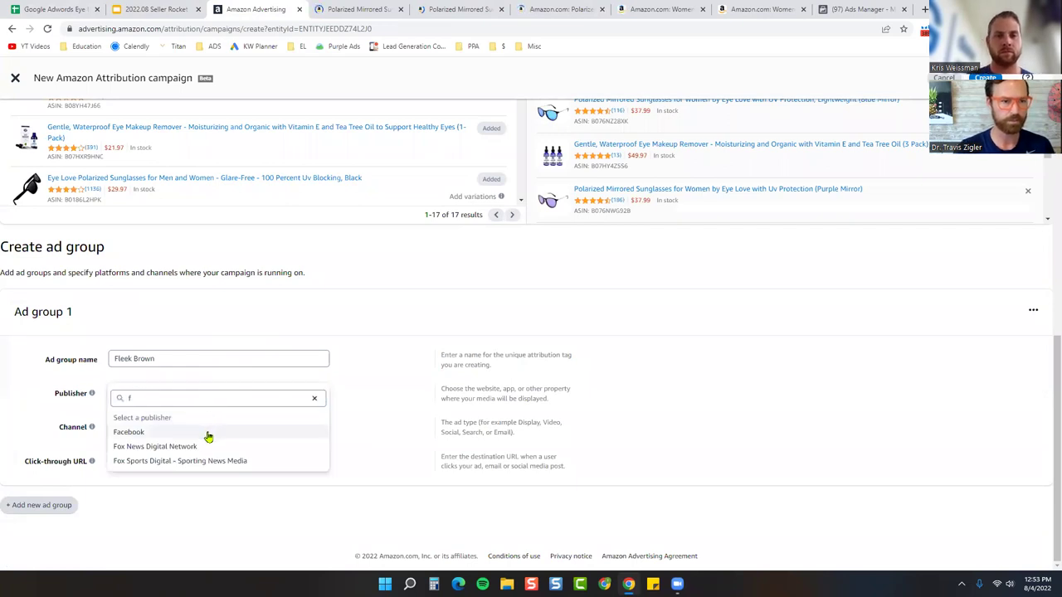
{"action": "left_click", "coordinate": [206, 433]}
{"action": "left_click", "coordinate": [190, 460]}
{"action": "left_click", "coordinate": [769, 6]}
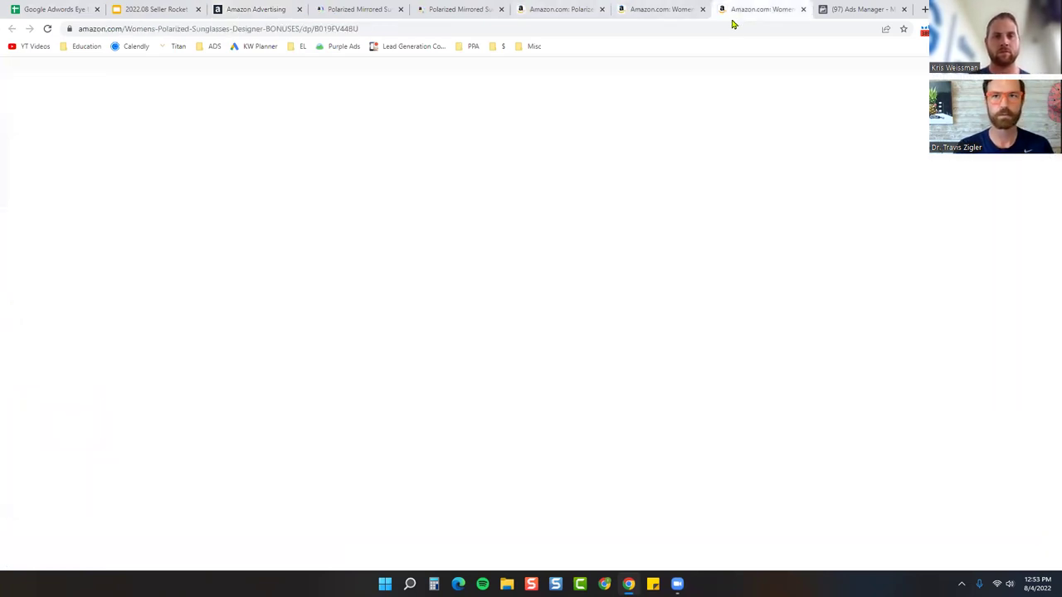
{"action": "left_click", "coordinate": [253, 9]}
{"action": "key", "text": "ctrl+v"}
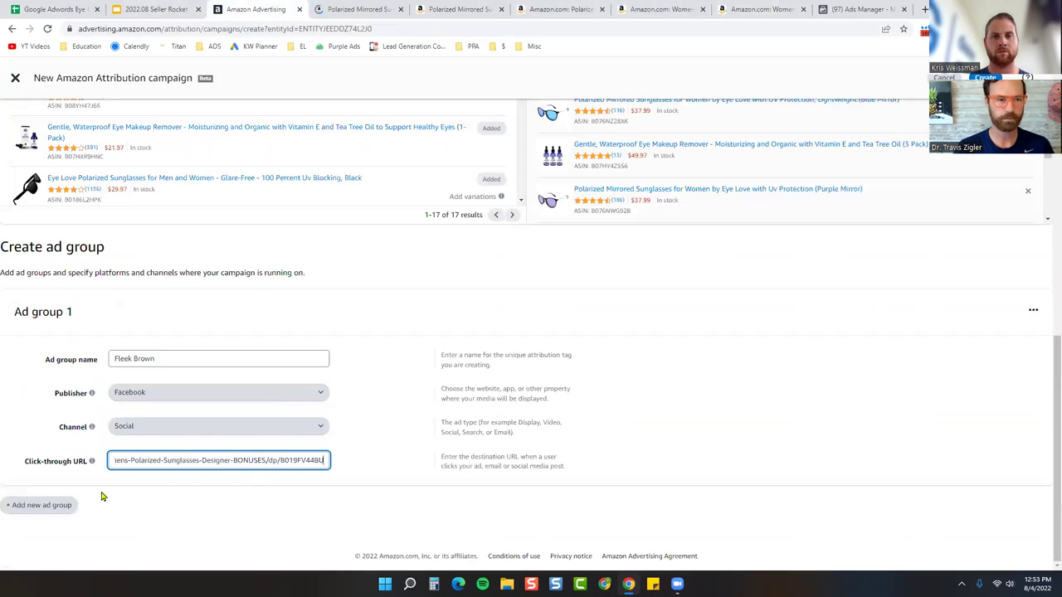
Add a second ad group and copy the product page URL of the black sunglasses
{"action": "left_click", "coordinate": [63, 505]}
{"action": "scroll", "coordinate": [182, 332], "scroll_direction": "down", "scroll_amount": 3}
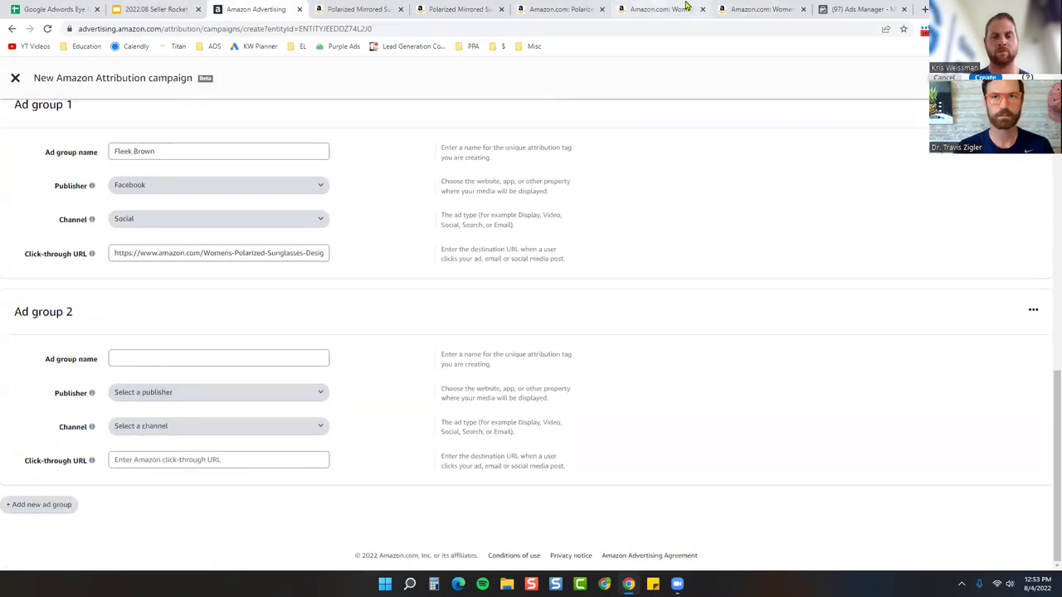
{"action": "left_click", "coordinate": [661, 9]}
{"action": "left_click", "coordinate": [249, 29]}
{"action": "key", "text": "ctrl+c"}
{"action": "left_click", "coordinate": [264, 9]}
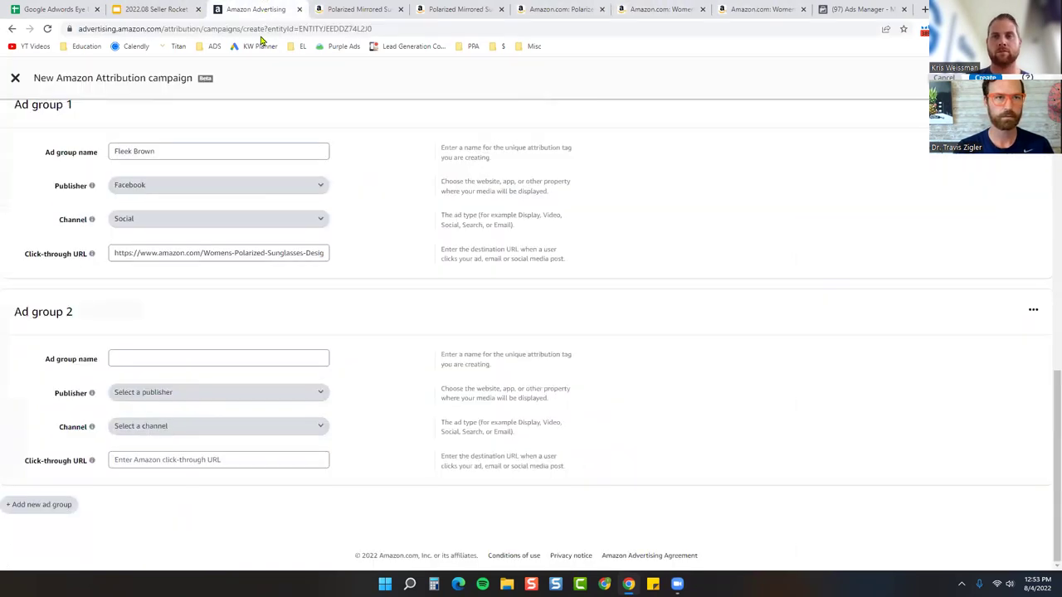
Fill in Ad group 2 as Fleek Black with publisher Facebook, channel Social and the copied black sunglasses URL as click-through URL
{"action": "left_click", "coordinate": [185, 357]}
{"action": "type", "text": "Fleek B"}
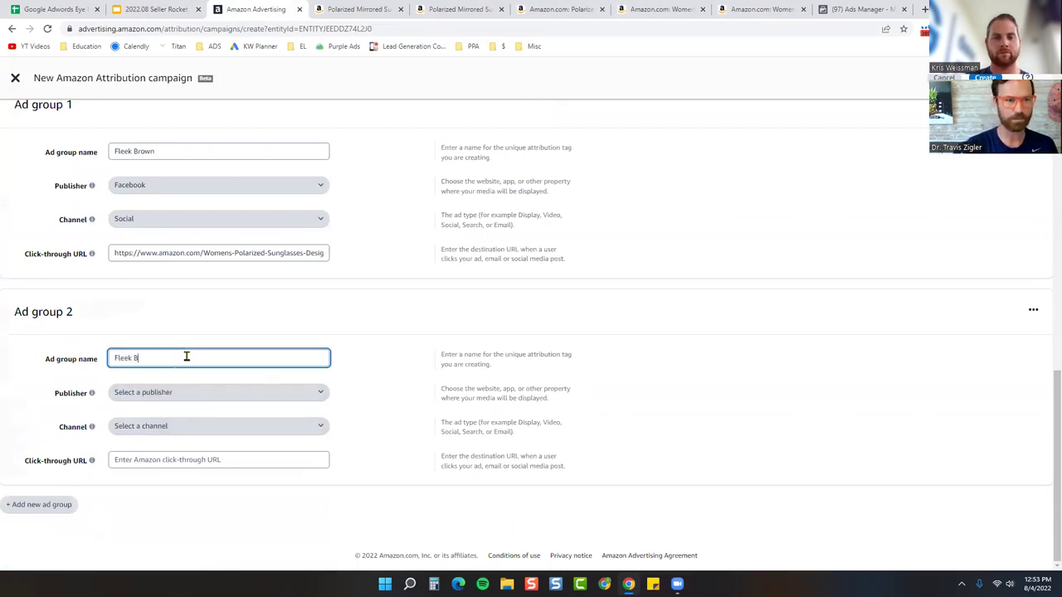
{"action": "left_click", "coordinate": [178, 393]}
{"action": "type", "text": "f"}
{"action": "left_click", "coordinate": [171, 396]}
{"action": "left_click", "coordinate": [176, 459]}
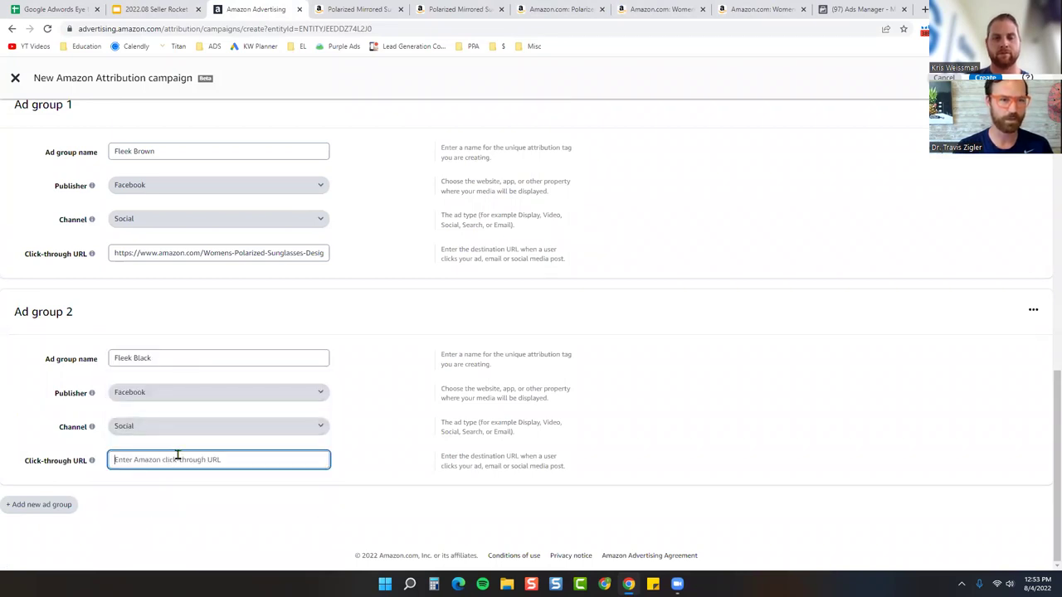
{"action": "key", "text": "ctrl+v"}
Close the black and brown sunglasses product pages and go to the Pink Mirror sunglasses page
{"action": "left_click", "coordinate": [651, 9]}
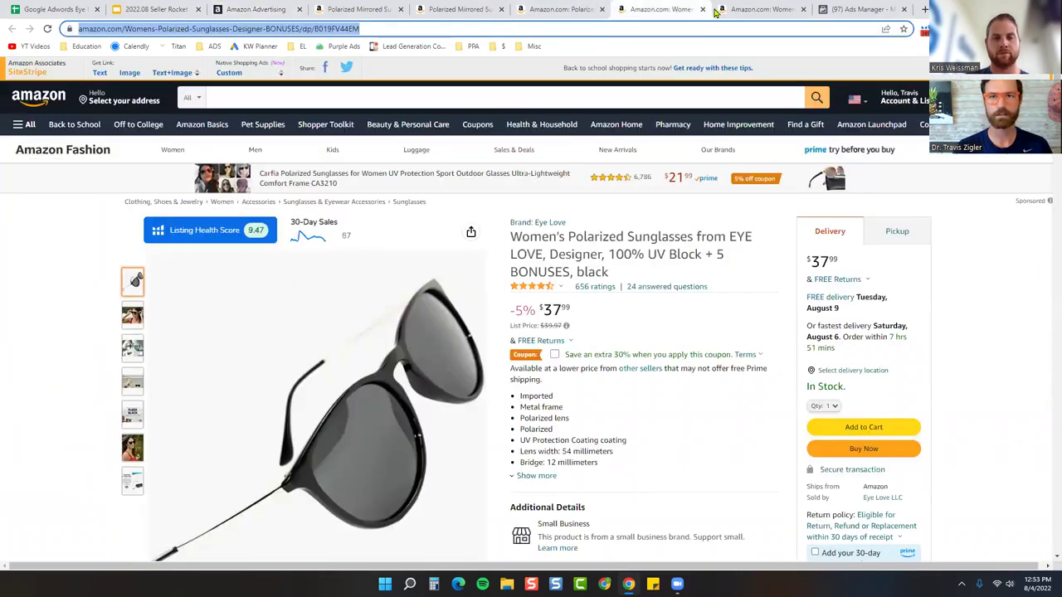
{"action": "left_click", "coordinate": [702, 9]}
{"action": "left_click", "coordinate": [556, 9]}
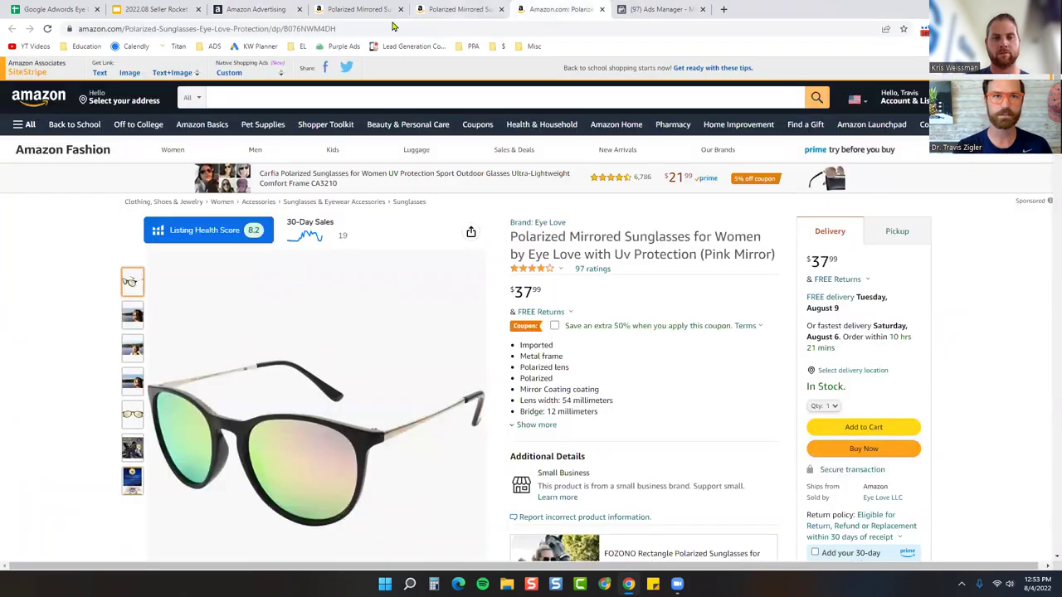
Add a third ad group named Fleek Pink with publisher Facebook, channel Social and the pink sunglasses' product URL as click-through URL
{"action": "left_click", "coordinate": [256, 9]}
{"action": "left_click", "coordinate": [42, 504]}
{"action": "scroll", "coordinate": [211, 441], "scroll_direction": "down", "scroll_amount": 3}
{"action": "left_click", "coordinate": [180, 356]}
{"action": "type", "text": "Fleek Pink"}
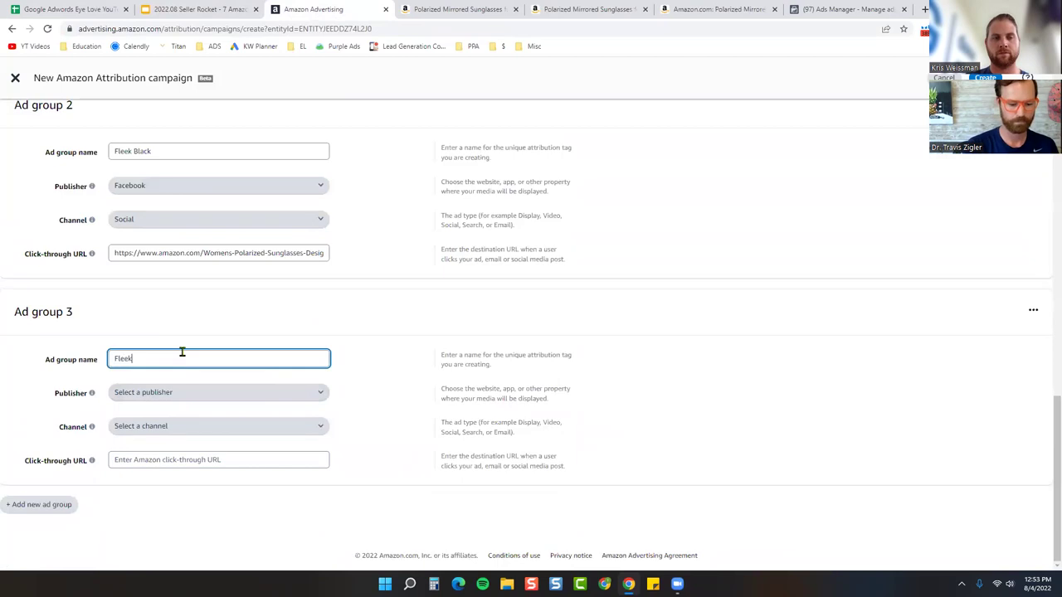
{"action": "left_click", "coordinate": [175, 395]}
{"action": "left_click", "coordinate": [170, 396]}
{"action": "left_click", "coordinate": [167, 460]}
{"action": "key", "text": "ctrl+v"}
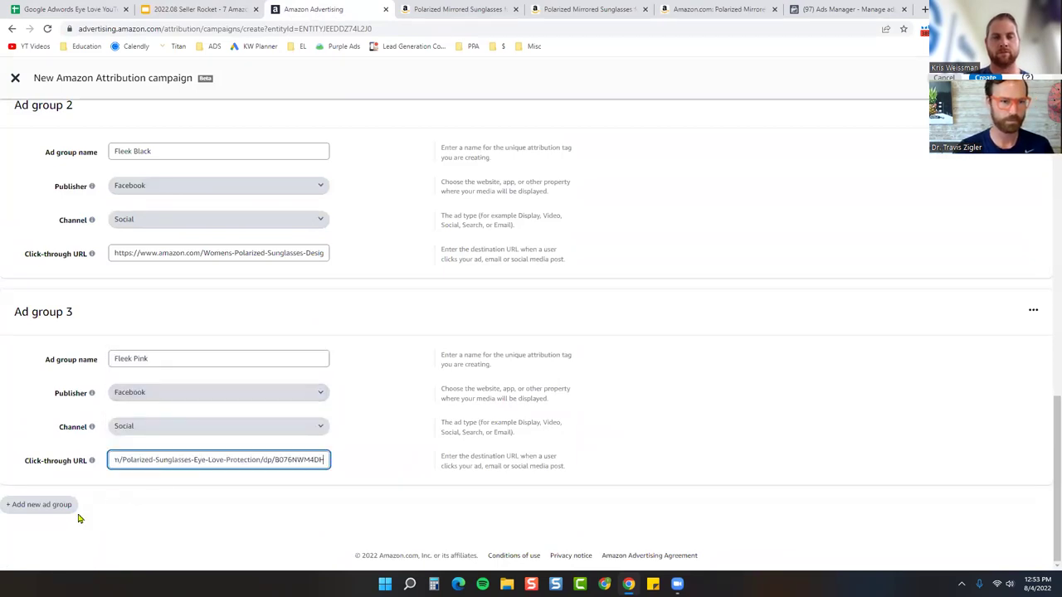
Add a fourth ad group, close the Pink Mirror product page and copy the product page URL of the Blue Mirror sunglasses
{"action": "left_click", "coordinate": [65, 509]}
{"action": "left_click", "coordinate": [651, 6]}
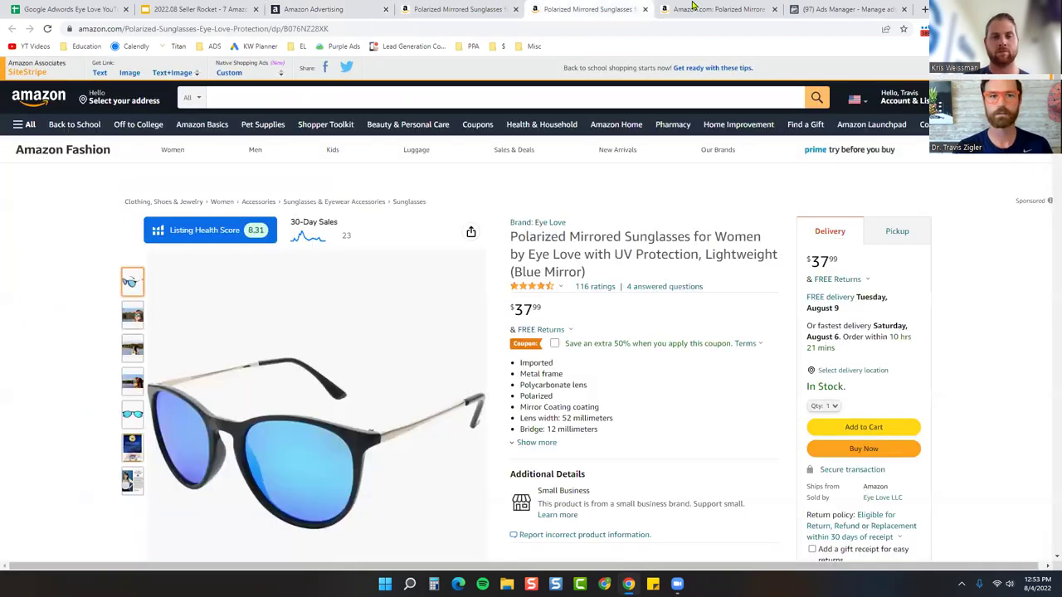
{"action": "left_click", "coordinate": [746, 7]}
{"action": "key", "text": "ctrl+w"}
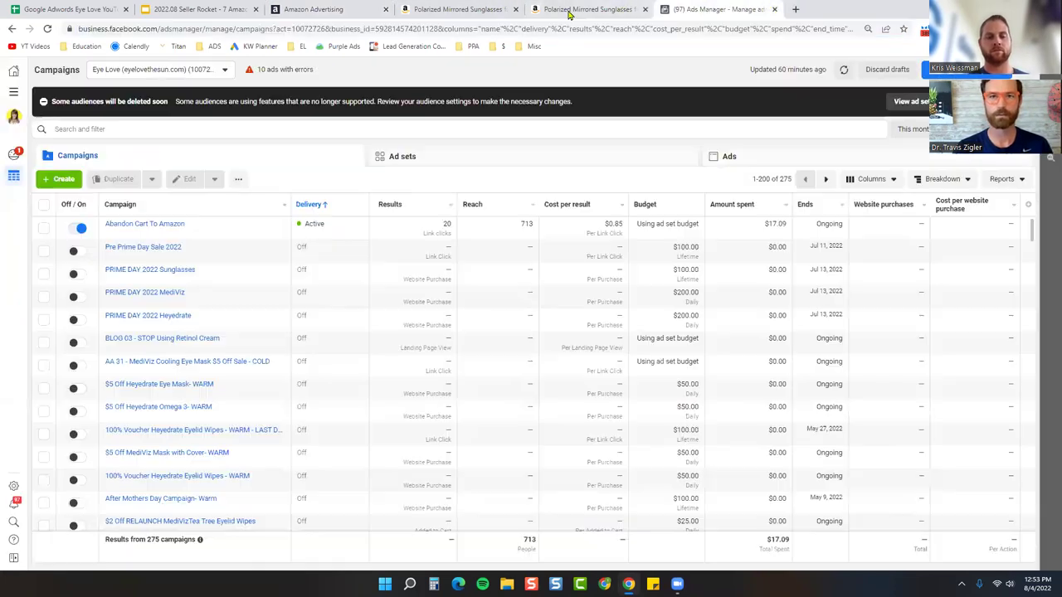
{"action": "left_click", "coordinate": [623, 7]}
{"action": "left_click", "coordinate": [208, 28]}
Fill in Ad group 4 as Fleek Blue with publisher Facebook, channel Social and the copied Blue Mirror sunglasses URL as click-through URL
{"action": "left_click", "coordinate": [319, 9]}
{"action": "scroll", "coordinate": [298, 206], "scroll_direction": "down", "scroll_amount": 3}
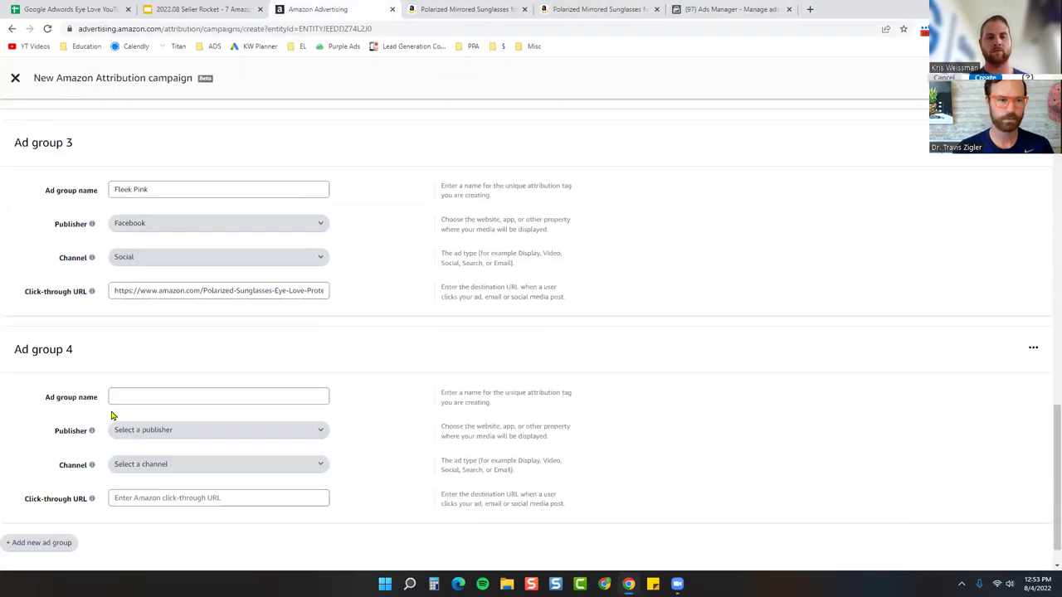
{"action": "left_click", "coordinate": [185, 360]}
{"action": "type", "text": "Fleek Blue"}
{"action": "key", "text": "Tab"}
{"action": "key", "text": "Tab"}
{"action": "left_click", "coordinate": [189, 392]}
{"action": "type", "text": "f"}
{"action": "left_click", "coordinate": [180, 397]}
{"action": "left_click", "coordinate": [159, 461]}
{"action": "type", "text": "https://www.amazon.com/Polarized-Sunglasses-Eye-Love-Protection/dp/B076NZ28XK"}
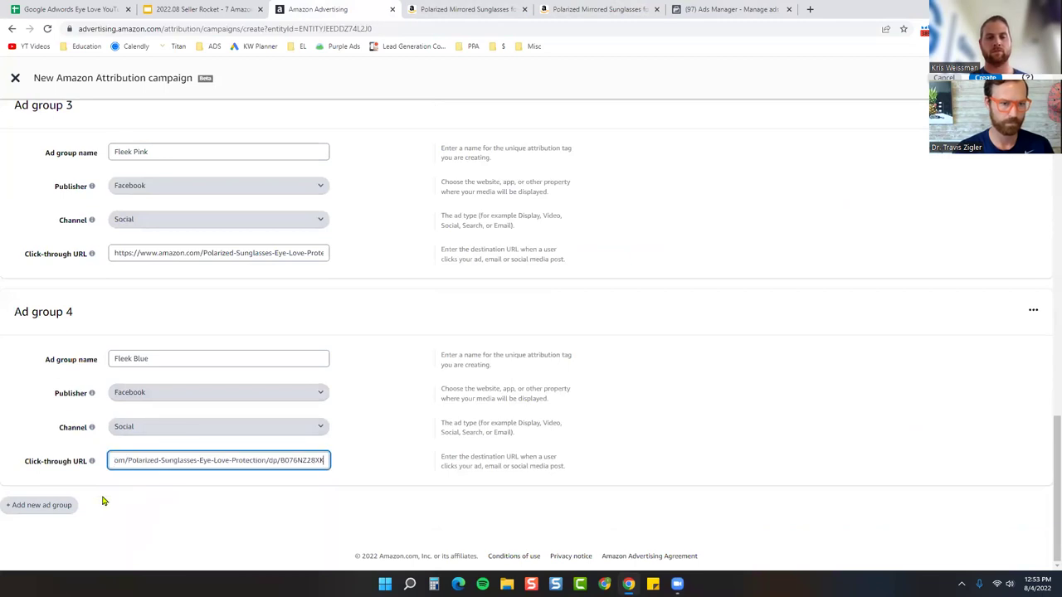
Add a fifth ad group and close the Blue Mirror product page to reach the Purple Mirror sunglasses page
{"action": "left_click", "coordinate": [50, 508]}
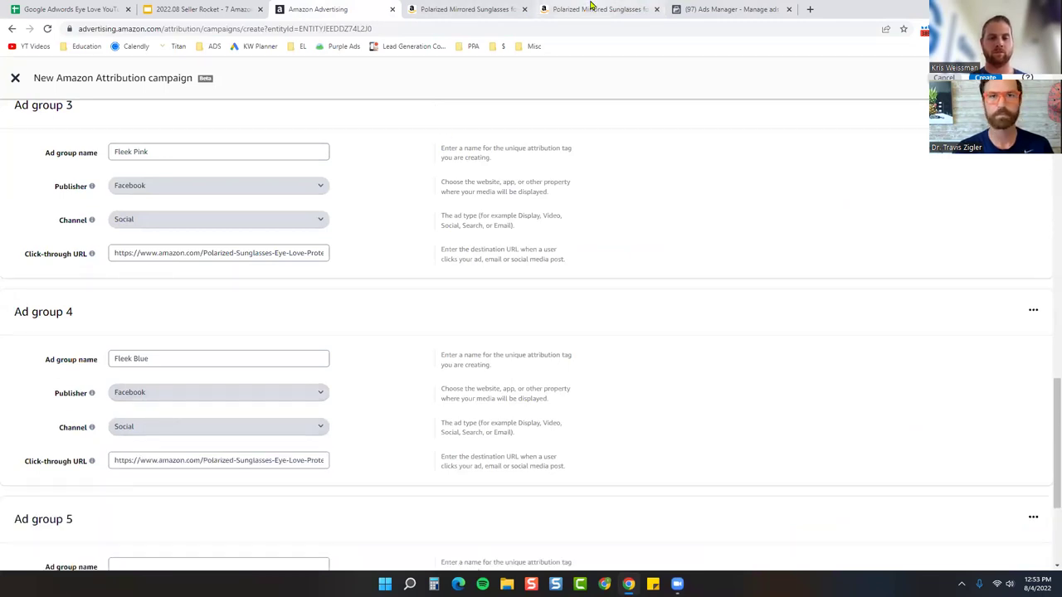
{"action": "left_click", "coordinate": [646, 12]}
{"action": "key", "text": "ctrl+w"}
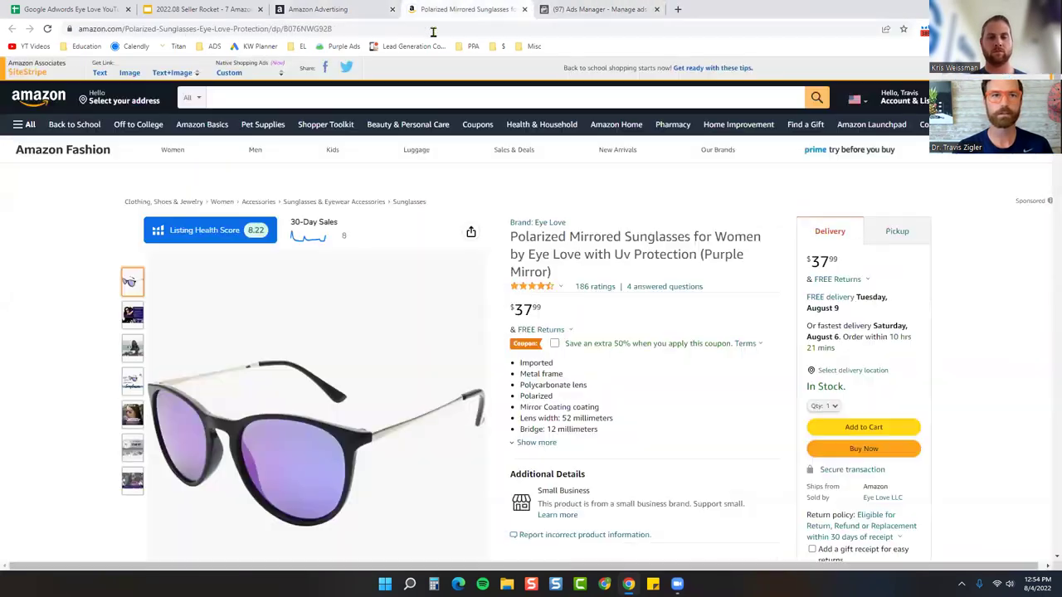
Fill in Ad group 5 as Fleek Purple with publisher Facebook, channel Social and the Purple Mirror sunglasses' product URL as click-through URL
{"action": "left_click", "coordinate": [332, 9]}
{"action": "scroll", "coordinate": [133, 348], "scroll_direction": "down", "scroll_amount": 1}
{"action": "left_click", "coordinate": [155, 407]}
{"action": "type", "text": "Fleek Purple"}
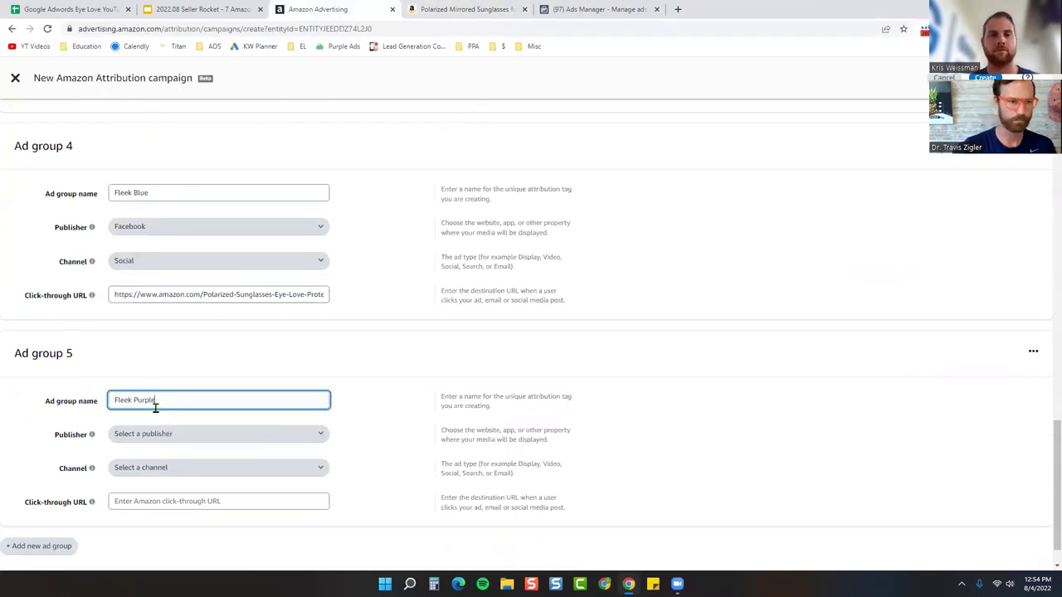
{"action": "left_click", "coordinate": [166, 442]}
{"action": "type", "text": "f"}
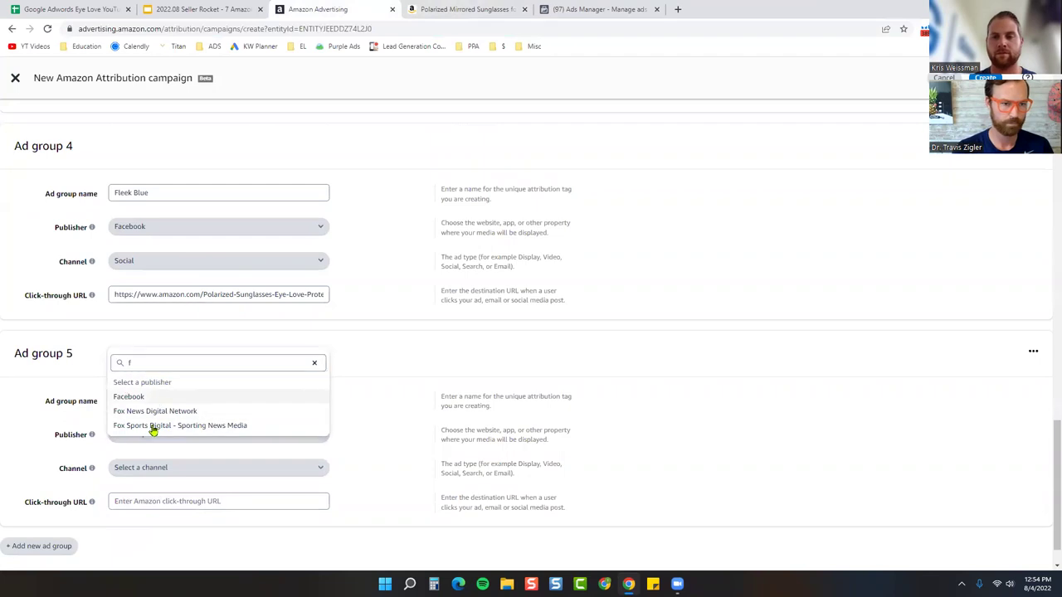
{"action": "key", "text": "Return"}
{"action": "left_click", "coordinate": [152, 502]}
{"action": "type", "text": "https://www.amazon.com/Polarized-Sunglasses-Eye-Love-Protection/dp/B076NWG92B"}
{"action": "key", "text": "Tab"}
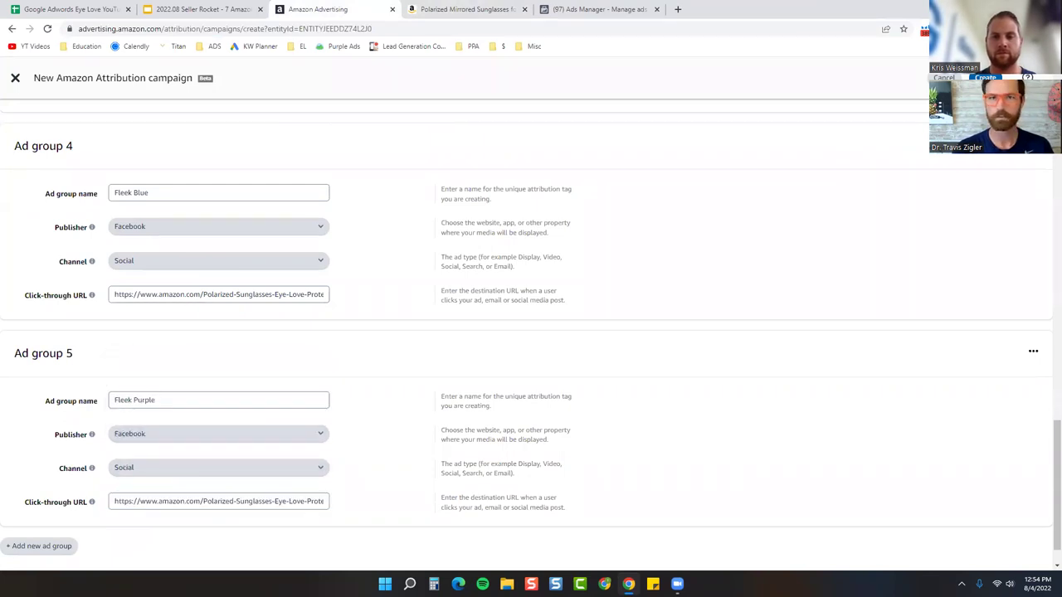
Switch to Facebook Ads Manager and start a new auction campaign with the Traffic objective
{"action": "left_click", "coordinate": [581, 10]}
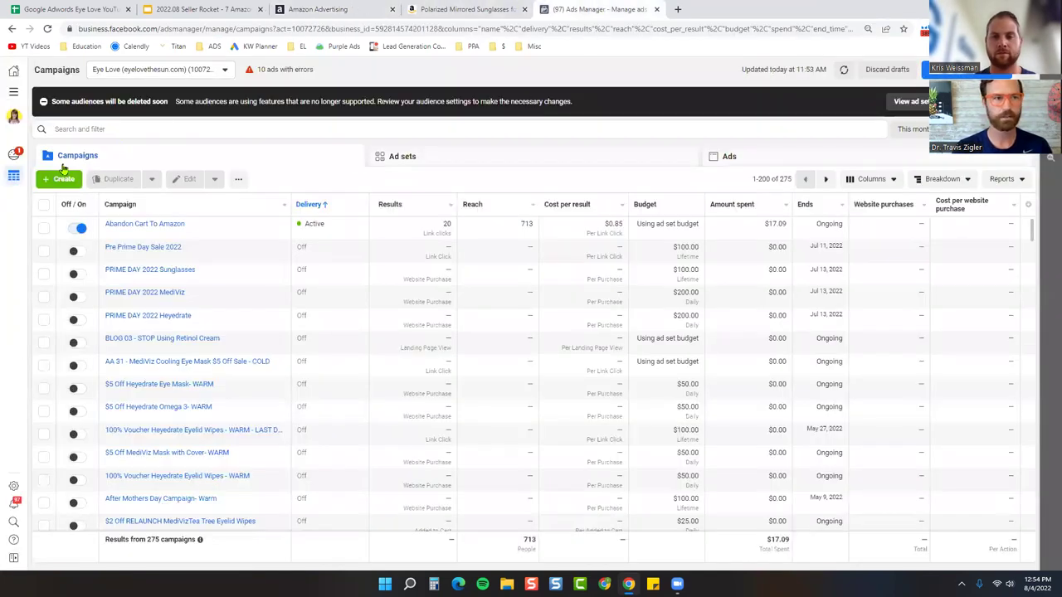
{"action": "left_click", "coordinate": [62, 180]}
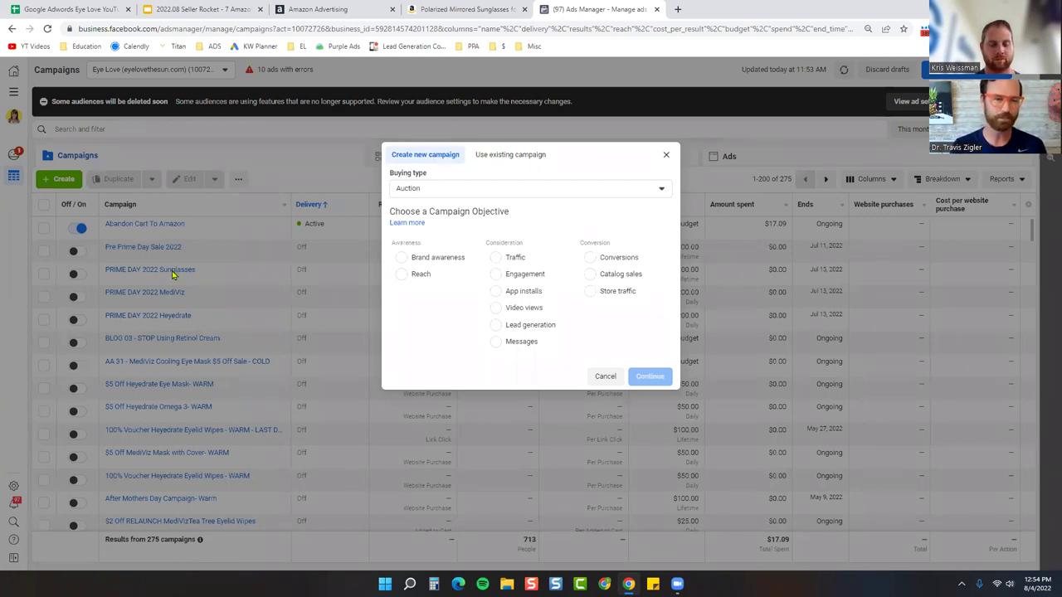
{"action": "left_click", "coordinate": [502, 259]}
{"action": "left_click", "coordinate": [473, 425]}
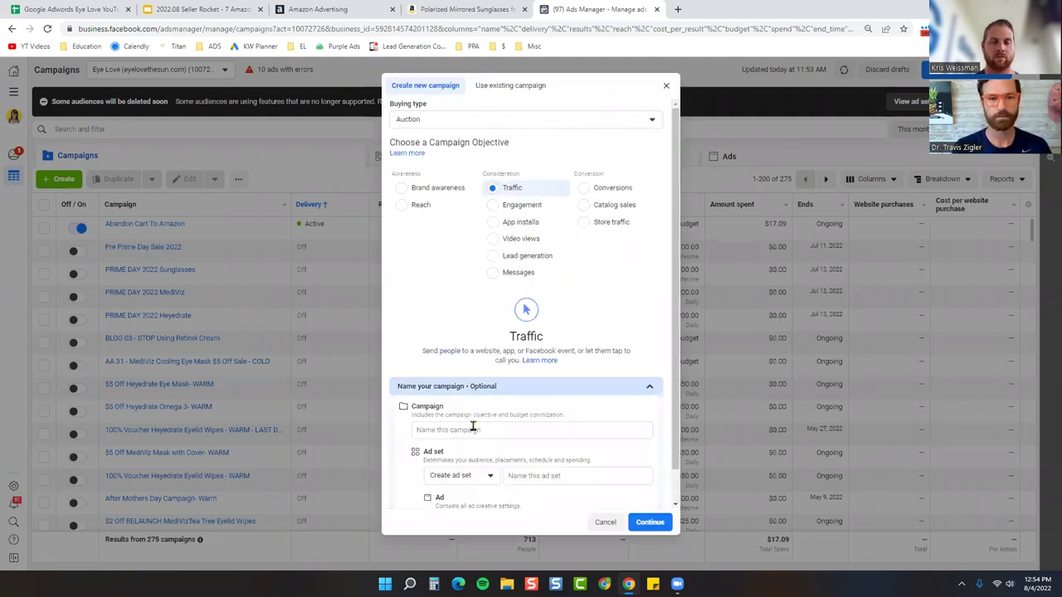
Name the new campaign AA 47 - 30-50% Off Sunglasses, as in the tracking spreadsheet, and create its draft
{"action": "left_click", "coordinate": [74, 9]}
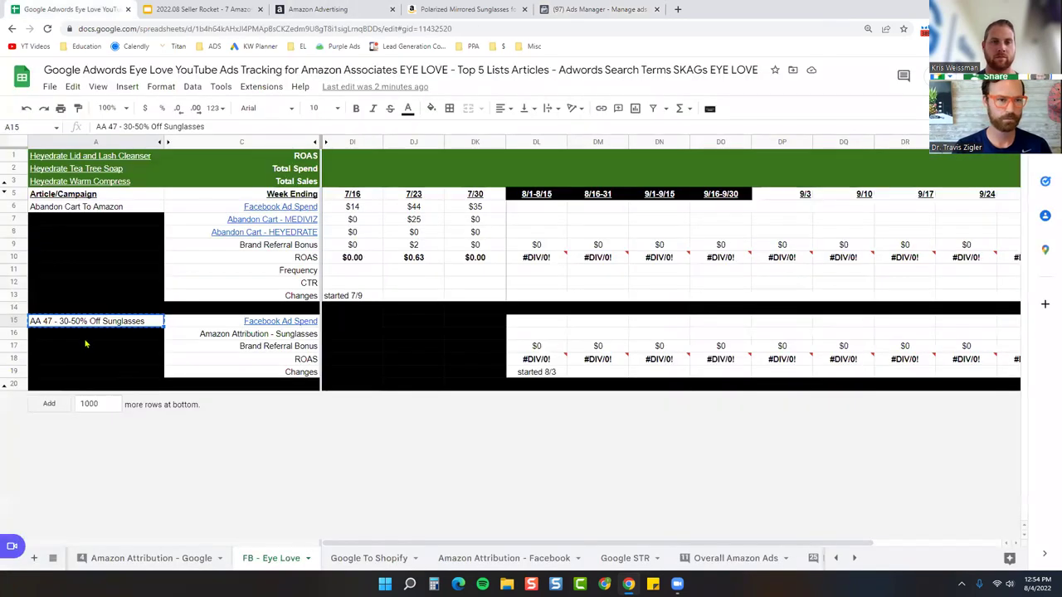
{"action": "left_click", "coordinate": [597, 9]}
{"action": "left_click", "coordinate": [448, 433]}
{"action": "type", "text": "AA 47 - 30-50% Off Sunglasses"}
{"action": "scroll", "coordinate": [616, 356], "scroll_direction": "down", "scroll_amount": 1}
{"action": "left_click", "coordinate": [632, 522]}
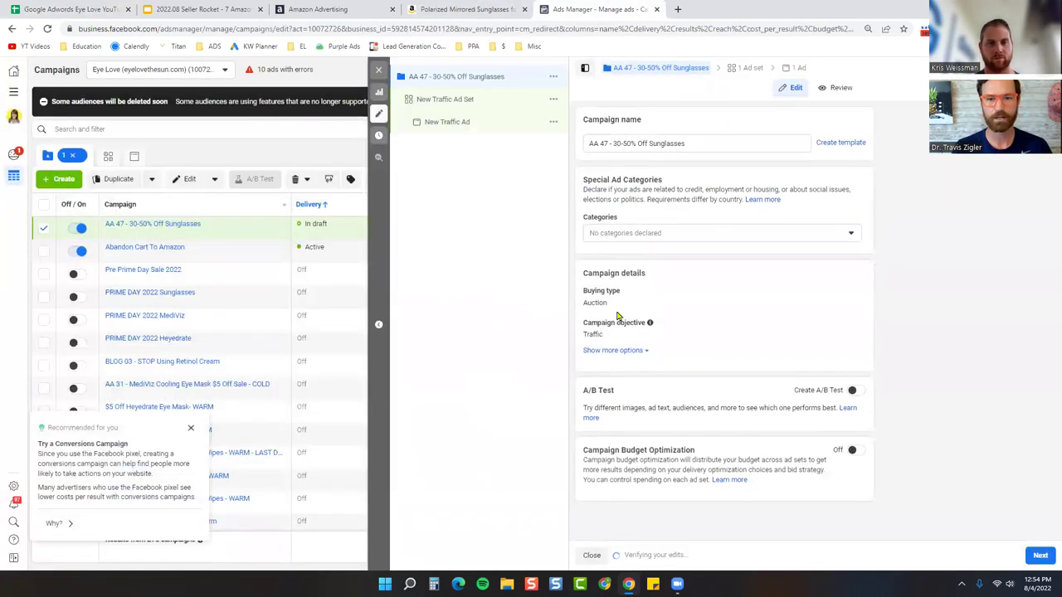
Continue to the new traffic ad set and edit its daily budget amount
{"action": "left_click", "coordinate": [1042, 556]}
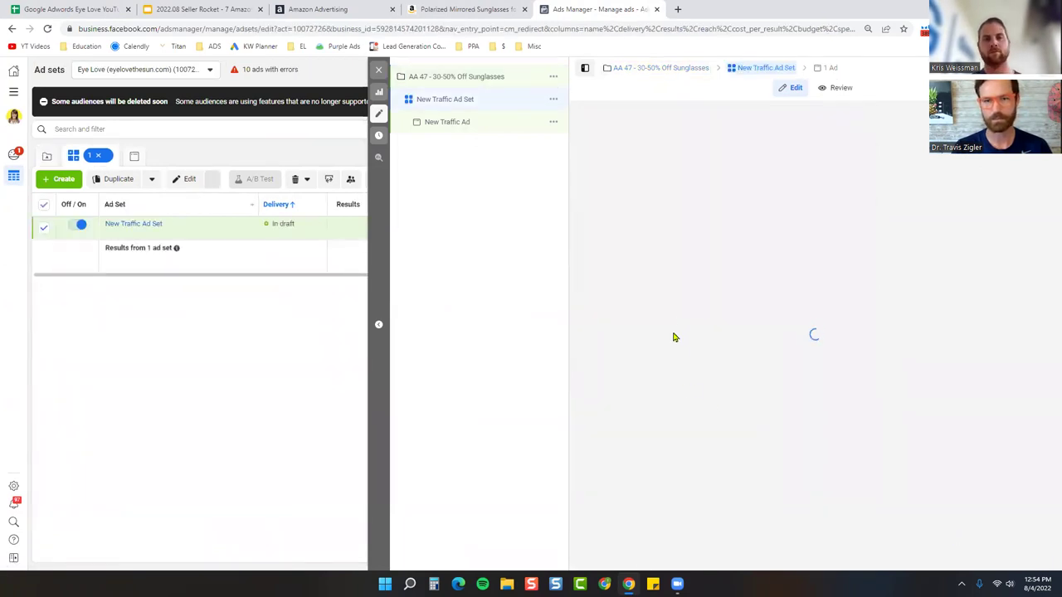
{"action": "triple_click", "coordinate": [657, 143]}
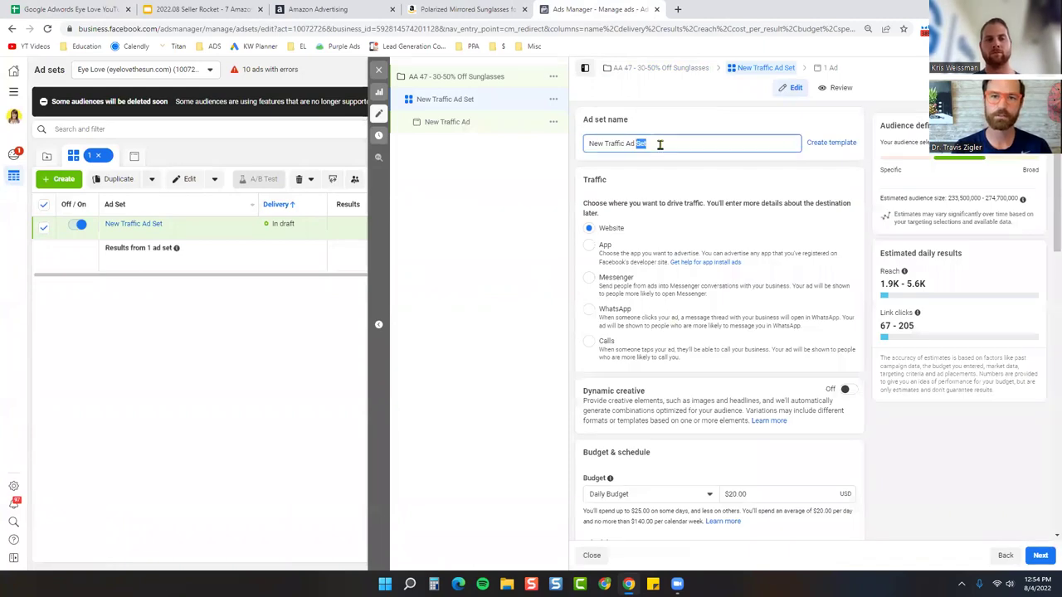
{"action": "scroll", "coordinate": [703, 268], "scroll_direction": "down", "scroll_amount": 2}
{"action": "left_click", "coordinate": [754, 329]}
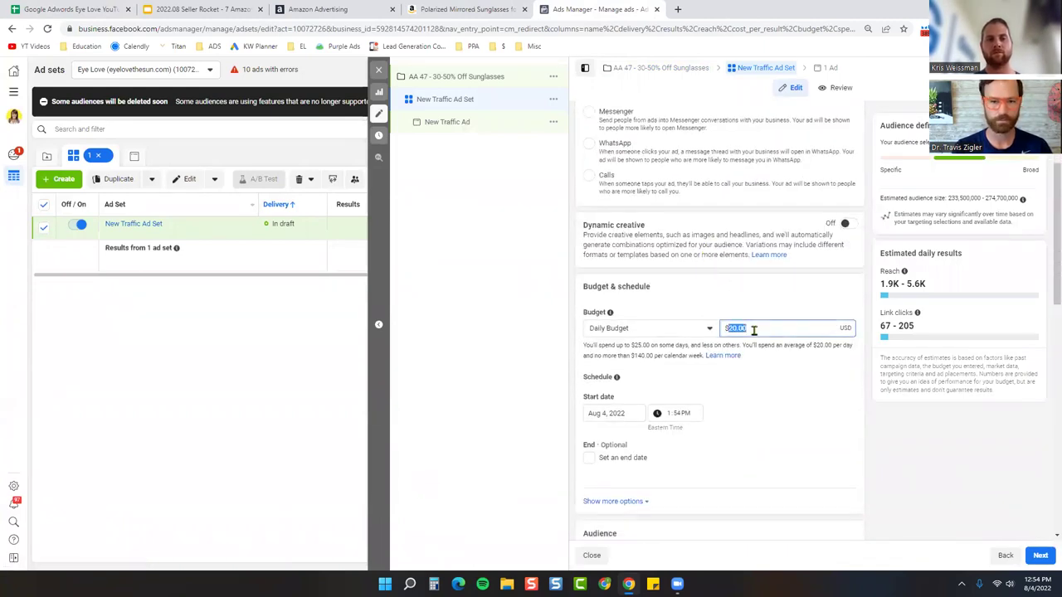
Restrict the ad set's audience to women aged 25 to 35
{"action": "scroll", "coordinate": [778, 388], "scroll_direction": "down", "scroll_amount": 5}
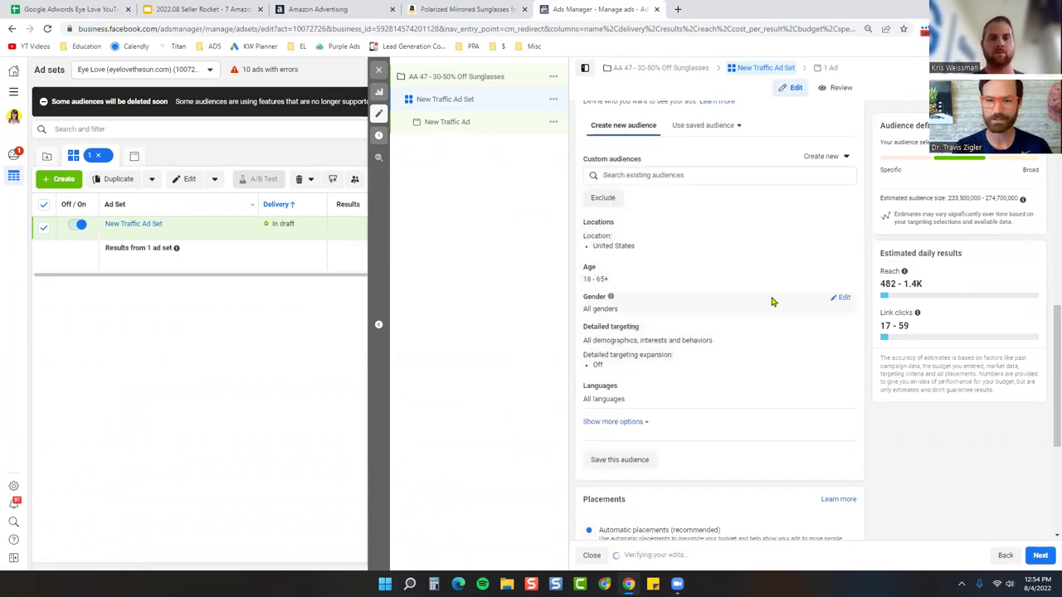
{"action": "left_click", "coordinate": [840, 300]}
{"action": "left_click", "coordinate": [657, 309]}
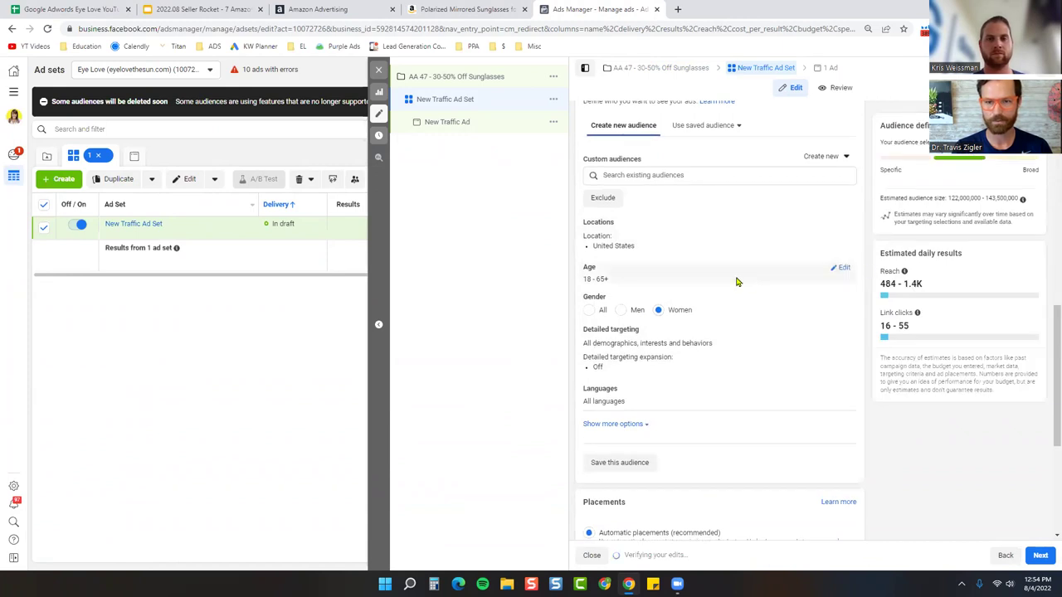
{"action": "left_click", "coordinate": [843, 268]}
{"action": "left_click", "coordinate": [591, 284]}
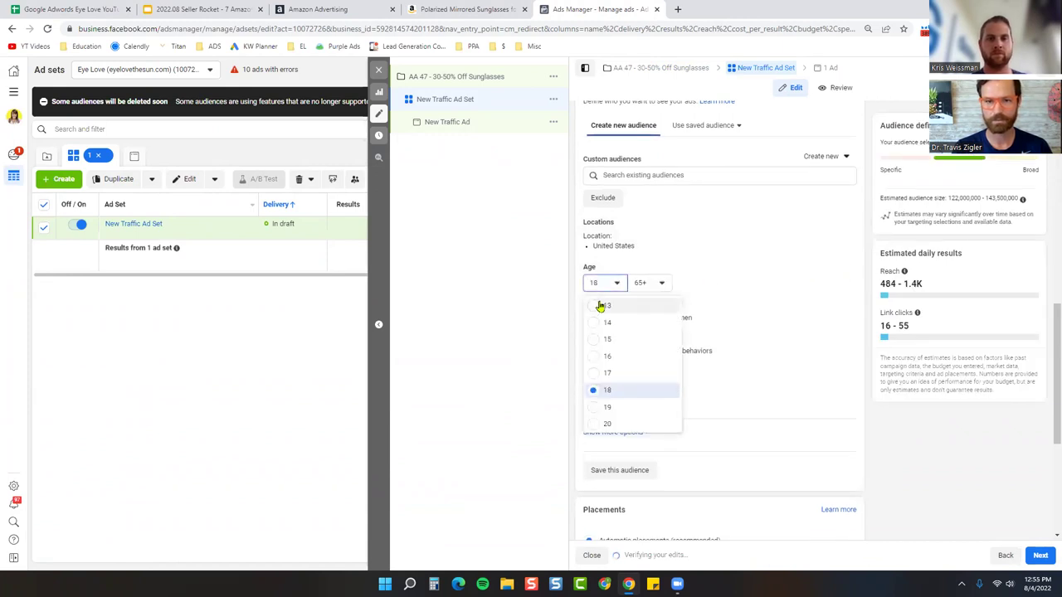
{"action": "scroll", "coordinate": [600, 349], "scroll_direction": "down", "scroll_amount": 1}
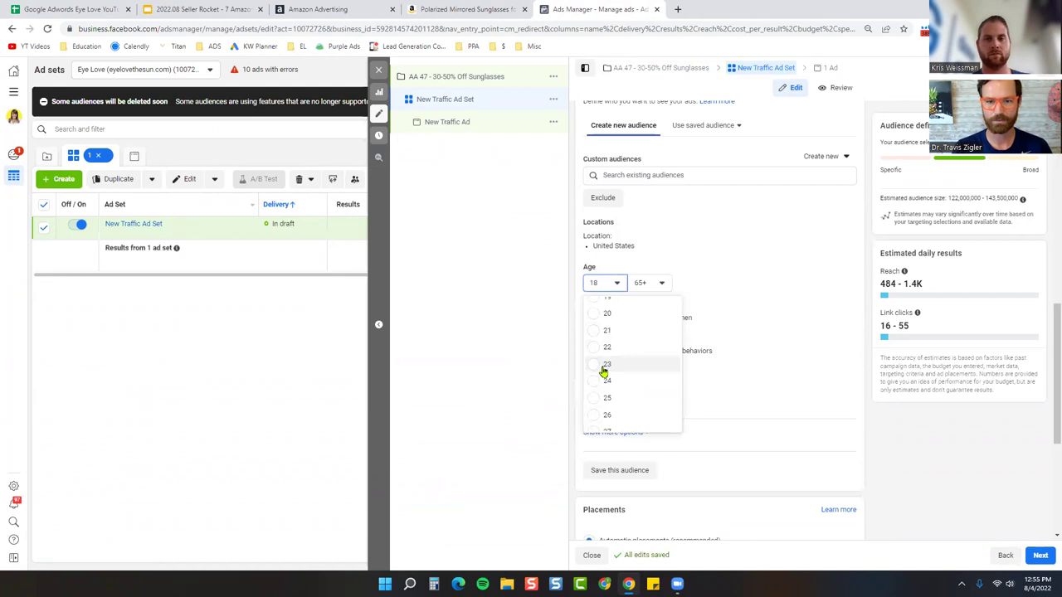
{"action": "left_click", "coordinate": [606, 398]}
{"action": "left_click", "coordinate": [651, 285]}
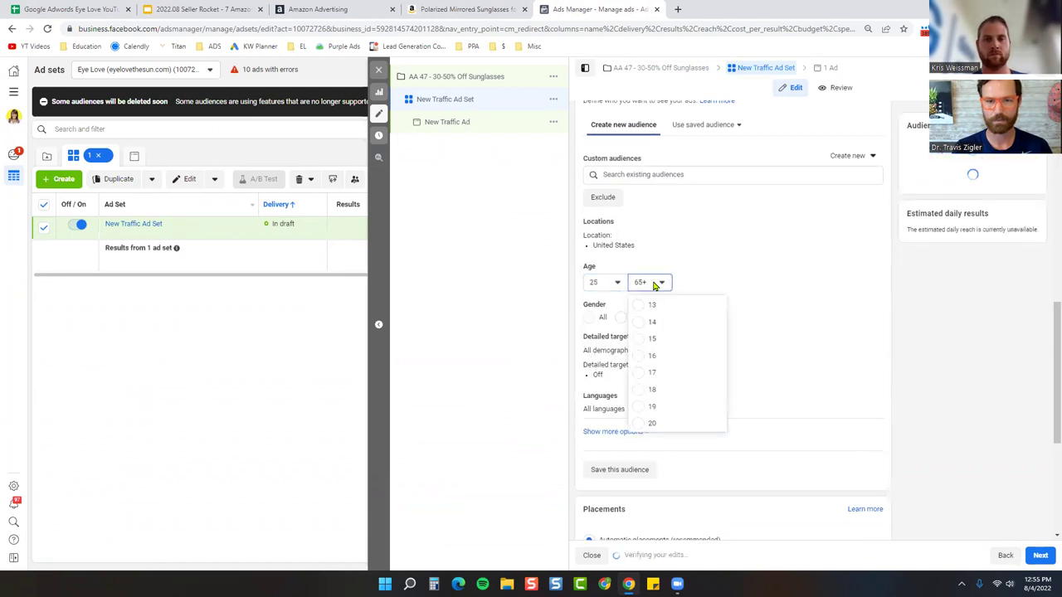
{"action": "scroll", "coordinate": [658, 390], "scroll_direction": "up", "scroll_amount": 5}
{"action": "scroll", "coordinate": [657, 390], "scroll_direction": "up", "scroll_amount": 3}
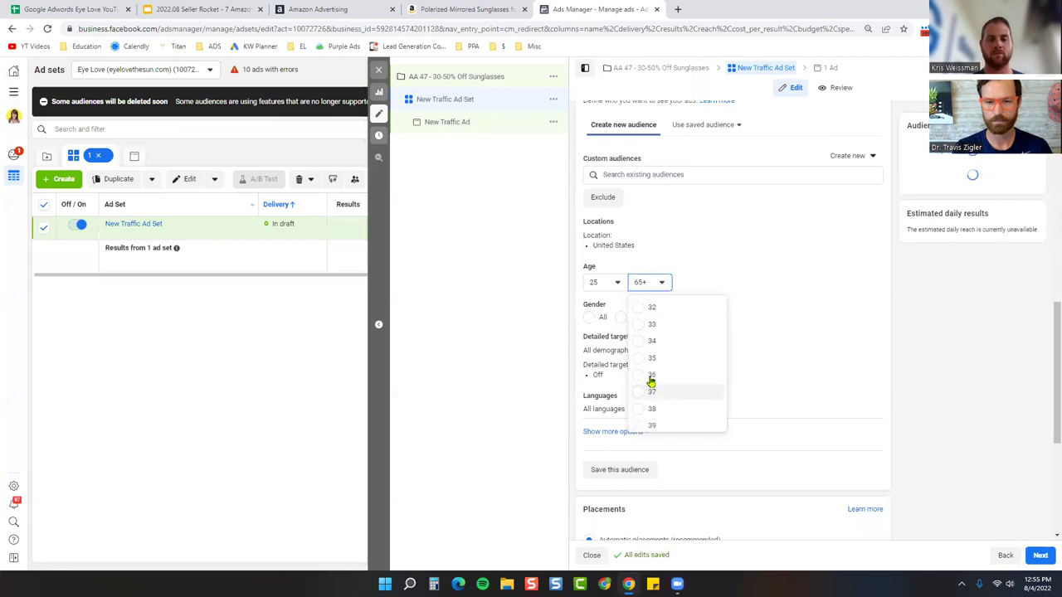
{"action": "scroll", "coordinate": [652, 387], "scroll_direction": "down", "scroll_amount": 5}
{"action": "left_click", "coordinate": [654, 360]}
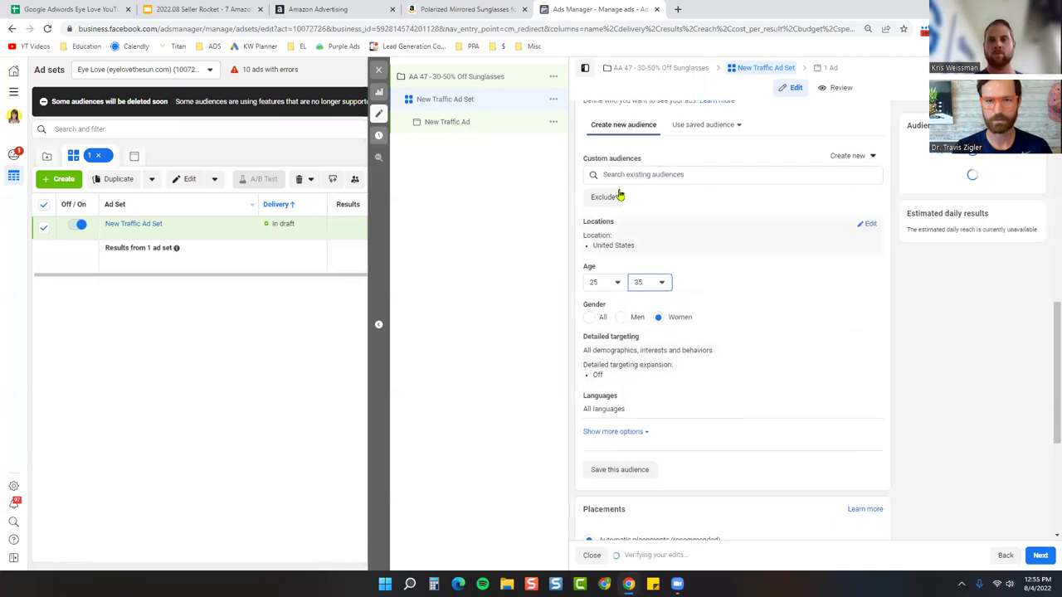
Continue to the new traffic ad and choose dryeyeshow as its Instagram account
{"action": "scroll", "coordinate": [714, 418], "scroll_direction": "down", "scroll_amount": 3}
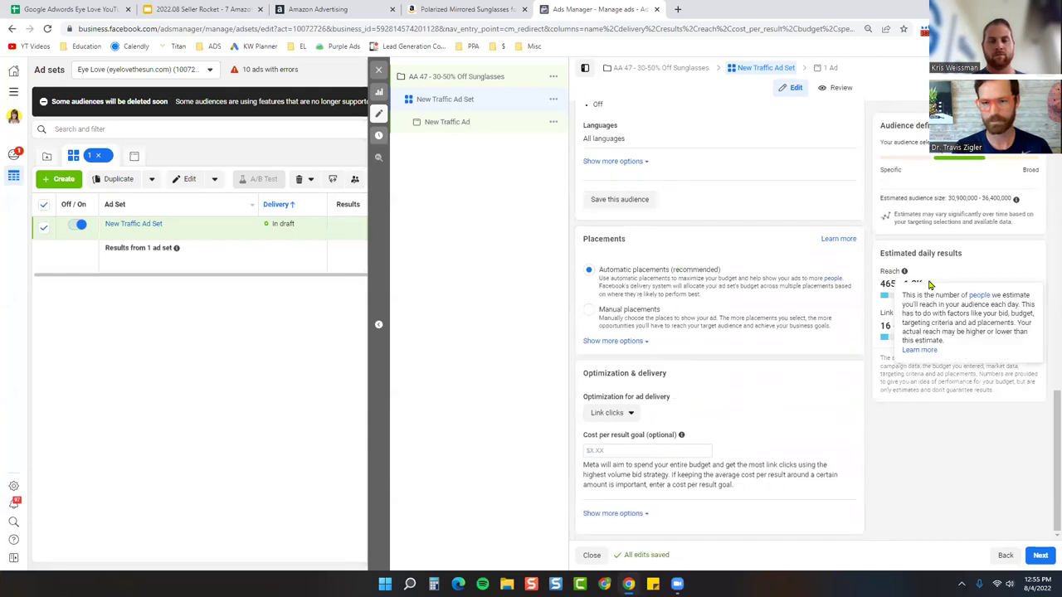
{"action": "left_click", "coordinate": [1041, 555]}
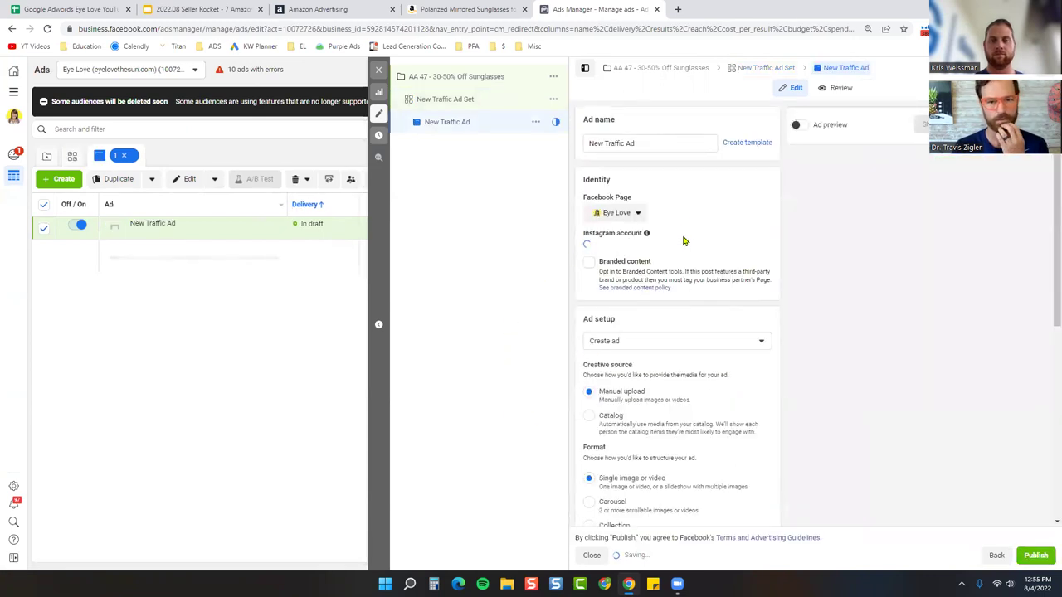
{"action": "left_click", "coordinate": [646, 254]}
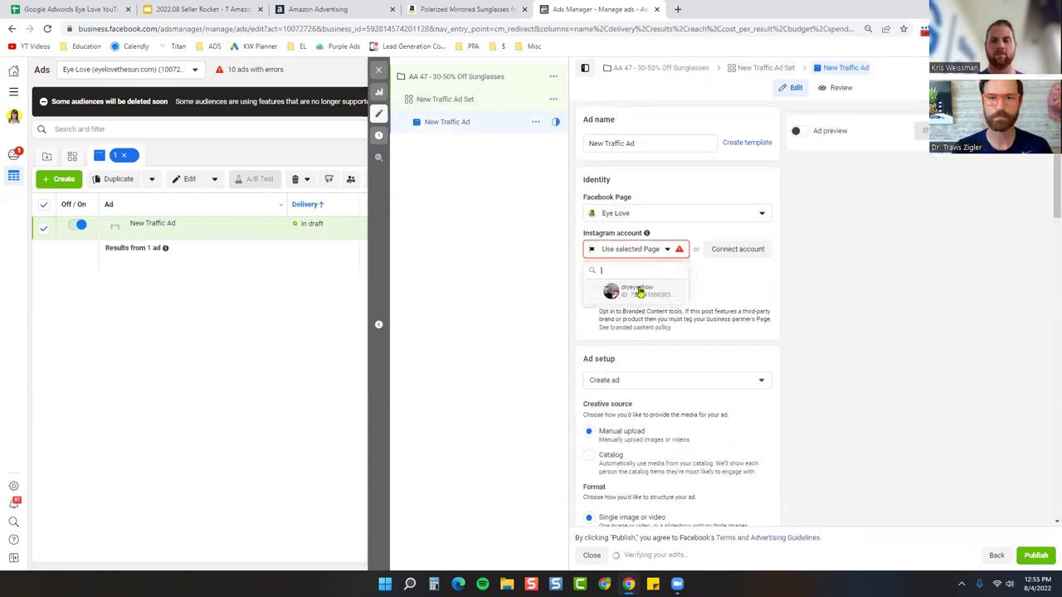
{"action": "left_click", "coordinate": [636, 290]}
Set the ad format to Carousel and look at the options for adding carousel cards
{"action": "scroll", "coordinate": [715, 296], "scroll_direction": "down", "scroll_amount": 2}
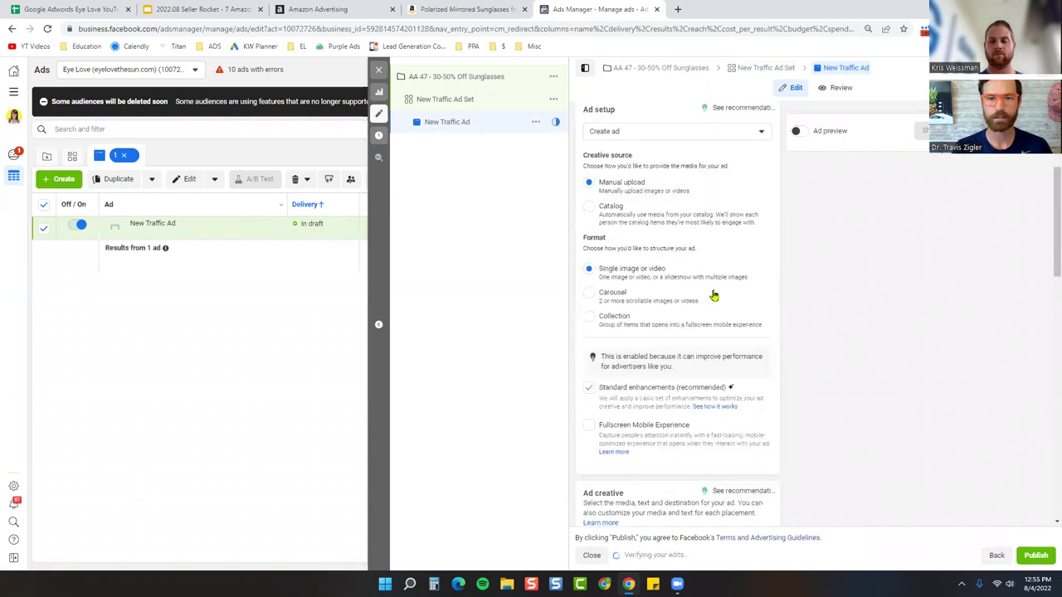
{"action": "left_click", "coordinate": [606, 297]}
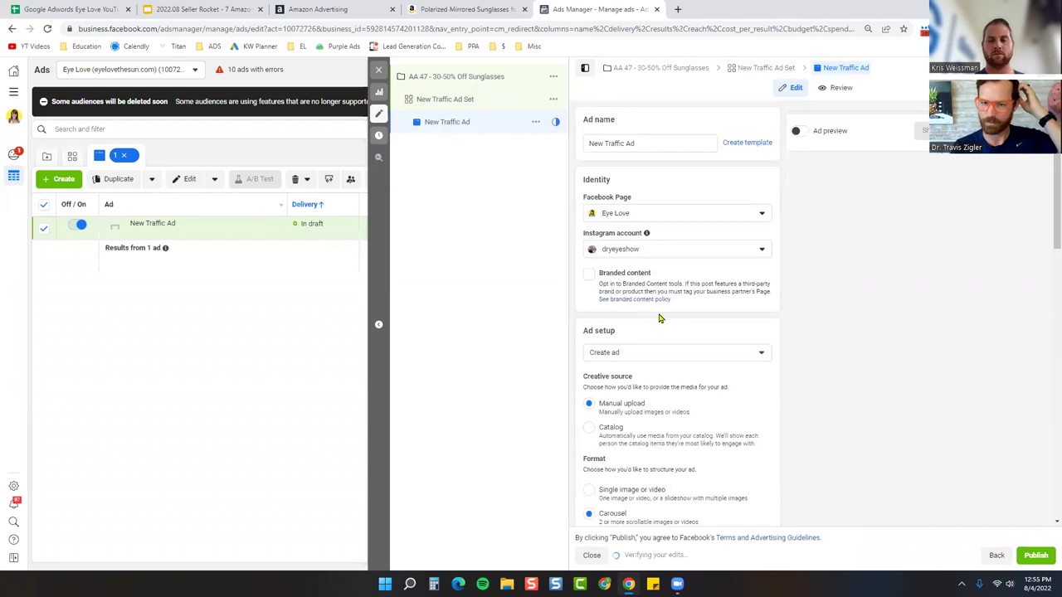
{"action": "scroll", "coordinate": [730, 326], "scroll_direction": "down", "scroll_amount": 3}
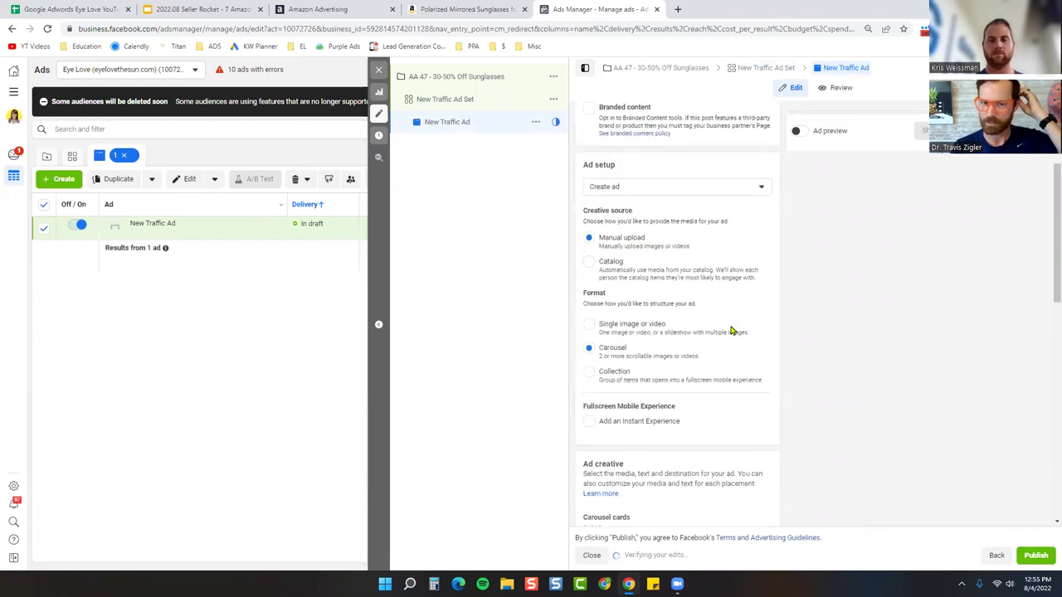
{"action": "scroll", "coordinate": [730, 331], "scroll_direction": "down", "scroll_amount": 5}
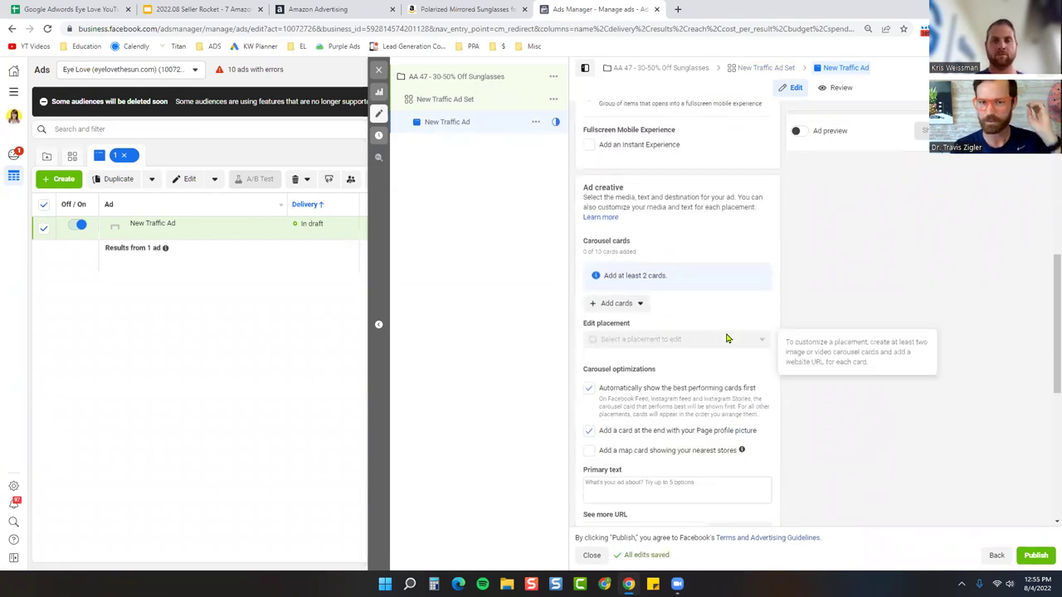
{"action": "left_click", "coordinate": [628, 304]}
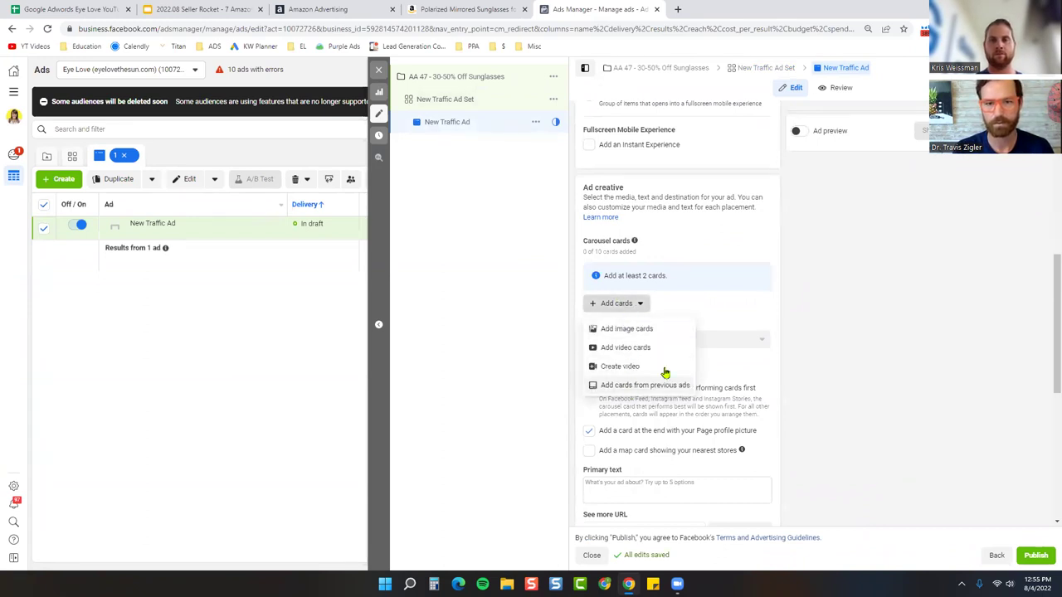
{"action": "scroll", "coordinate": [718, 245], "scroll_direction": "up", "scroll_amount": 5}
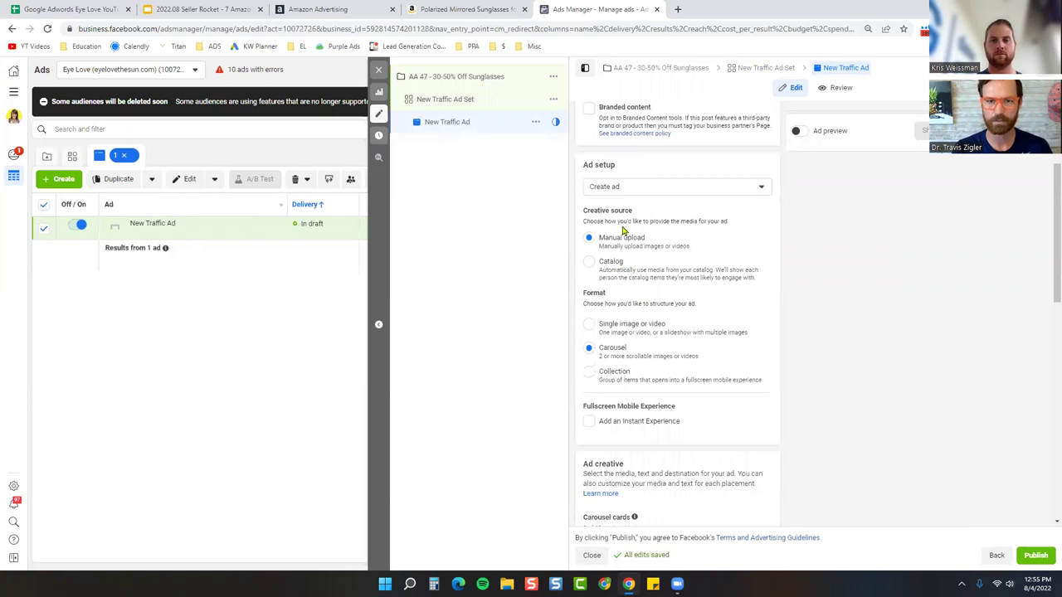
Set the ad format to Single image or video, and copy the Fleek Brown attribution tag from Amazon Attribution
{"action": "scroll", "coordinate": [623, 231], "scroll_direction": "up", "scroll_amount": 2}
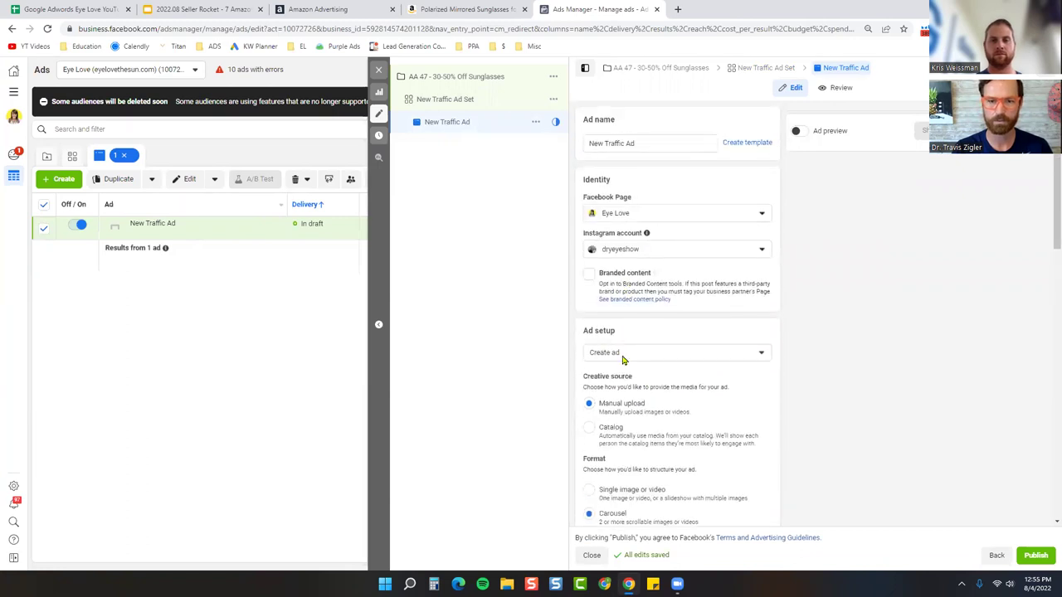
{"action": "left_click", "coordinate": [624, 493]}
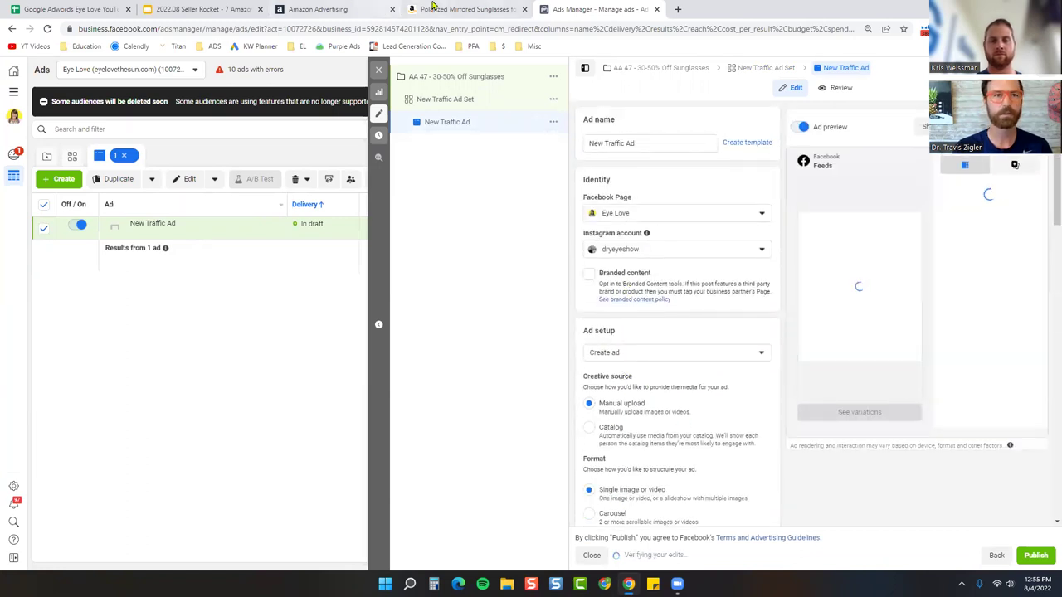
{"action": "left_click", "coordinate": [365, 9]}
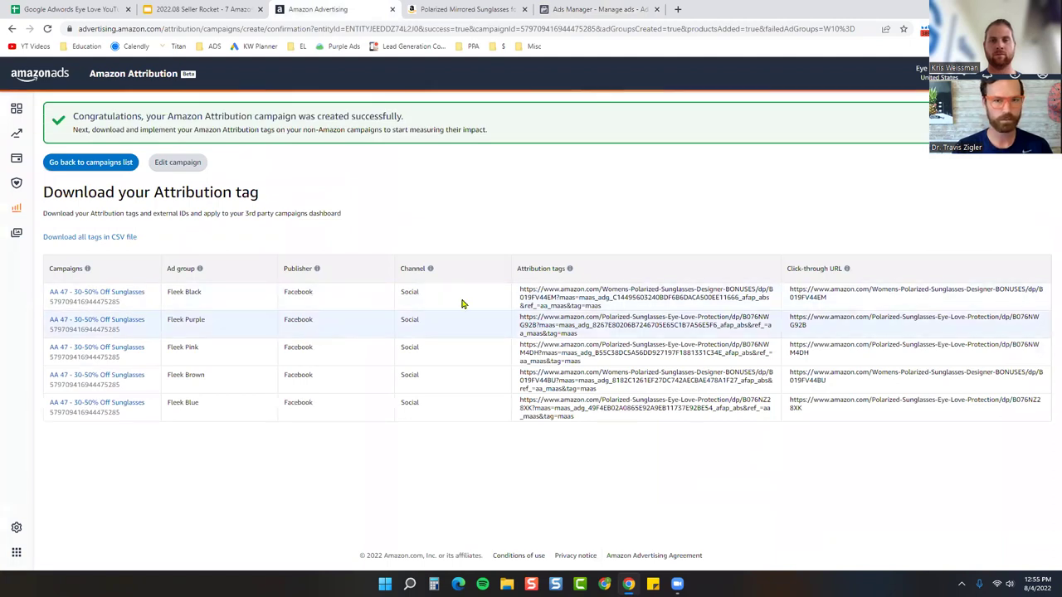
{"action": "triple_click", "coordinate": [550, 373]}
Switch back to Ads Manager and replace the ad's website URL with the copied Fleek Brown attribution tag
{"action": "left_click", "coordinate": [599, 10]}
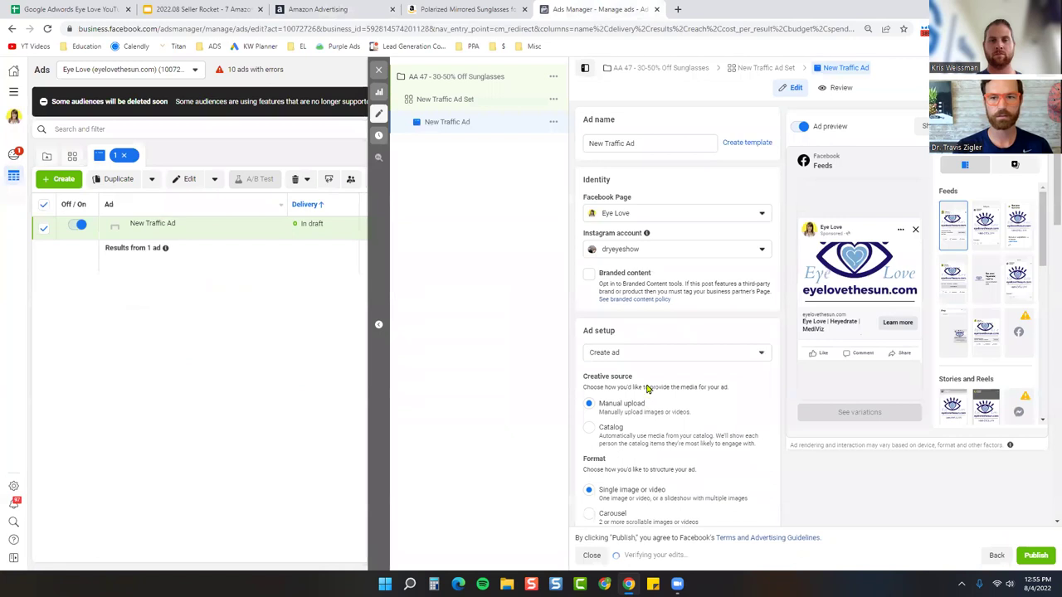
{"action": "scroll", "coordinate": [648, 374], "scroll_direction": "down", "scroll_amount": 5}
{"action": "scroll", "coordinate": [648, 368], "scroll_direction": "down", "scroll_amount": 8}
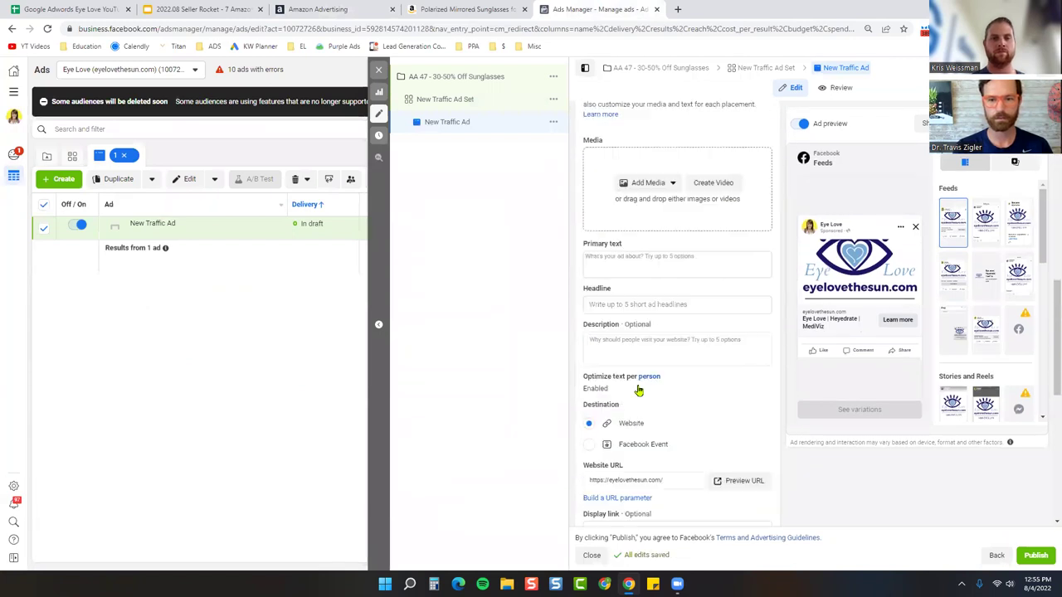
{"action": "triple_click", "coordinate": [627, 336]}
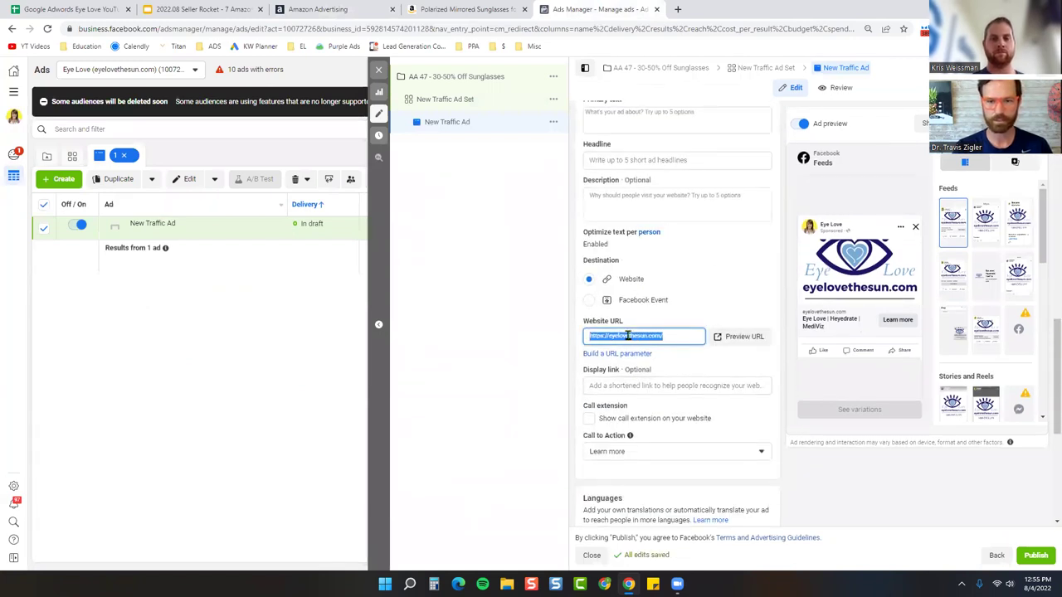
{"action": "type", "text": "https://www.amazon.com/Womens-Polarized-Sunglasses-Designer-BONUSES/dp/B019FV44BU?maas=maas_adg_8182C1261EF27DC742AEC8AE478A1F27_afap_abs&ref_=aa_maas&tag=maas"}
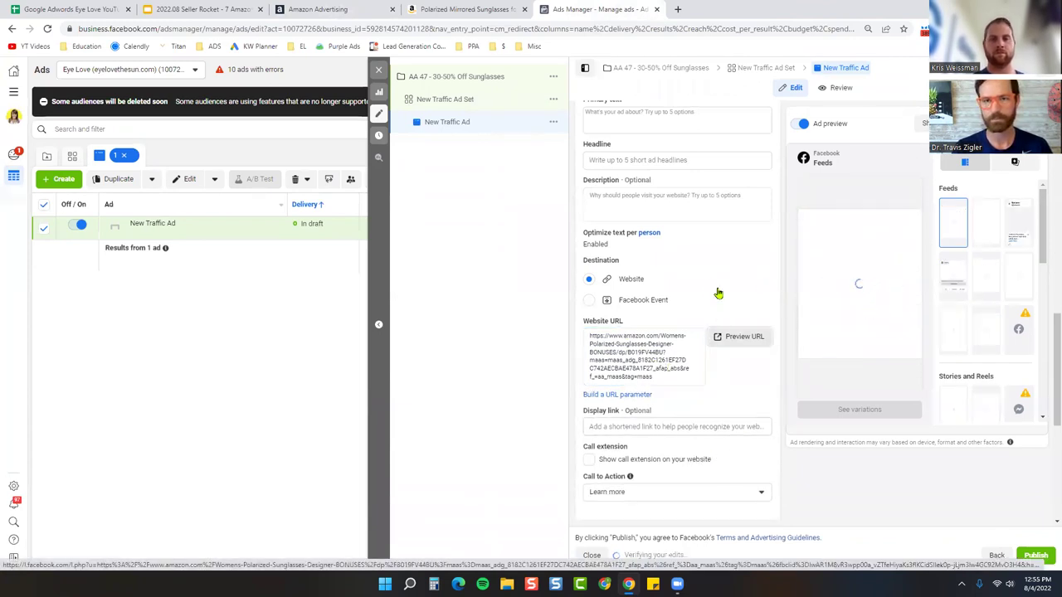
Enter "30% Off Polarized Sunglasses on Amazon Today!" as the ad's description
{"action": "scroll", "coordinate": [666, 287], "scroll_direction": "up", "scroll_amount": 3}
{"action": "left_click", "coordinate": [642, 302]}
{"action": "type", "text": "30% Off Polarized"}
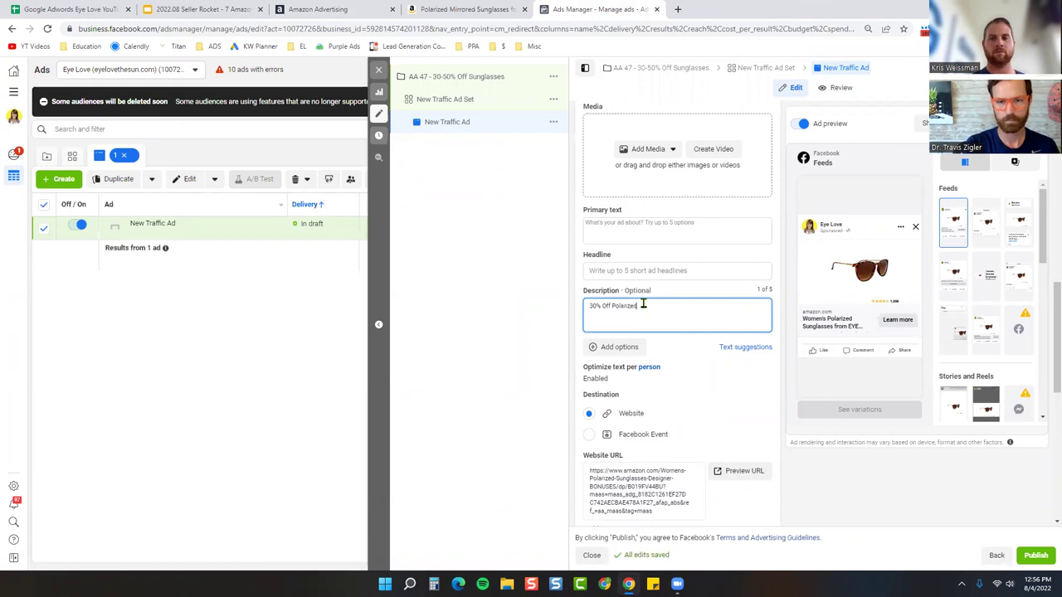
{"action": "type", "text": " Sunglasses on"}
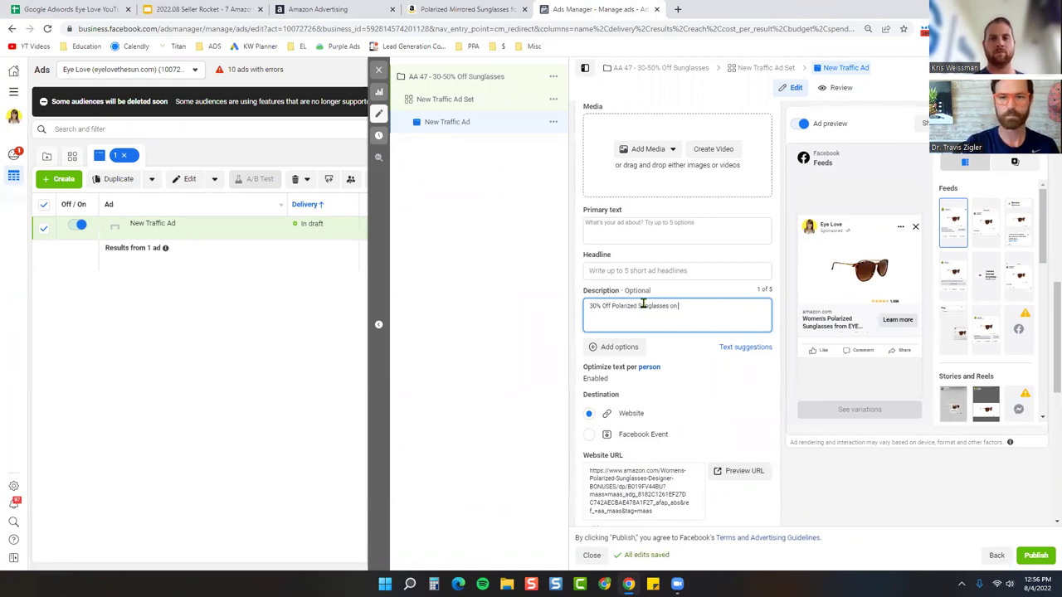
{"action": "type", "text": " Amazon Today!"}
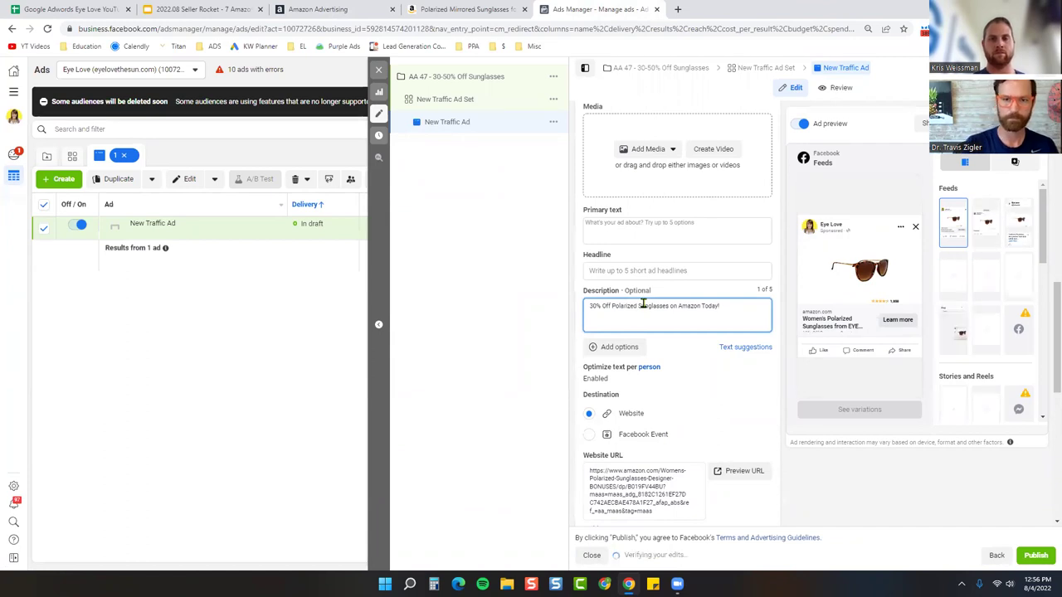
{"action": "type", "text": "Live i"}
{"action": "key", "text": "BackSpace"}
{"action": "key", "text": "BackSpace"}
{"action": "key", "text": "BackSpace"}
{"action": "key", "text": "BackSpace"}
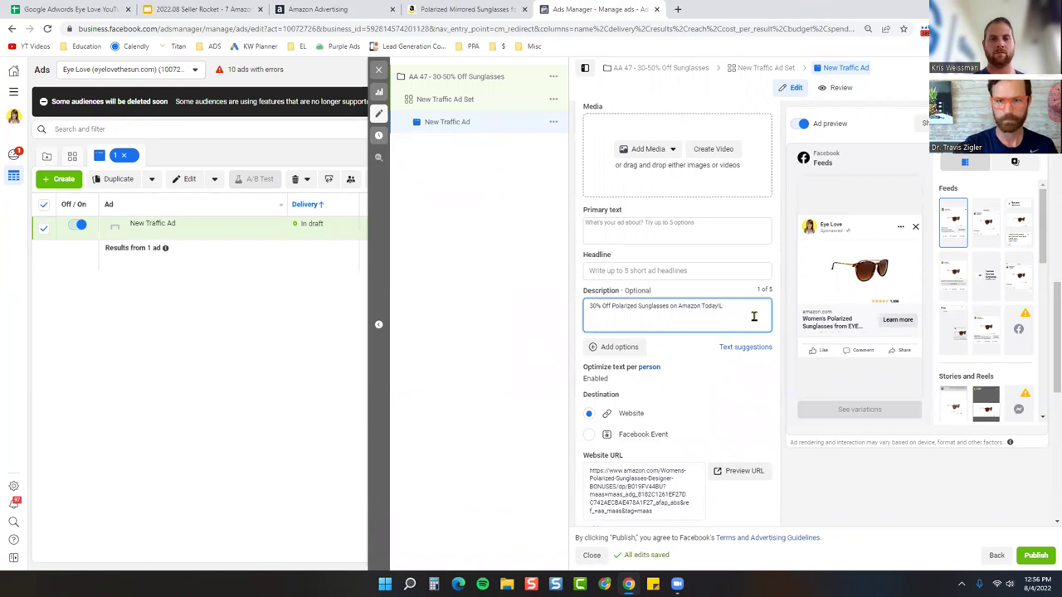
Copy the description text "30% Off Polarized Sunglasses on Amazon Today!" into the ad's primary text
{"action": "left_click", "coordinate": [654, 230]}
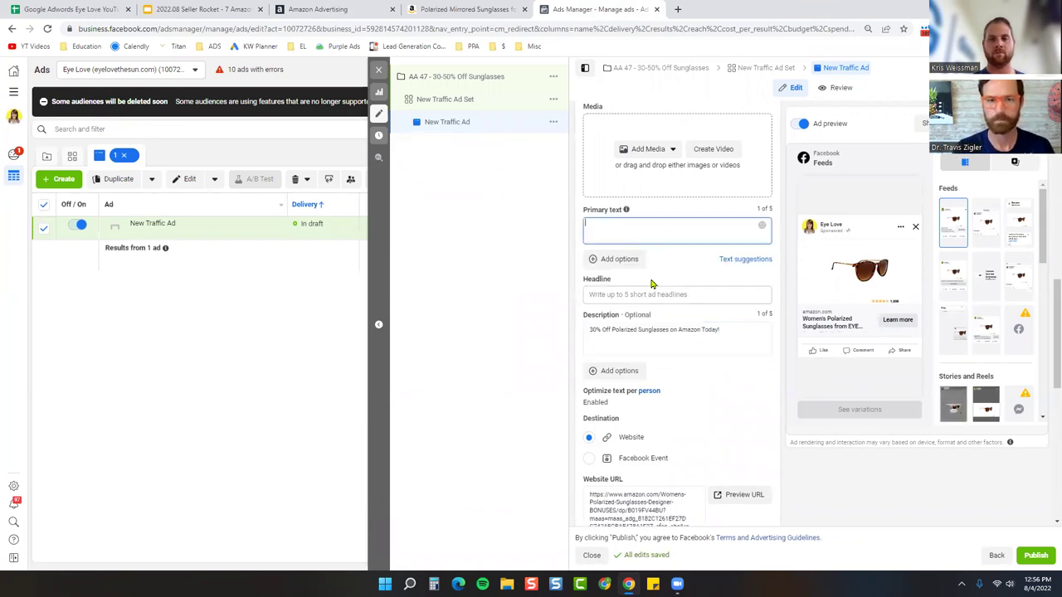
{"action": "triple_click", "coordinate": [651, 329]}
{"action": "left_click_drag", "start_coordinate": [652, 329], "coordinate": [637, 222]}
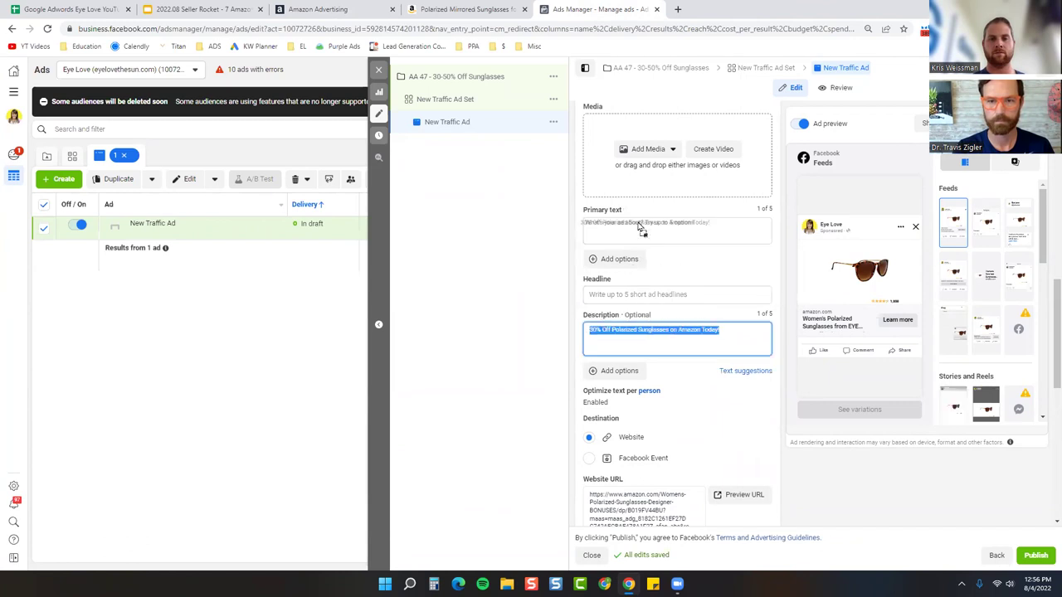
{"action": "left_click", "coordinate": [743, 223]}
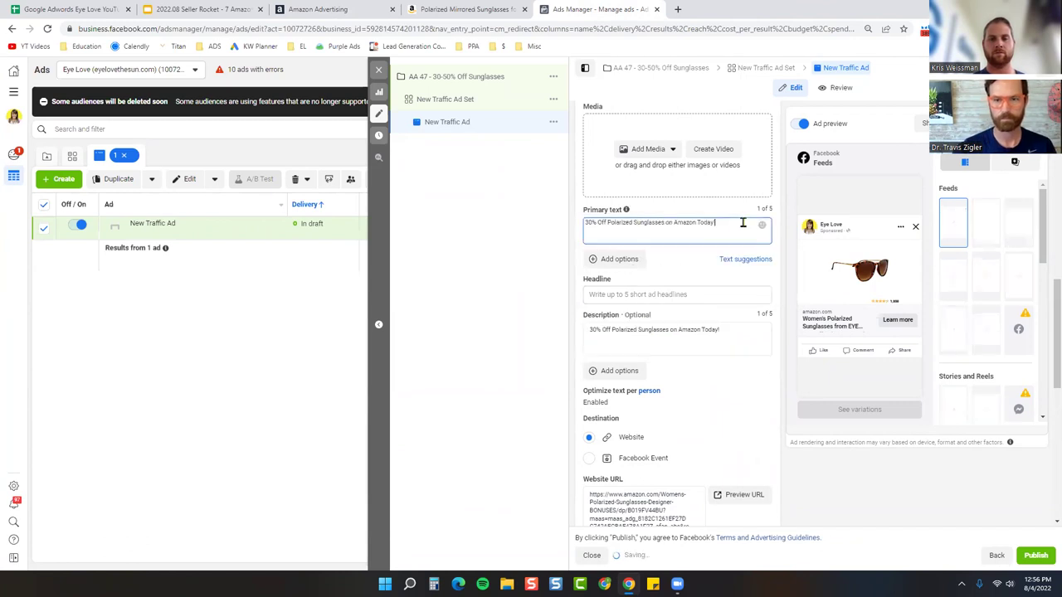
Add the line "Live life glare free with Eye Love polarized sunglasses" below the opening sentence of the primary text
{"action": "key", "text": "Return"}
{"action": "type", "text": "Live"}
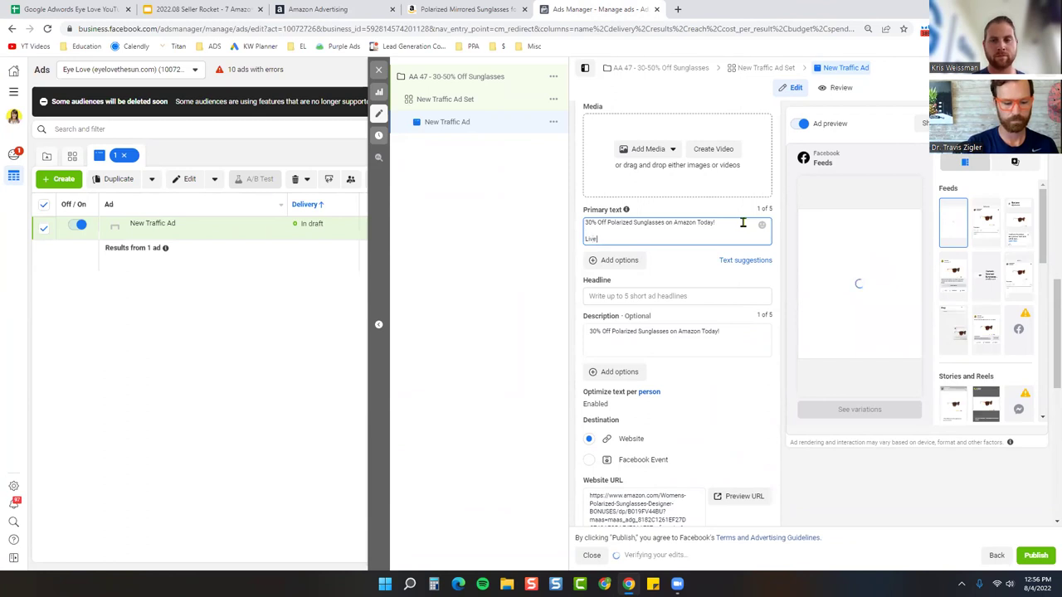
{"action": "type", "text": " life glare fr"}
{"action": "type", "text": "ee with Eye Love Po"}
{"action": "type", "text": "olari"}
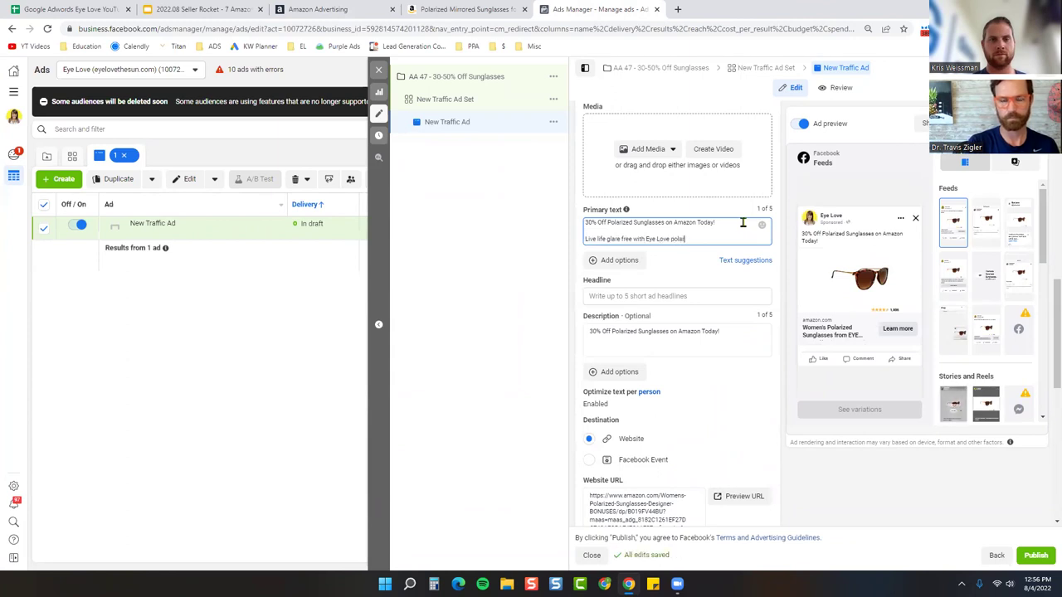
{"action": "type", "text": "zed Sunga"}
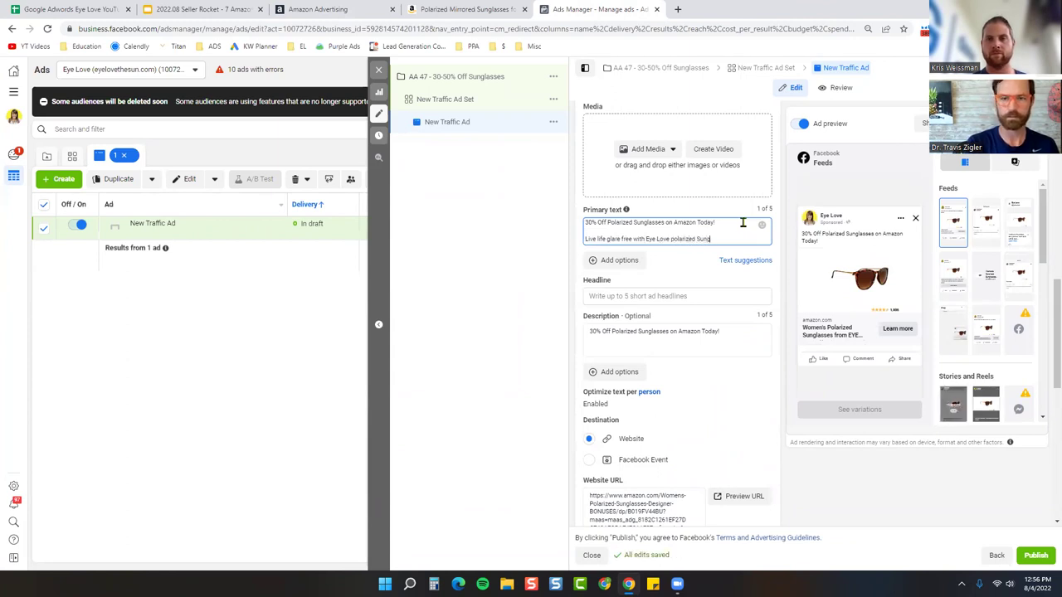
{"action": "key", "text": "BackSpace"}
{"action": "key", "text": "BackSpace"}
{"action": "key", "text": "BackSpace"}
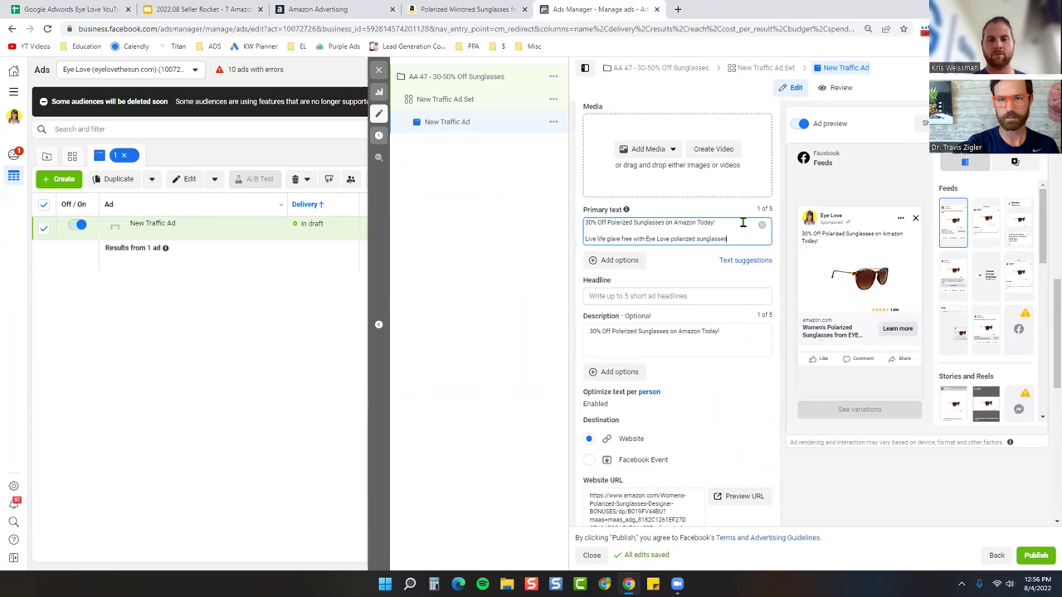
{"action": "type", "text": "unglasses"}
End the primary text with a line reading "Click here to purchase:" followed by the Fleek Brown attribution link
{"action": "key", "text": "Return"}
{"action": "type", "text": "Click here to purchase:"}
{"action": "type", "text": "https://www.amazon.com/Womens-Polarized-Sunglasses-Designer-BONUSES/dp/B019FV44BU?maas=maas_adg_8182C1261EF27DC742AECBAE478A1F27_afap_abs&ref_=aa_maas&tag=maas"}
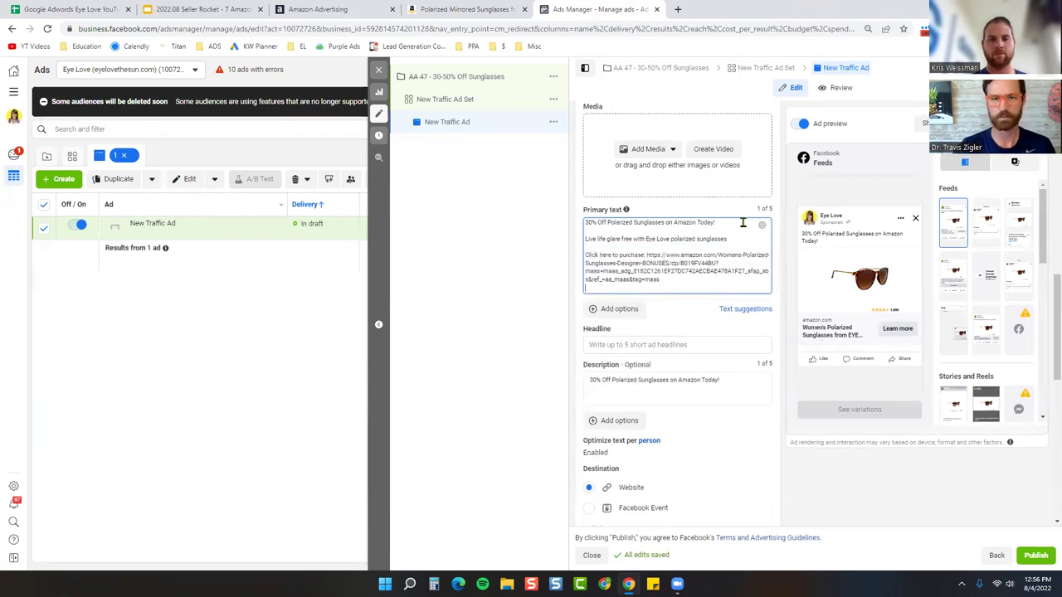
Set the headline to "Check price and purchase on Amazon" and the call to action to Shop now
{"action": "left_click", "coordinate": [624, 344]}
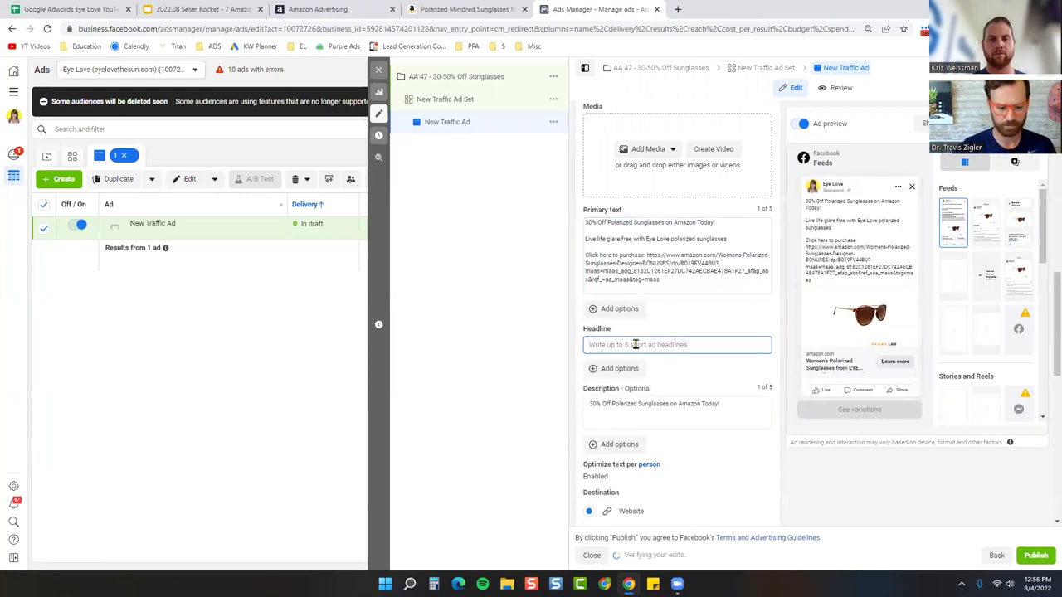
{"action": "type", "text": "Check price and purca"}
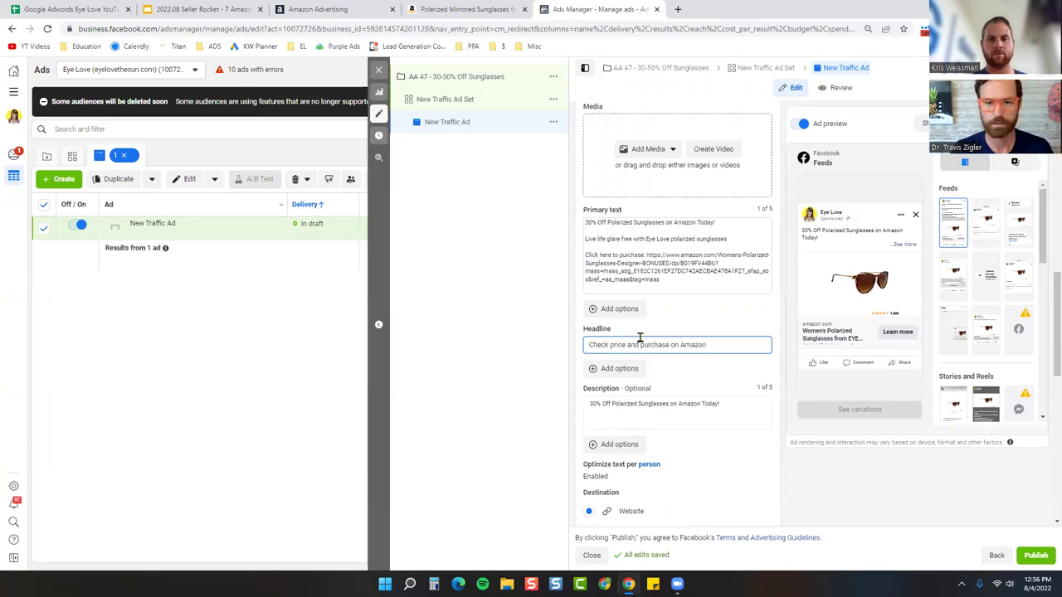
{"action": "scroll", "coordinate": [666, 384], "scroll_direction": "down", "scroll_amount": 5}
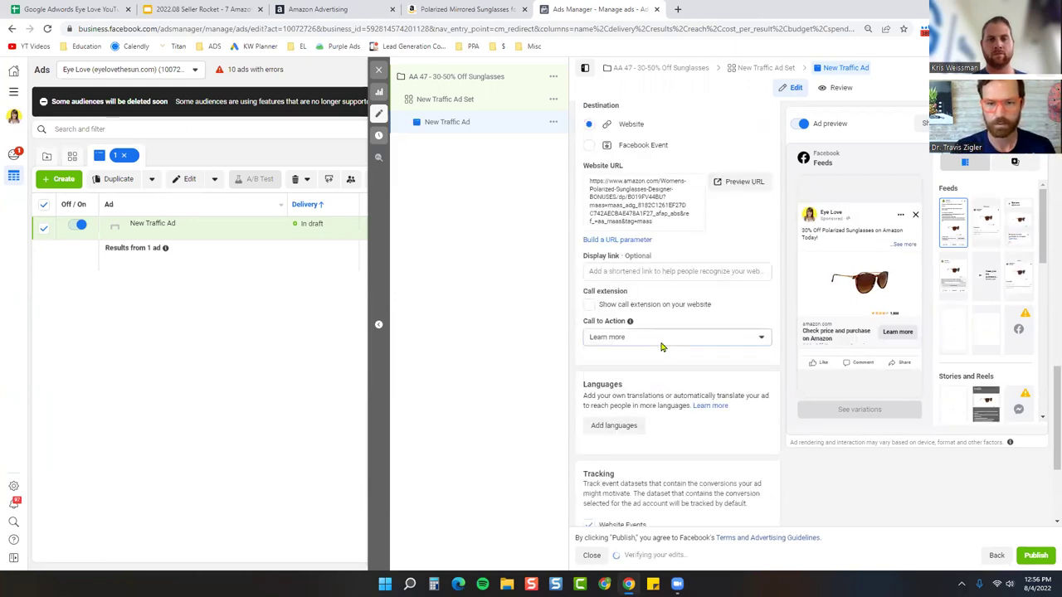
{"action": "left_click", "coordinate": [664, 339]}
{"action": "scroll", "coordinate": [628, 457], "scroll_direction": "down", "scroll_amount": 2}
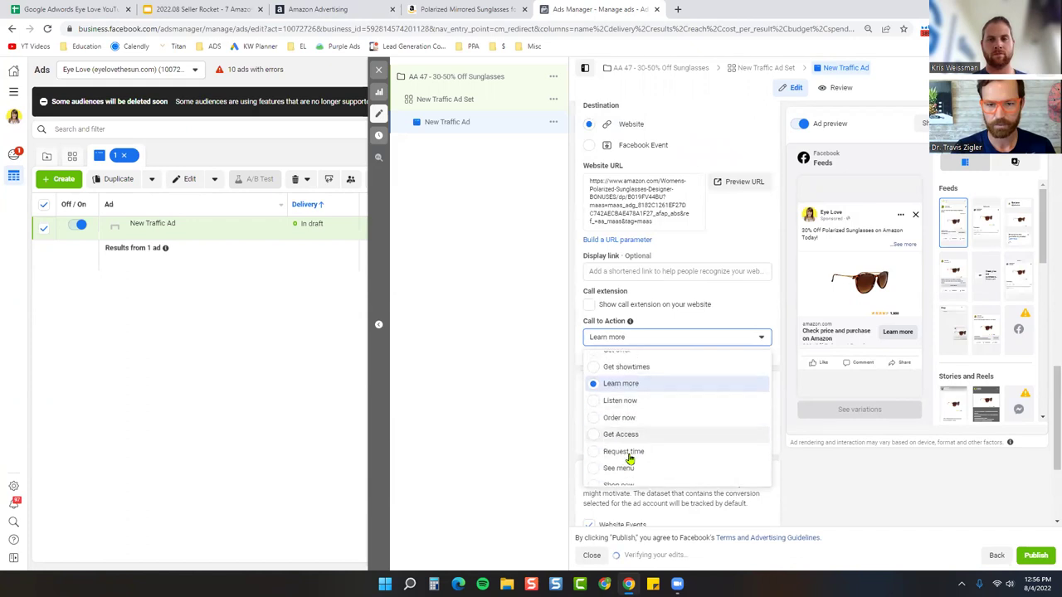
{"action": "left_click", "coordinate": [738, 428]}
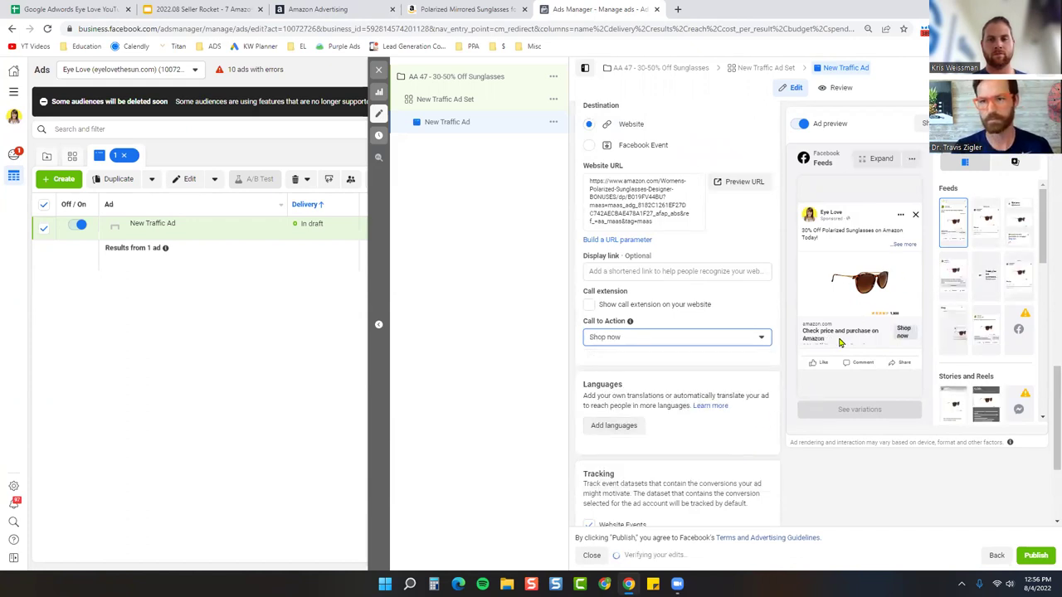
{"action": "scroll", "coordinate": [836, 304], "scroll_direction": "down", "scroll_amount": 3}
{"action": "scroll", "coordinate": [836, 306], "scroll_direction": "up", "scroll_amount": 3}
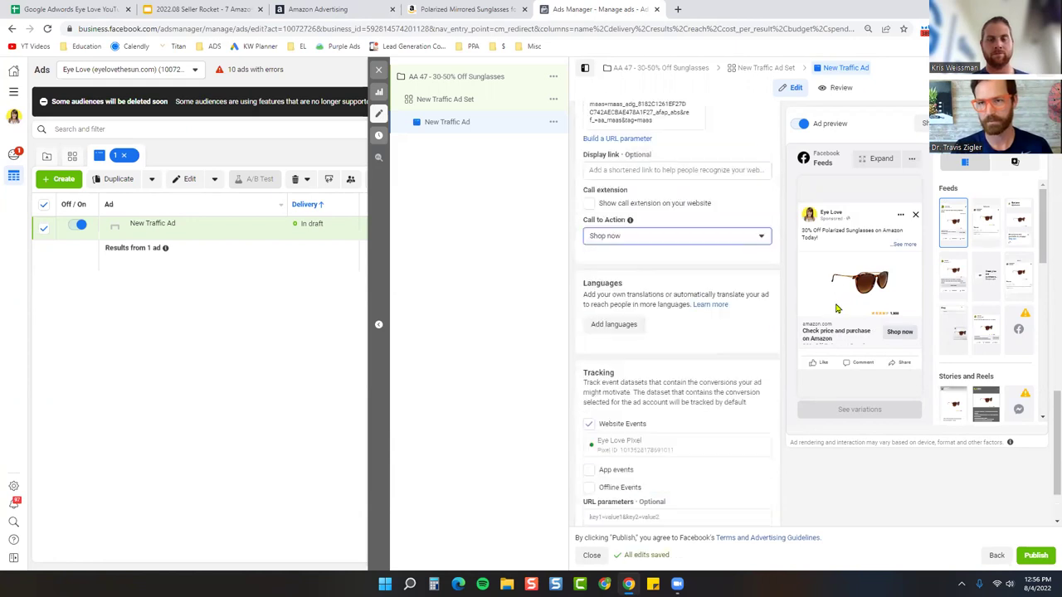
Duplicate the new traffic ad once within its original campaign, keeping existing reactions, comments and shares
{"action": "mouse_move", "coordinate": [207, 233]}
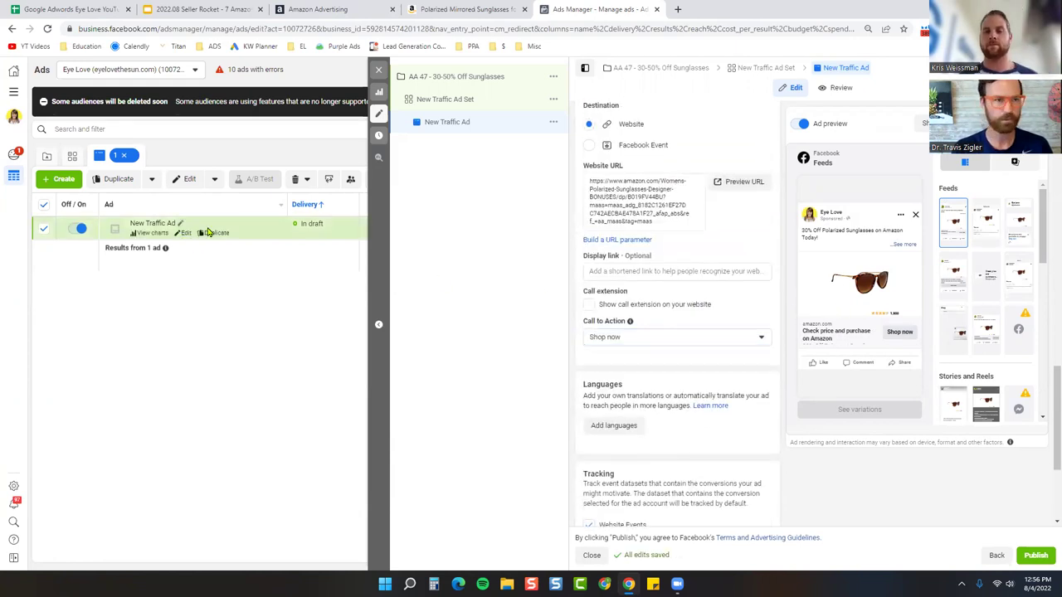
{"action": "left_click", "coordinate": [119, 179]}
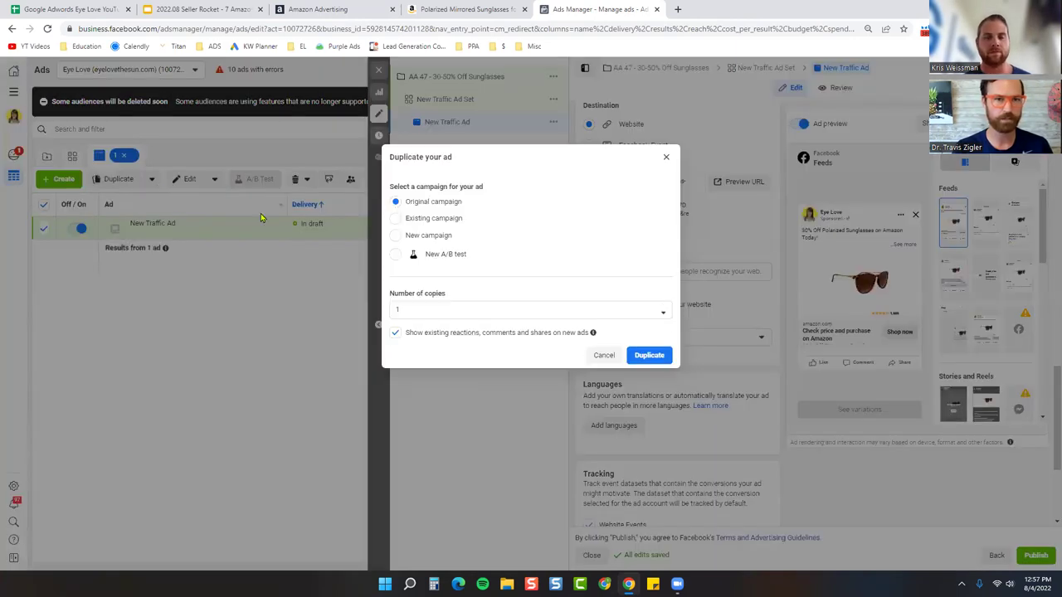
{"action": "mouse_move", "coordinate": [593, 337]}
{"action": "left_click", "coordinate": [649, 361]}
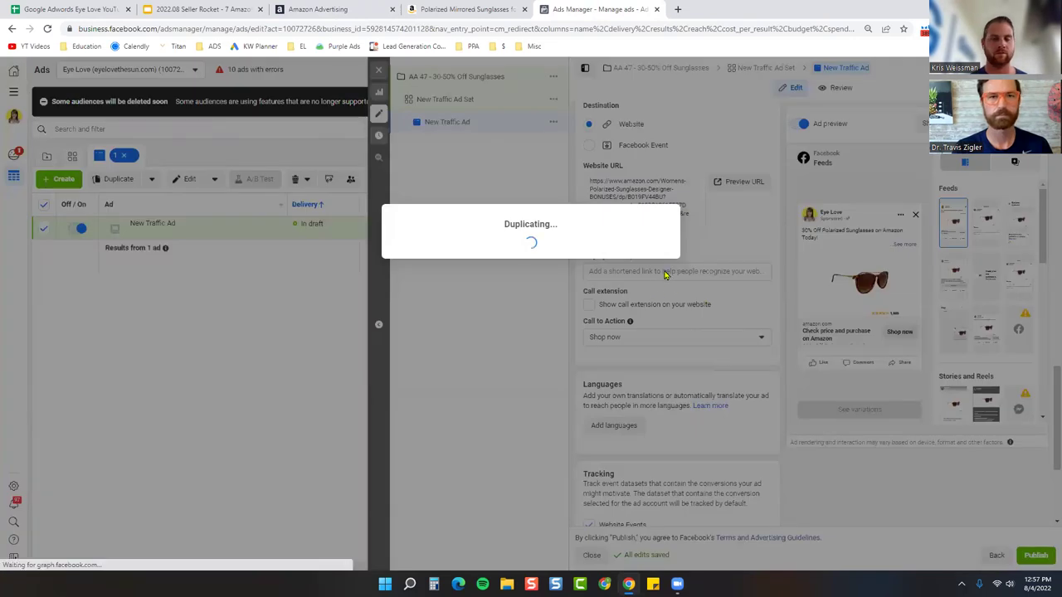
{"action": "scroll", "coordinate": [669, 311], "scroll_direction": "up", "scroll_amount": 10}
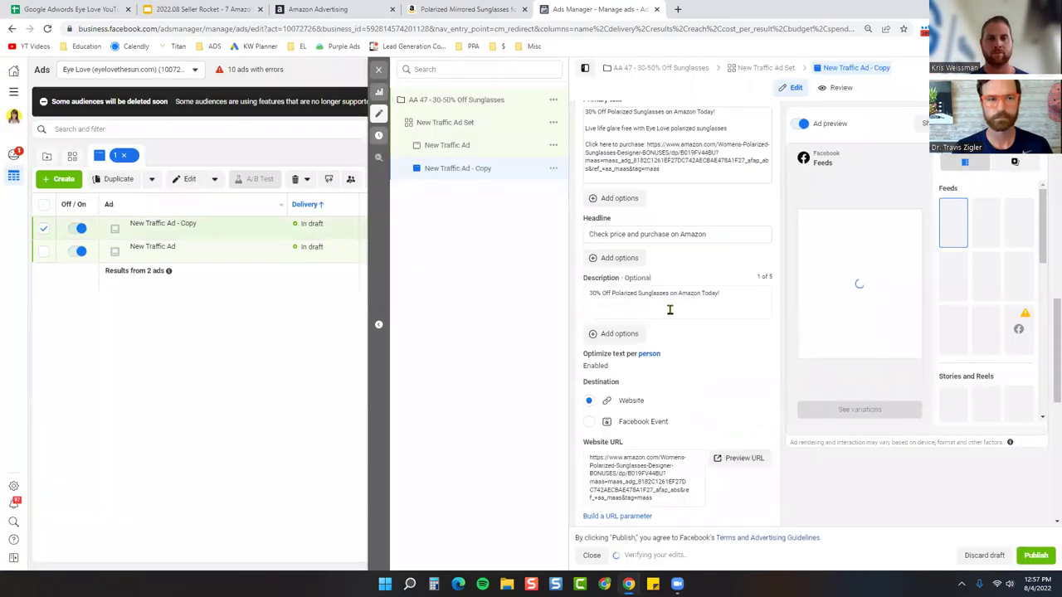
Rename the original New Traffic Ad as Fleek Brown
{"action": "left_click", "coordinate": [245, 249]}
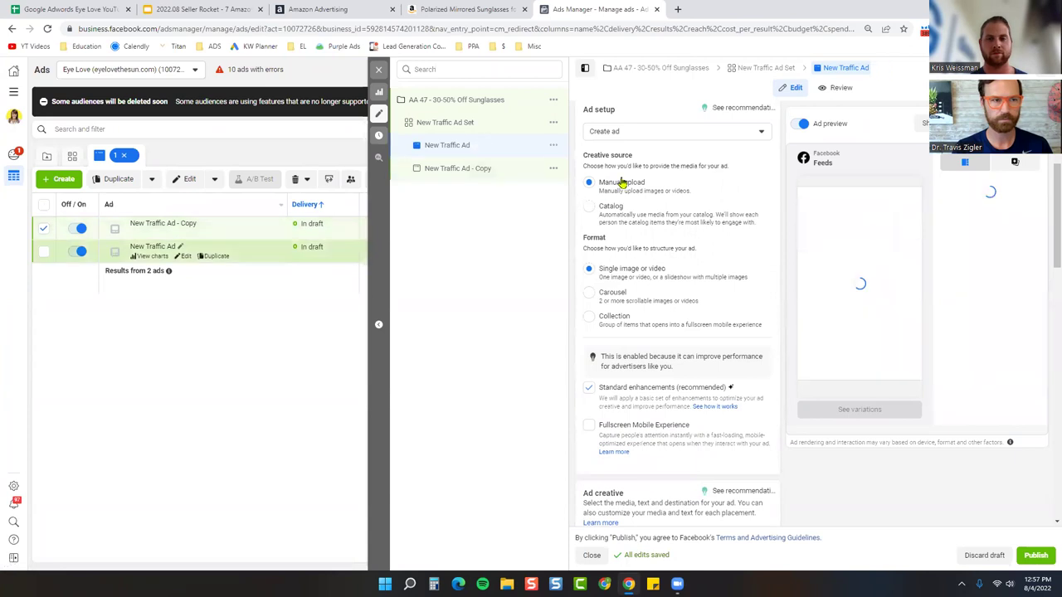
{"action": "scroll", "coordinate": [666, 214], "scroll_direction": "up", "scroll_amount": 3}
{"action": "triple_click", "coordinate": [651, 141]}
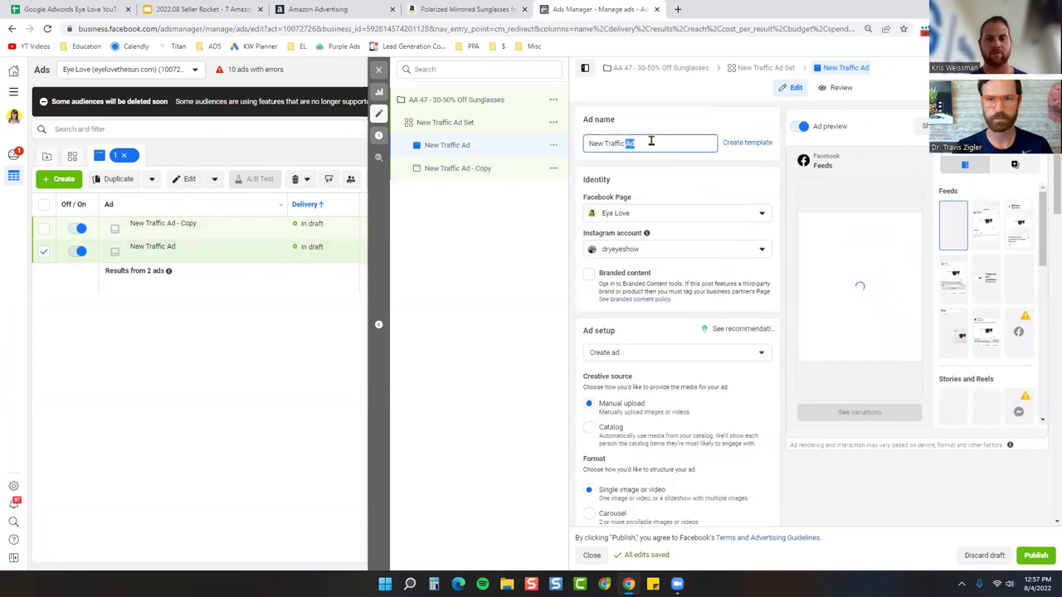
{"action": "type", "text": "Fleek Brown"}
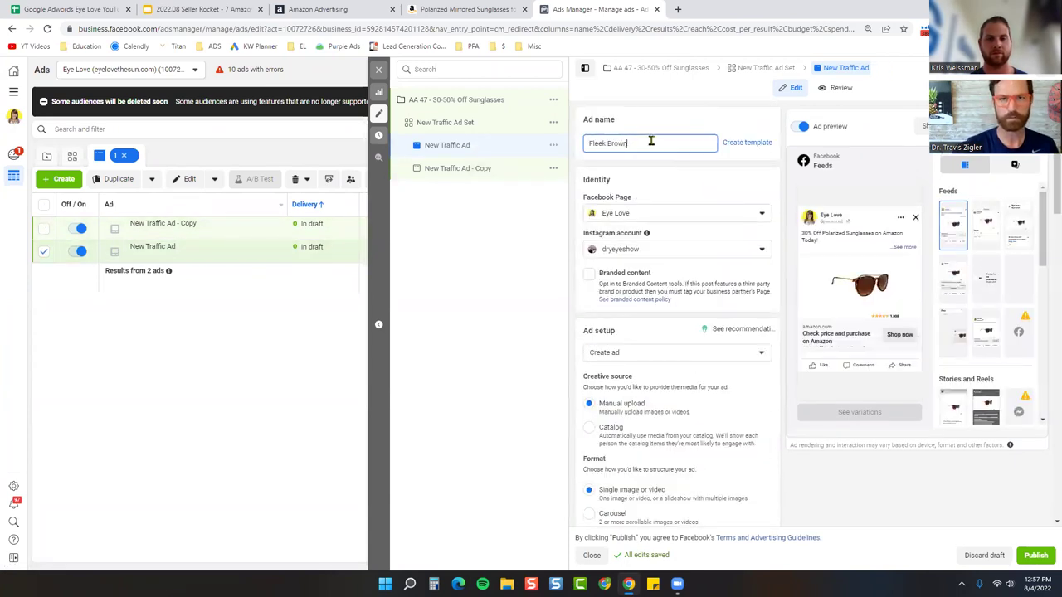
{"action": "left_click", "coordinate": [256, 285]}
Open the duplicated ad, New Traffic Ad - Copy, and rename it Fleek Purple
{"action": "left_click", "coordinate": [260, 232]}
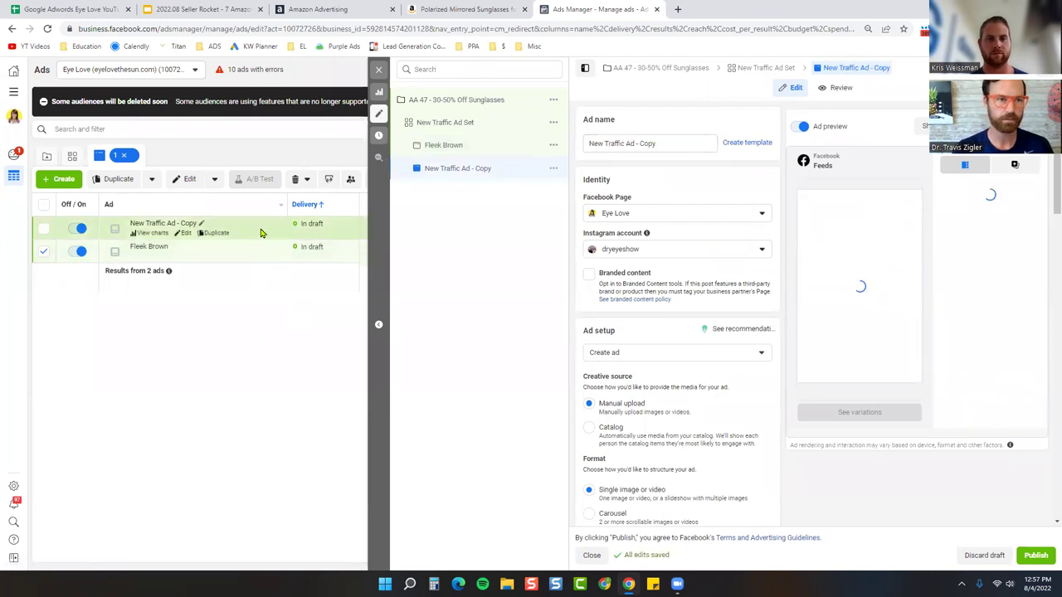
{"action": "triple_click", "coordinate": [632, 143]}
{"action": "type", "text": "Fleek Purple"}
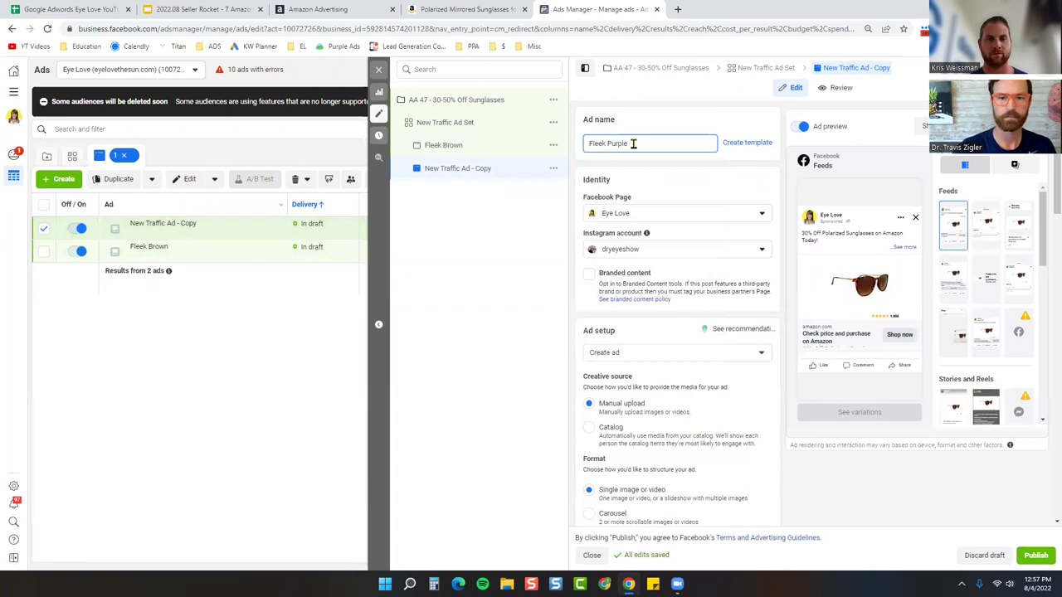
Copy the Fleek Purple attribution tag from Amazon Attribution and use it as the Fleek Purple ad's website URL in Ads Manager
{"action": "left_click", "coordinate": [332, 10]}
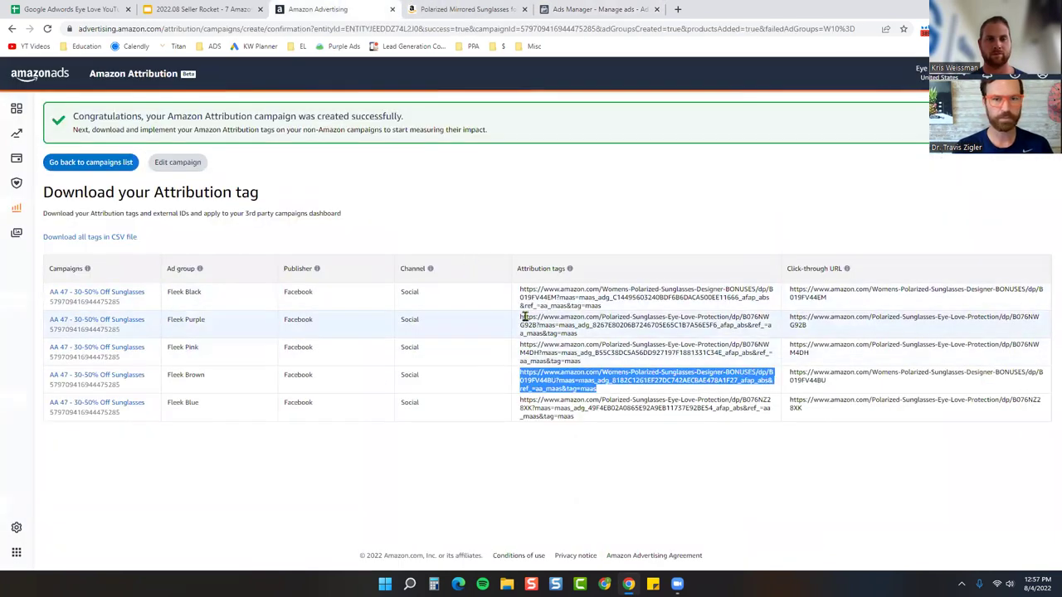
{"action": "left_click_drag", "start_coordinate": [544, 326], "coordinate": [547, 329]}
{"action": "triple_click", "coordinate": [547, 330]}
{"action": "key", "text": "ctrl+c"}
{"action": "left_click", "coordinate": [597, 9]}
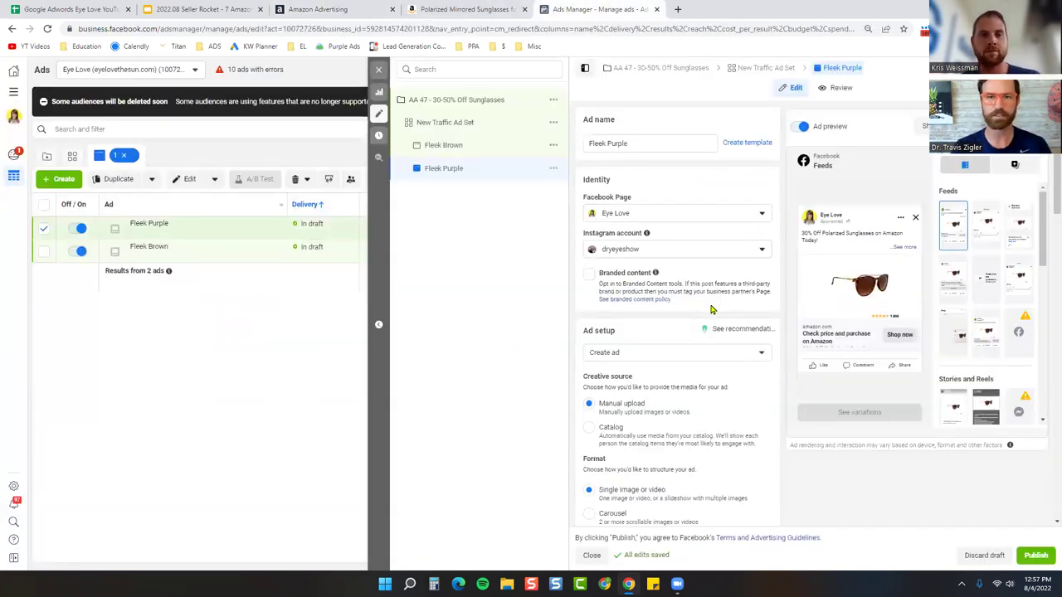
{"action": "scroll", "coordinate": [699, 359], "scroll_direction": "down", "scroll_amount": 1}
{"action": "scroll", "coordinate": [699, 359], "scroll_direction": "down", "scroll_amount": 12}
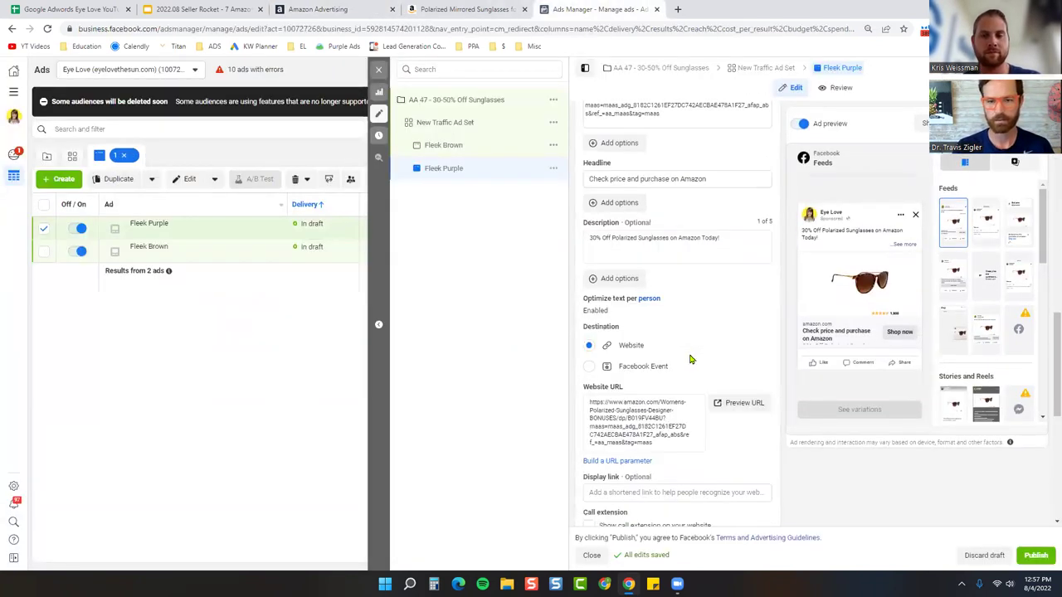
{"action": "triple_click", "coordinate": [676, 312]}
{"action": "key", "text": "ctrl+v"}
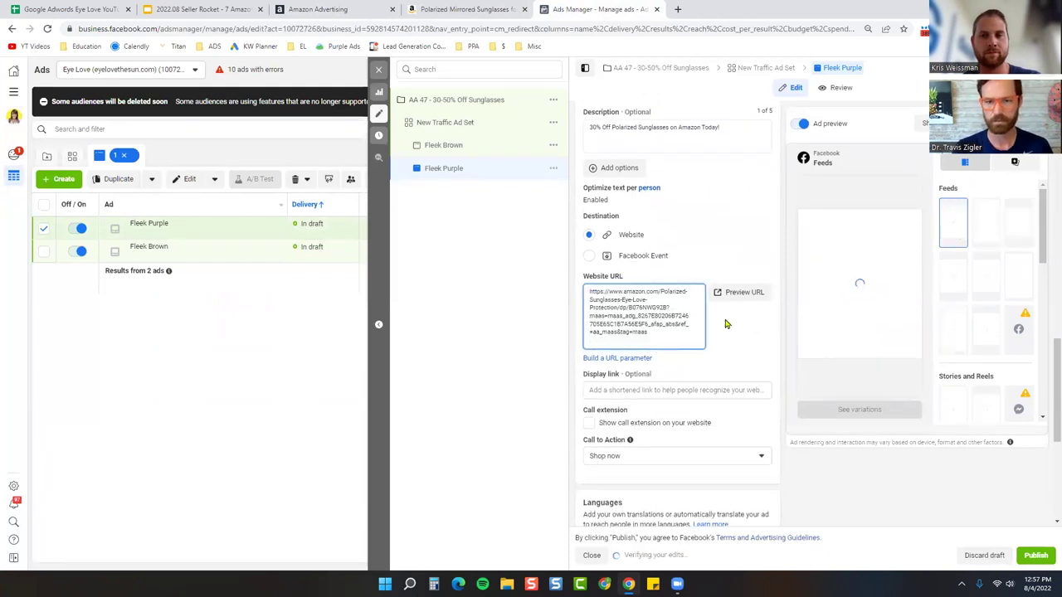
{"action": "key", "text": "BackSpace"}
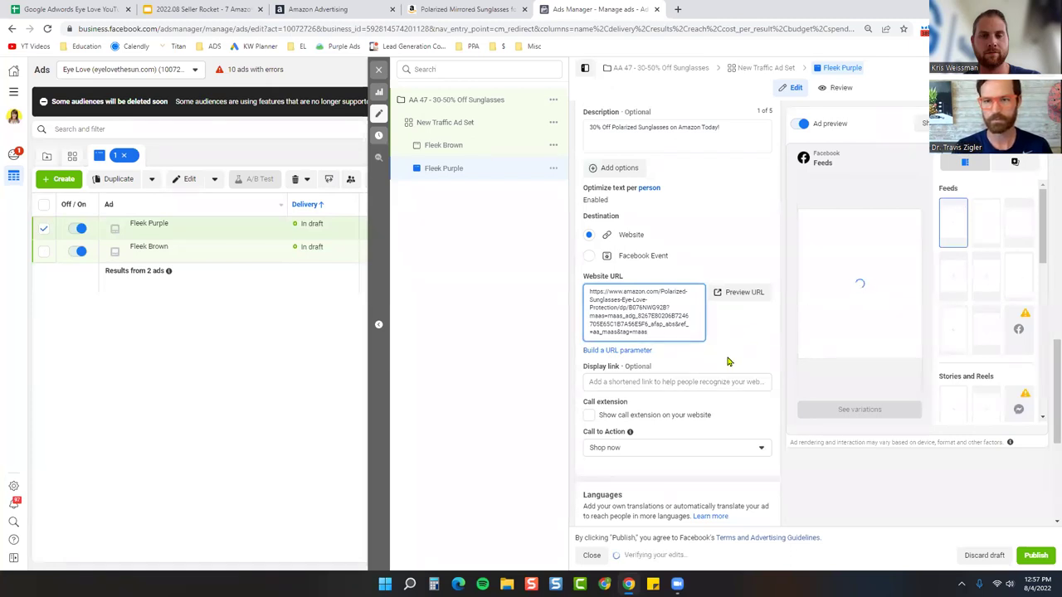
Replace the purchase link in the Fleek Purple ad's primary text with its attribution tag and set the opening discount to 50%
{"action": "scroll", "coordinate": [705, 340], "scroll_direction": "up", "scroll_amount": 3}
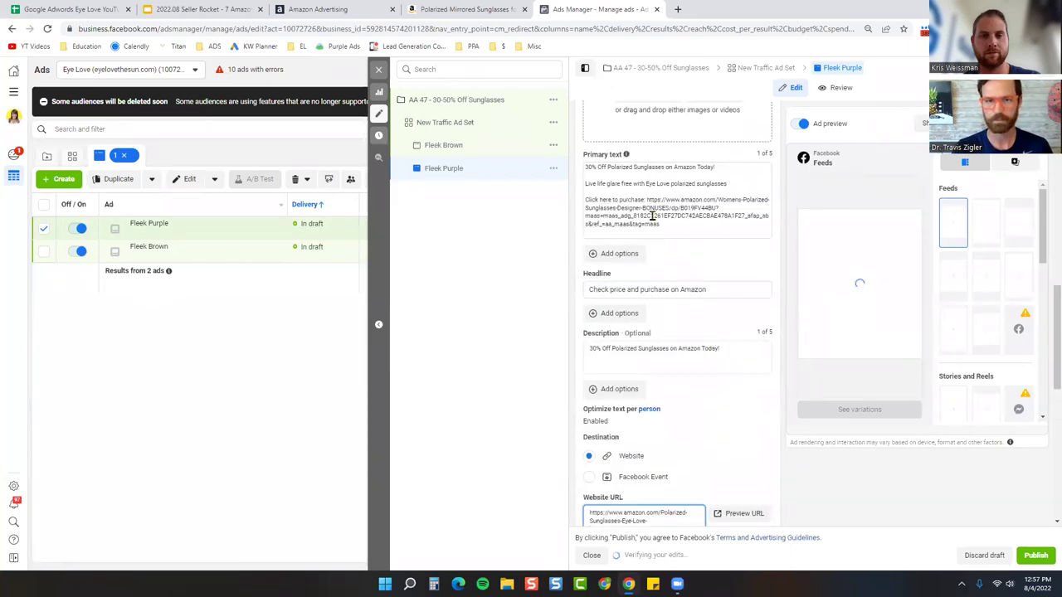
{"action": "left_click_drag", "start_coordinate": [646, 200], "coordinate": [674, 221]}
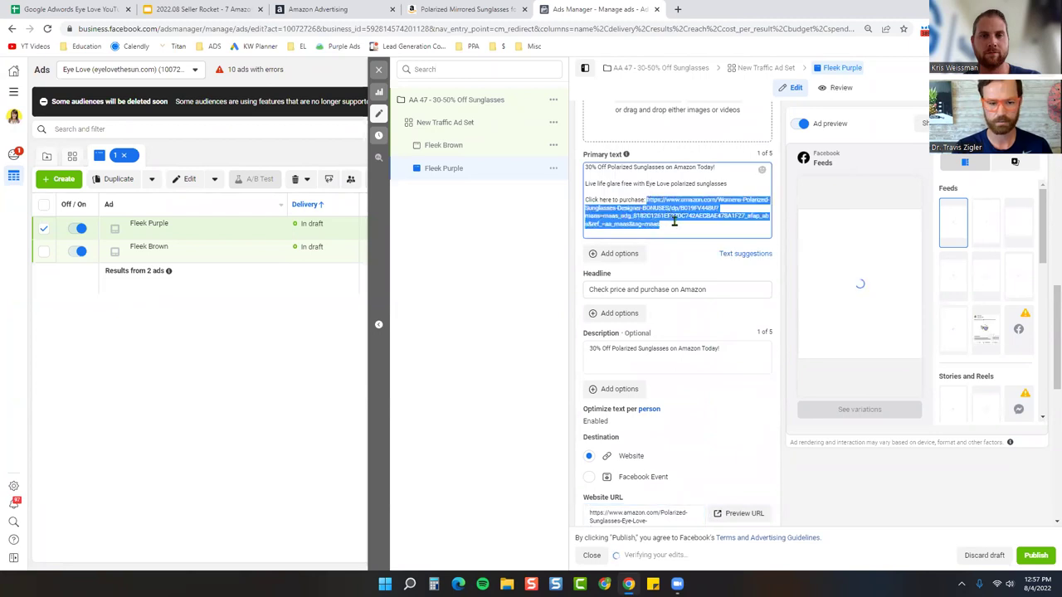
{"action": "key", "text": "ctrl+v"}
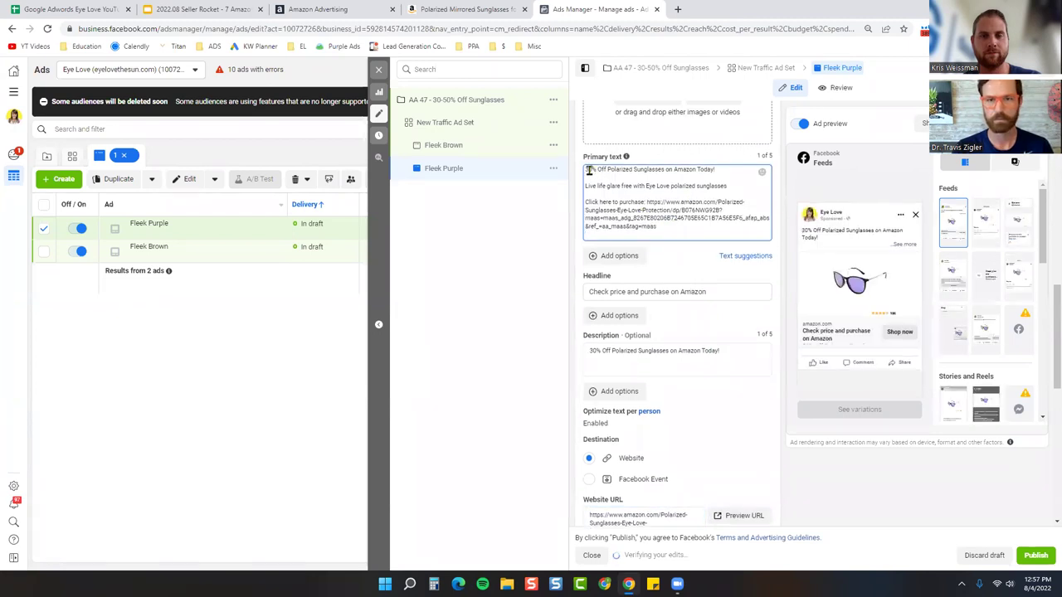
{"action": "scroll", "coordinate": [588, 170], "scroll_direction": "up", "scroll_amount": 1}
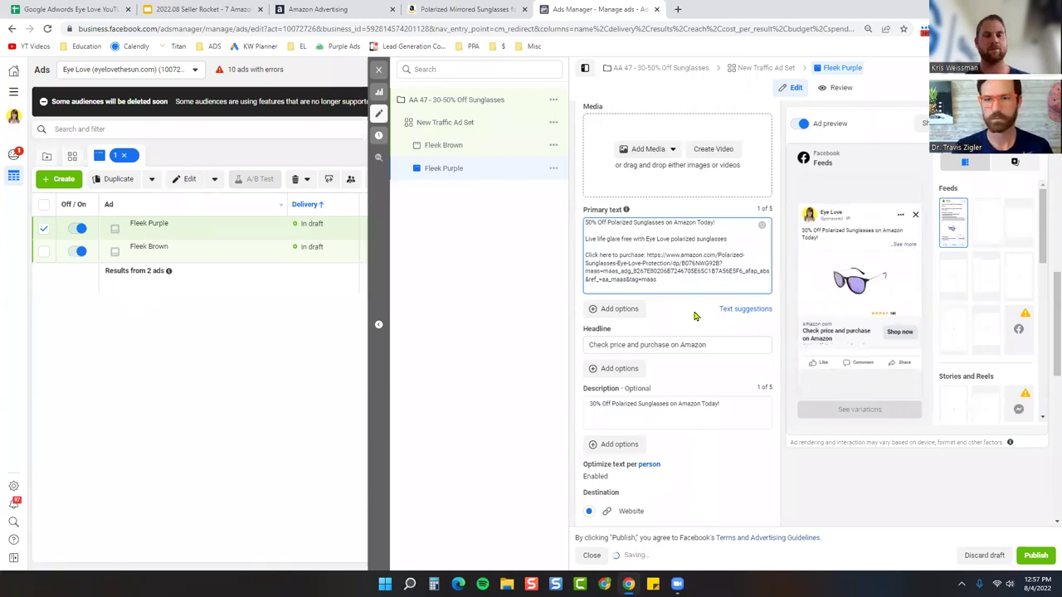
Publish the Fleek Purple ad together with its campaign and ad set
{"action": "scroll", "coordinate": [695, 316], "scroll_direction": "down", "scroll_amount": 10}
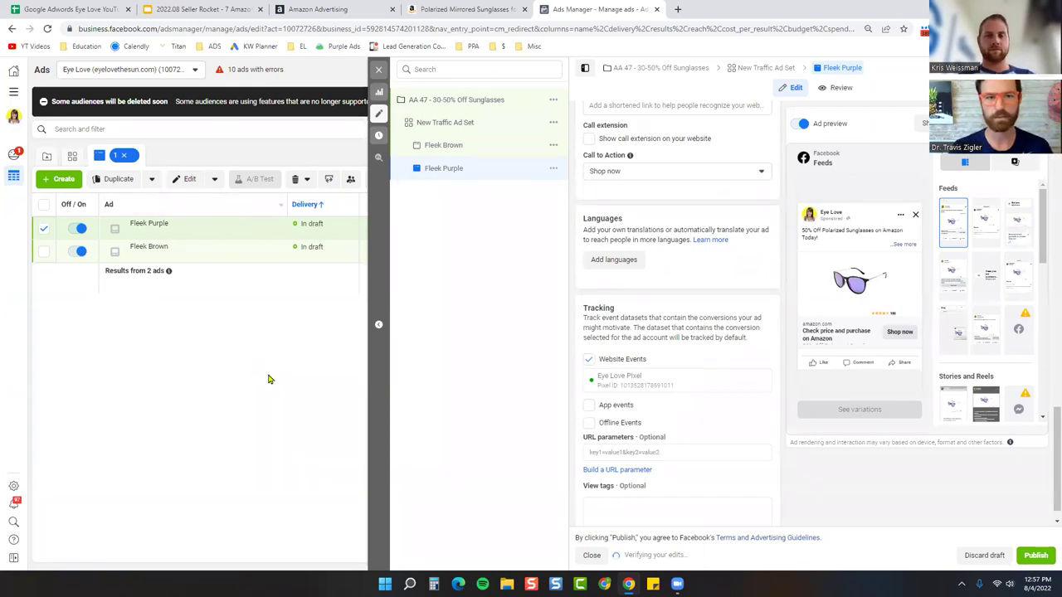
{"action": "left_click", "coordinate": [1037, 556]}
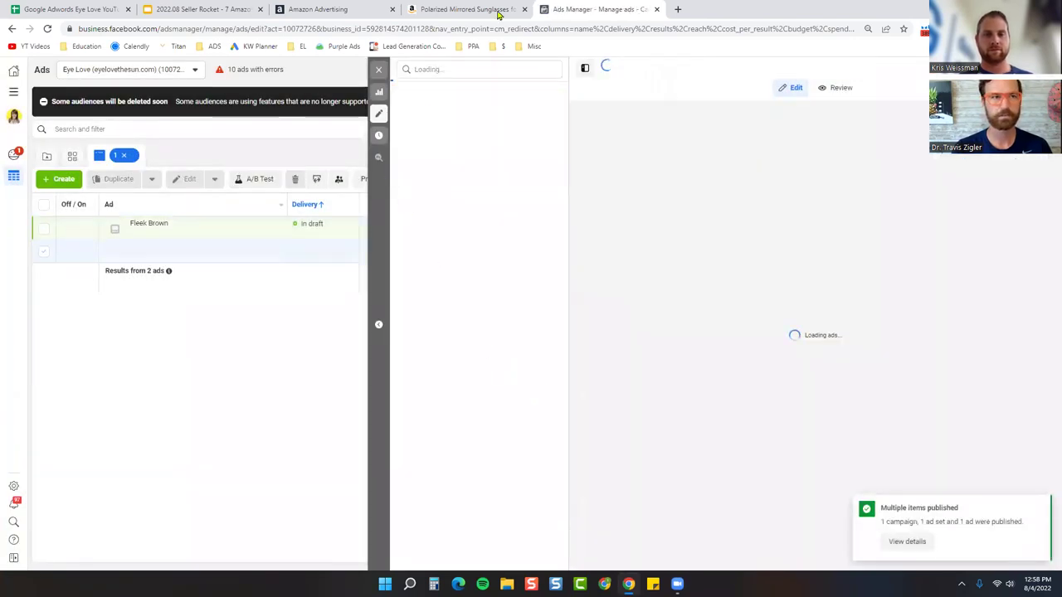
Switch to the Seller Rocket presentation in Google Slides, start the slideshow at the Live Demo slide and advance one slide
{"action": "left_click", "coordinate": [200, 9]}
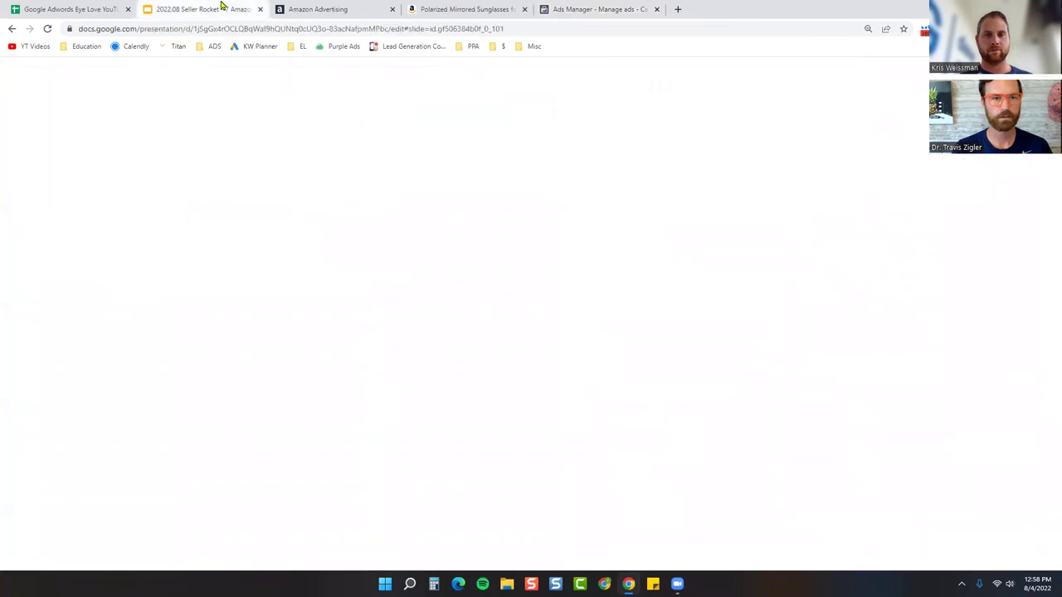
{"action": "left_click", "coordinate": [98, 86]}
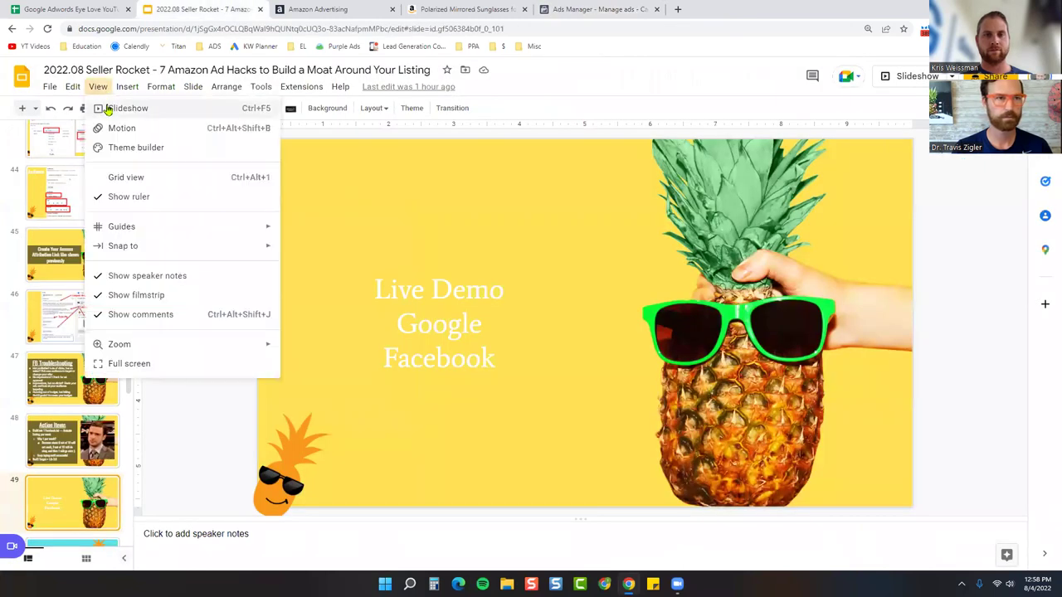
{"action": "left_click", "coordinate": [124, 108]}
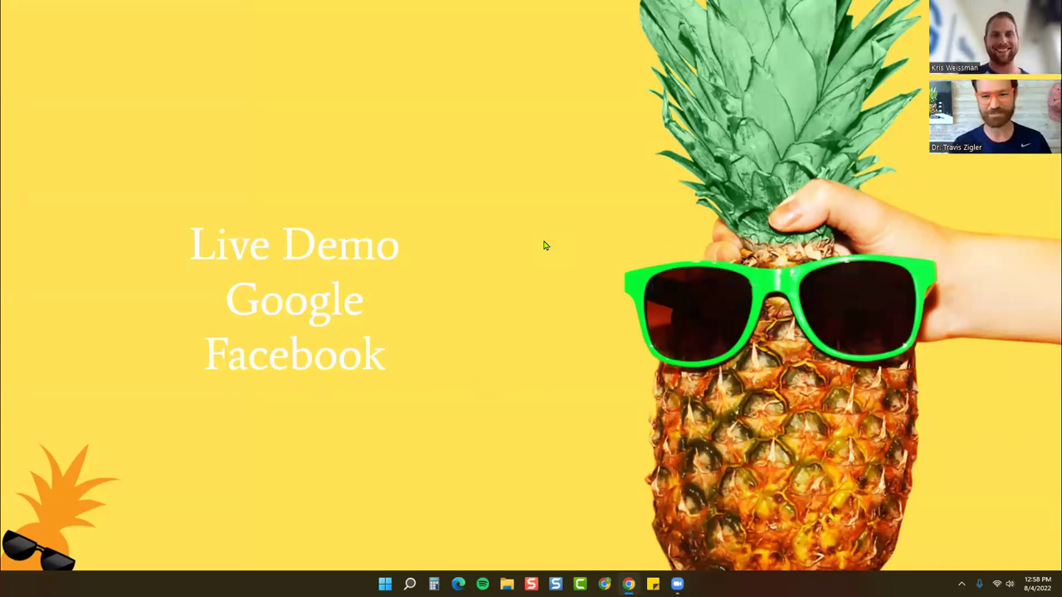
{"action": "left_click", "coordinate": [1037, 340]}
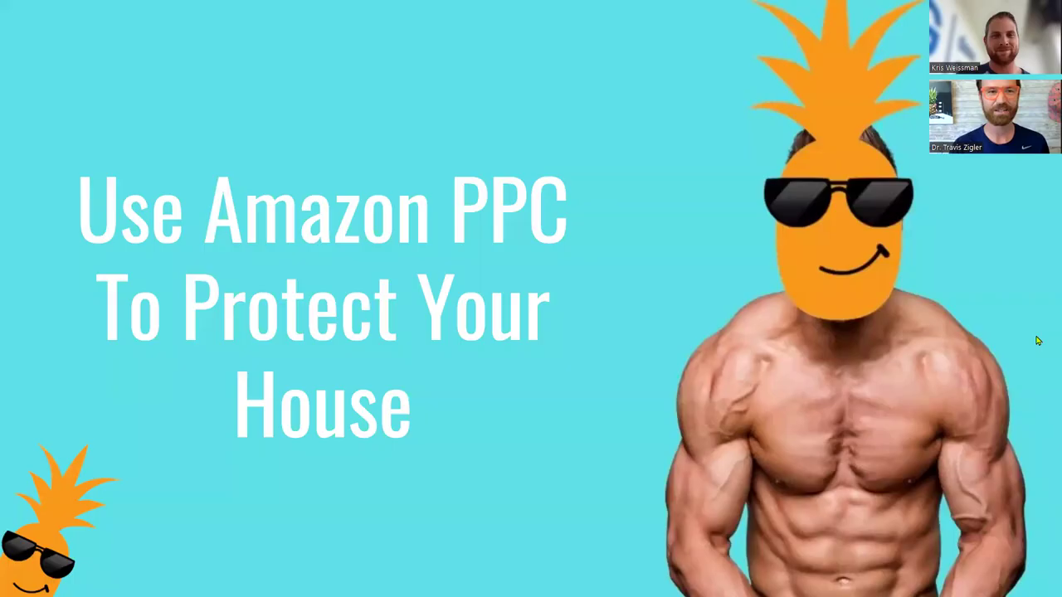
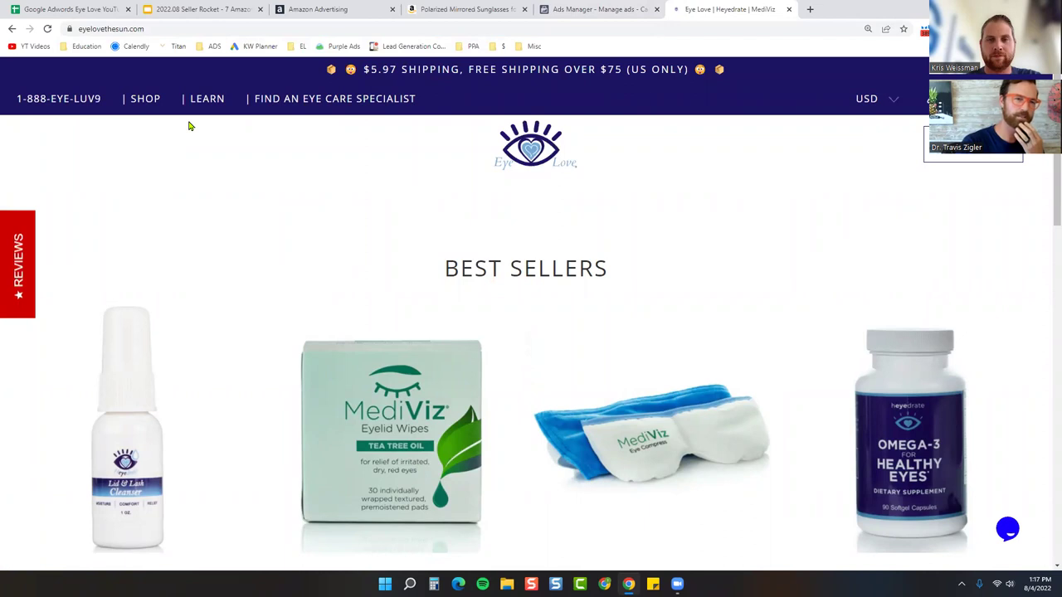
Go to the Eye Love site's Learn blog and open the 7 Best Hygiene Tips and 5 Best Tea Tree Oil Eye Wipes articles in new tabs
{"action": "left_click", "coordinate": [211, 101]}
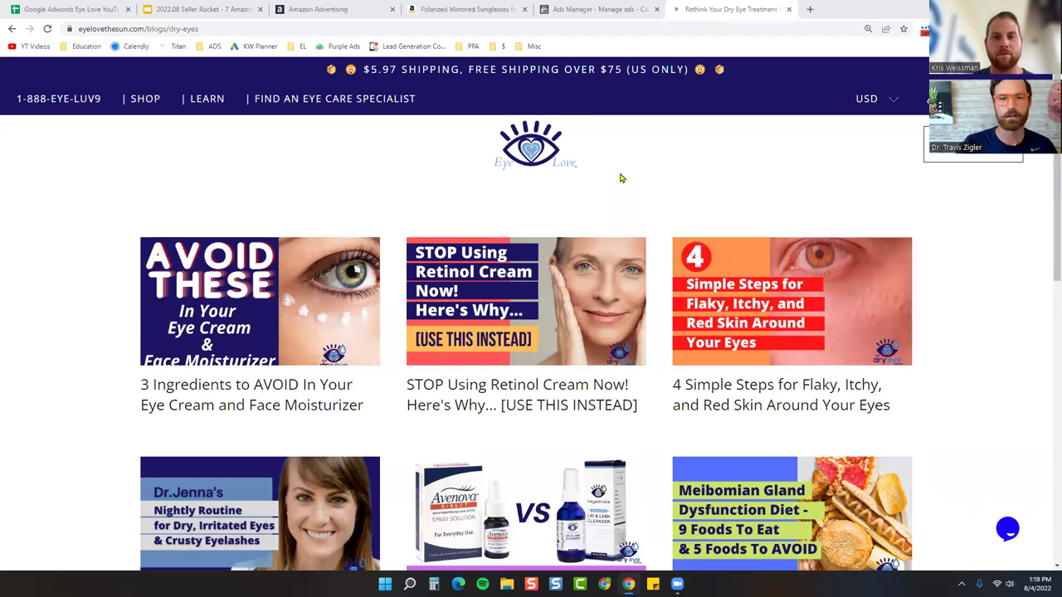
{"action": "scroll", "coordinate": [654, 249], "scroll_direction": "down", "scroll_amount": 4}
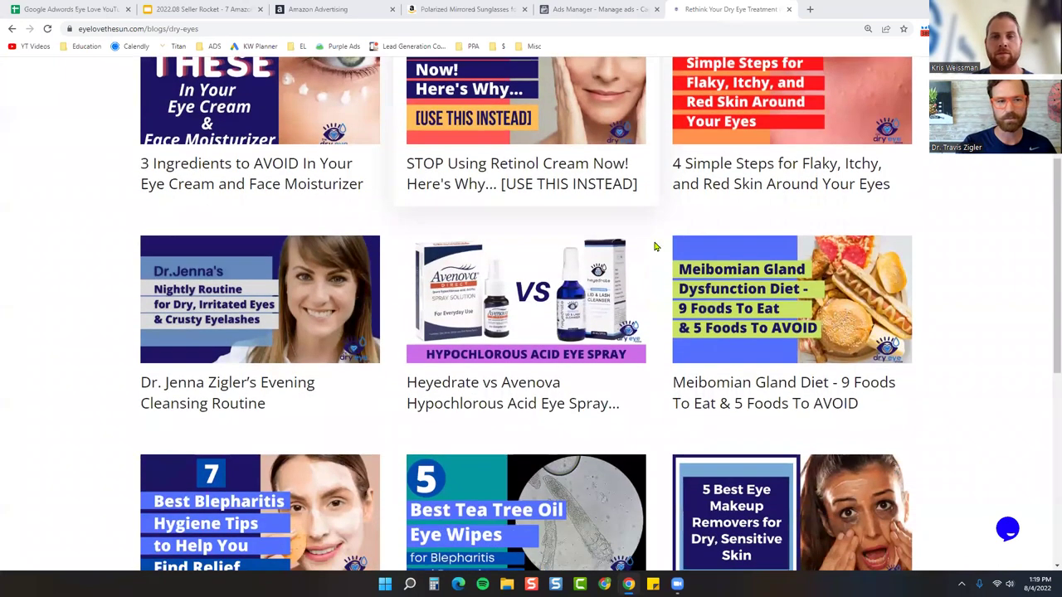
{"action": "scroll", "coordinate": [653, 249], "scroll_direction": "down", "scroll_amount": 1}
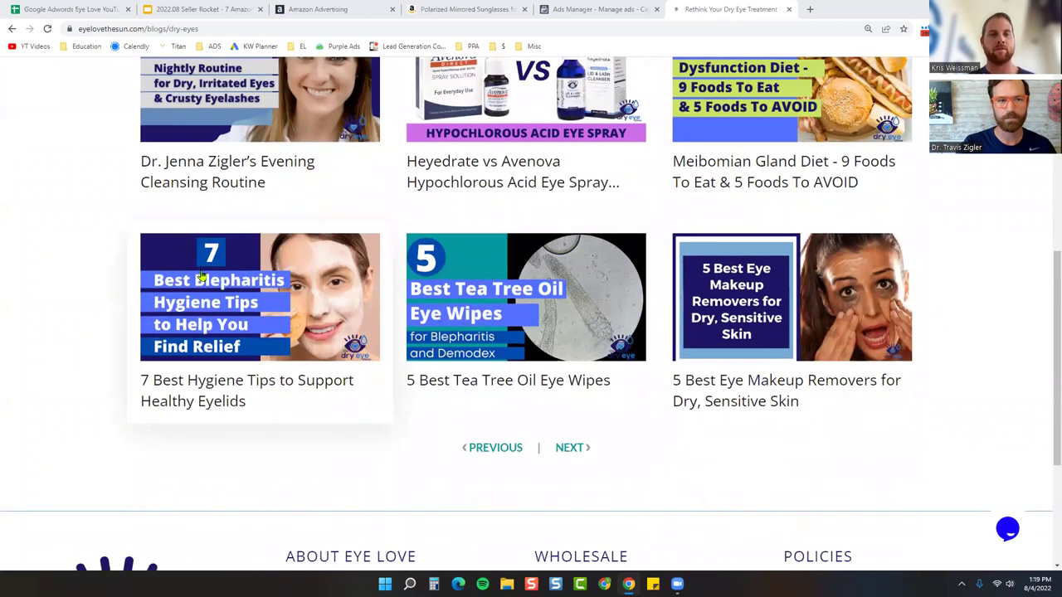
{"action": "middle_click", "coordinate": [224, 309]}
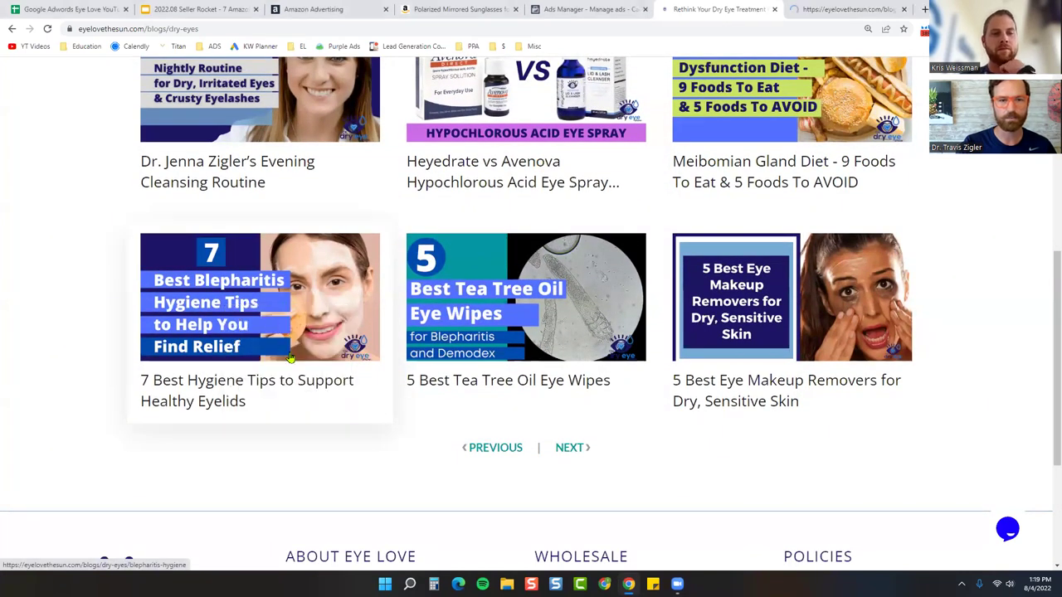
{"action": "right_click", "coordinate": [515, 319]}
{"action": "left_click", "coordinate": [539, 327]}
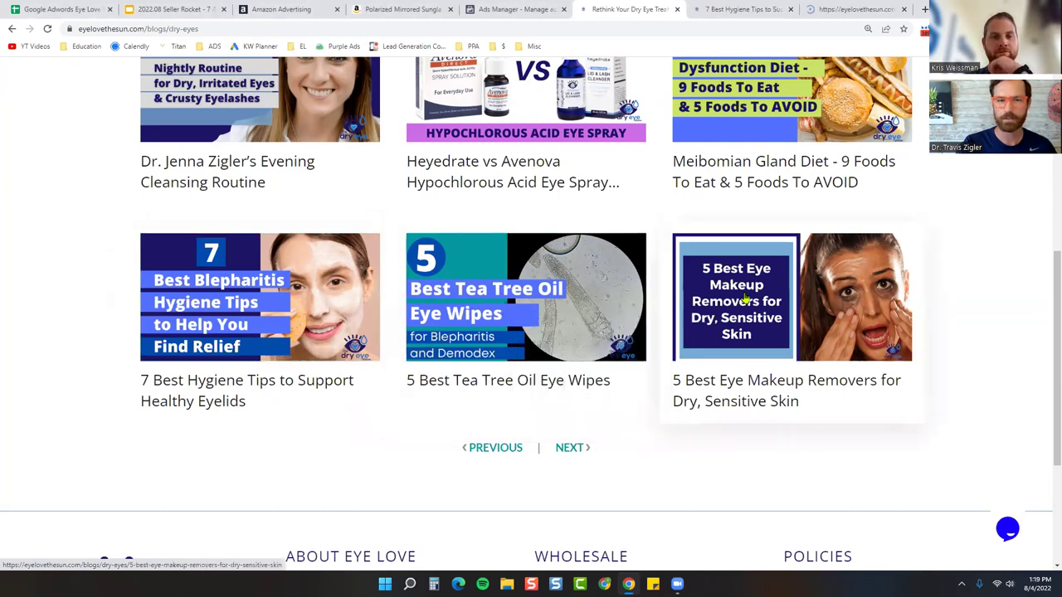
Look over the other blog posts and open the 3 Ingredients to AVOID article in a new tab
{"action": "scroll", "coordinate": [268, 193], "scroll_direction": "up", "scroll_amount": 5}
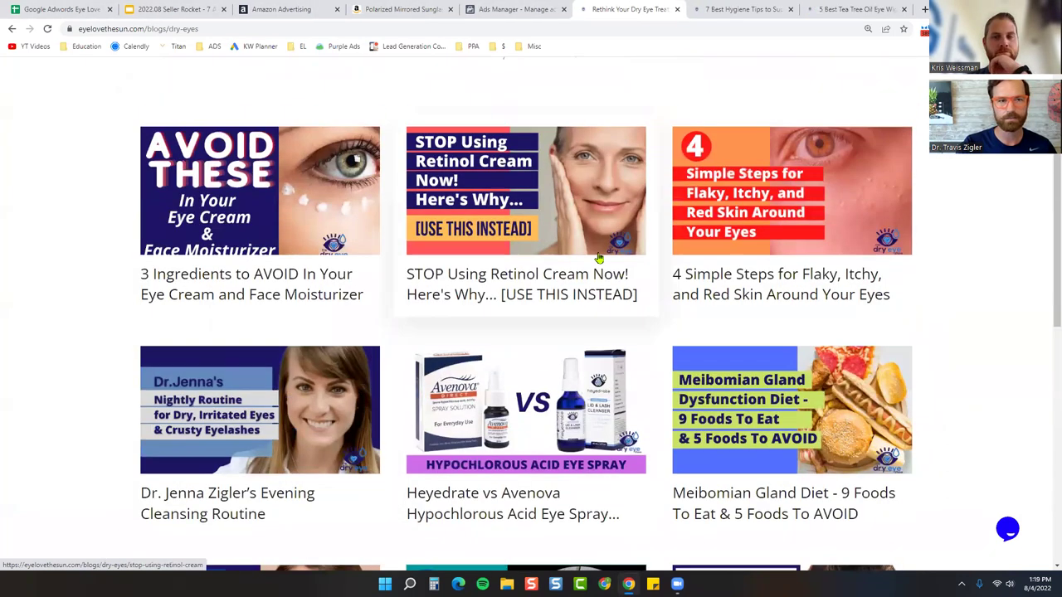
{"action": "scroll", "coordinate": [585, 288], "scroll_direction": "down", "scroll_amount": 7}
{"action": "scroll", "coordinate": [553, 320], "scroll_direction": "up", "scroll_amount": 8}
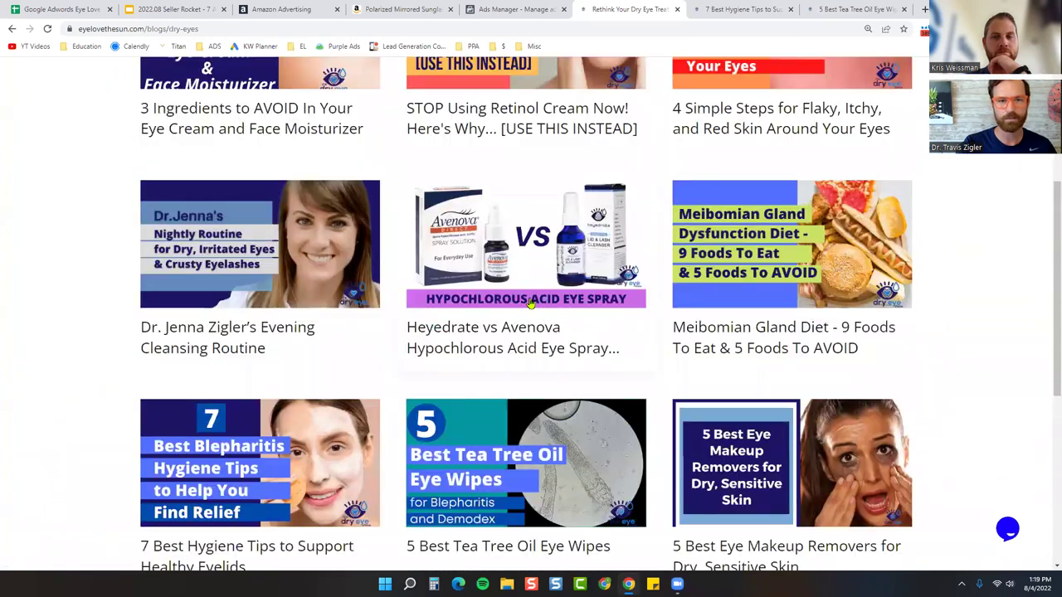
{"action": "right_click", "coordinate": [274, 304]}
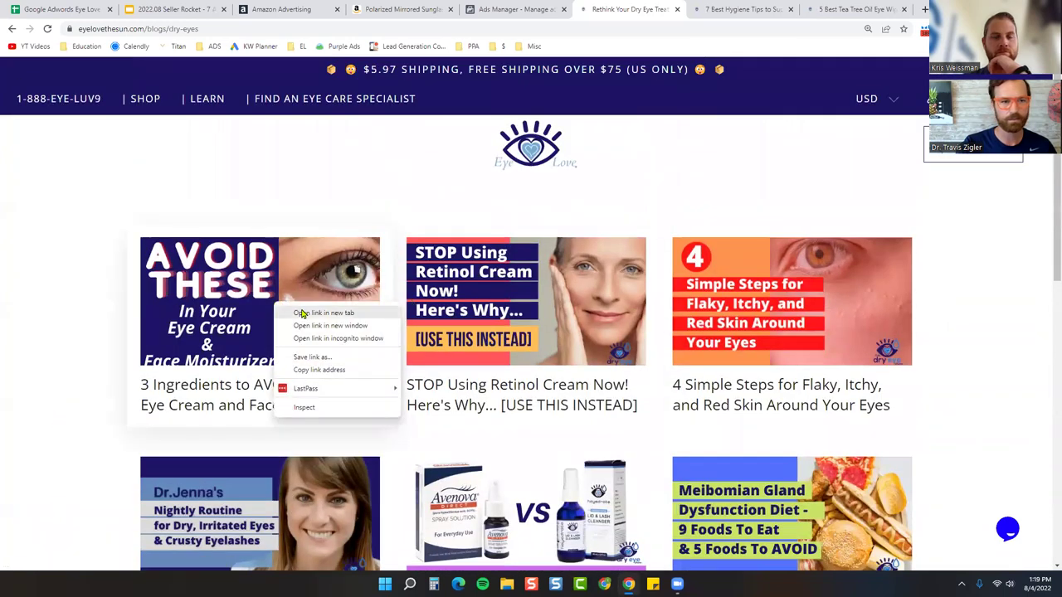
{"action": "left_click", "coordinate": [300, 310]}
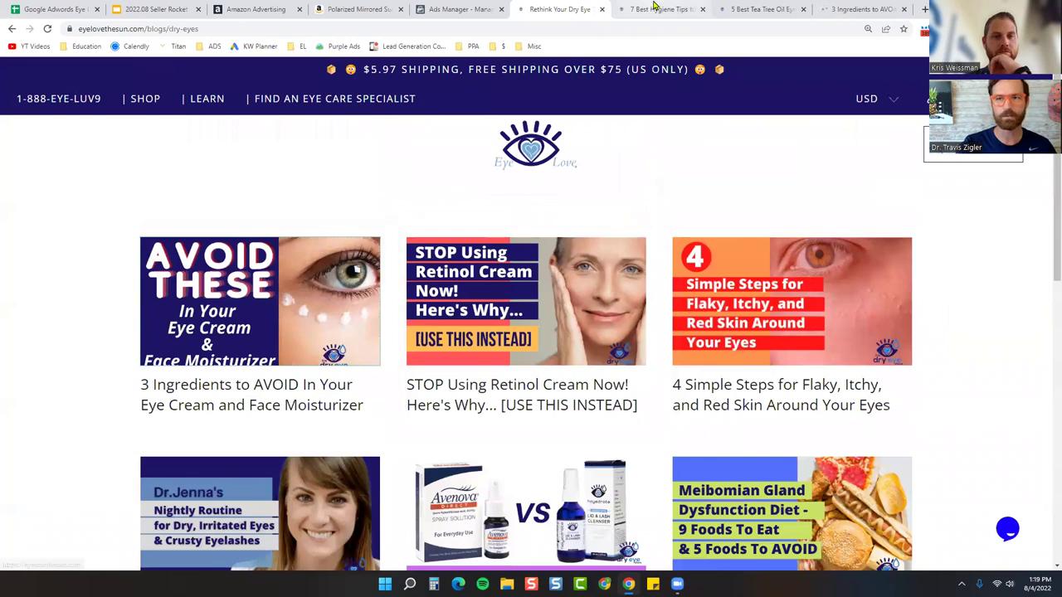
Examine the 7 Best Hygiene Tips for Blepharitis article, checking the product links and purchase buttons placed under each tip
{"action": "left_click", "coordinate": [654, 9]}
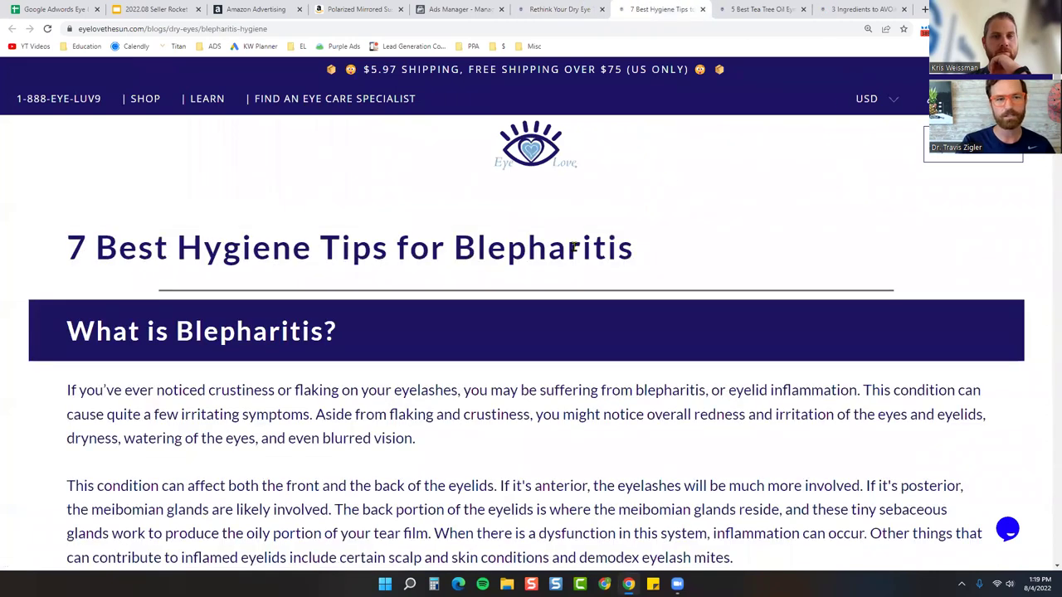
{"action": "scroll", "coordinate": [572, 247], "scroll_direction": "down", "scroll_amount": 2}
{"action": "scroll", "coordinate": [572, 248], "scroll_direction": "down", "scroll_amount": 10}
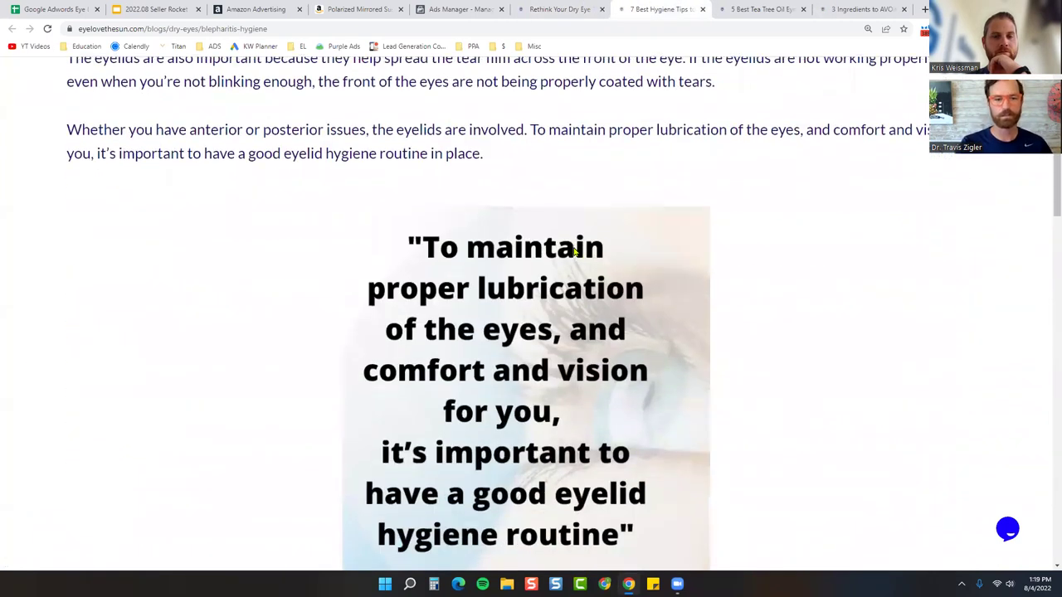
{"action": "scroll", "coordinate": [290, 260], "scroll_direction": "down", "scroll_amount": 2}
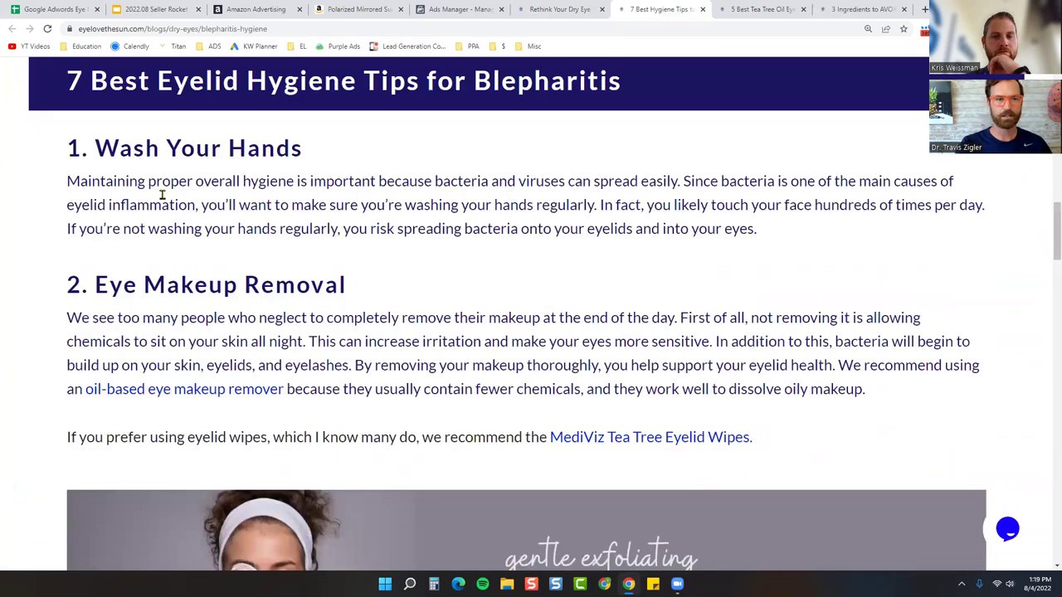
{"action": "scroll", "coordinate": [151, 220], "scroll_direction": "down", "scroll_amount": 1}
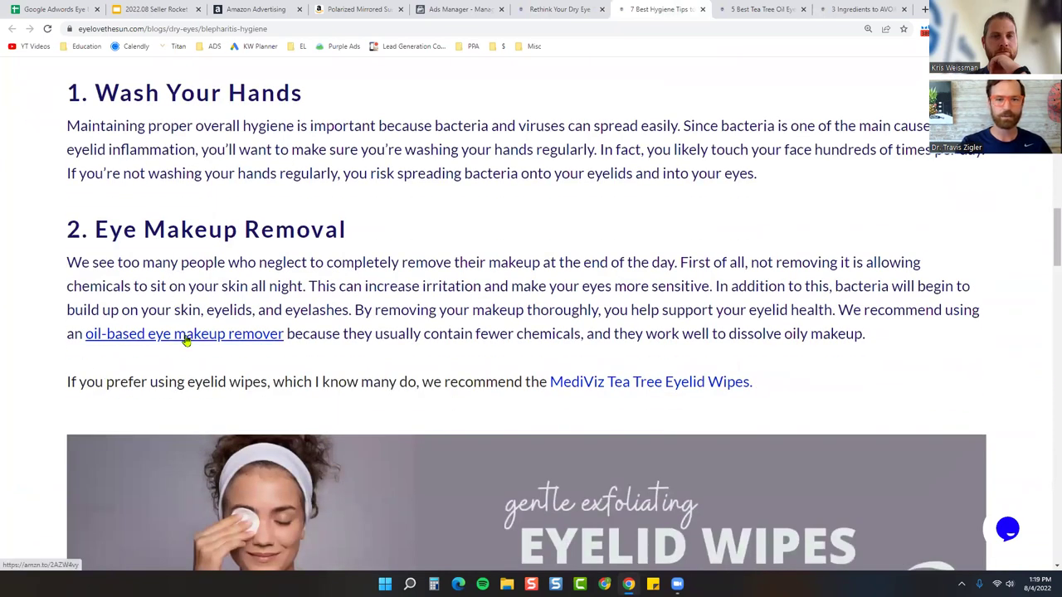
{"action": "scroll", "coordinate": [398, 274], "scroll_direction": "down", "scroll_amount": 2}
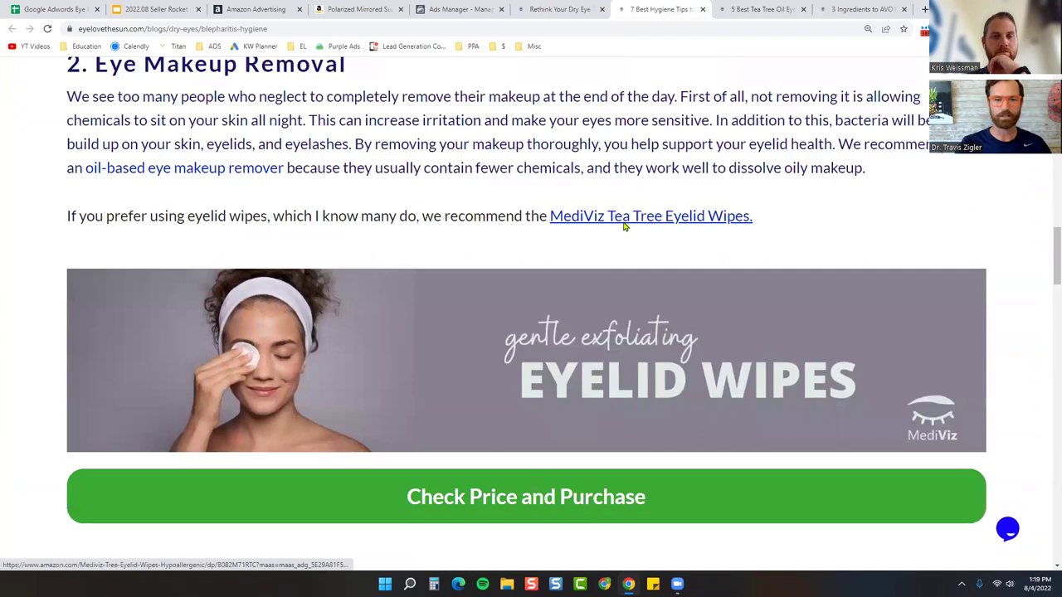
{"action": "scroll", "coordinate": [572, 217], "scroll_direction": "down", "scroll_amount": 2}
{"action": "scroll", "coordinate": [535, 327], "scroll_direction": "down", "scroll_amount": 3}
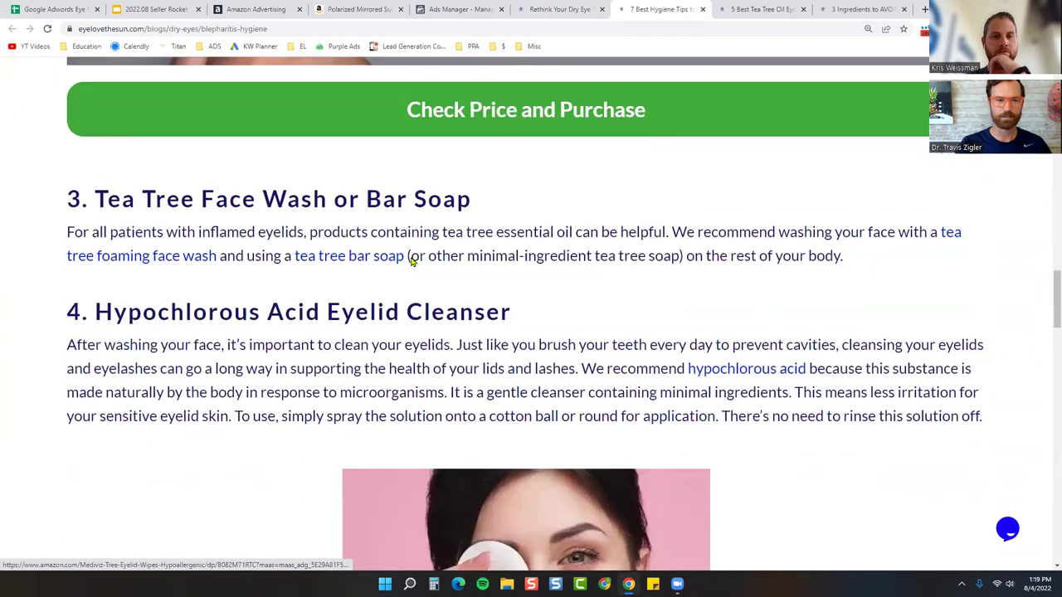
{"action": "scroll", "coordinate": [699, 268], "scroll_direction": "down", "scroll_amount": 6}
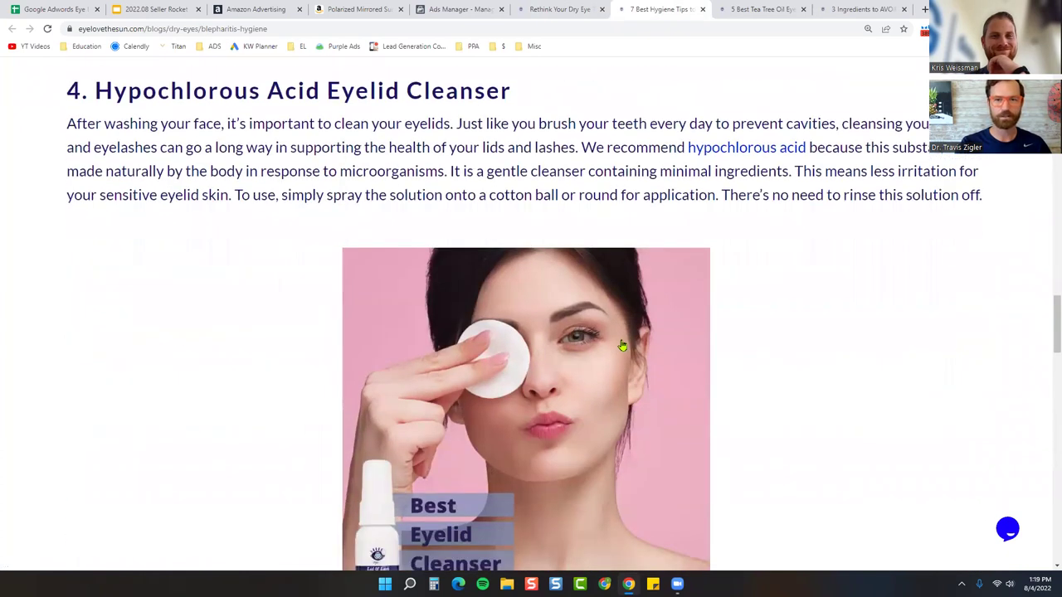
{"action": "scroll", "coordinate": [623, 332], "scroll_direction": "down", "scroll_amount": 3}
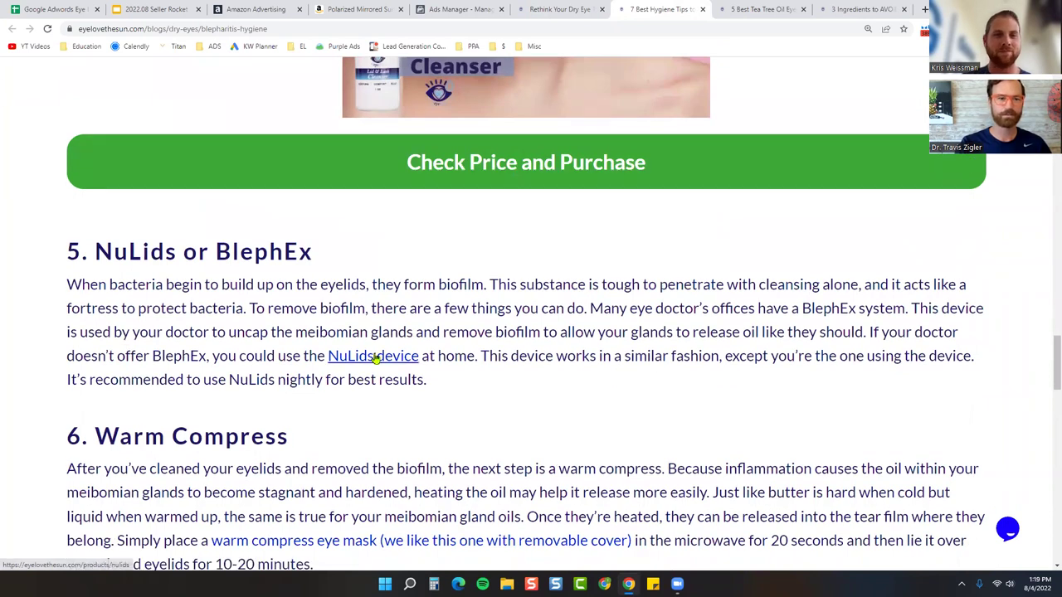
{"action": "scroll", "coordinate": [429, 355], "scroll_direction": "down", "scroll_amount": 2}
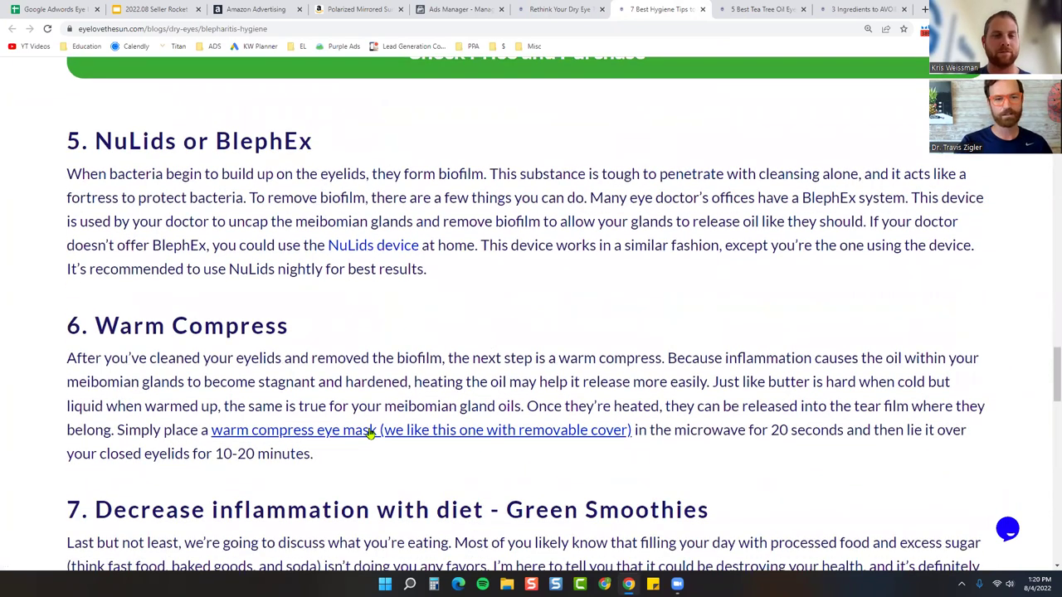
{"action": "scroll", "coordinate": [371, 433], "scroll_direction": "down", "scroll_amount": 4}
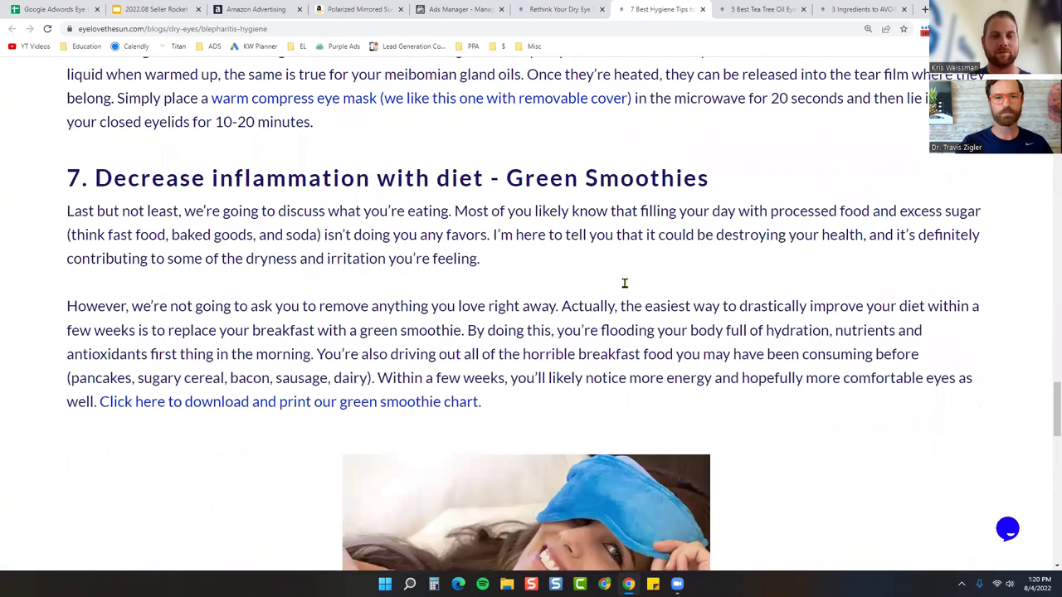
Look back over the hygiene article's earlier tips, from Green Smoothies up to Eye Makeup Removal and Wash Your Hands
{"action": "scroll", "coordinate": [623, 288], "scroll_direction": "up", "scroll_amount": 6}
{"action": "scroll", "coordinate": [623, 288], "scroll_direction": "up", "scroll_amount": 12}
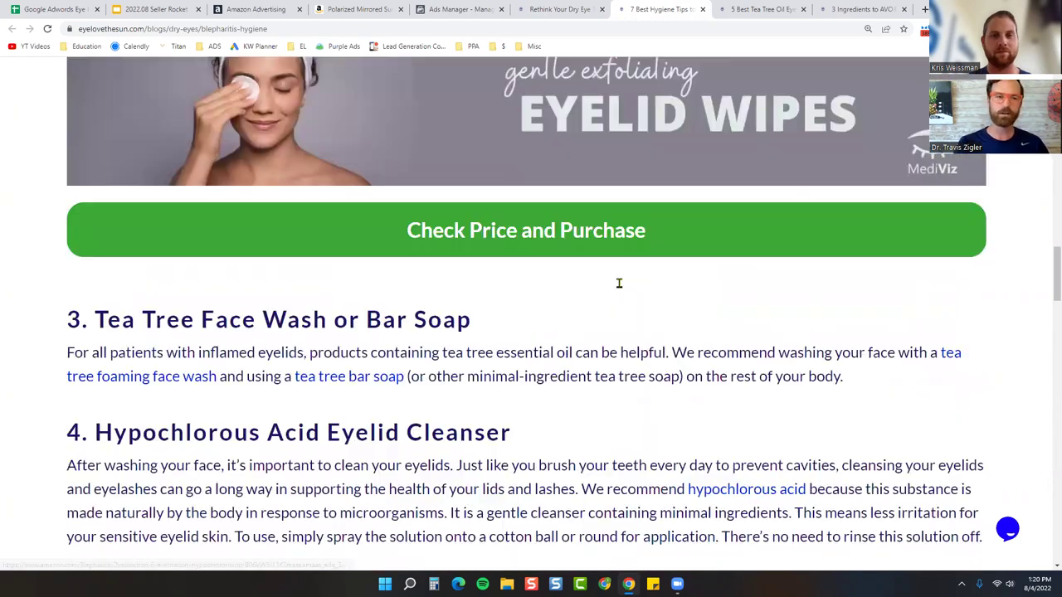
{"action": "scroll", "coordinate": [618, 282], "scroll_direction": "up", "scroll_amount": 4}
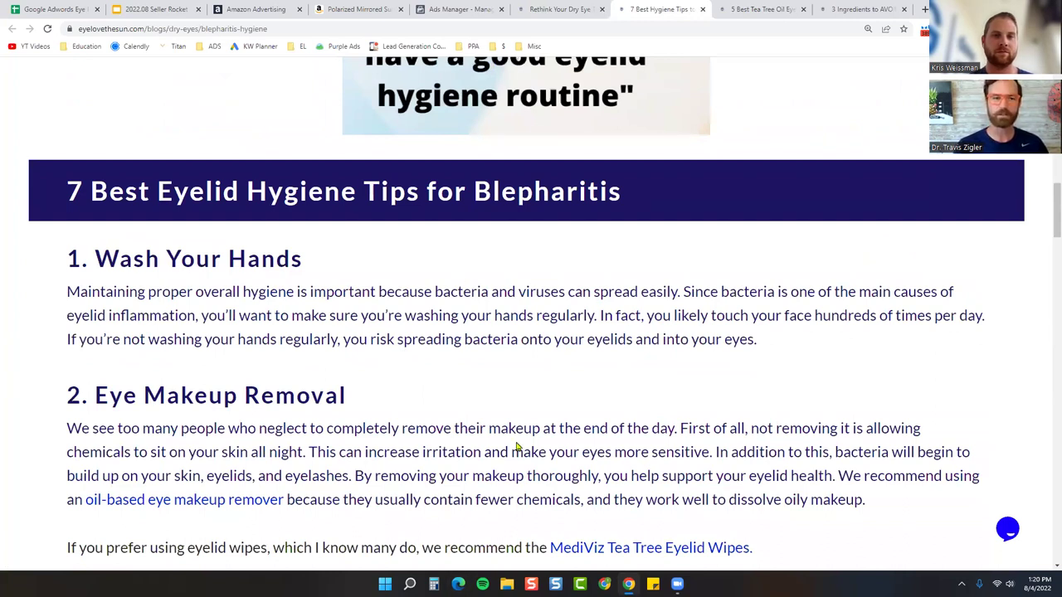
Examine the 5 Best Tea Tree Oil Eye Wipes article, checking each product's links and Amazon price button, and close the article
{"action": "left_click", "coordinate": [749, 7]}
{"action": "scroll", "coordinate": [555, 257], "scroll_direction": "down", "scroll_amount": 3}
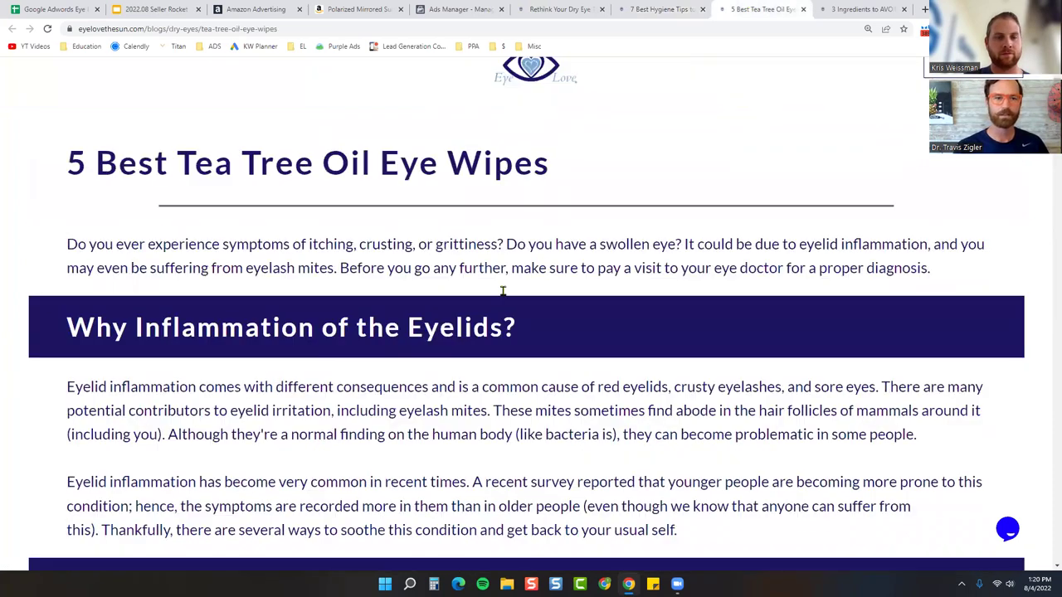
{"action": "scroll", "coordinate": [203, 255], "scroll_direction": "up", "scroll_amount": 2}
{"action": "scroll", "coordinate": [644, 324], "scroll_direction": "down", "scroll_amount": 5}
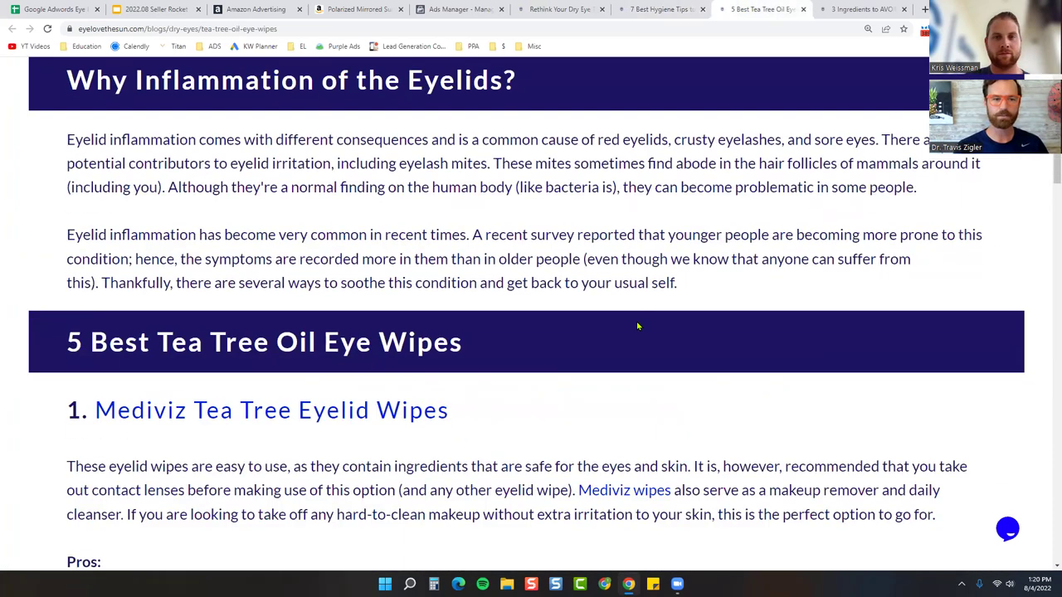
{"action": "scroll", "coordinate": [457, 299], "scroll_direction": "down", "scroll_amount": 9}
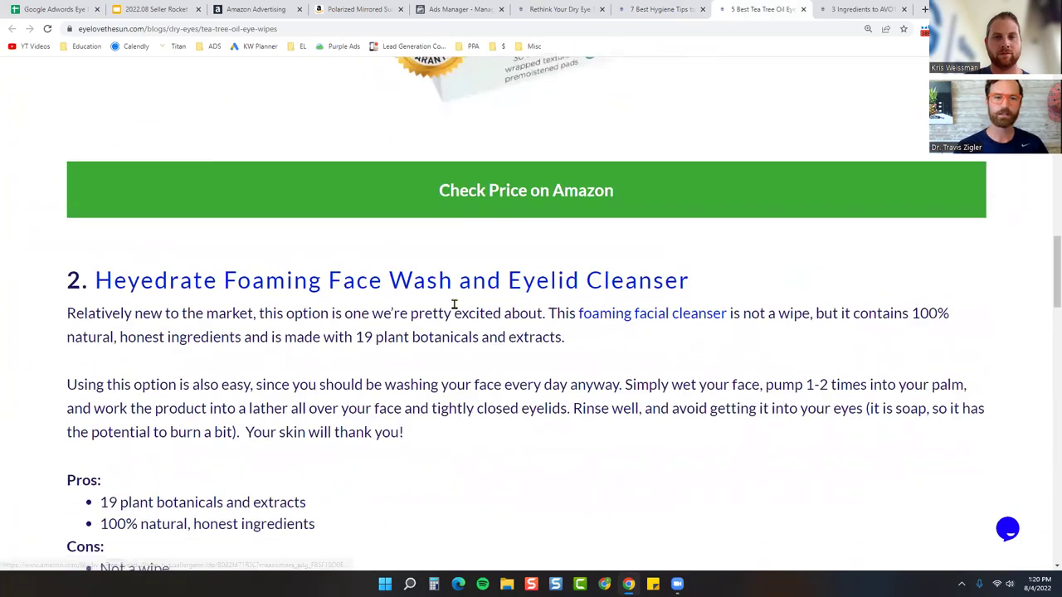
{"action": "scroll", "coordinate": [409, 284], "scroll_direction": "down", "scroll_amount": 10}
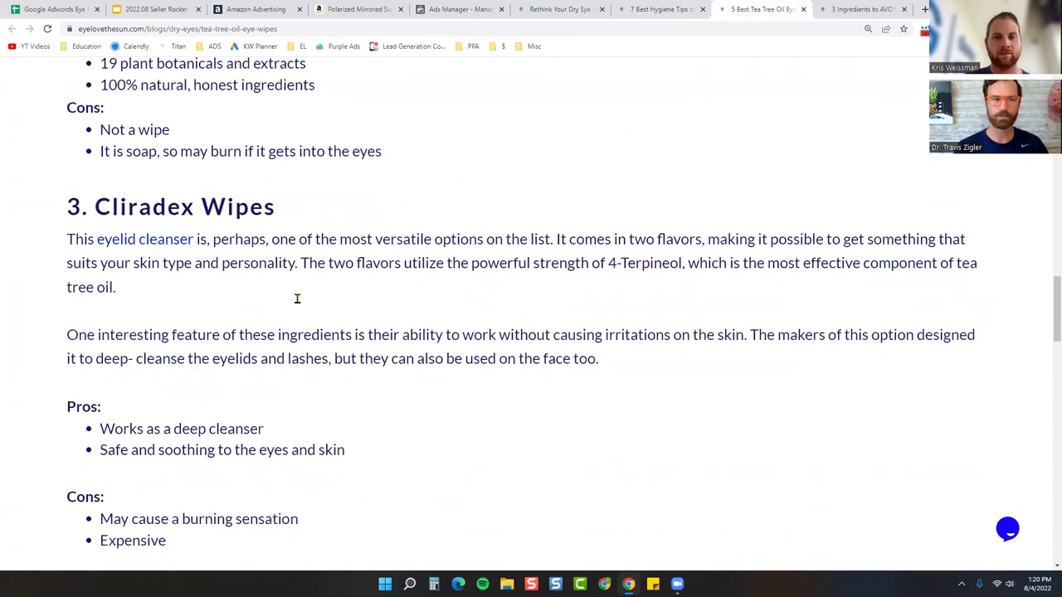
{"action": "scroll", "coordinate": [306, 305], "scroll_direction": "down", "scroll_amount": 11}
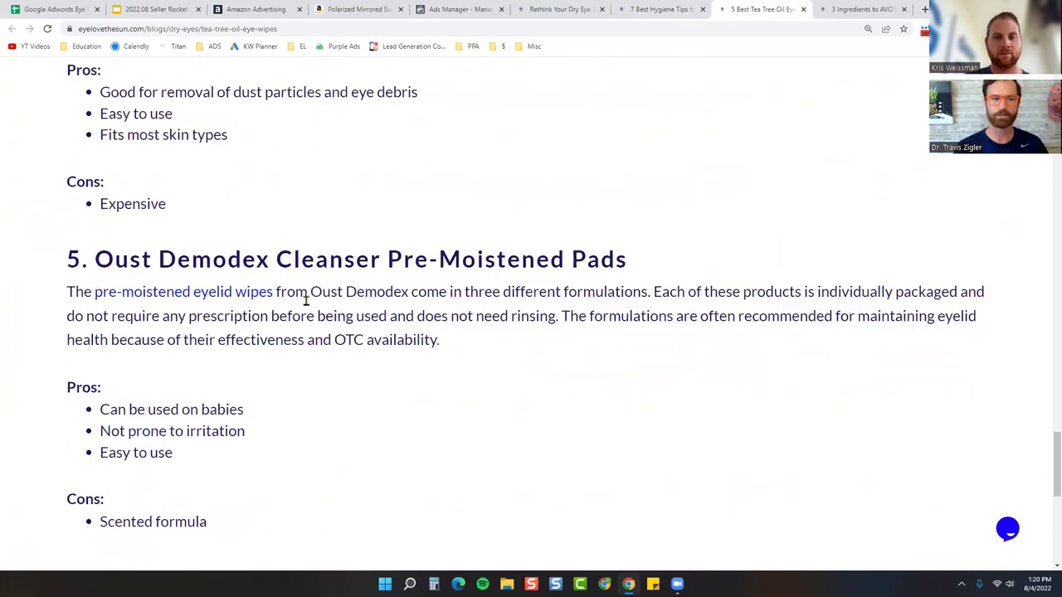
{"action": "left_click", "coordinate": [802, 9]}
Examine the 3 Ingredients to AVOID article from Retinol down to Choosing Safer Options, checking its Amazon purchase links and product banner
{"action": "left_click", "coordinate": [919, 103]}
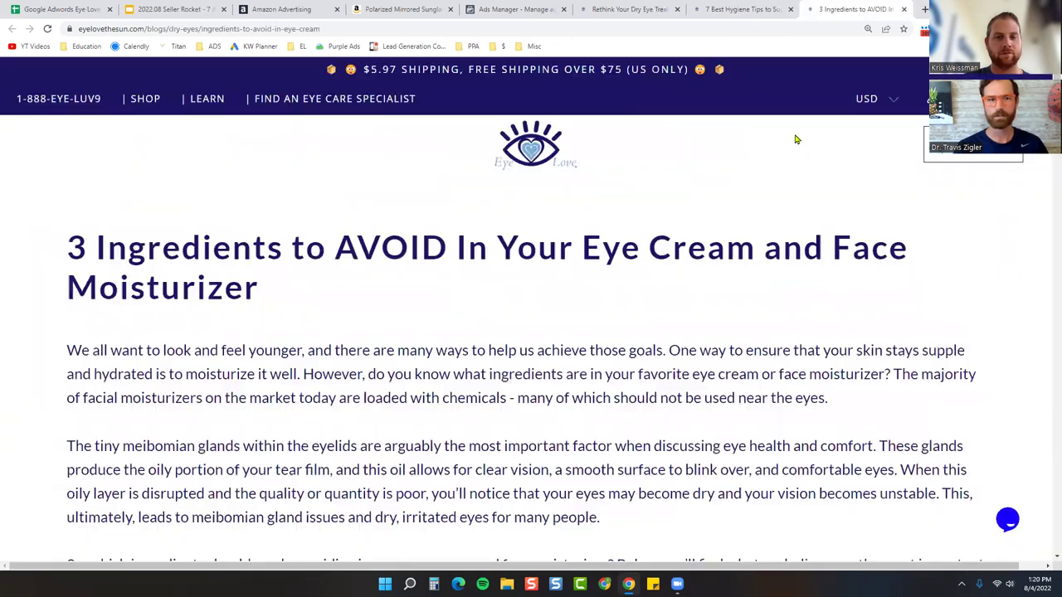
{"action": "scroll", "coordinate": [407, 394], "scroll_direction": "down", "scroll_amount": 3}
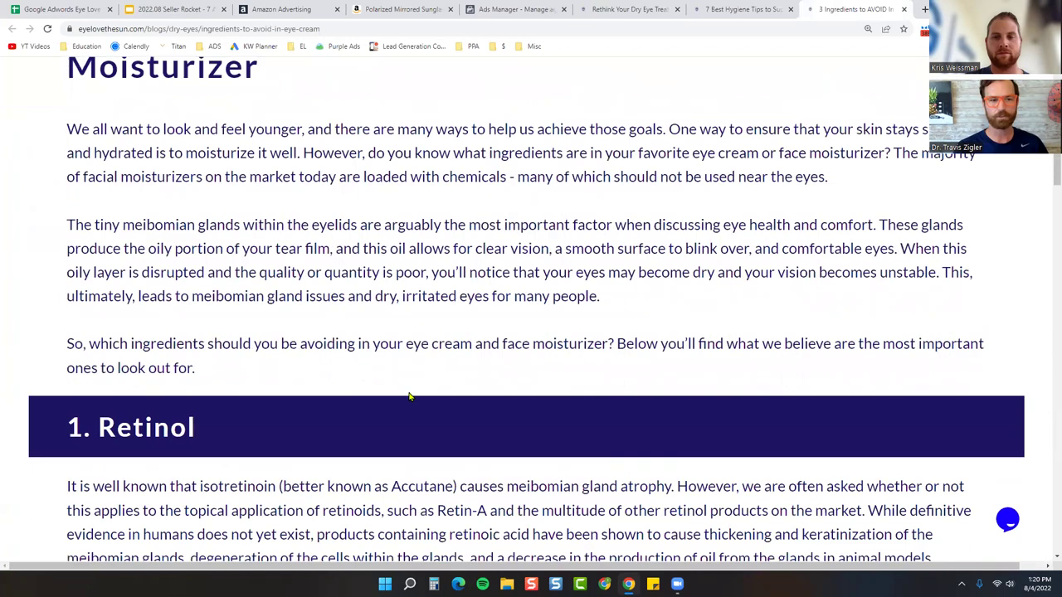
{"action": "scroll", "coordinate": [150, 359], "scroll_direction": "down", "scroll_amount": 2}
{"action": "scroll", "coordinate": [275, 361], "scroll_direction": "down", "scroll_amount": 5}
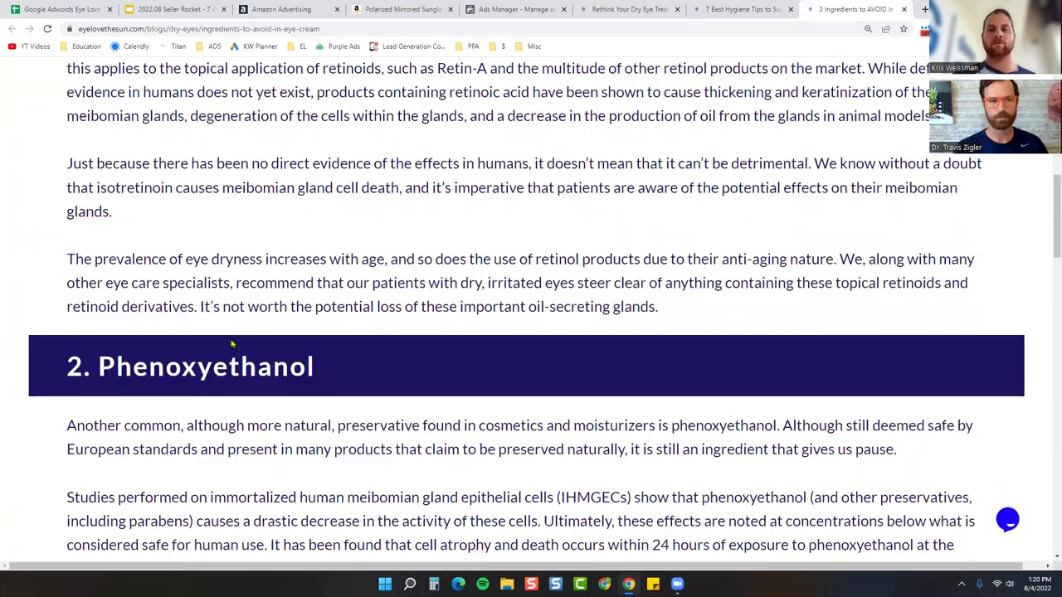
{"action": "scroll", "coordinate": [308, 408], "scroll_direction": "down", "scroll_amount": 3}
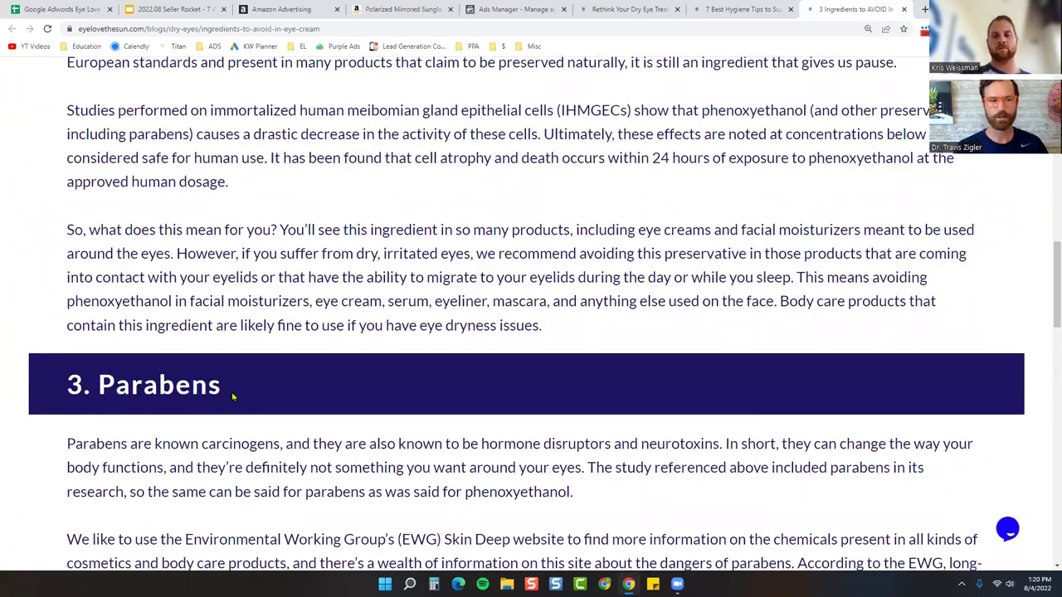
{"action": "scroll", "coordinate": [230, 398], "scroll_direction": "down", "scroll_amount": 3}
{"action": "scroll", "coordinate": [539, 278], "scroll_direction": "down", "scroll_amount": 2}
{"action": "scroll", "coordinate": [539, 278], "scroll_direction": "down", "scroll_amount": 9}
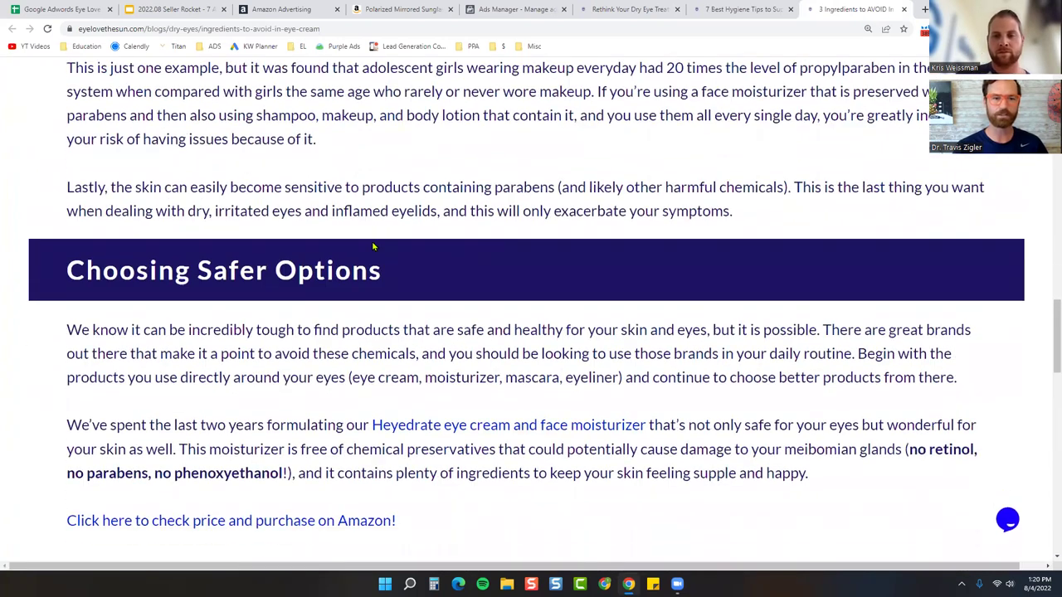
{"action": "scroll", "coordinate": [562, 521], "scroll_direction": "down", "scroll_amount": 4}
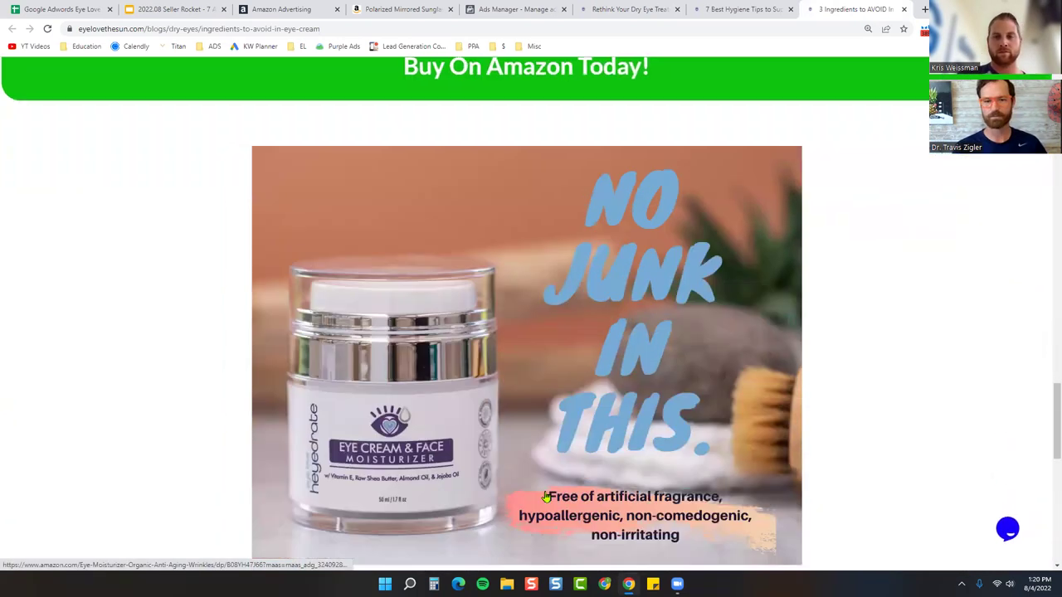
Close the two remaining article tabs and go to the second page of the Eye Love blog posts
{"action": "left_click", "coordinate": [904, 9]}
{"action": "left_click", "coordinate": [903, 9]}
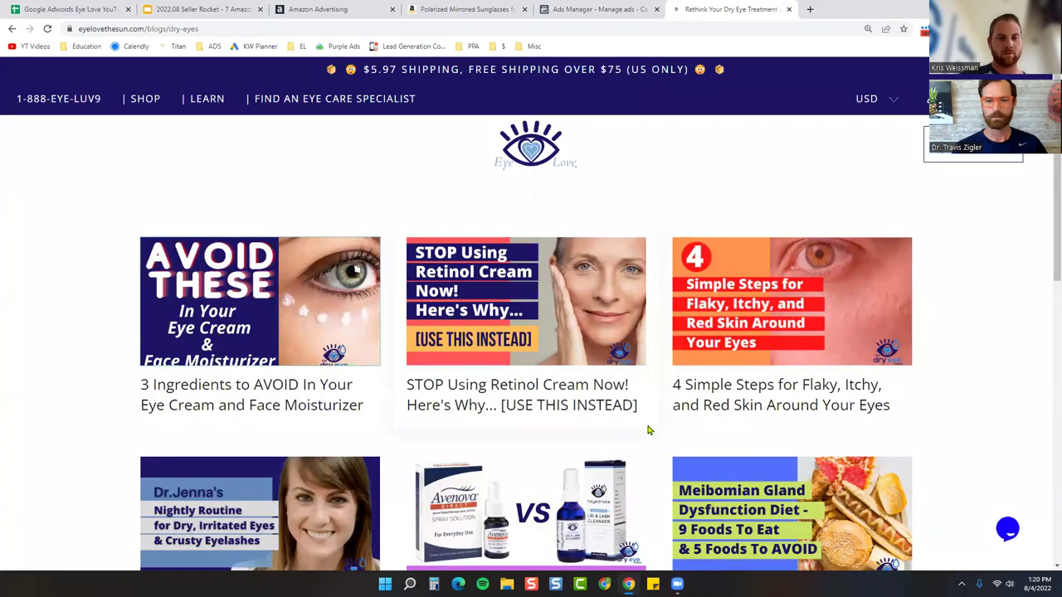
{"action": "scroll", "coordinate": [647, 429], "scroll_direction": "down", "scroll_amount": 8}
{"action": "left_click", "coordinate": [569, 235]}
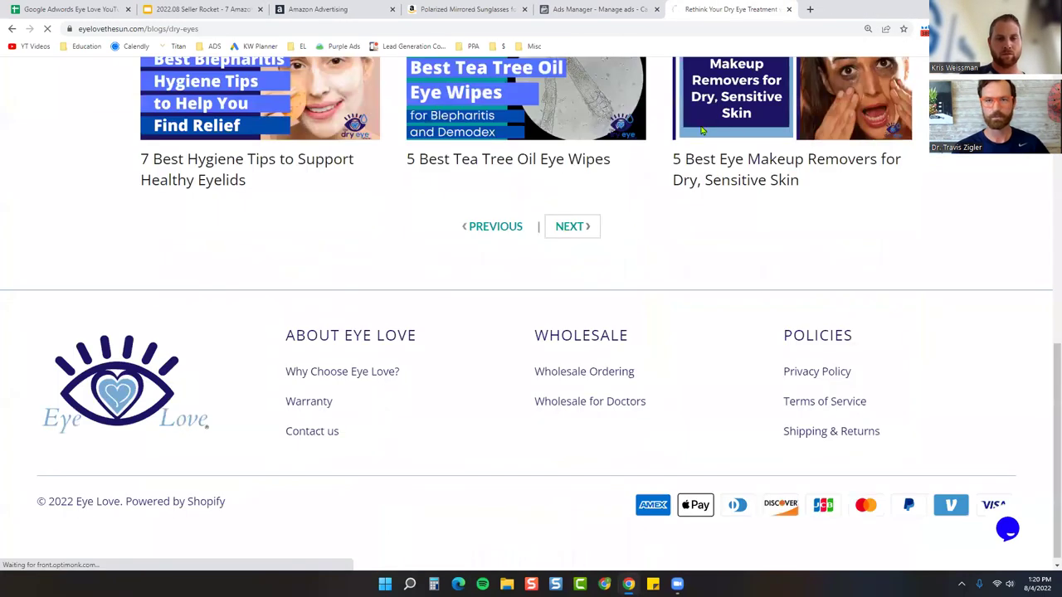
Open the June 2022 Eye Love STR Search Term Report spreadsheet in Google Sheets and display its *MV Cooling Mask sheet
{"action": "left_click", "coordinate": [733, 29]}
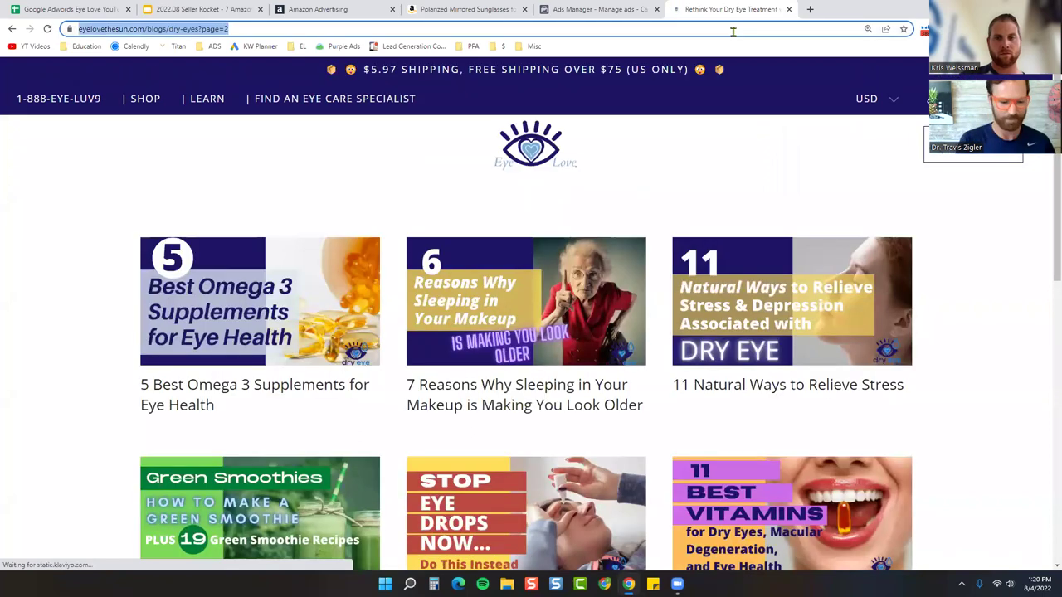
{"action": "type", "text": "june str"}
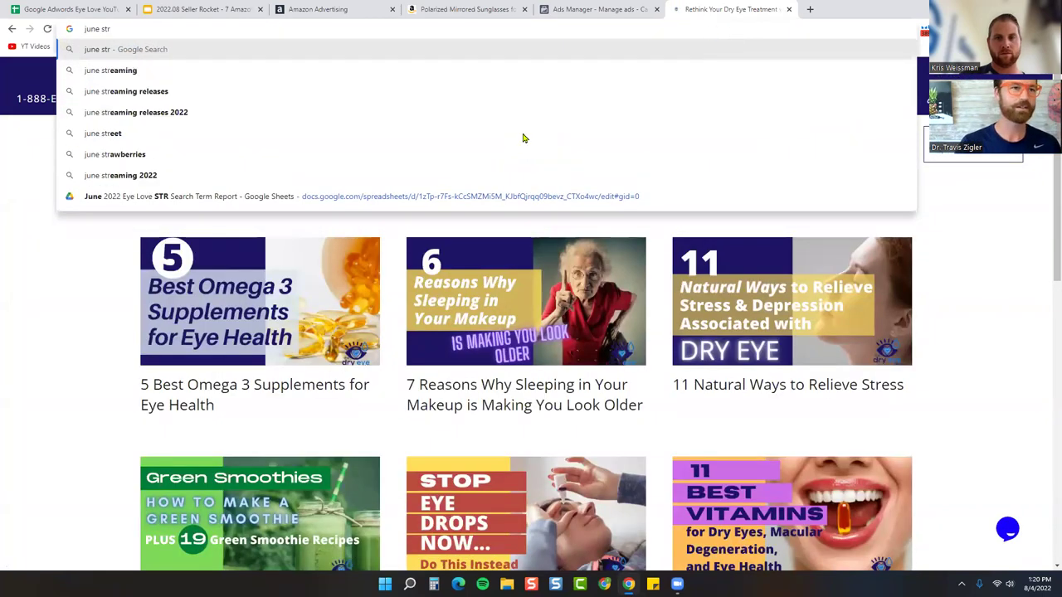
{"action": "left_click", "coordinate": [244, 199]}
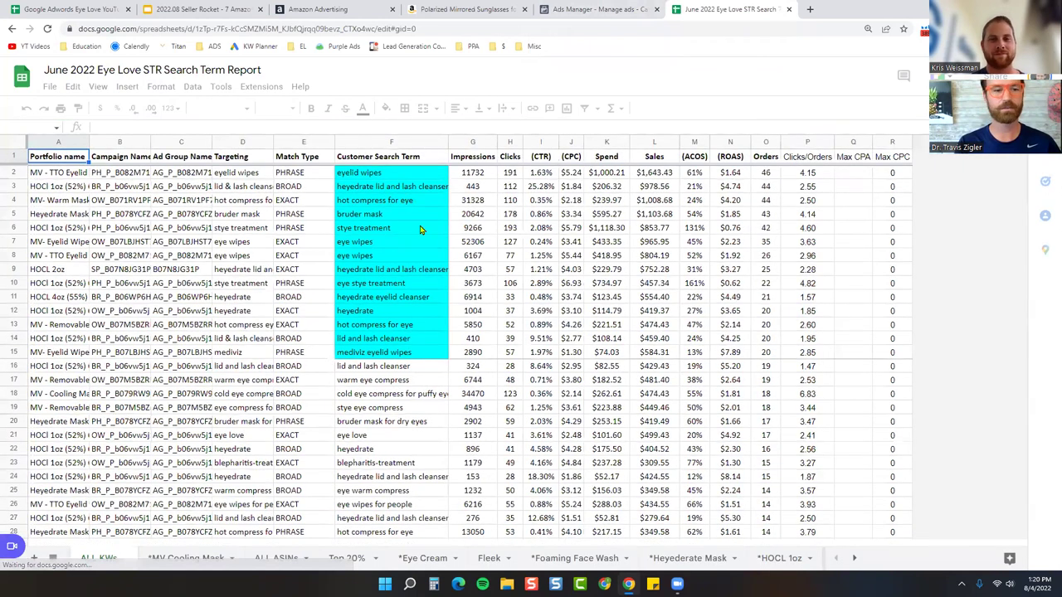
{"action": "left_click", "coordinate": [218, 557]}
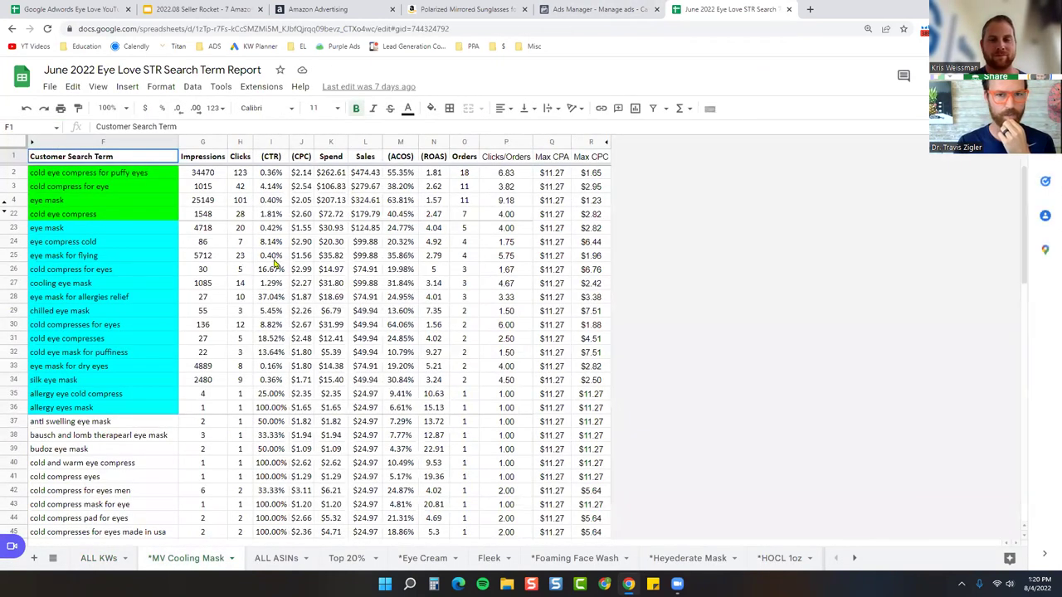
Highlight the Clicks/Orders, Max CPA and Max CPC columns and their header cells on the *MV Cooling Mask sheet
{"action": "left_click", "coordinate": [550, 175]}
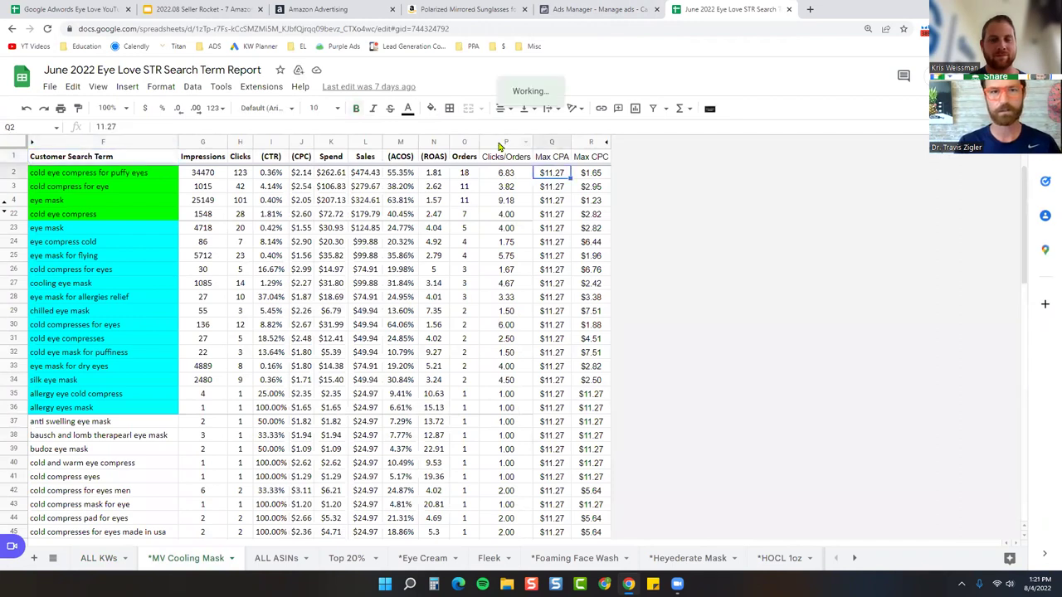
{"action": "left_click_drag", "start_coordinate": [505, 142], "coordinate": [591, 142]}
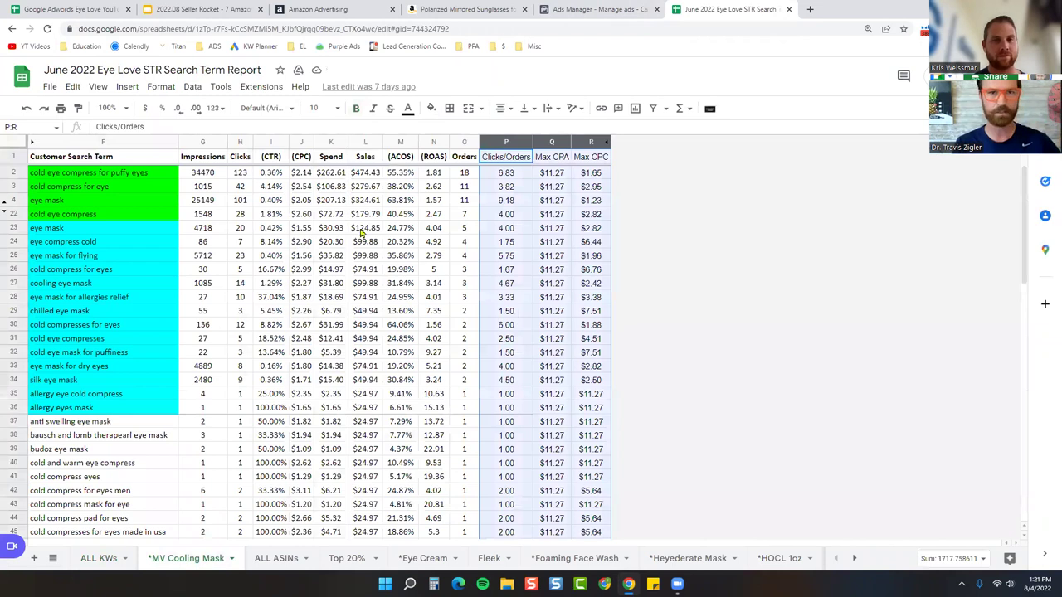
{"action": "left_click", "coordinate": [493, 178]}
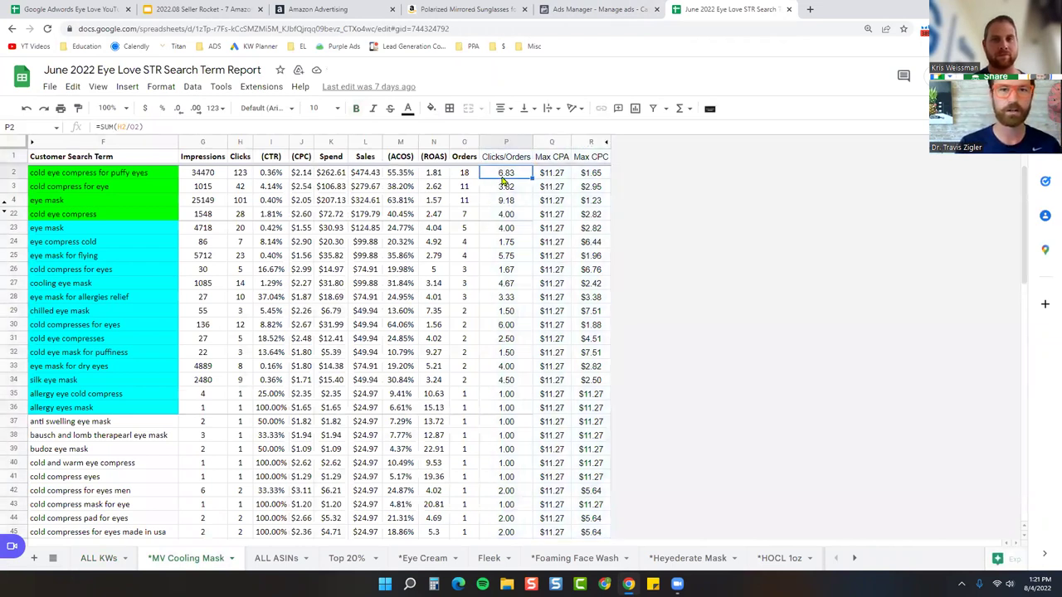
{"action": "left_click", "coordinate": [504, 164]}
{"action": "left_click_drag", "start_coordinate": [504, 165], "coordinate": [581, 163]}
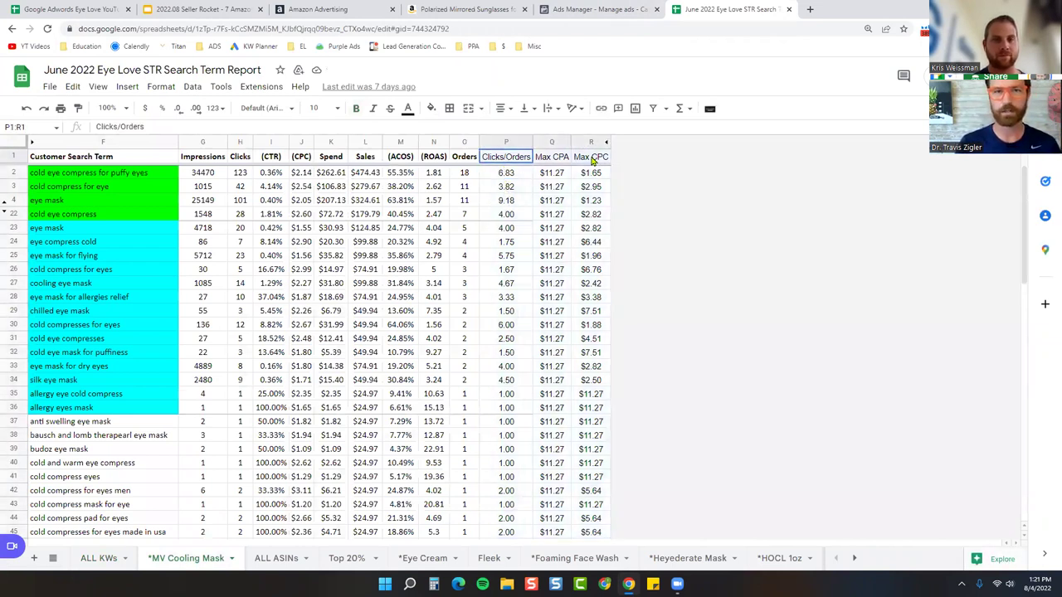
Inspect the Clicks/Orders and Max CPC formulas for the top two search terms in the cooling mask report
{"action": "double_click", "coordinate": [508, 176]}
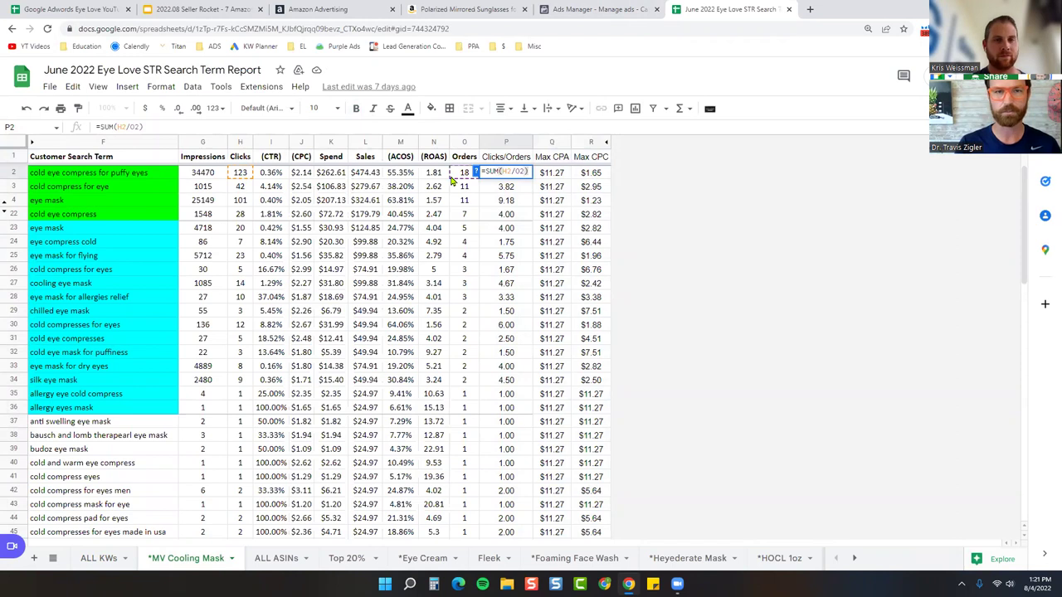
{"action": "left_click", "coordinate": [492, 186]}
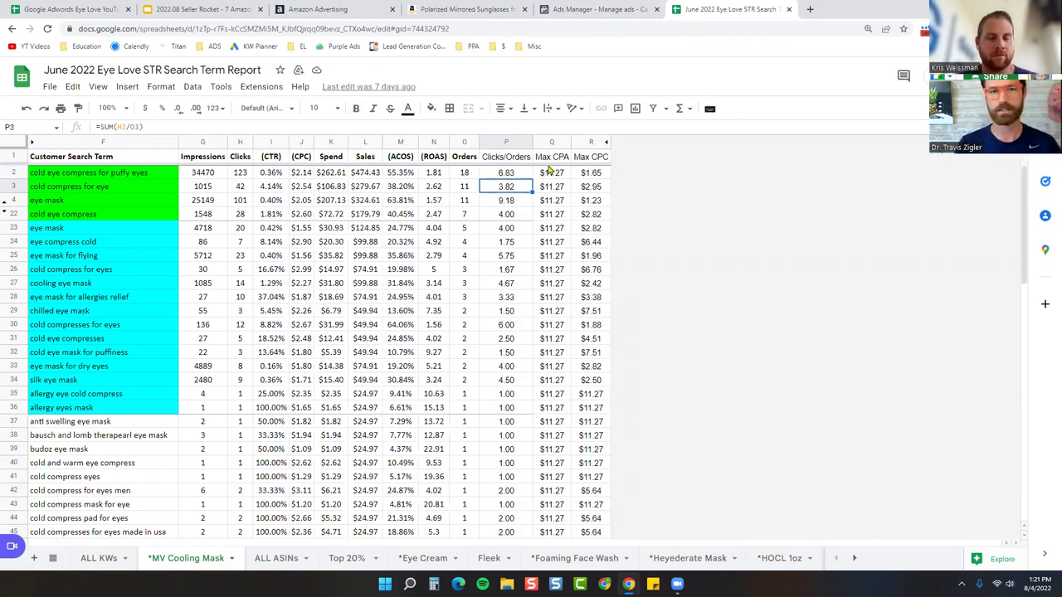
{"action": "left_click", "coordinate": [590, 172]}
{"action": "key", "text": "Return"}
{"action": "key", "text": "Return"}
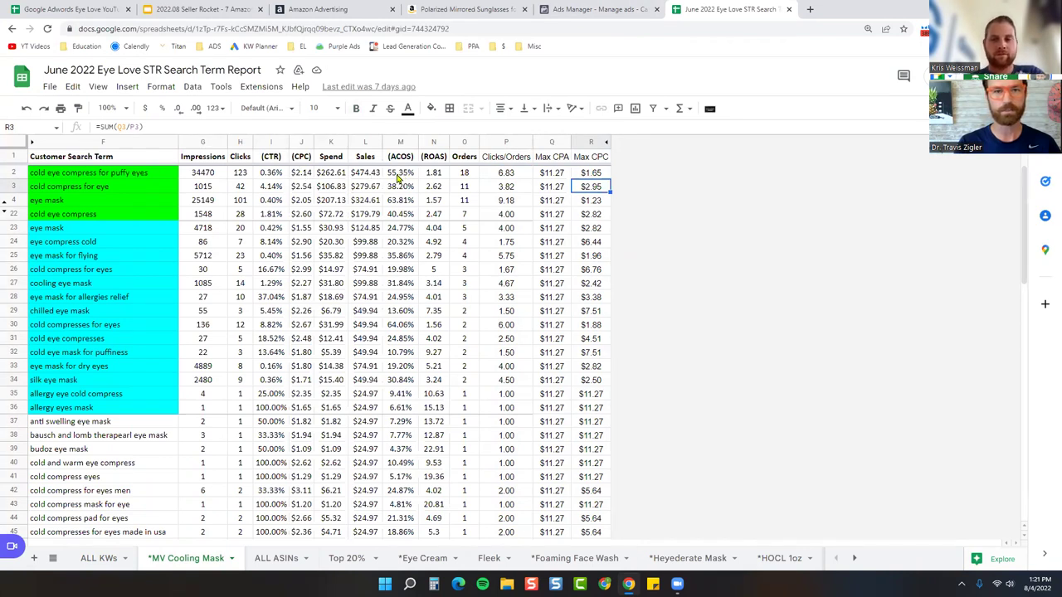
Open Calculator, divide 11.27 by 24.97, and shrink and move its window beside the Max CPC column
{"action": "left_click", "coordinate": [433, 584]}
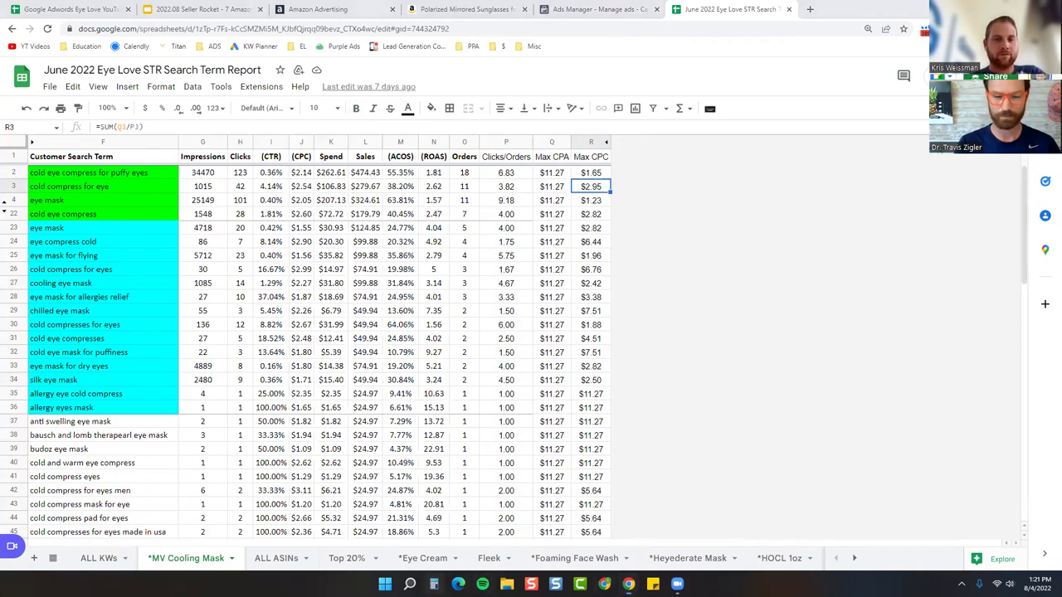
{"action": "type", "text": "11.27/24.97"}
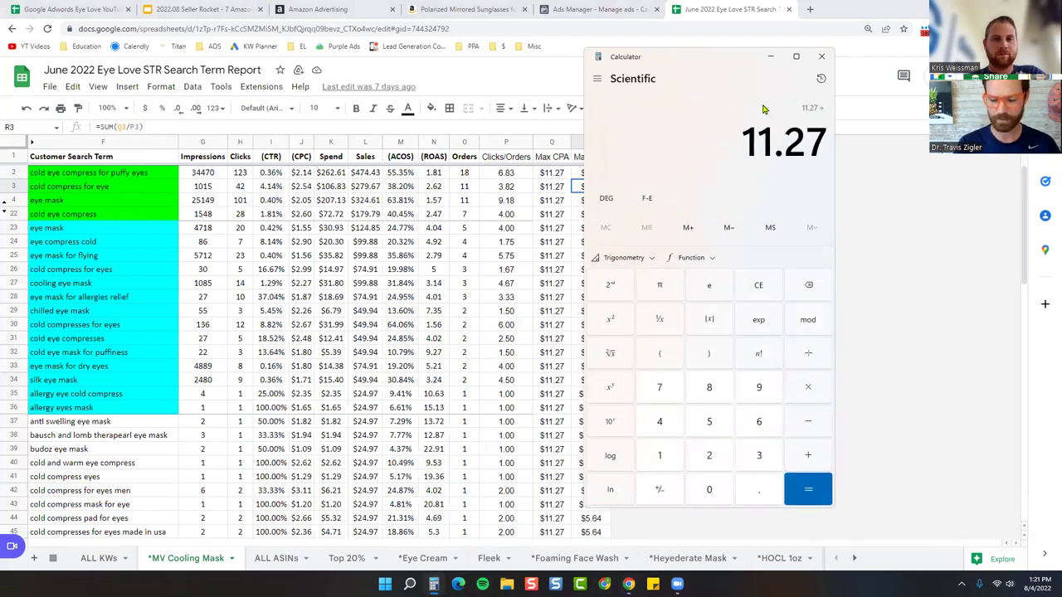
{"action": "key", "text": "Return"}
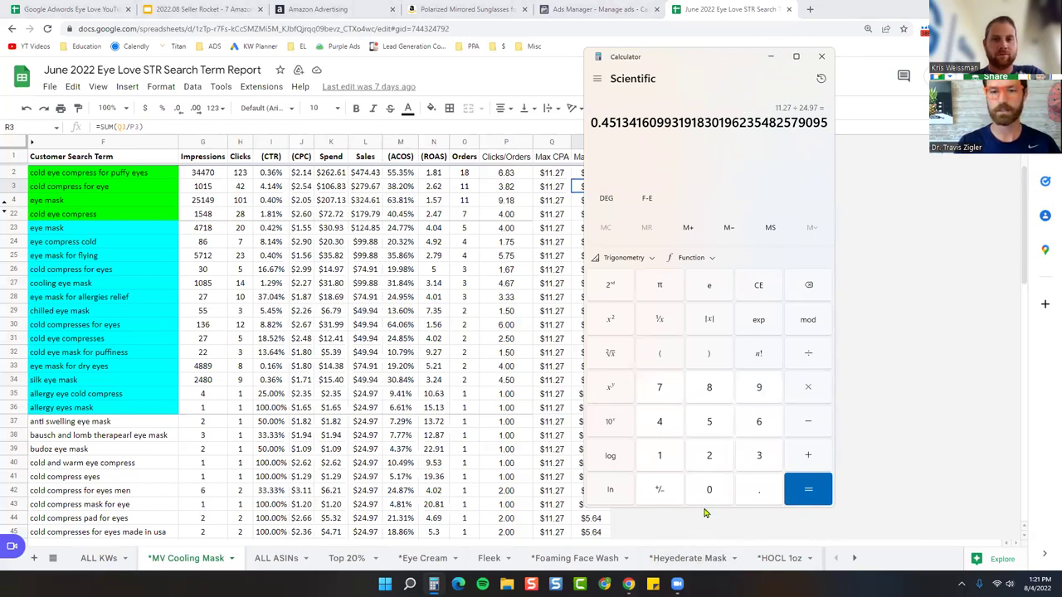
{"action": "left_click_drag", "start_coordinate": [706, 509], "coordinate": [707, 323]}
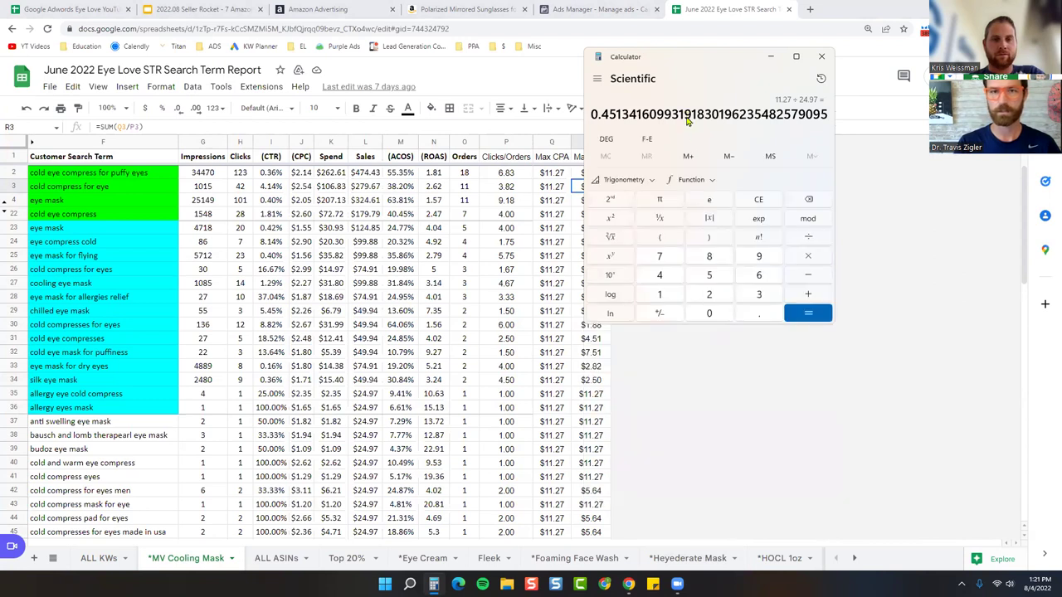
{"action": "left_click_drag", "start_coordinate": [687, 56], "coordinate": [716, 144]}
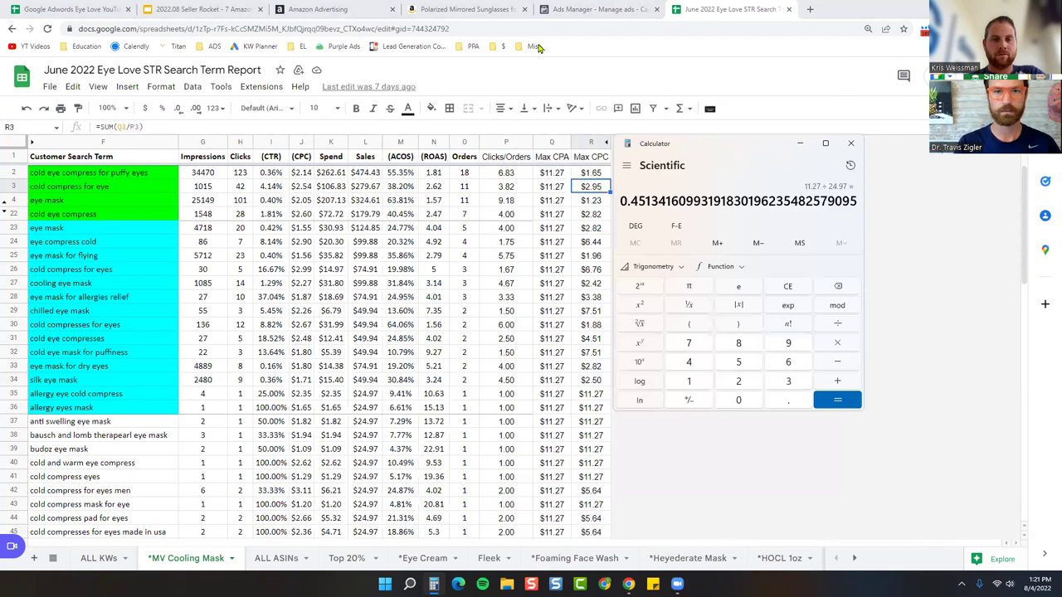
Multiply the calculated ratio by 100 to express it as a percentage
{"action": "left_click_drag", "start_coordinate": [630, 201], "coordinate": [646, 201]}
{"action": "type", "text": "*110"}
{"action": "key", "text": "BackSpace"}
{"action": "key", "text": "BackSpace"}
{"action": "type", "text": "00"}
{"action": "key", "text": "Return"}
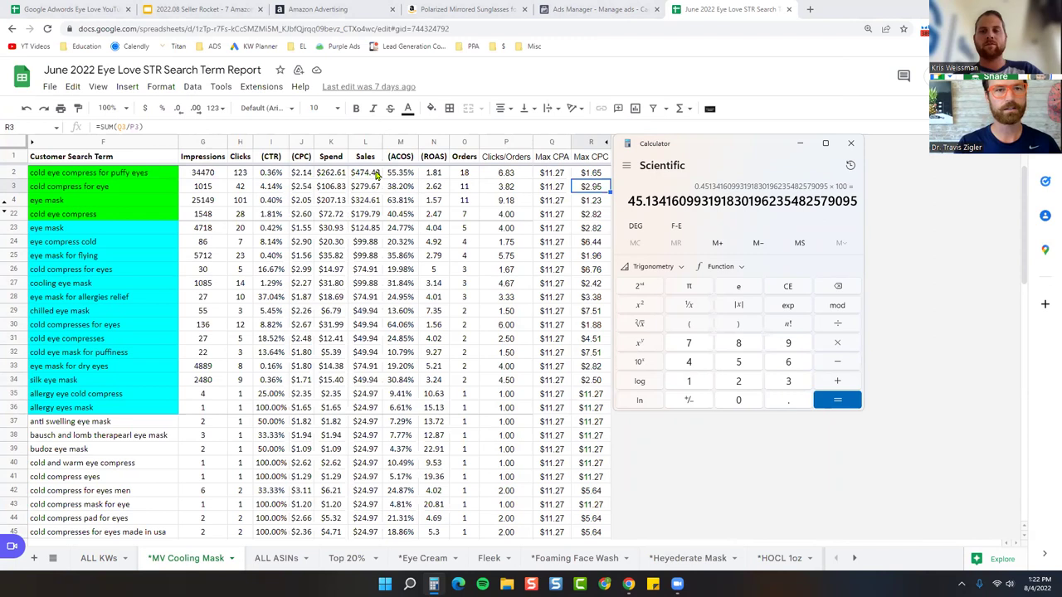
Check the ACOS and CPC of "cold eye compress for puffy eyes" in the report and bring Calculator back beside it
{"action": "key", "text": "alt+Tab"}
{"action": "left_click", "coordinate": [400, 173]}
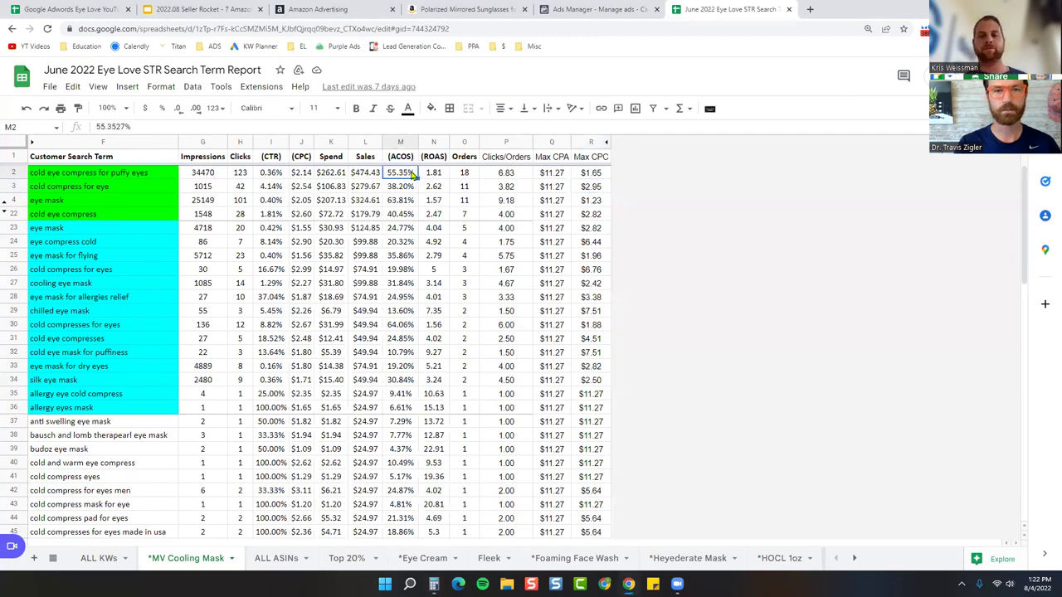
{"action": "left_click", "coordinate": [302, 175]}
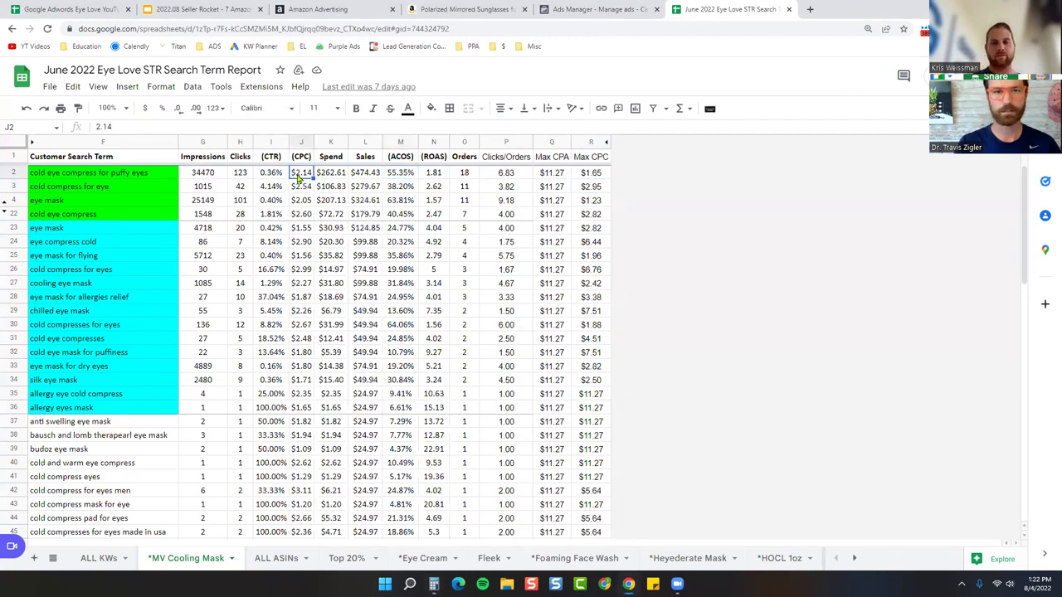
{"action": "key", "text": "alt+Tab"}
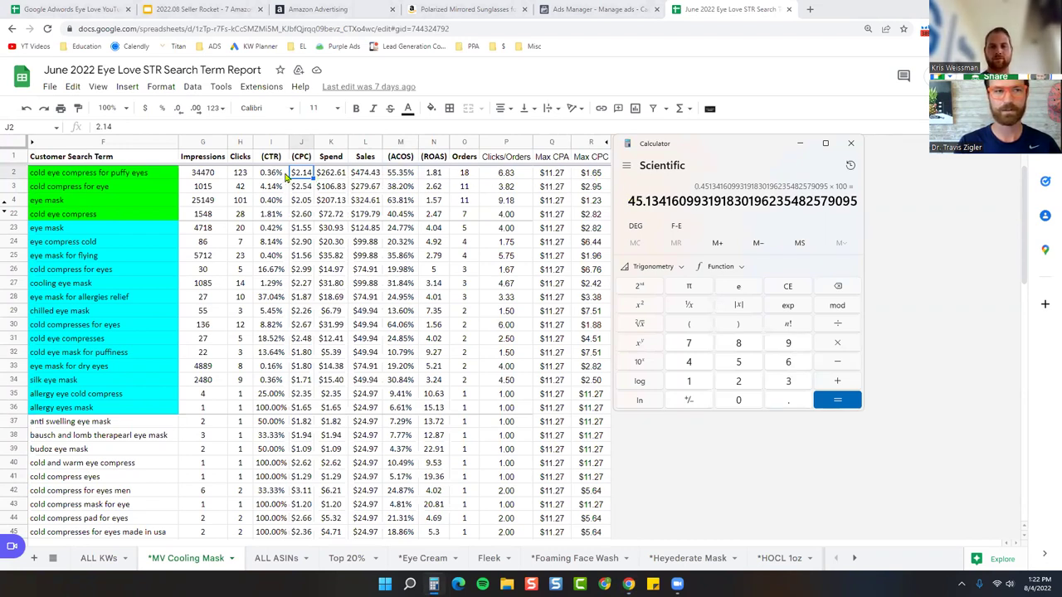
Check the Max CPC of "cold eye compress for puffy eyes" in the report and return to the Calculator percentage
{"action": "left_click", "coordinate": [132, 179]}
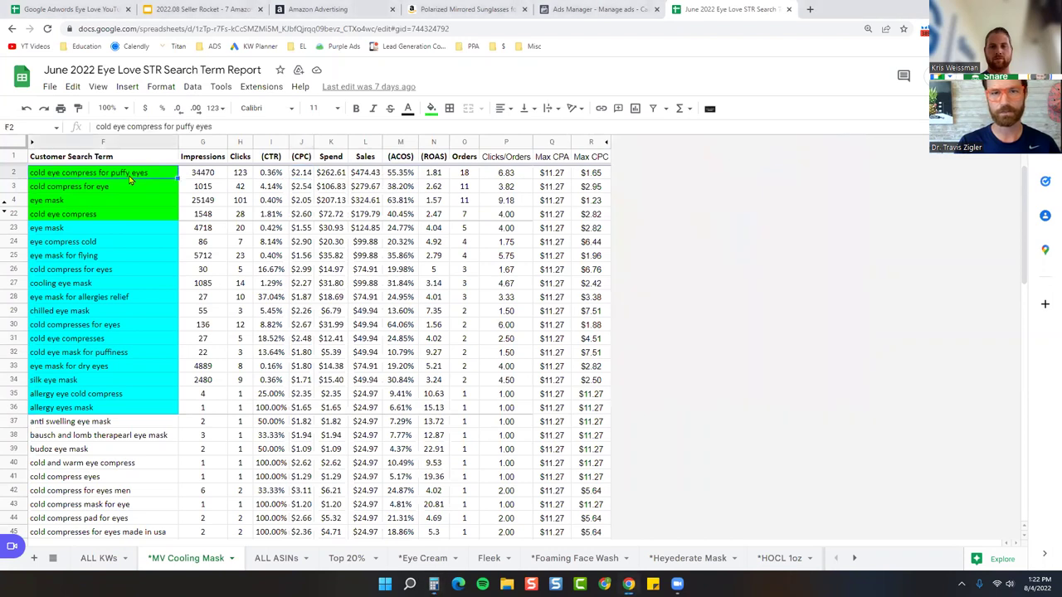
{"action": "left_click", "coordinate": [578, 176]}
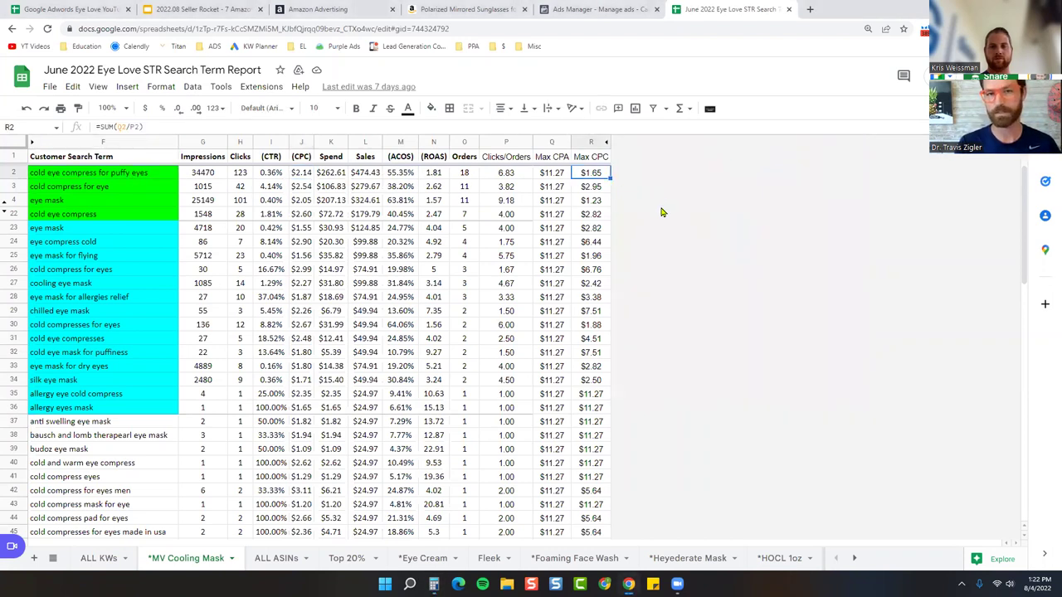
{"action": "key", "text": "alt+Tab"}
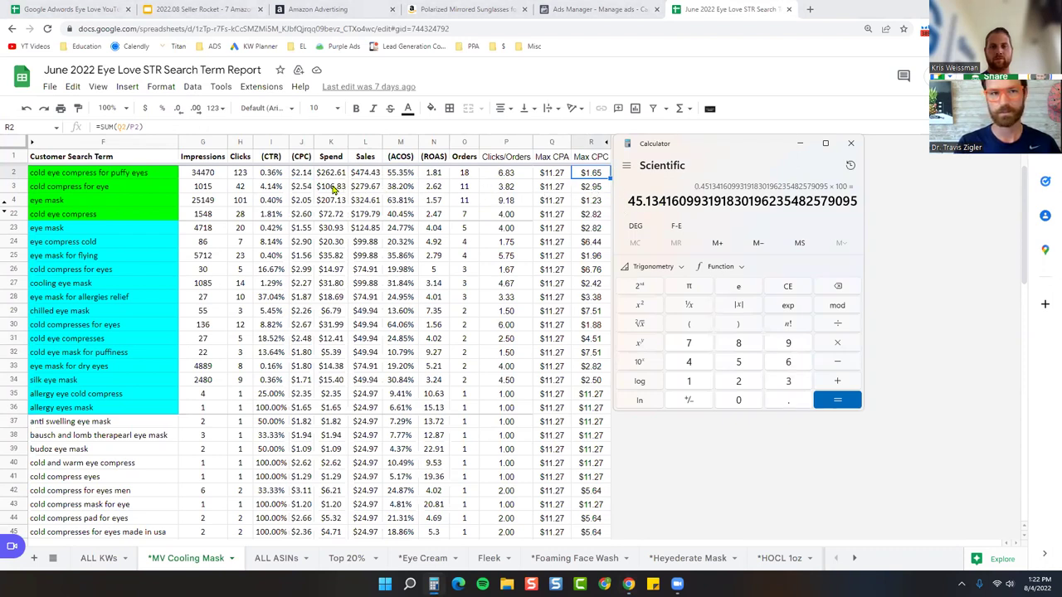
Compare the ACOS and CPC of "cold compress for eye" with the Calculator percentage and close Calculator
{"action": "left_click", "coordinate": [402, 189]}
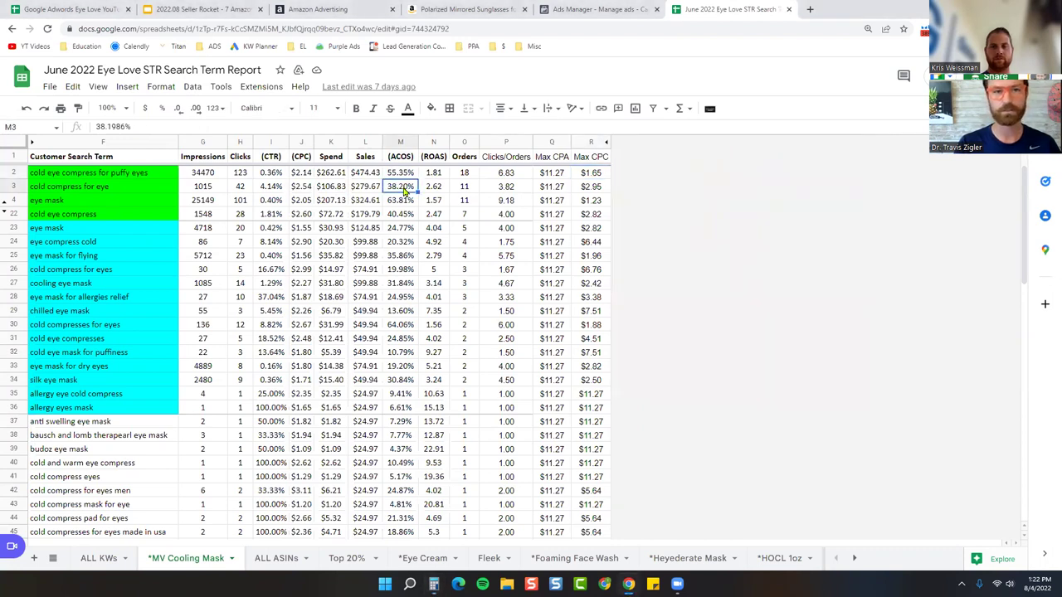
{"action": "left_click", "coordinate": [302, 189]}
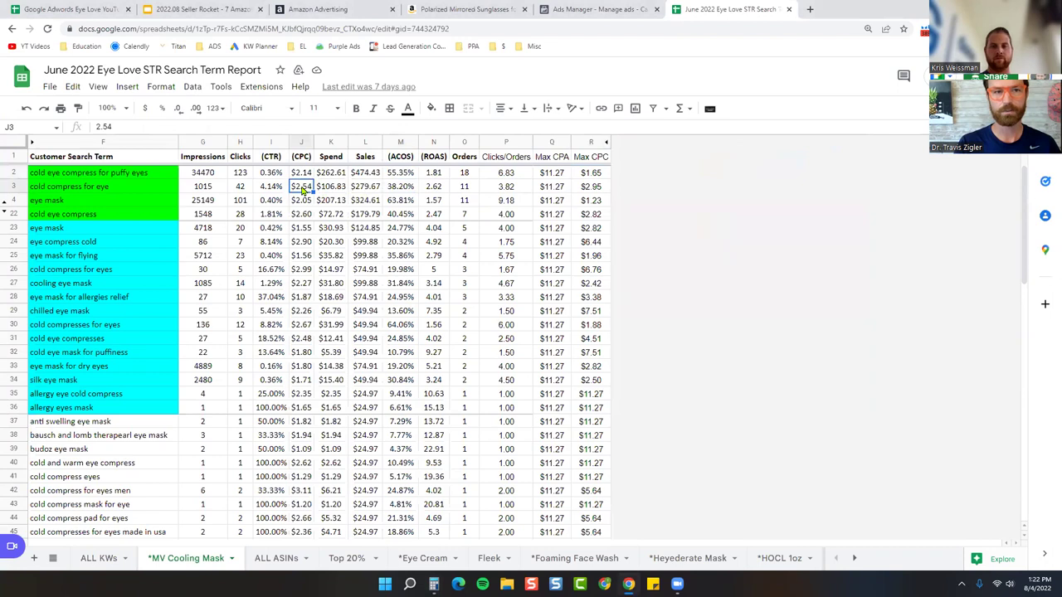
{"action": "key", "text": "alt+Tab"}
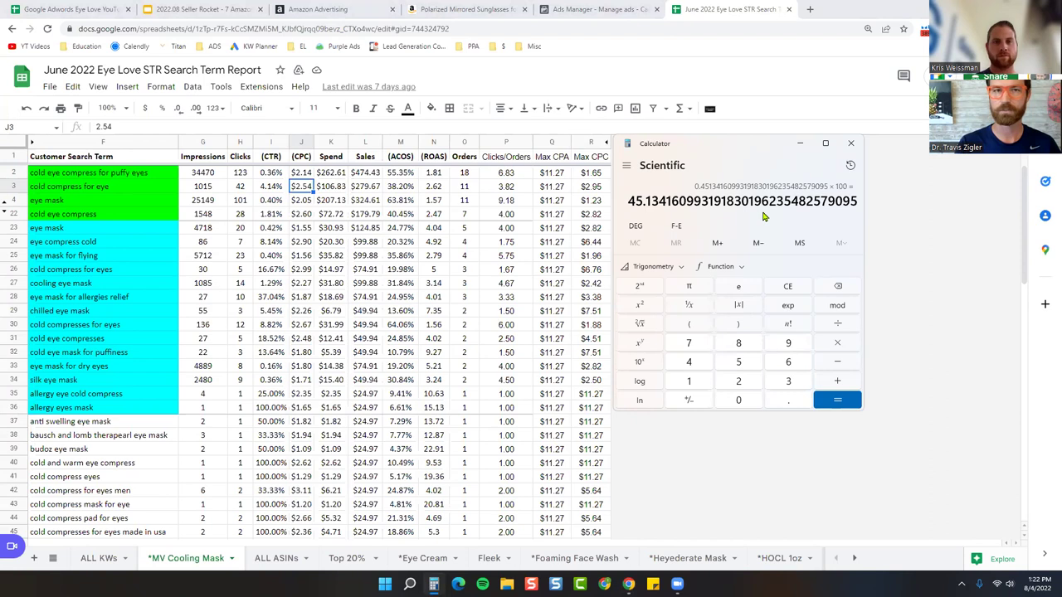
{"action": "left_click", "coordinate": [852, 146]}
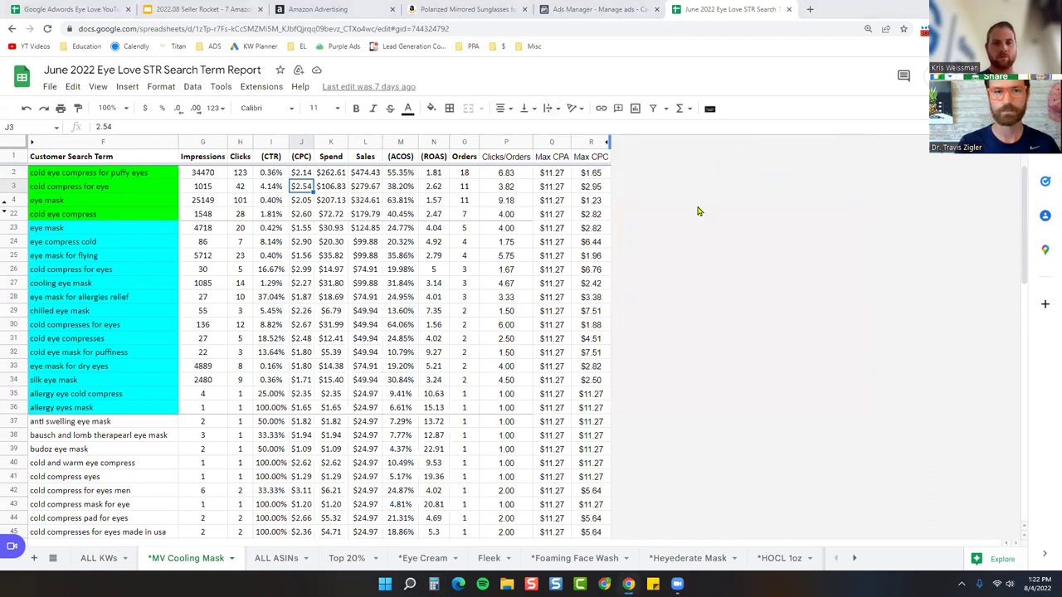